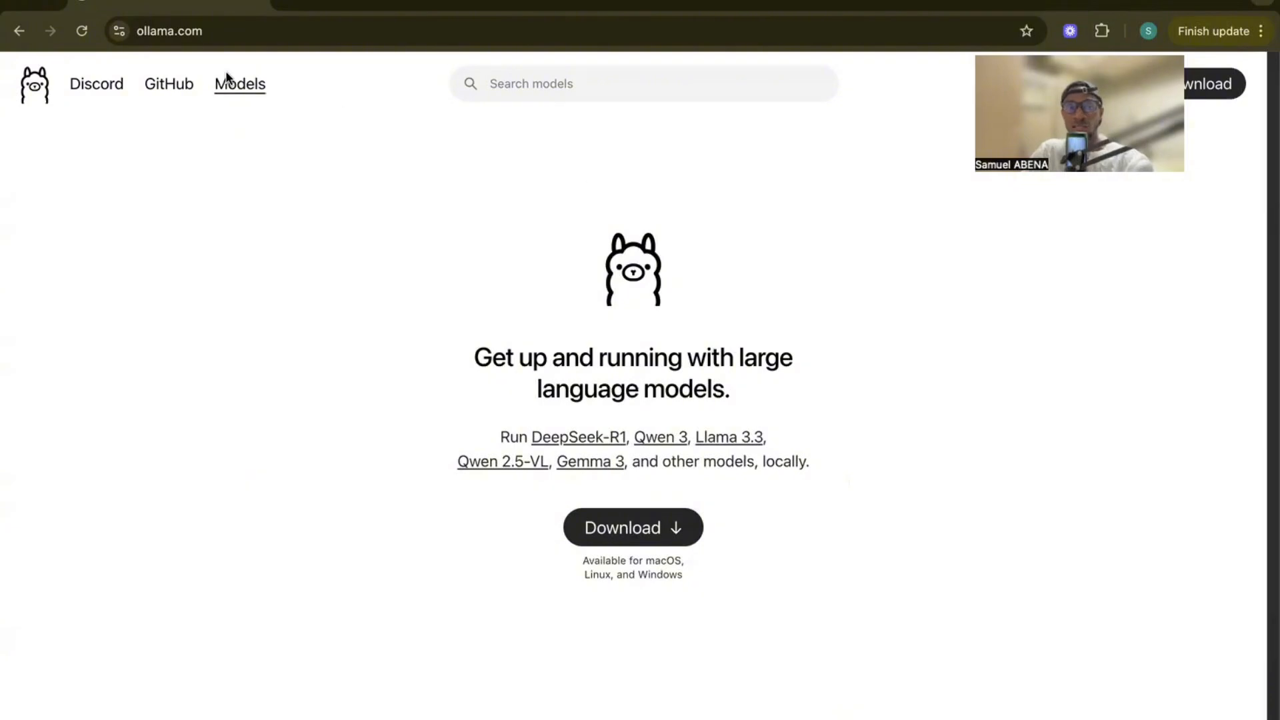
# - Open the Ollama model library and look through the list of popular models
pyautogui.click(239, 97)
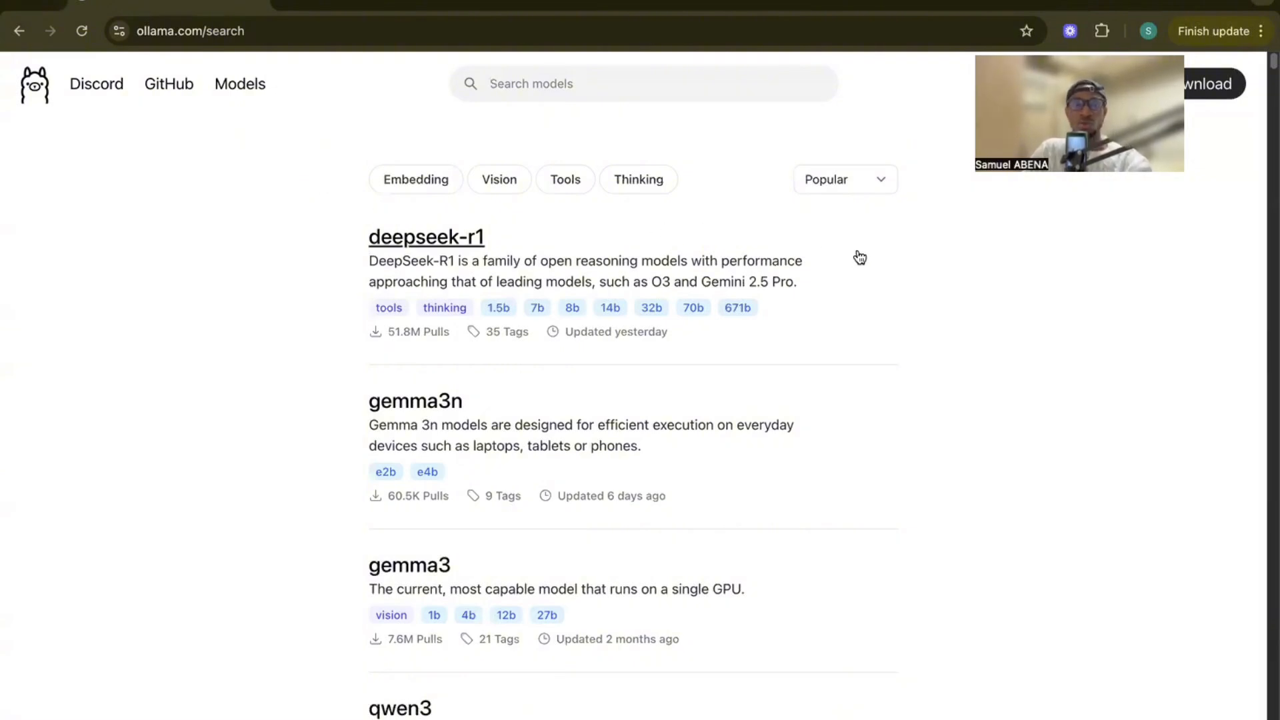
pyautogui.scroll(-10, 860, 258)
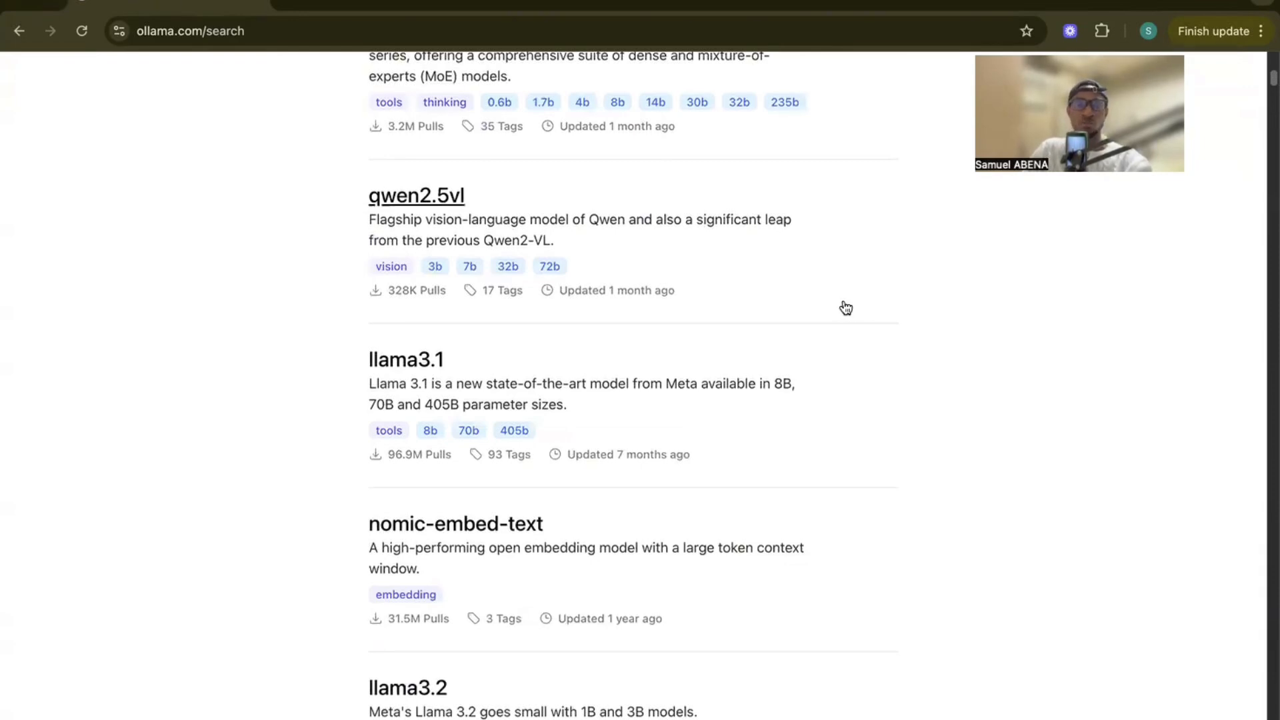
pyautogui.scroll(-1, 845, 307)
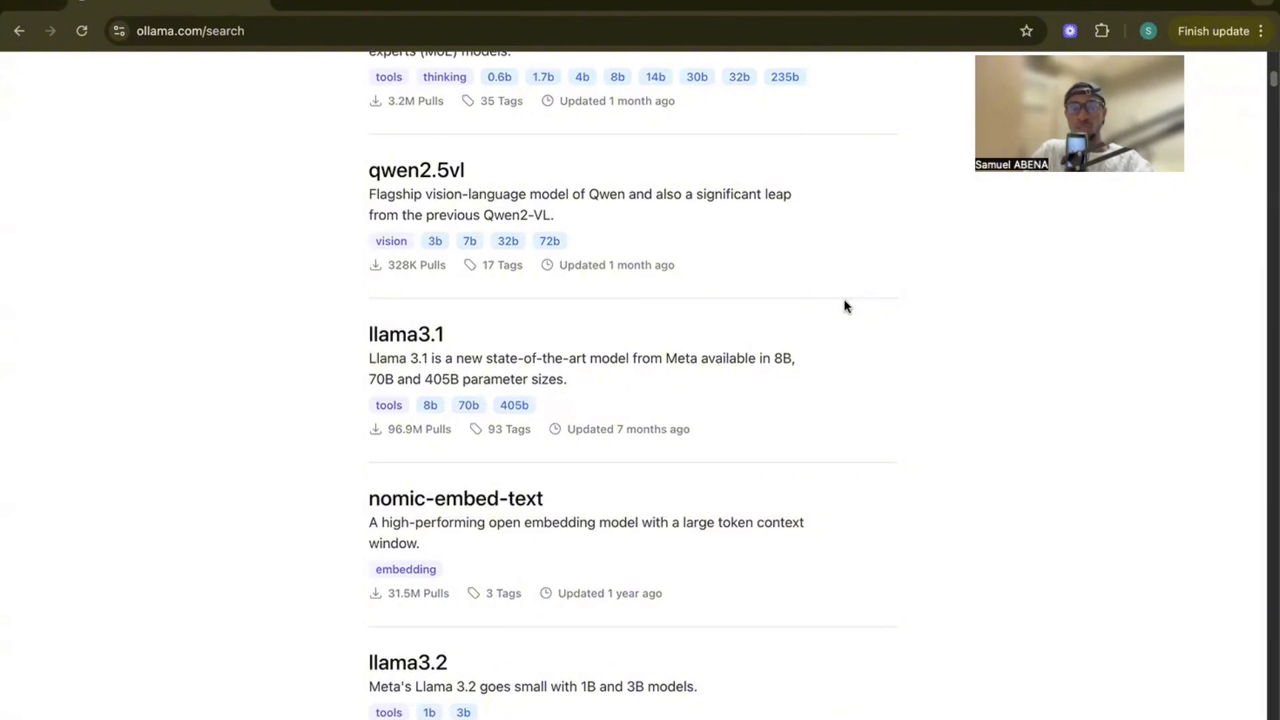
pyautogui.scroll(-3, 845, 306)
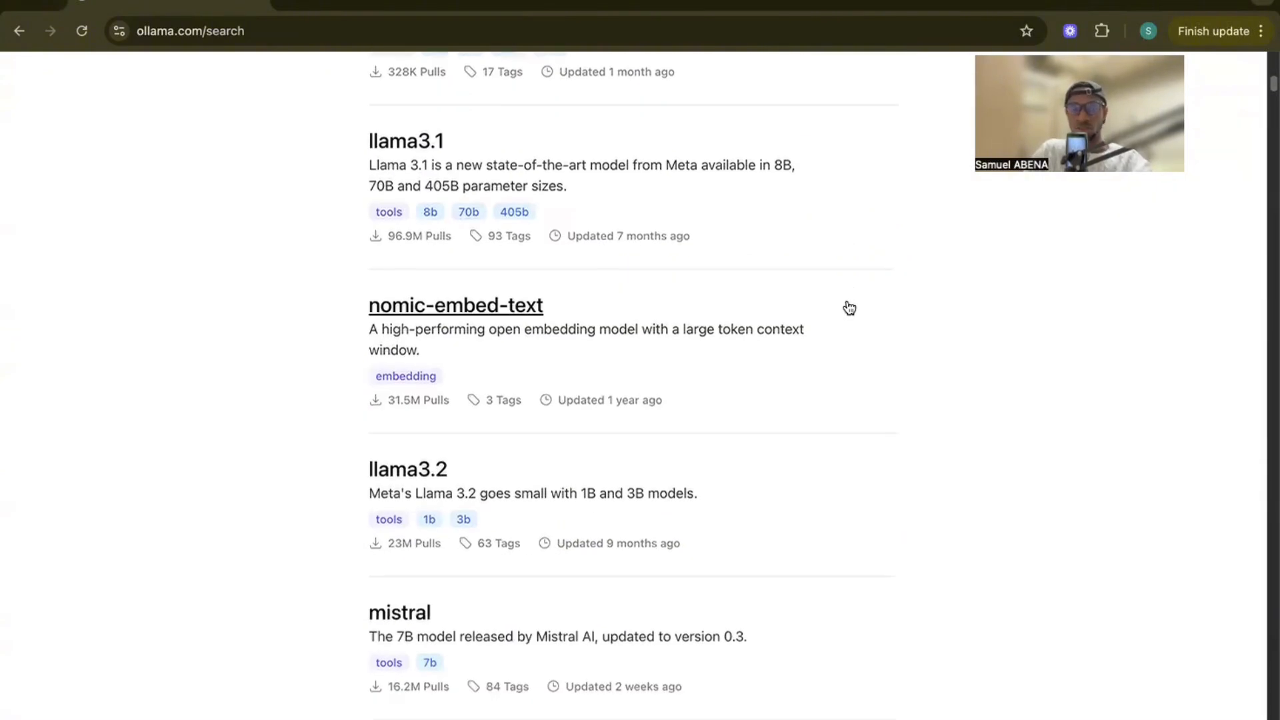
pyautogui.scroll(-4, 847, 306)
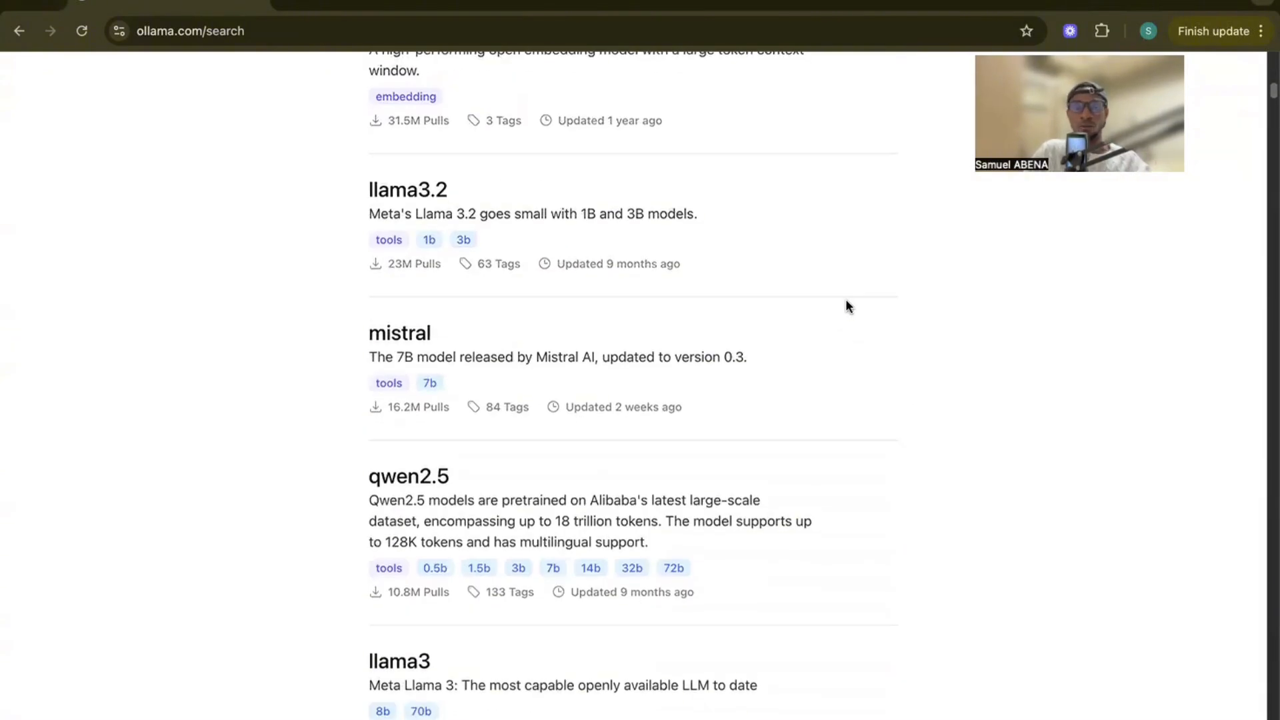
pyautogui.scroll(10, 845, 301)
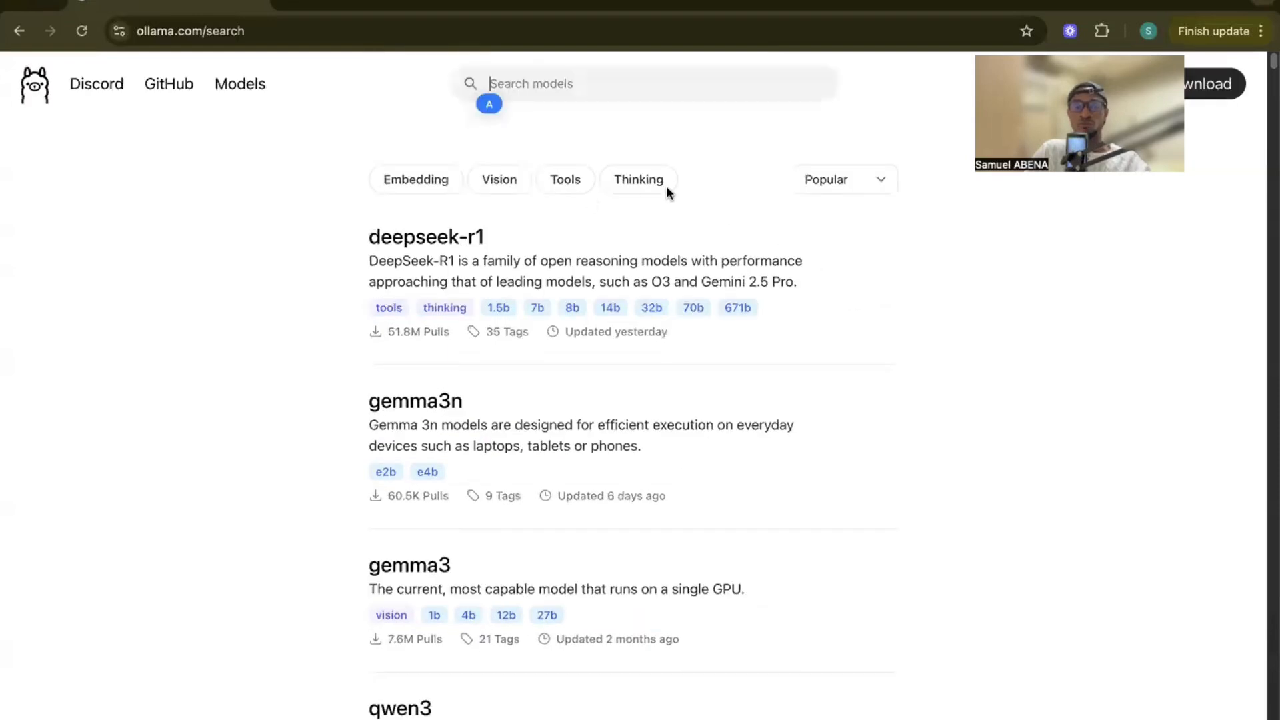
# - Filter the model library to vision models and open the llama3.2-vision model page
pyautogui.click(497, 189)
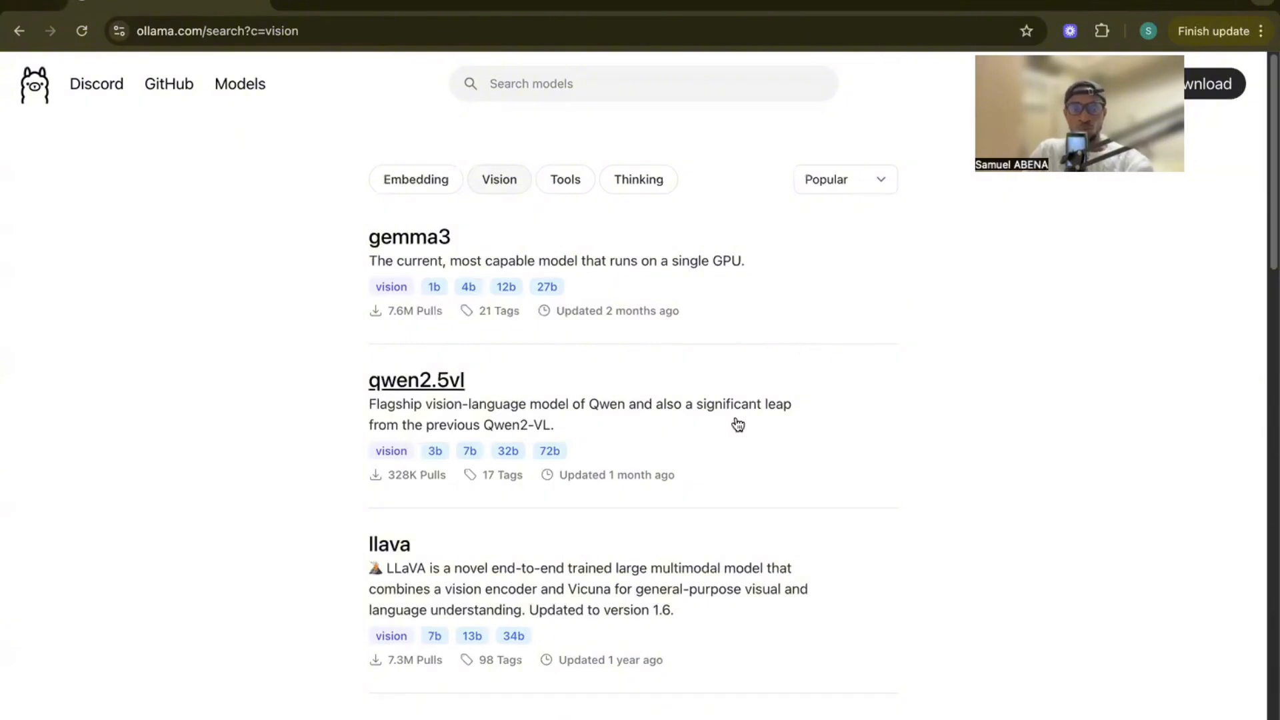
pyautogui.scroll(-3, 734, 423)
pyautogui.scroll(-3, 738, 424)
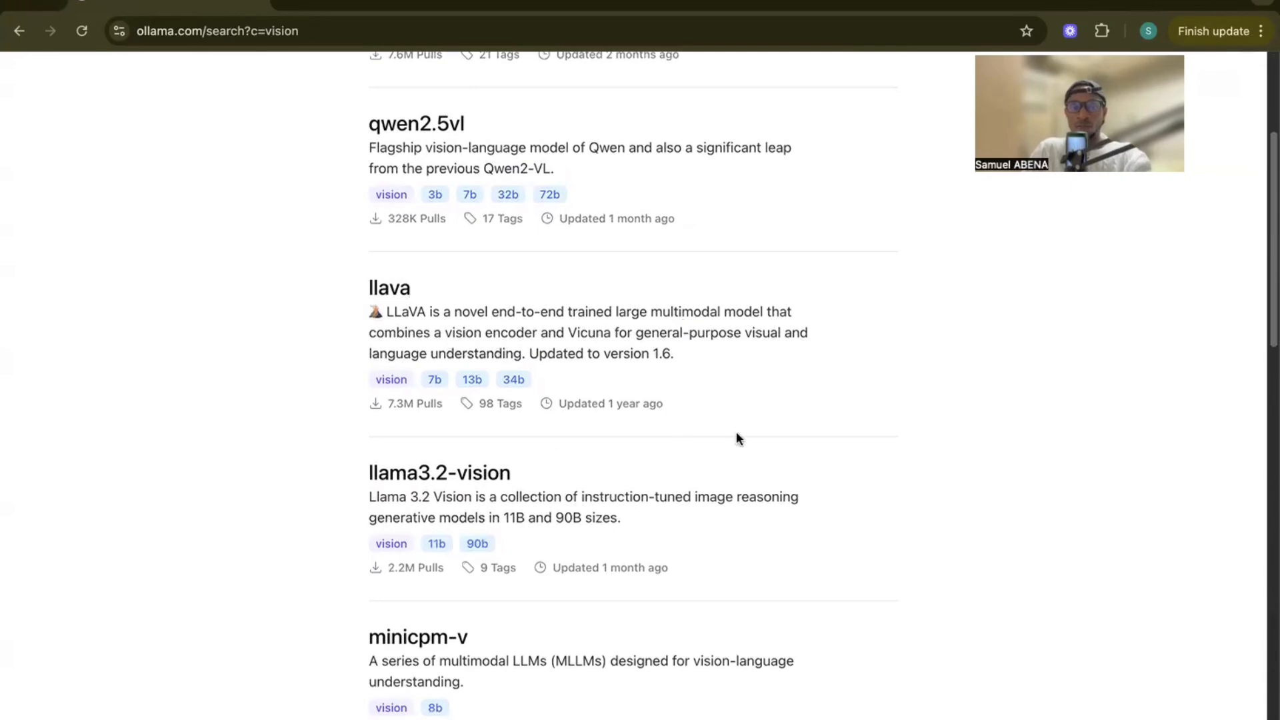
pyautogui.scroll(-3, 734, 423)
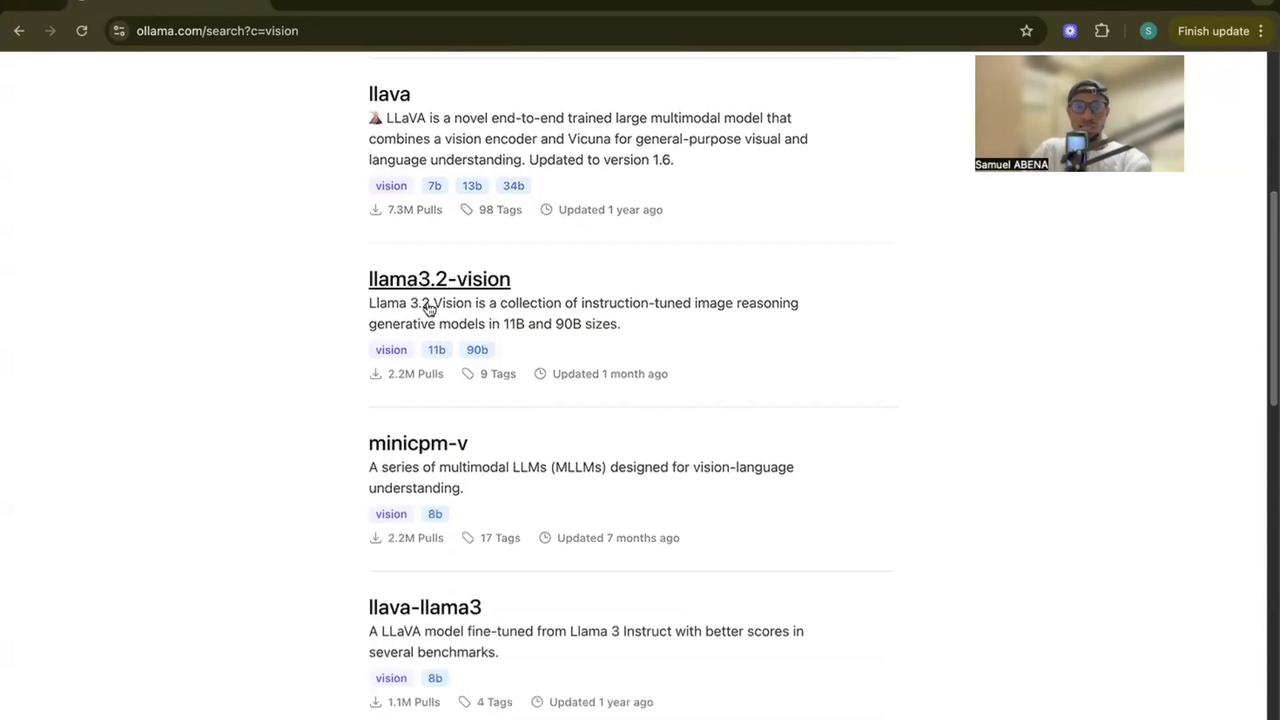
pyautogui.click(444, 283)
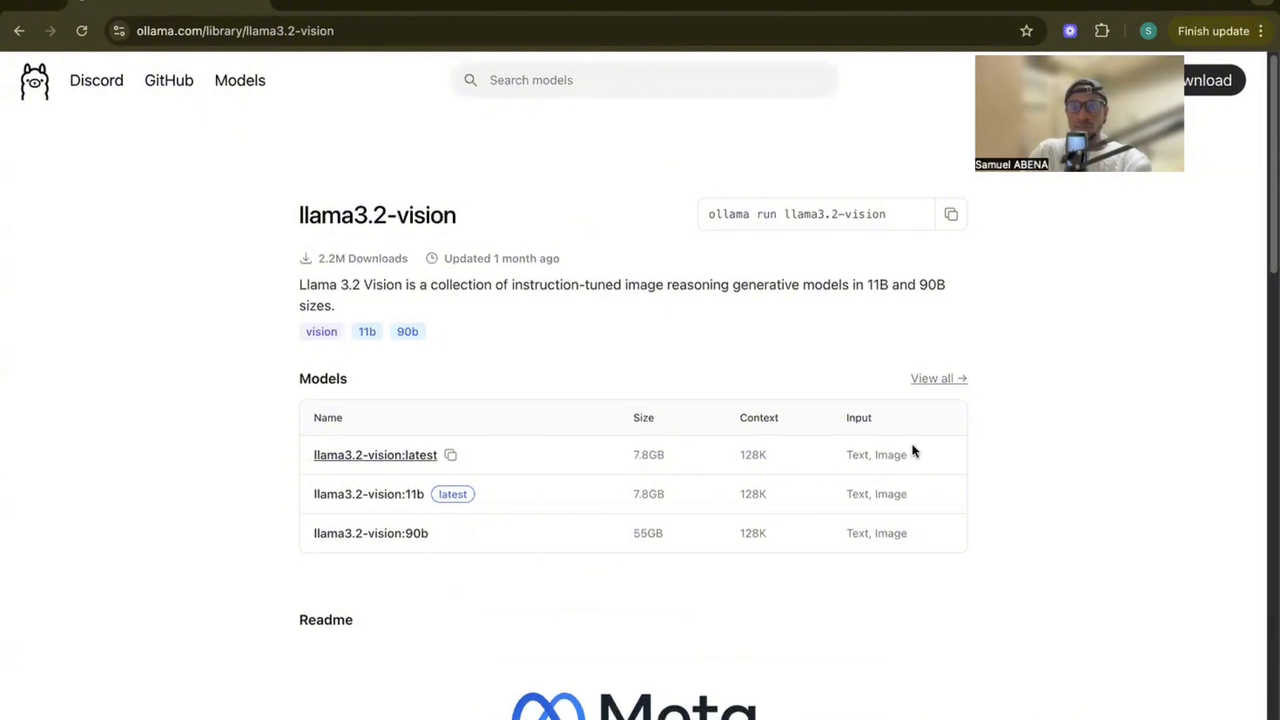
# - Examine the input types and download size listed for llama3.2-vision:latest
pyautogui.moveTo(847, 454); pyautogui.dragTo(915, 453)
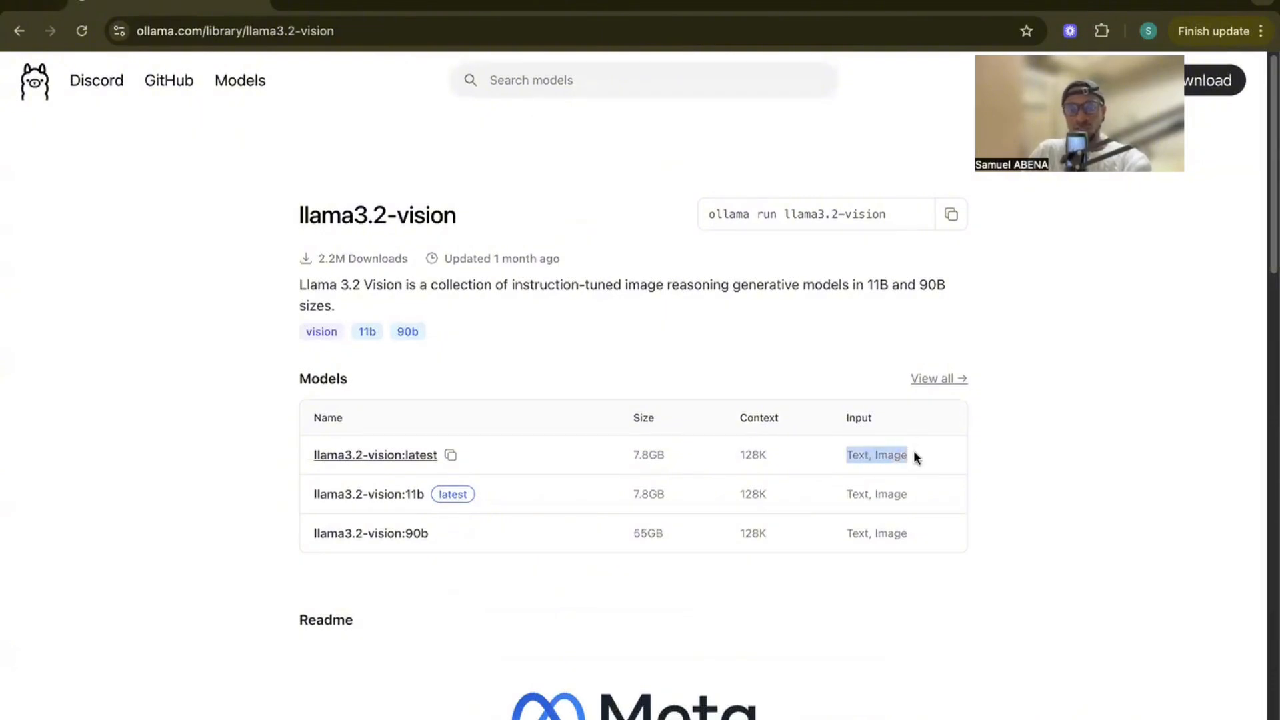
pyautogui.click(672, 457)
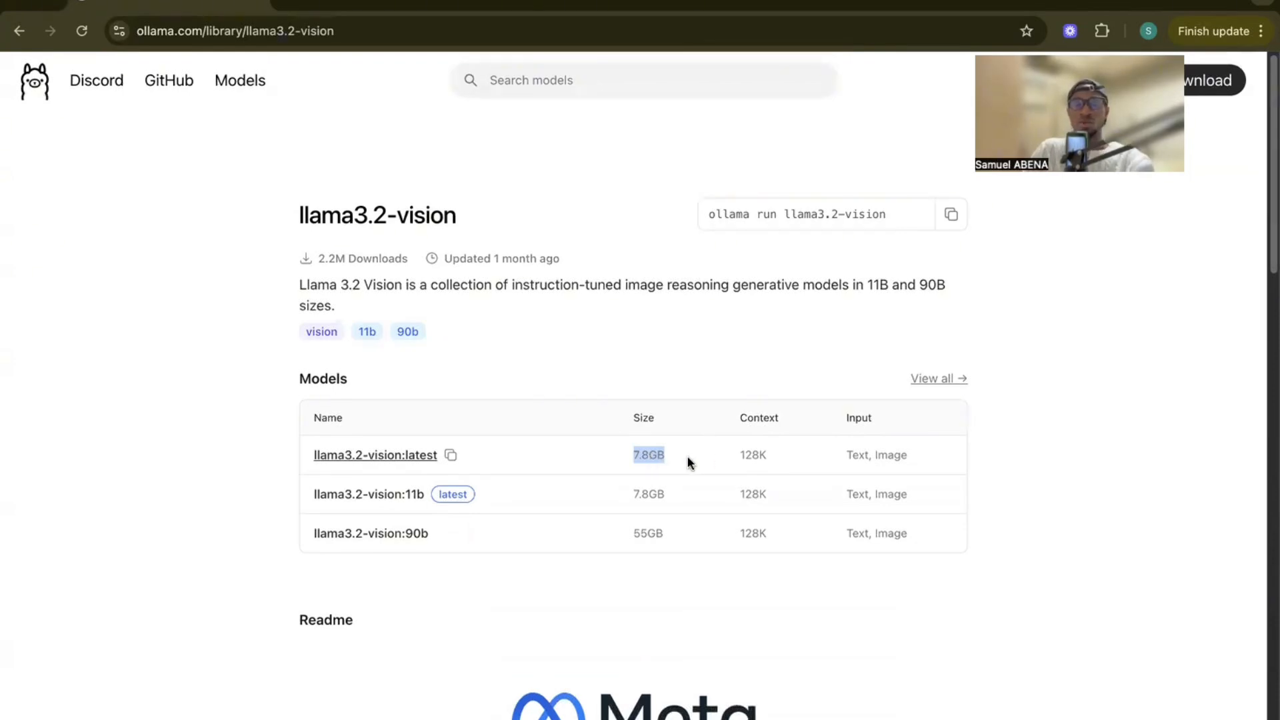
pyautogui.moveTo(687, 456); pyautogui.dragTo(634, 458)
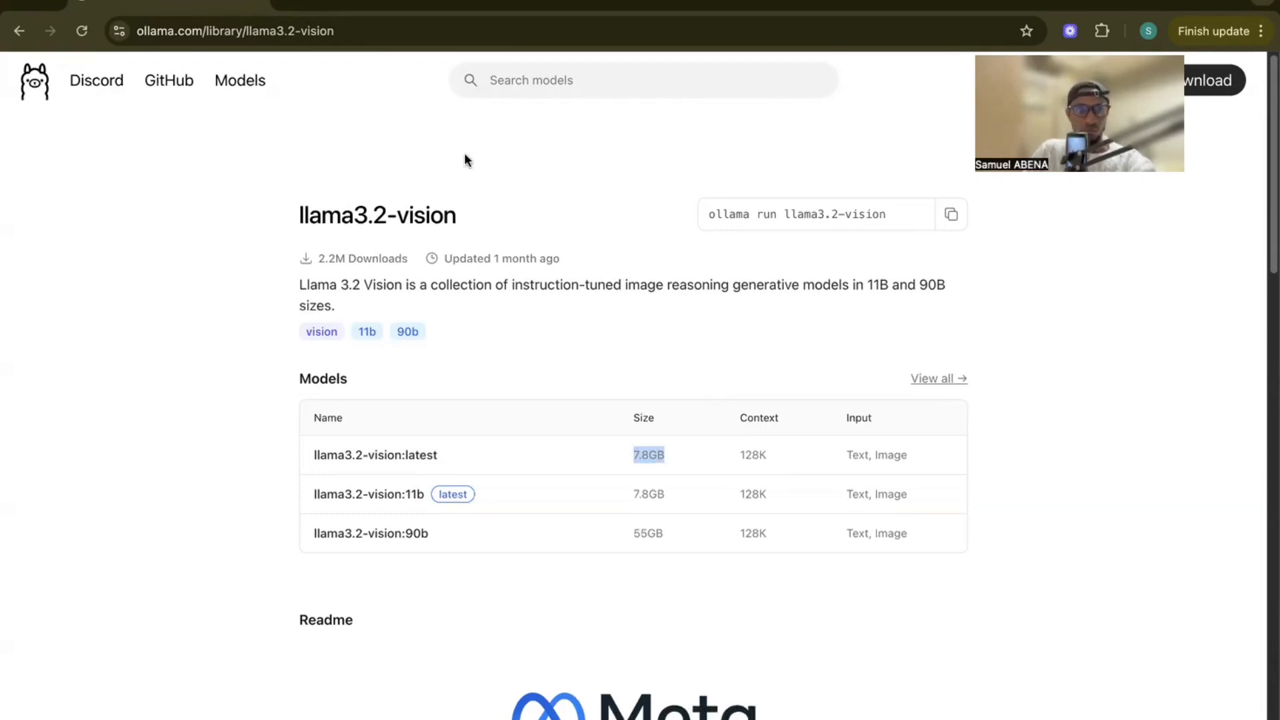
# - Return to the model library, filter it to vision models again, and open the gemma3 model page
pyautogui.click(262, 79)
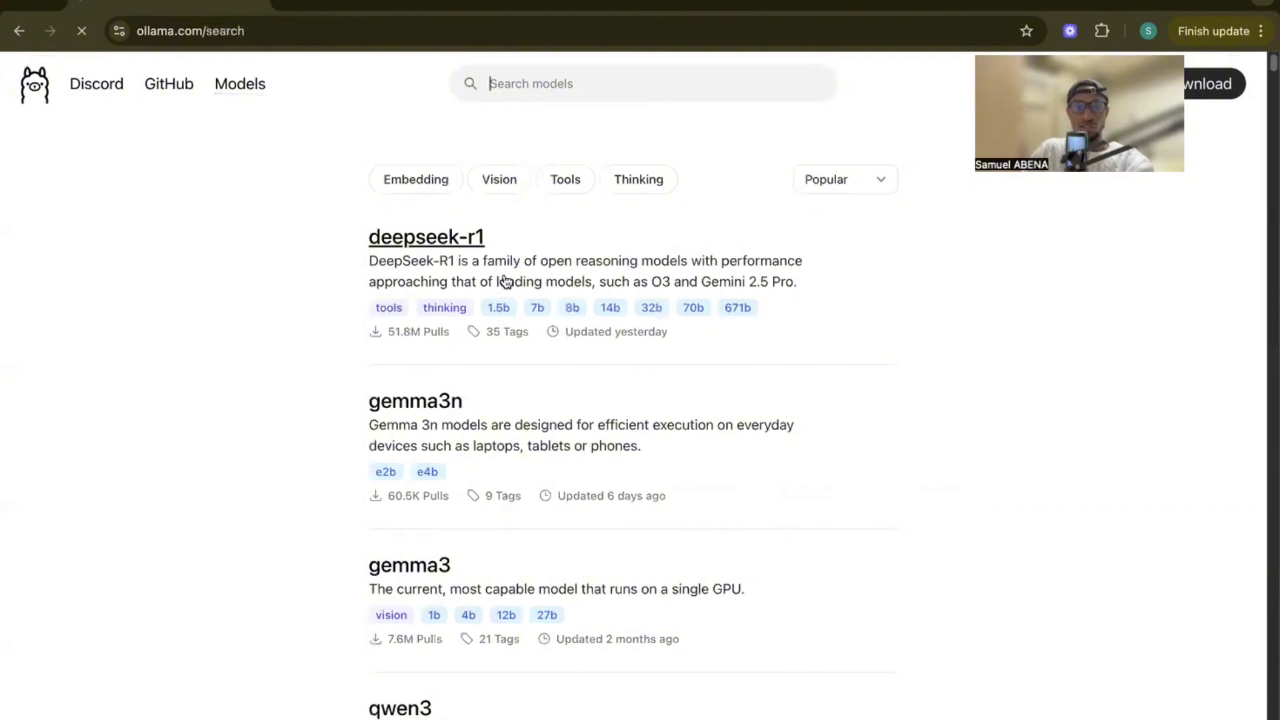
pyautogui.click(514, 179)
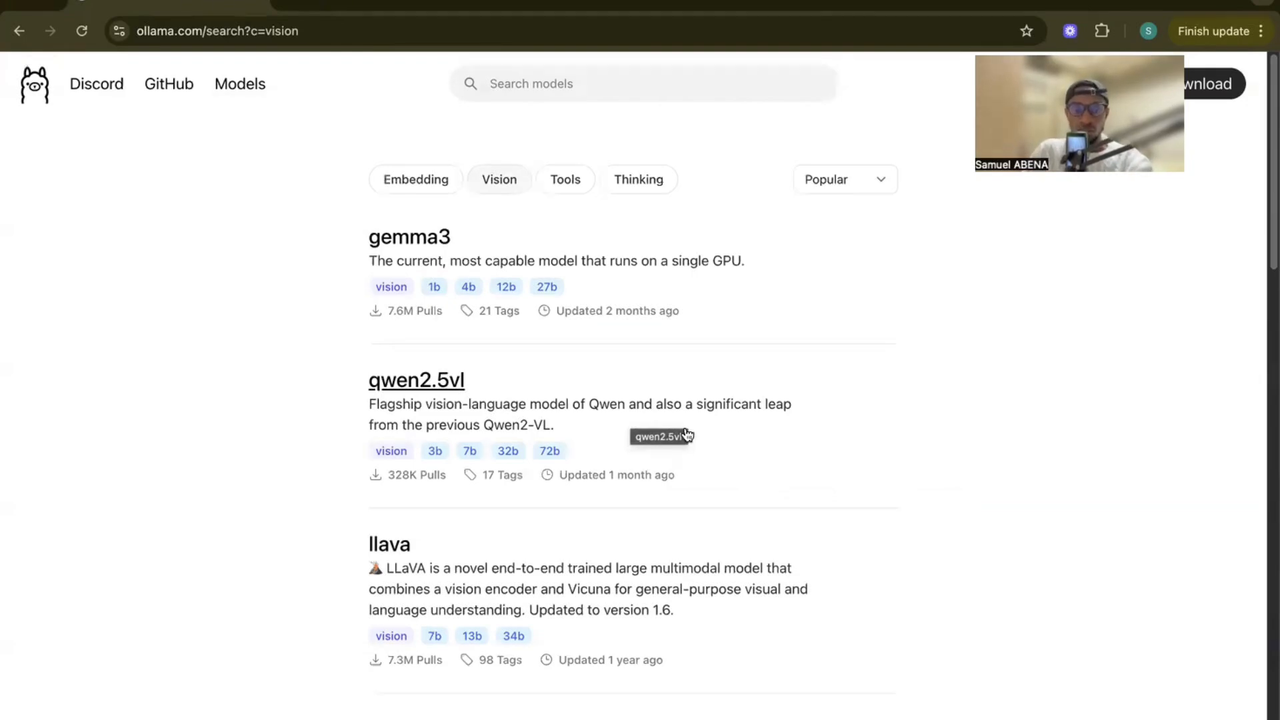
pyautogui.scroll(-5, 680, 433)
pyautogui.scroll(-5, 678, 437)
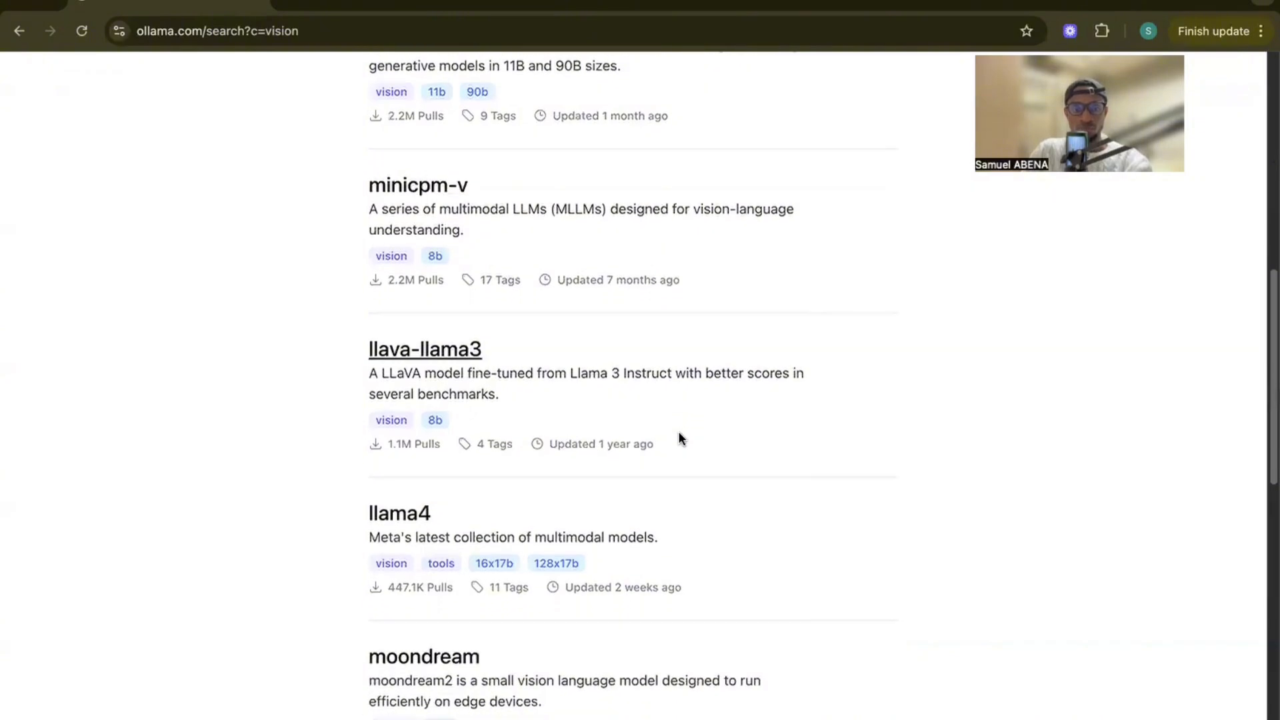
pyautogui.scroll(-12, 678, 437)
pyautogui.scroll(1, 677, 437)
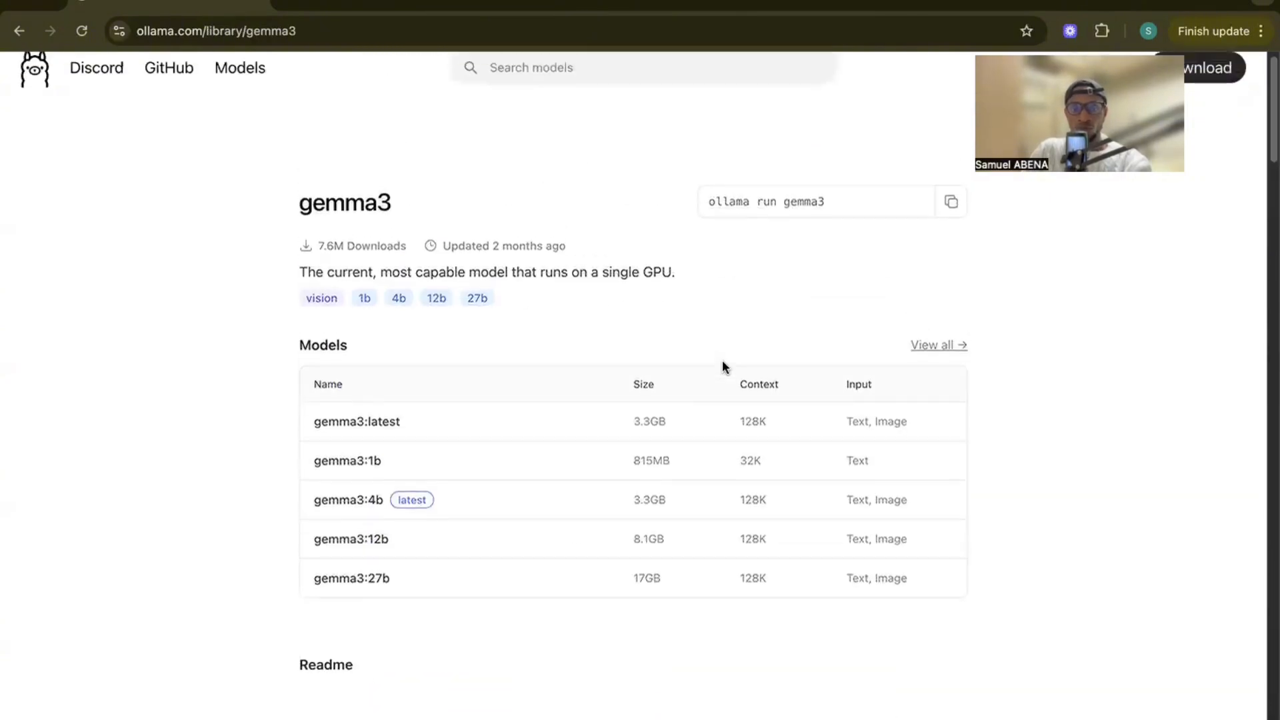
pyautogui.scroll(1, 722, 365)
# - Examine the gemma3:latest entry in the models table, highlighting its whole row and its supported input types
pyautogui.moveTo(287, 233); pyautogui.dragTo(433, 222)
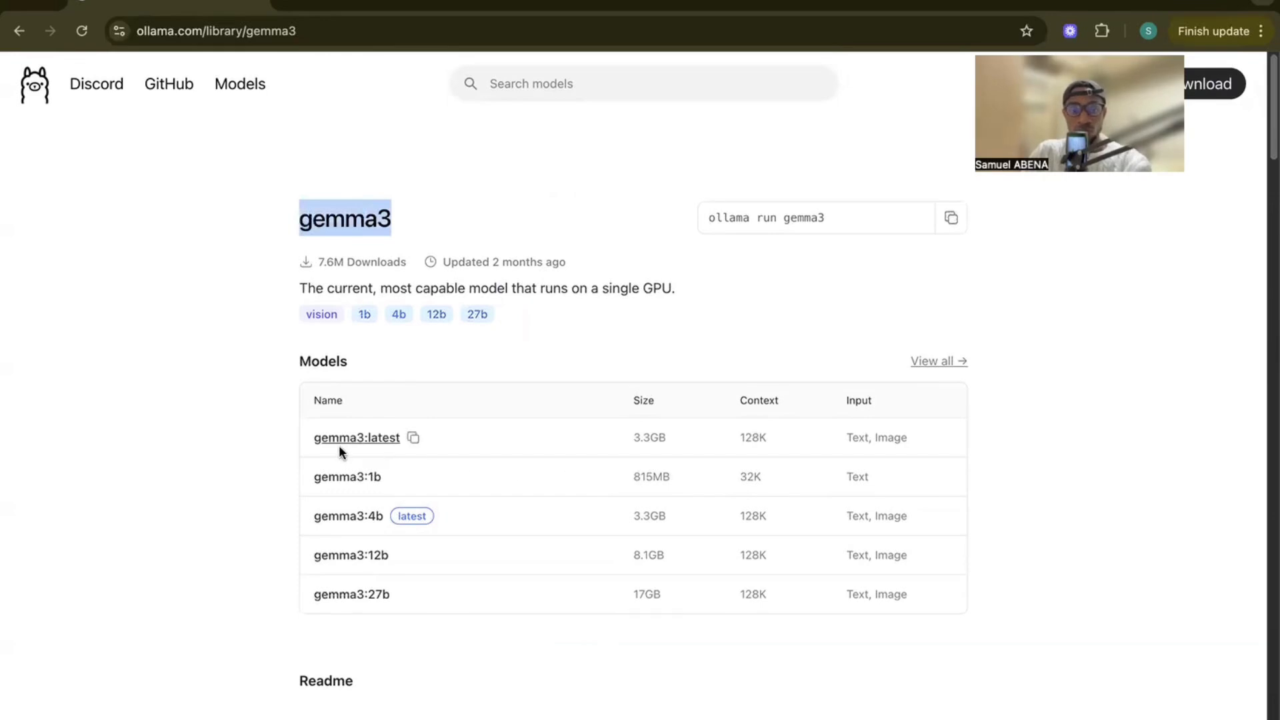
pyautogui.moveTo(908, 438); pyautogui.dragTo(304, 437)
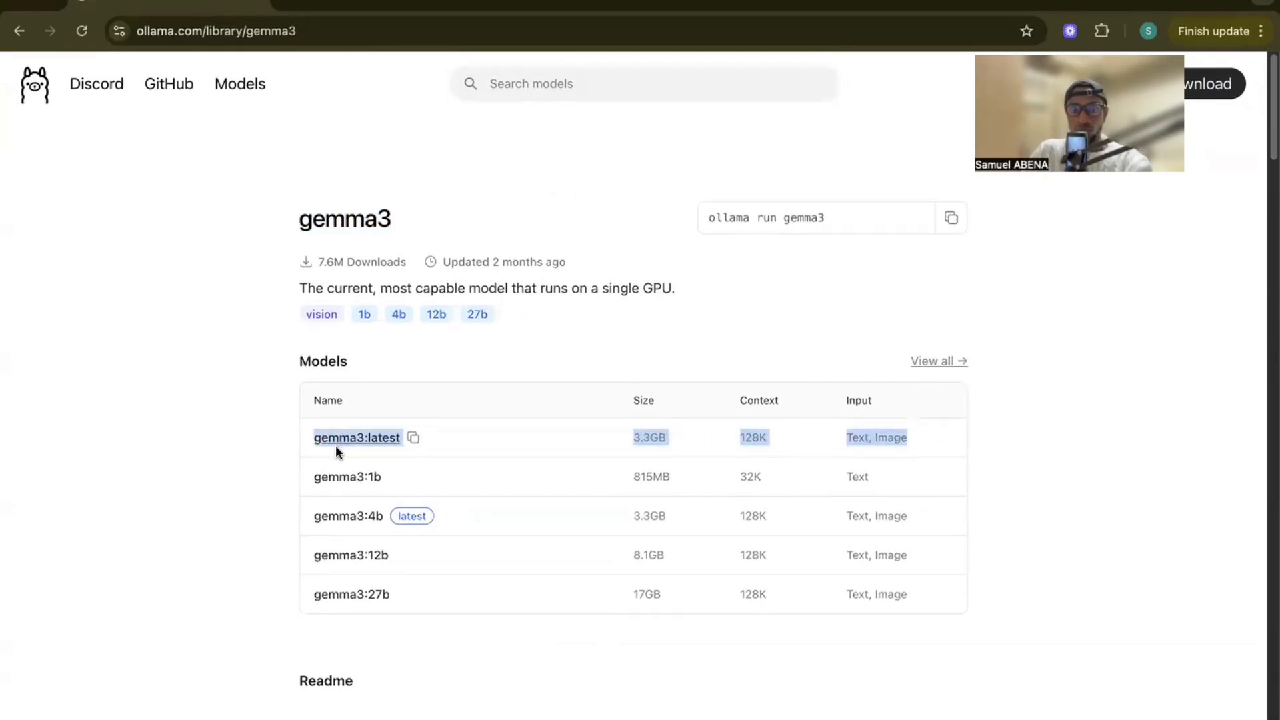
pyautogui.click(691, 438)
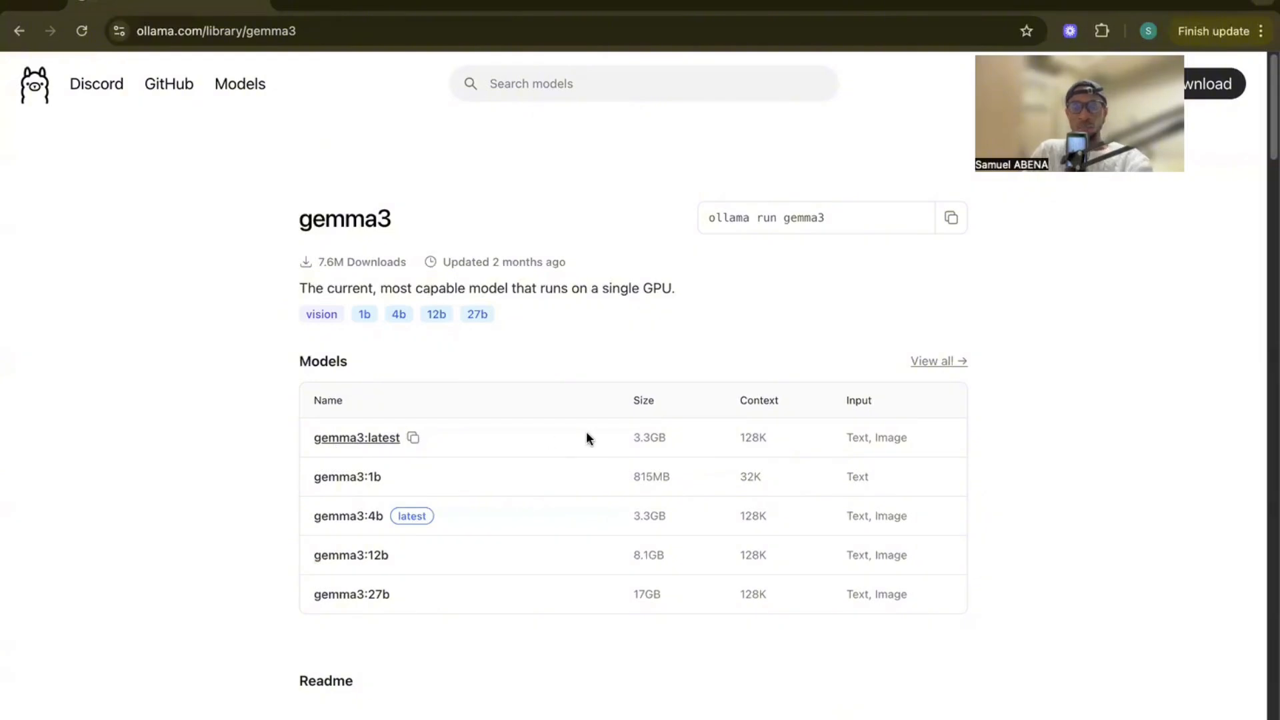
pyautogui.moveTo(936, 438); pyautogui.dragTo(834, 454)
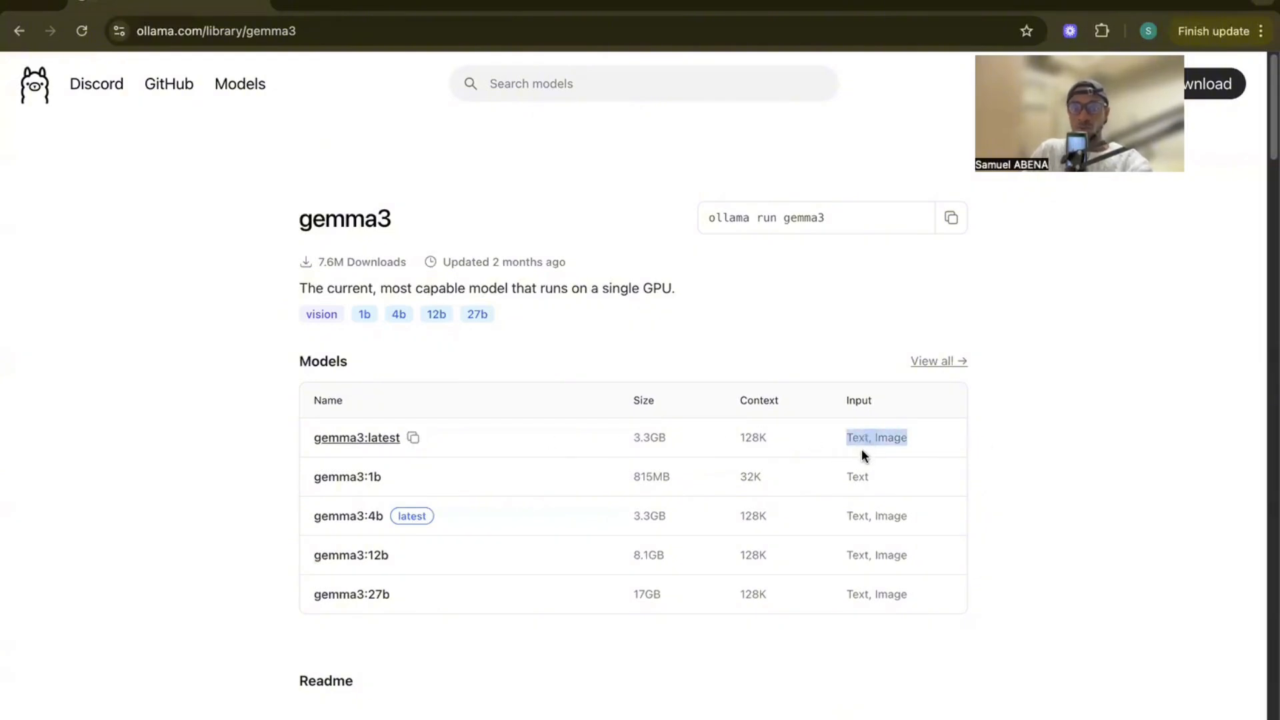
pyautogui.click(896, 441)
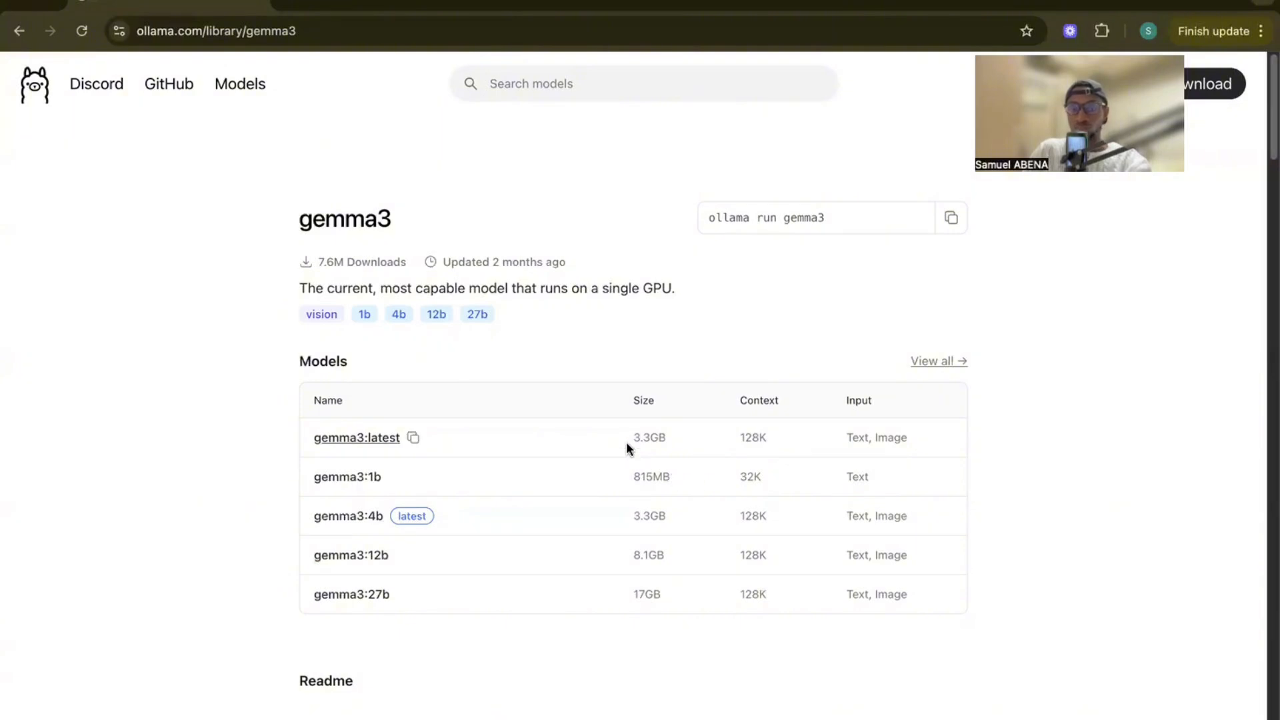
# - Examine the size and context window of gemma3:latest, and compare its input types with those of gemma3:1b
pyautogui.moveTo(626, 439); pyautogui.dragTo(668, 446)
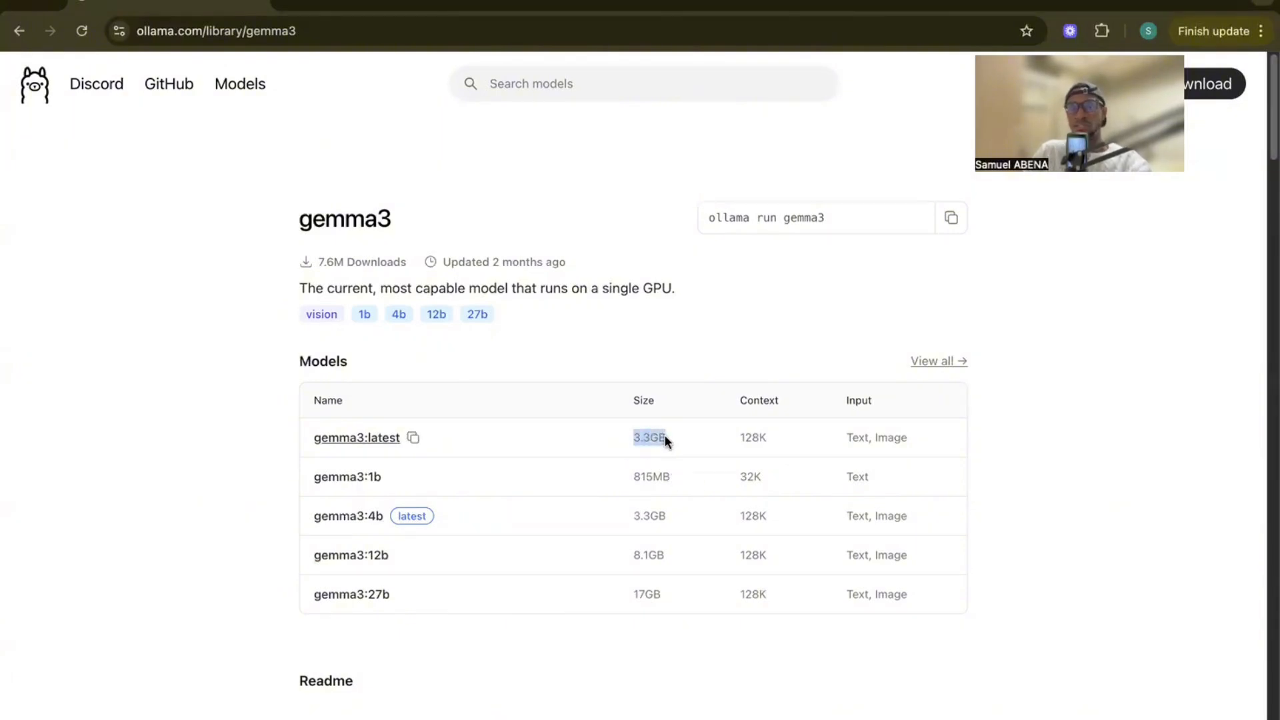
pyautogui.moveTo(786, 398); pyautogui.dragTo(740, 402)
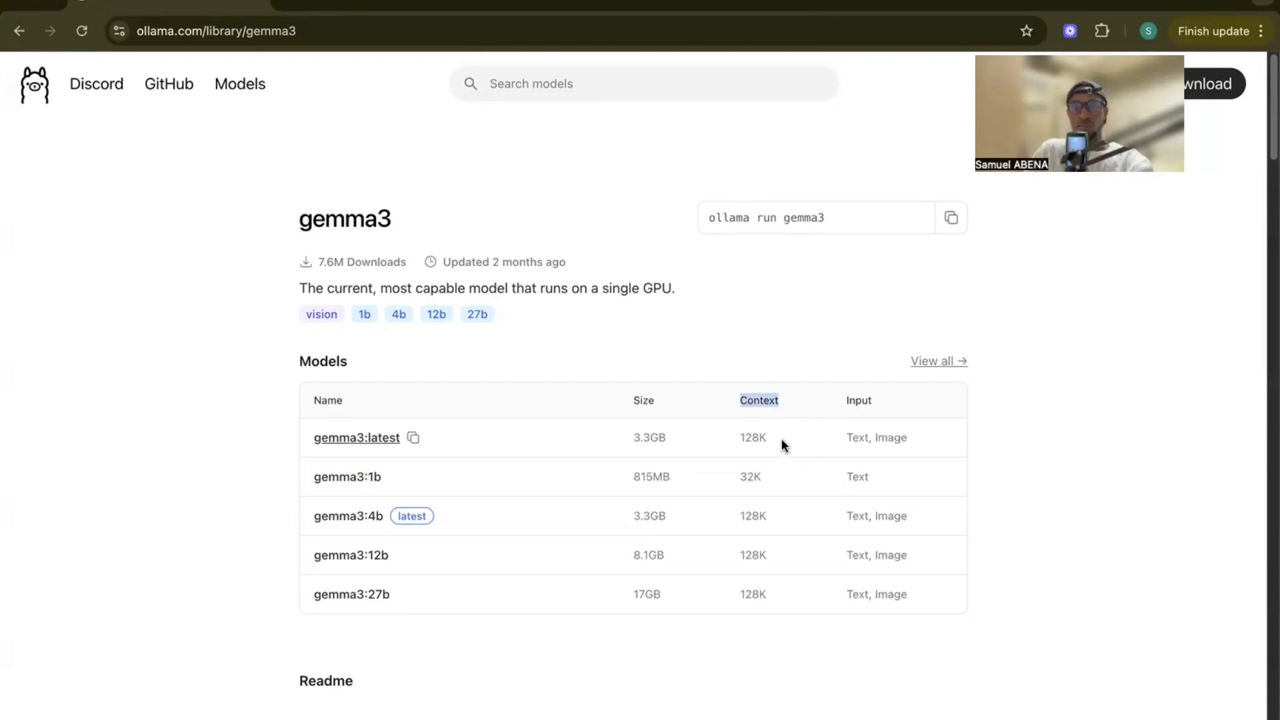
pyautogui.moveTo(750, 437); pyautogui.dragTo(740, 437)
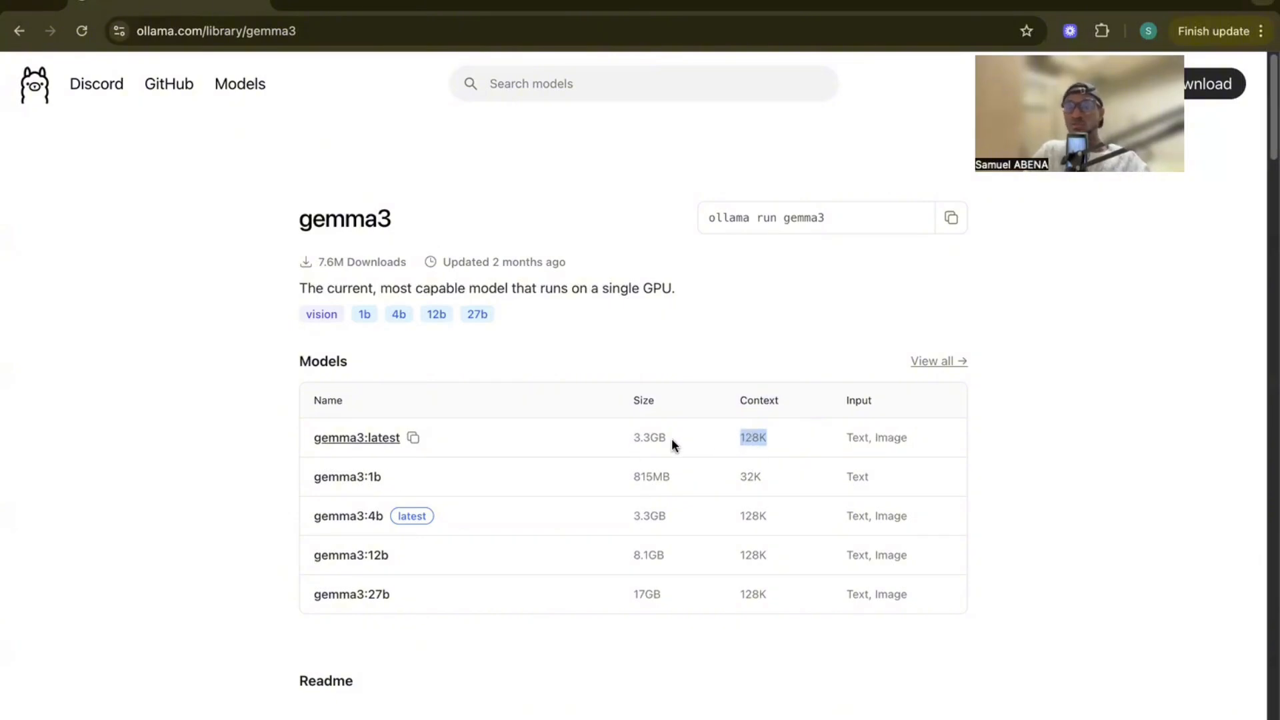
pyautogui.moveTo(778, 405); pyautogui.dragTo(739, 402)
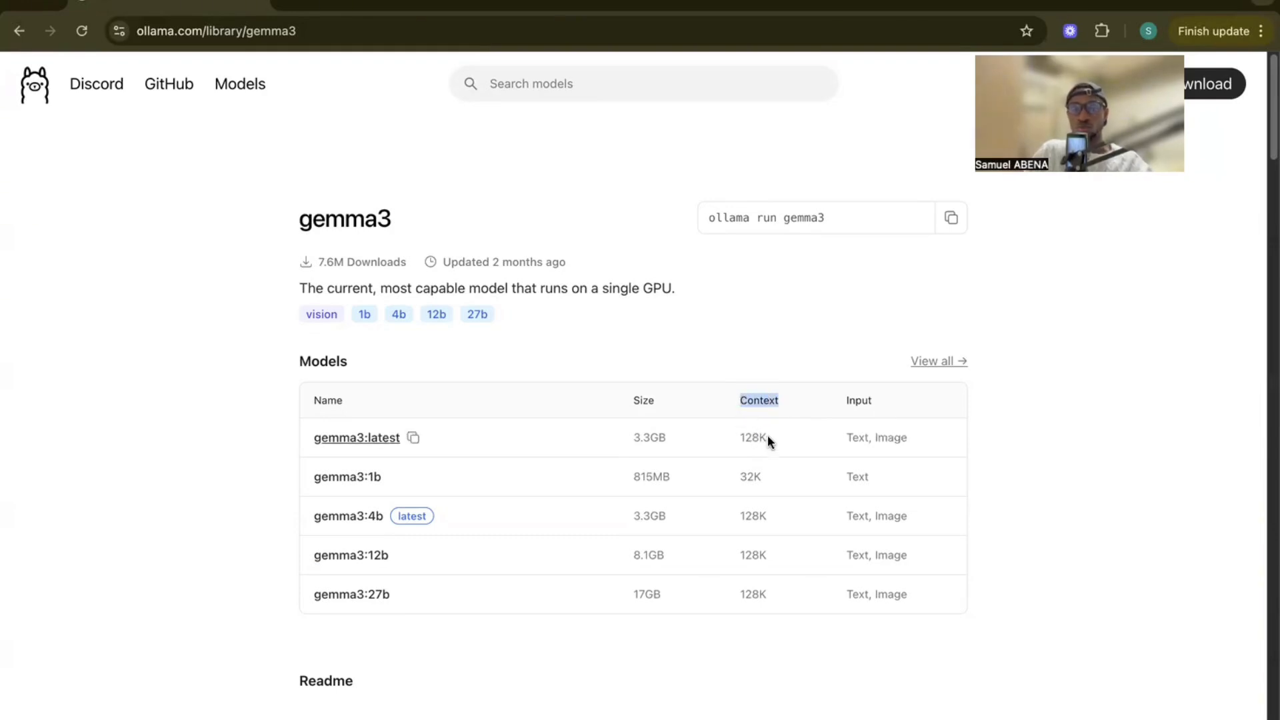
pyautogui.moveTo(768, 440); pyautogui.dragTo(736, 435)
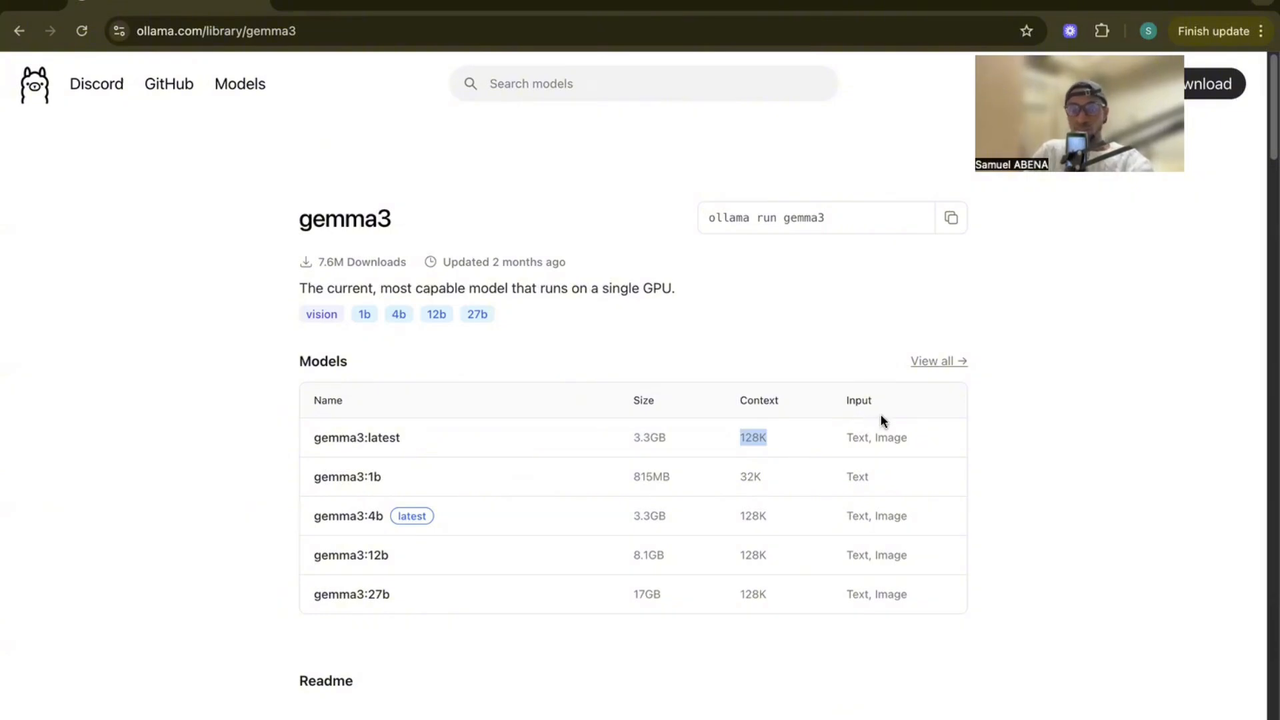
pyautogui.moveTo(918, 436); pyautogui.dragTo(847, 432)
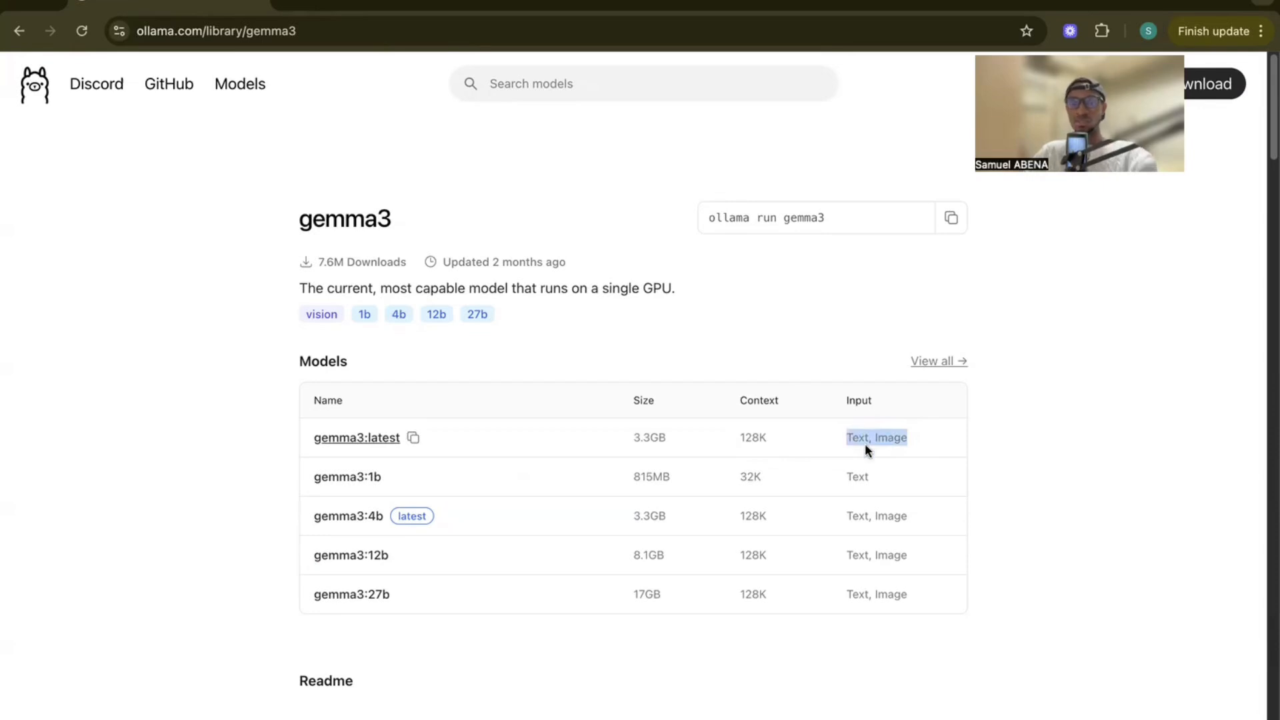
pyautogui.moveTo(872, 476); pyautogui.dragTo(846, 476)
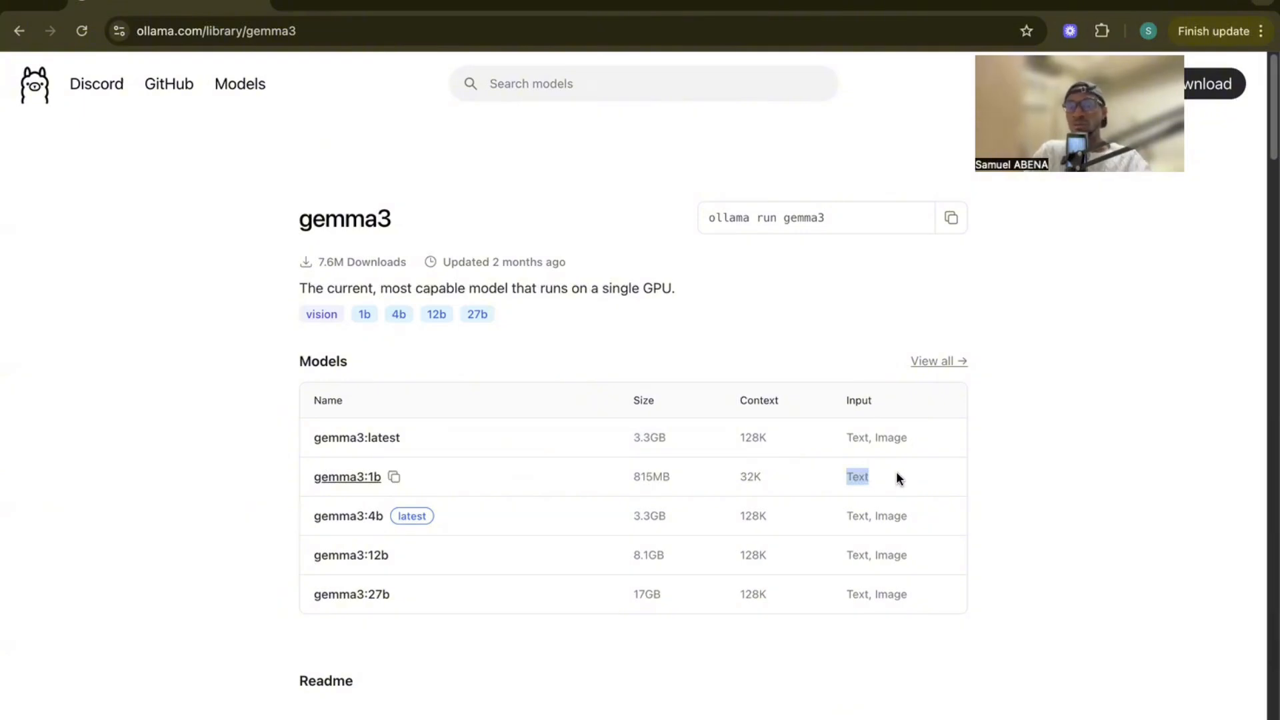
# - Open the gemma3:latest page and read through its readme, from the parameter variants to the evaluation chart and benchmark results
pyautogui.click(350, 440)
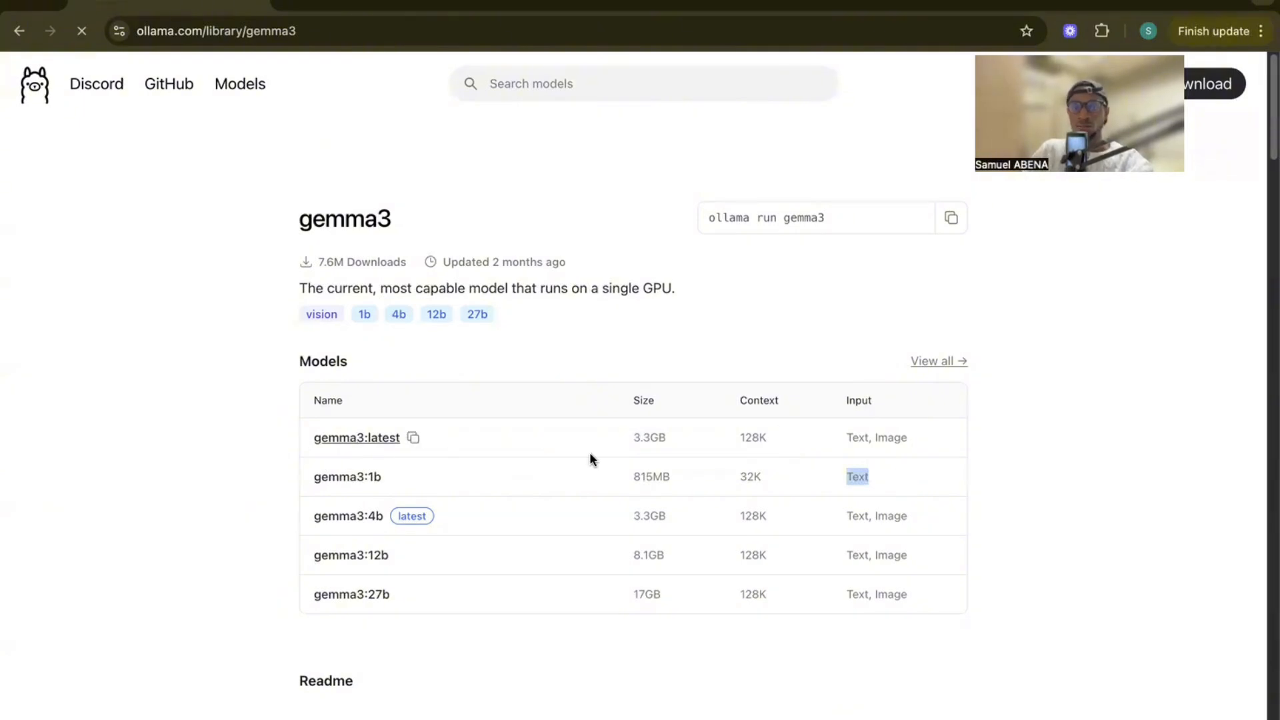
pyautogui.scroll(-3, 675, 495)
pyautogui.scroll(2, 675, 498)
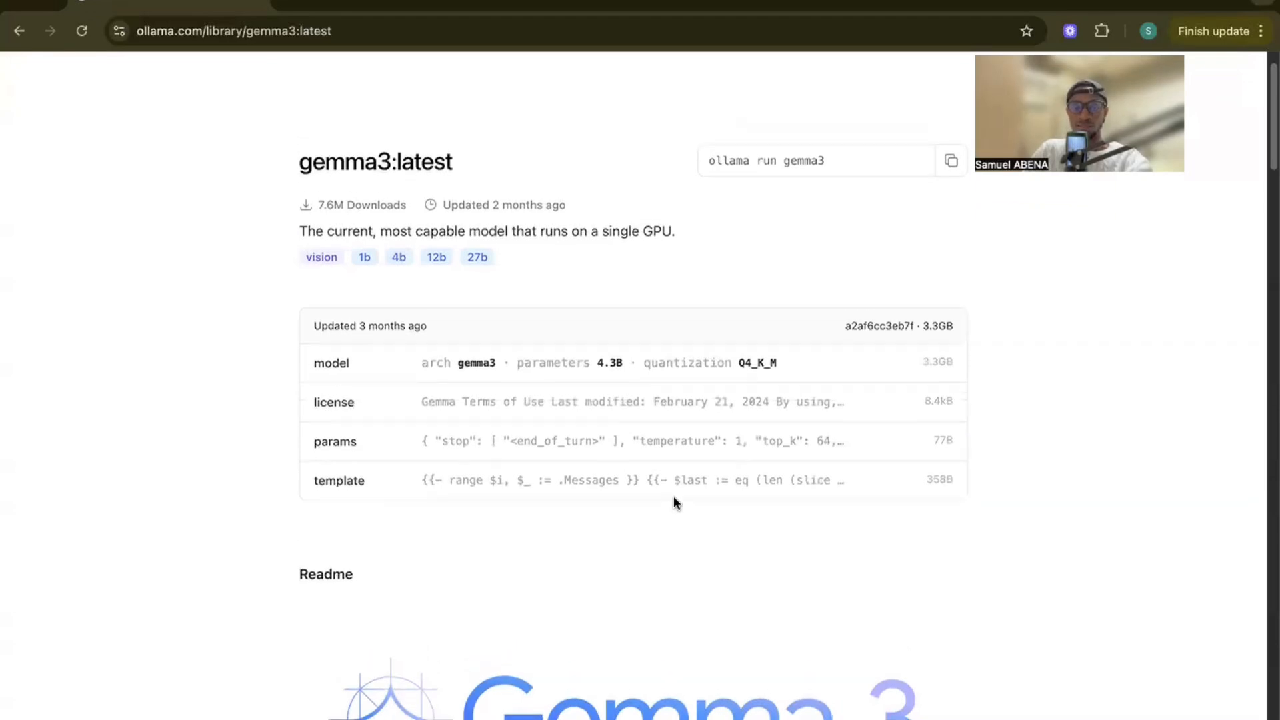
pyautogui.scroll(-8, 680, 492)
pyautogui.scroll(-5, 682, 493)
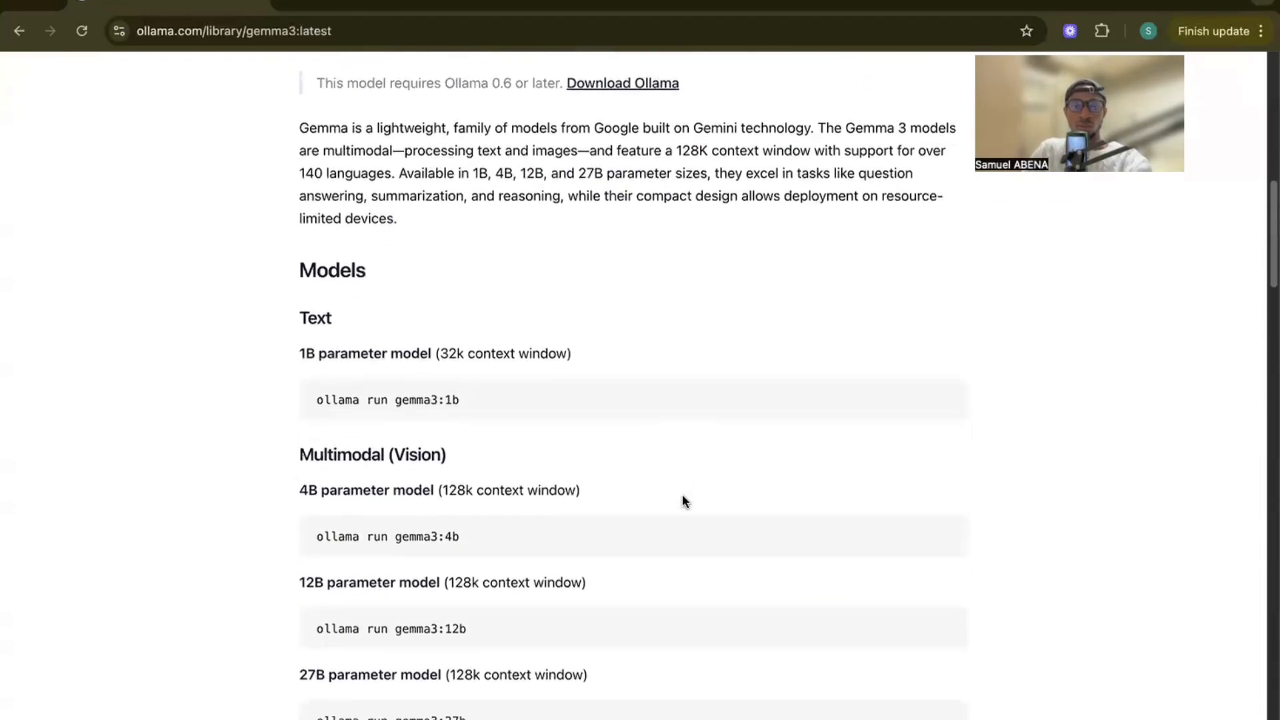
pyautogui.scroll(-15, 628, 546)
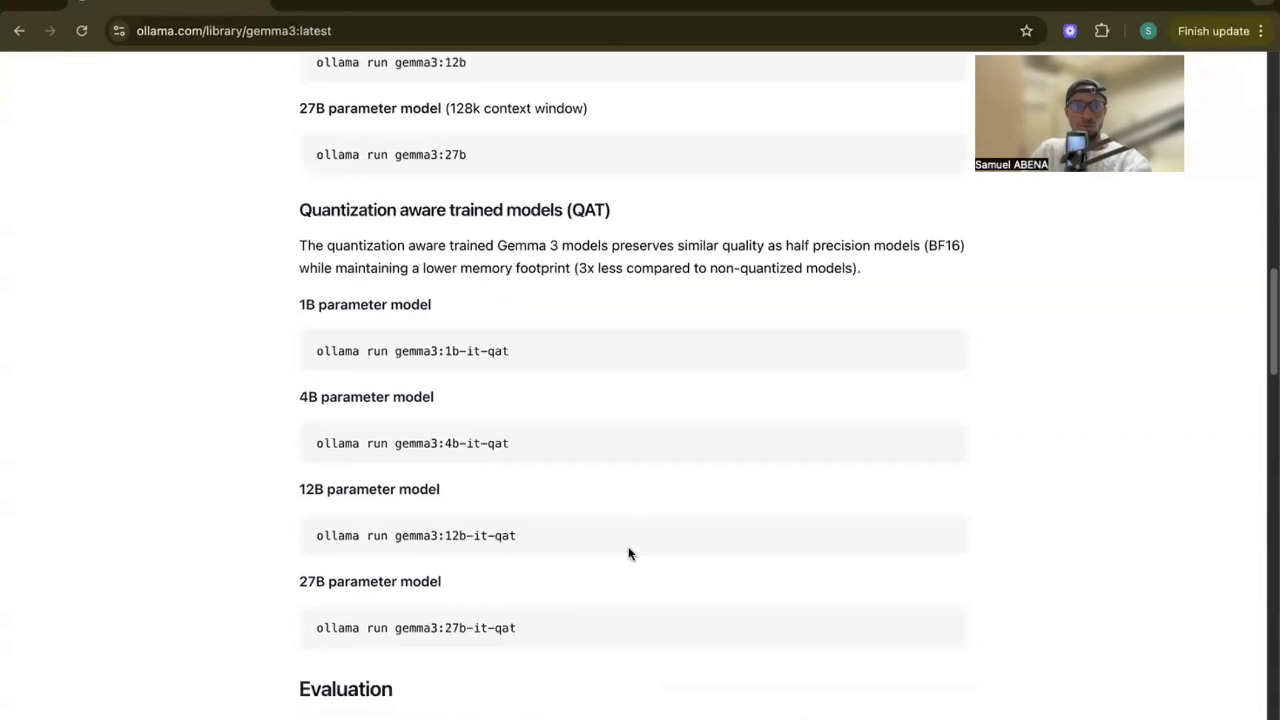
pyautogui.scroll(5, 634, 547)
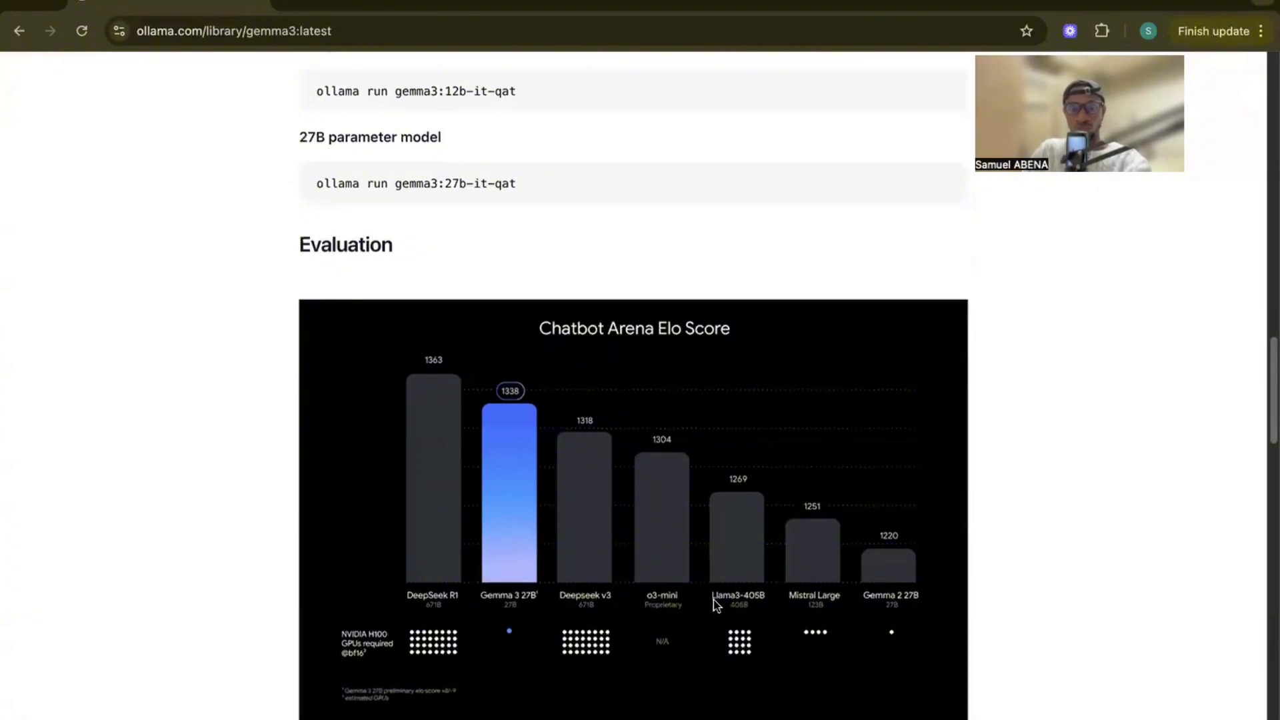
pyautogui.scroll(4, 766, 591)
pyautogui.scroll(-5, 765, 592)
pyautogui.scroll(-20, 766, 591)
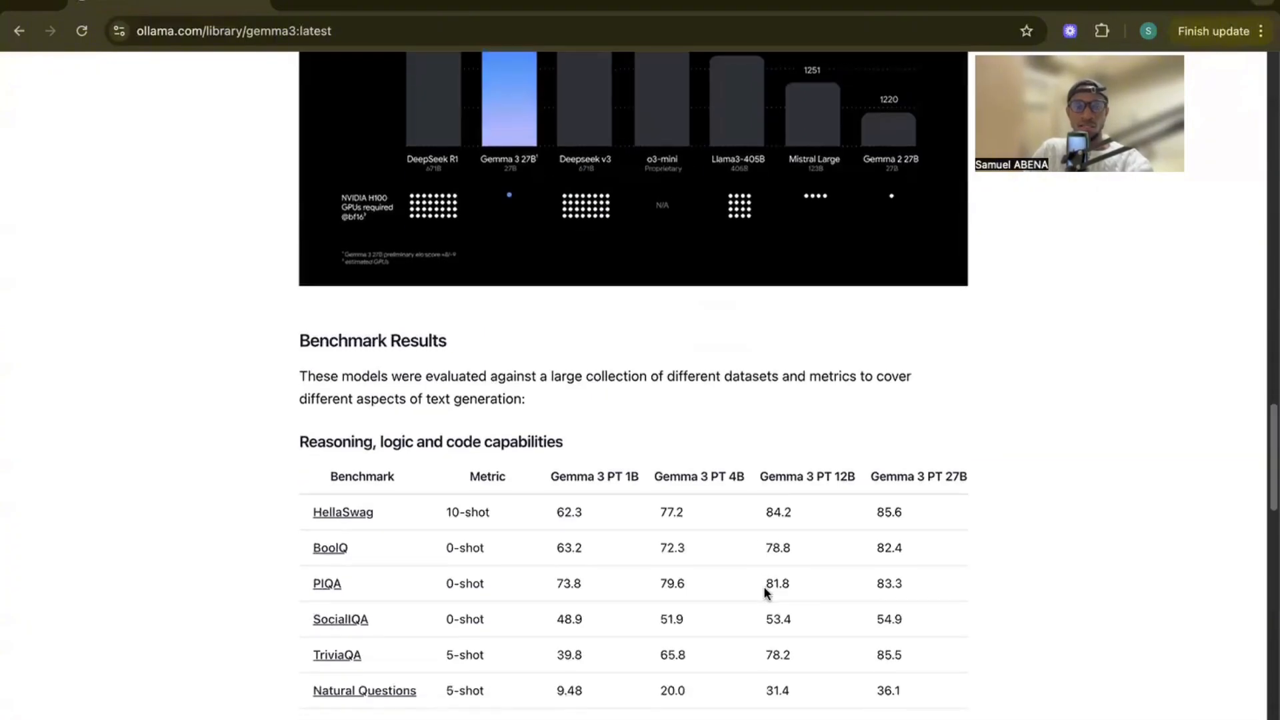
# - Look through the remaining benchmark tables in the gemma3:latest readme and return to the model's summary
pyautogui.scroll(-5, 765, 584)
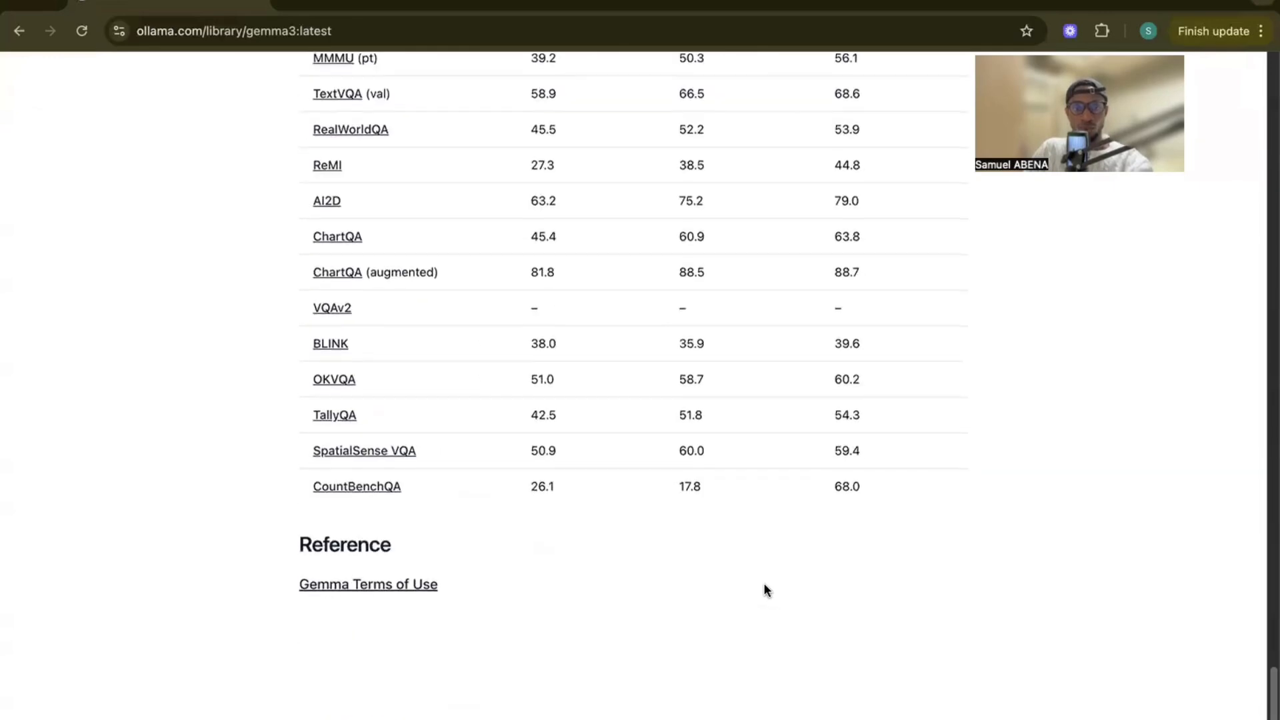
pyautogui.scroll(20, 763, 584)
pyautogui.scroll(20, 763, 584)
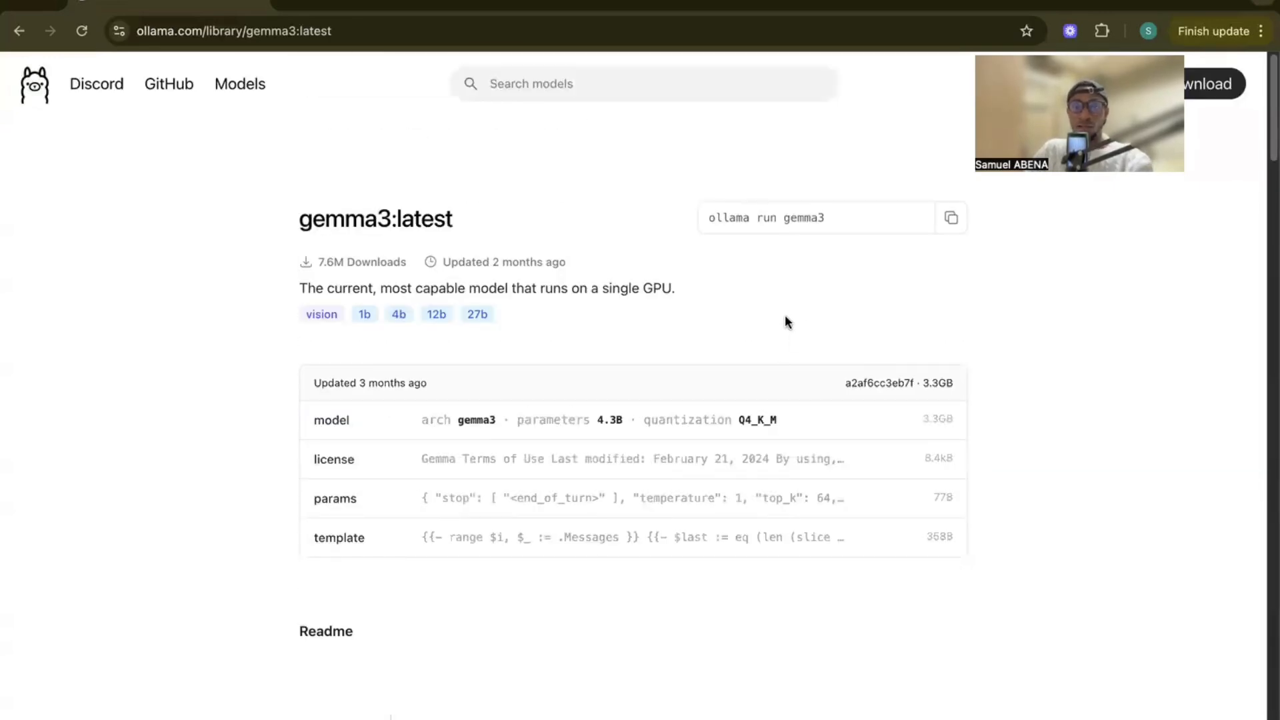
# - Copy the gemma3 run command from its model page and run it in Terminal as "ollama run gemma3:latest"
pyautogui.click(952, 220)
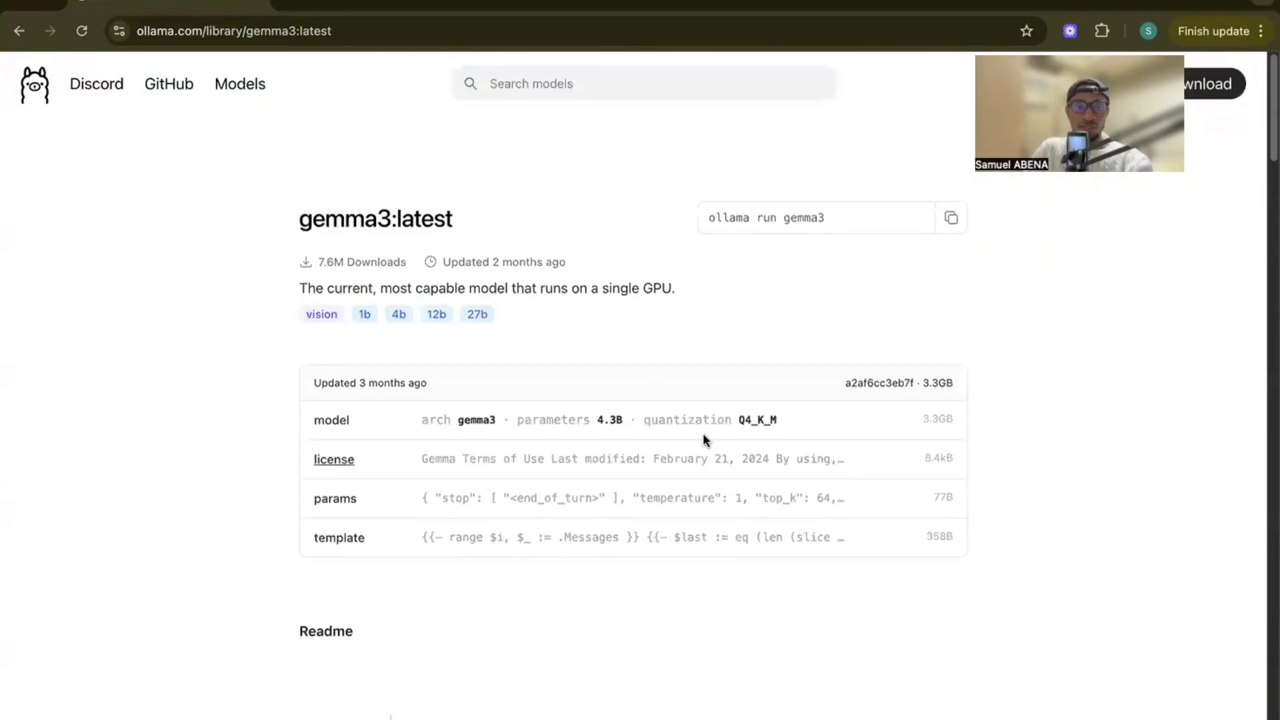
pyautogui.click(18, 31)
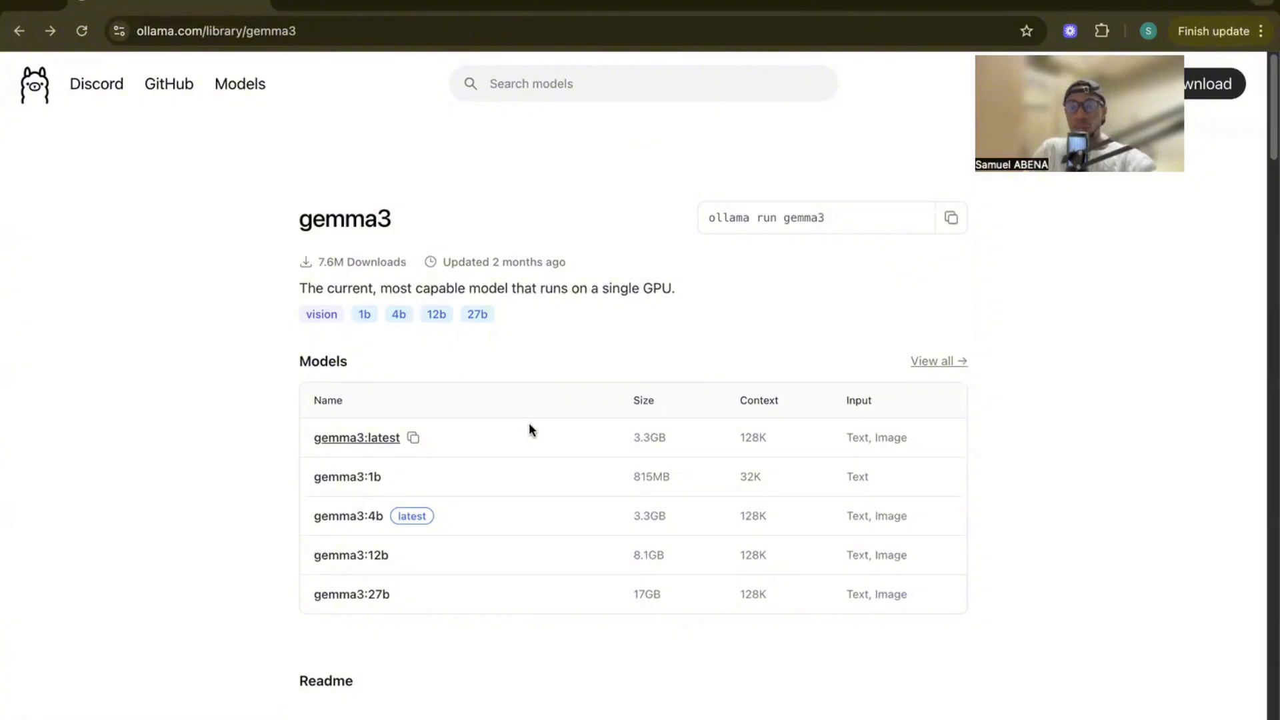
pyautogui.hotkey('ctrl', 'Left')
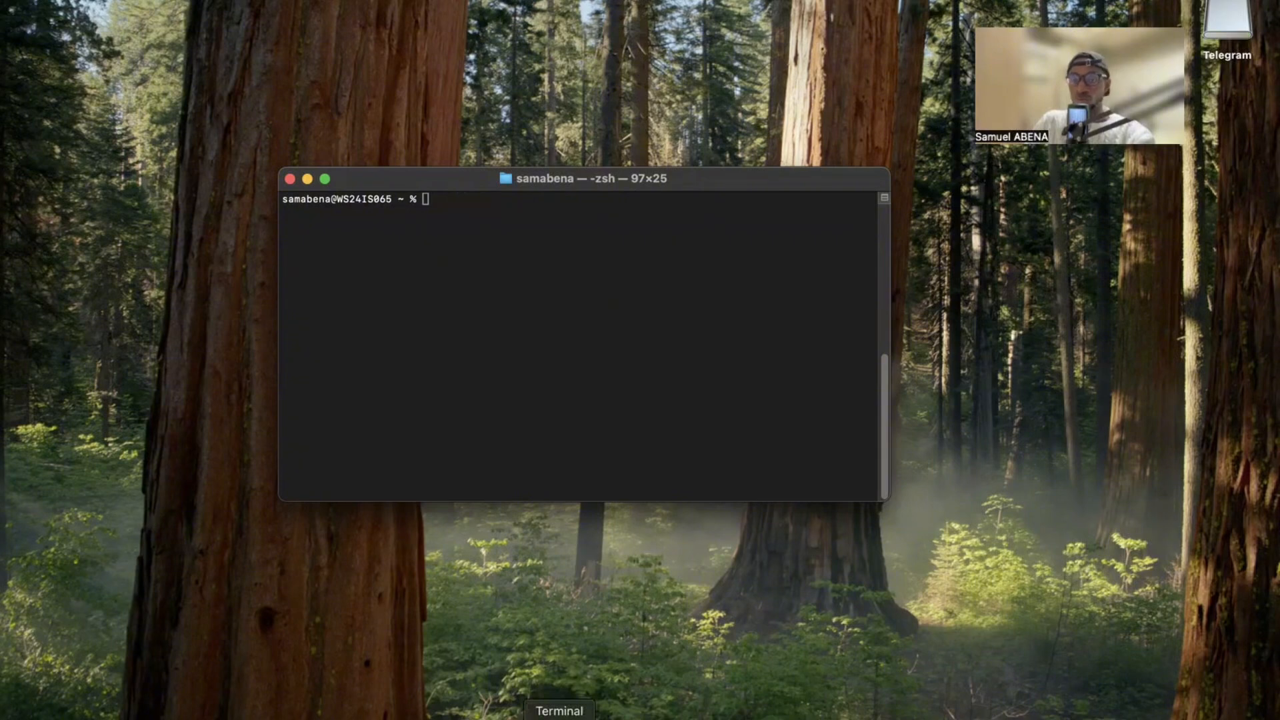
pyautogui.click(517, 246)
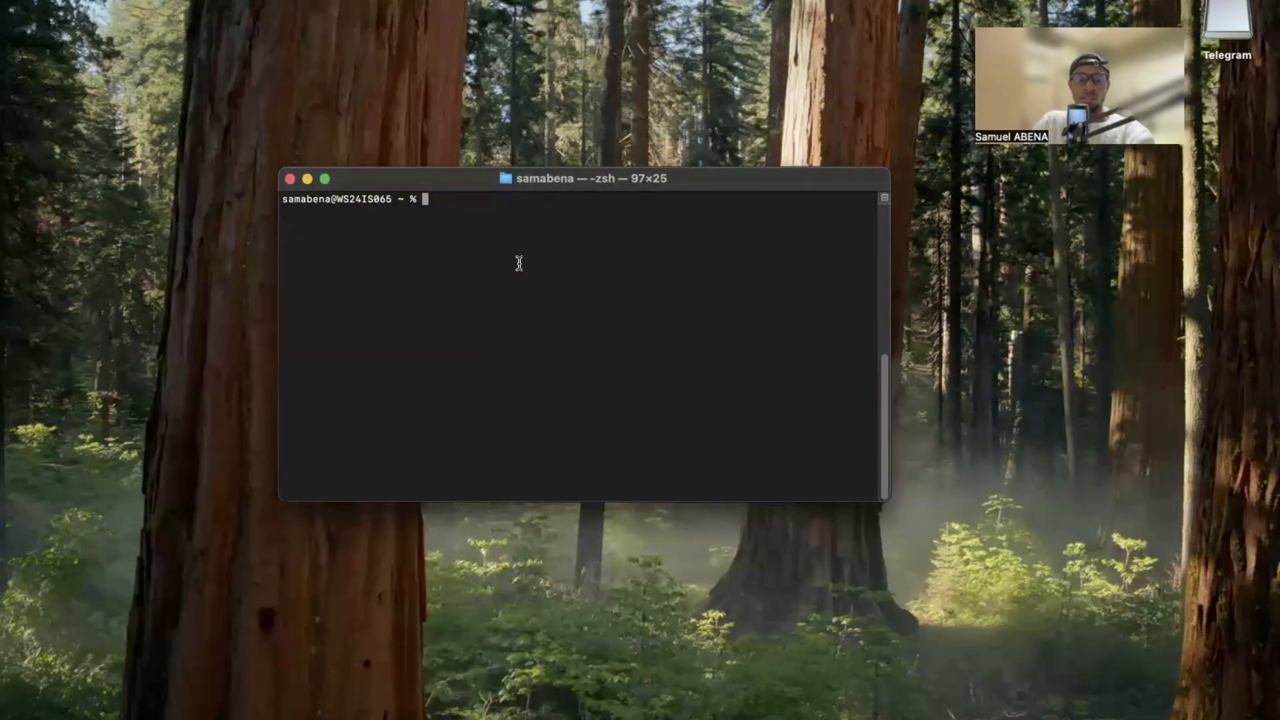
pyautogui.press('super+v')
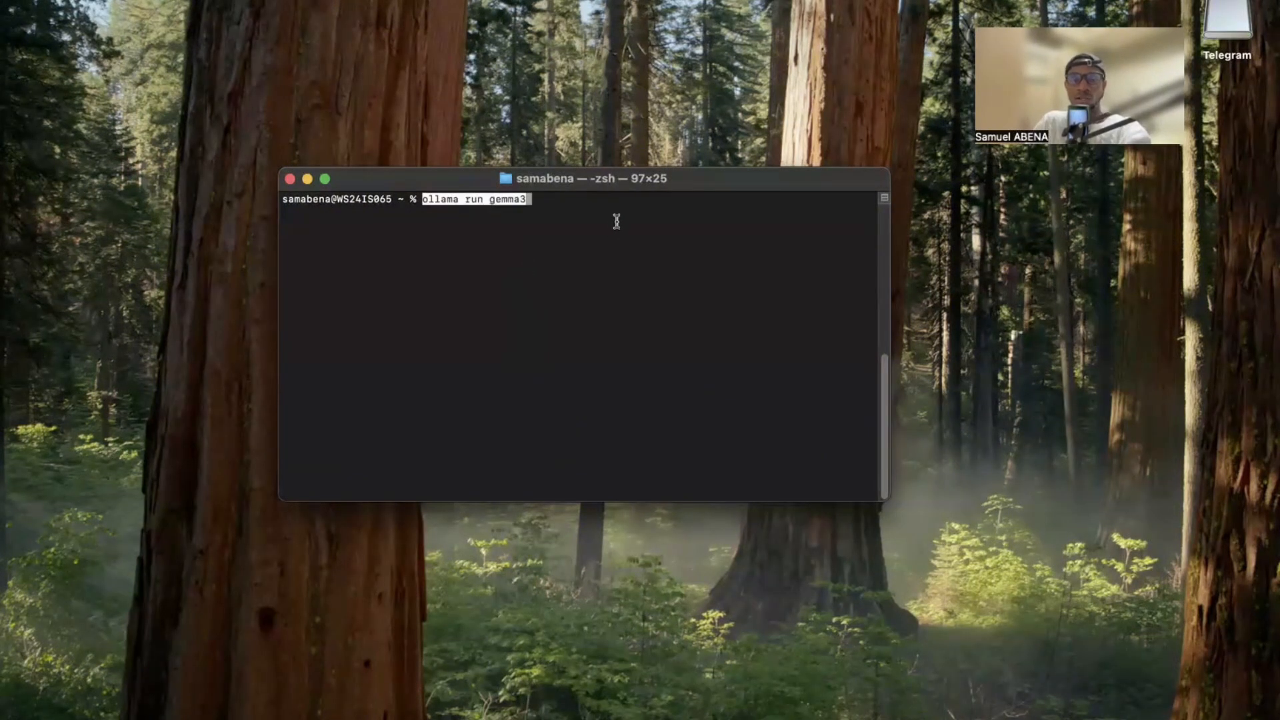
pyautogui.click(522, 210)
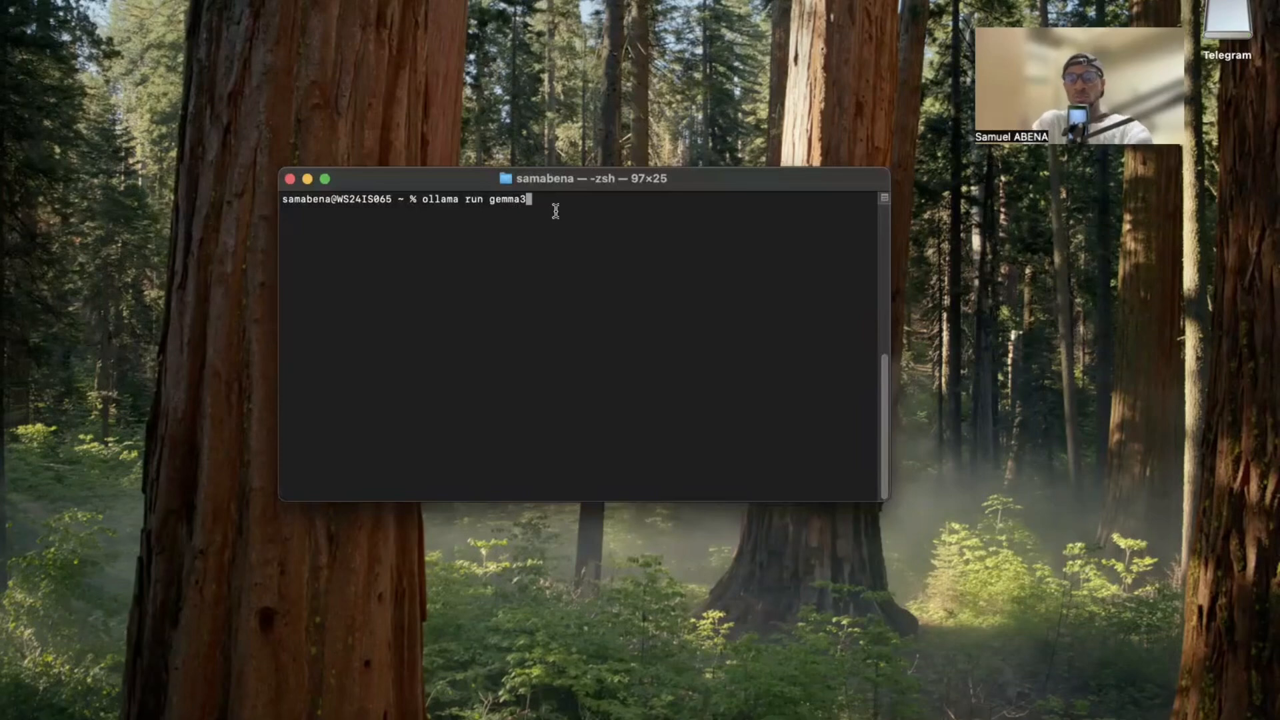
pyautogui.write(':latest')
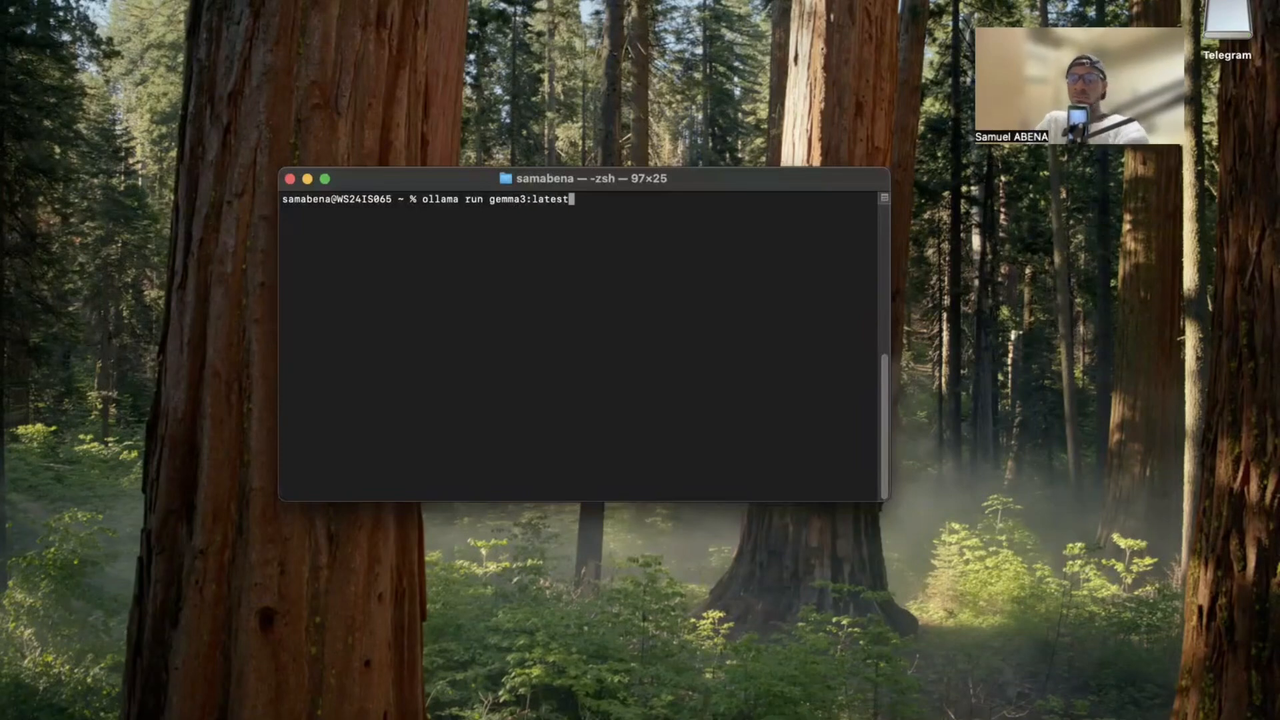
pyautogui.press('Return')
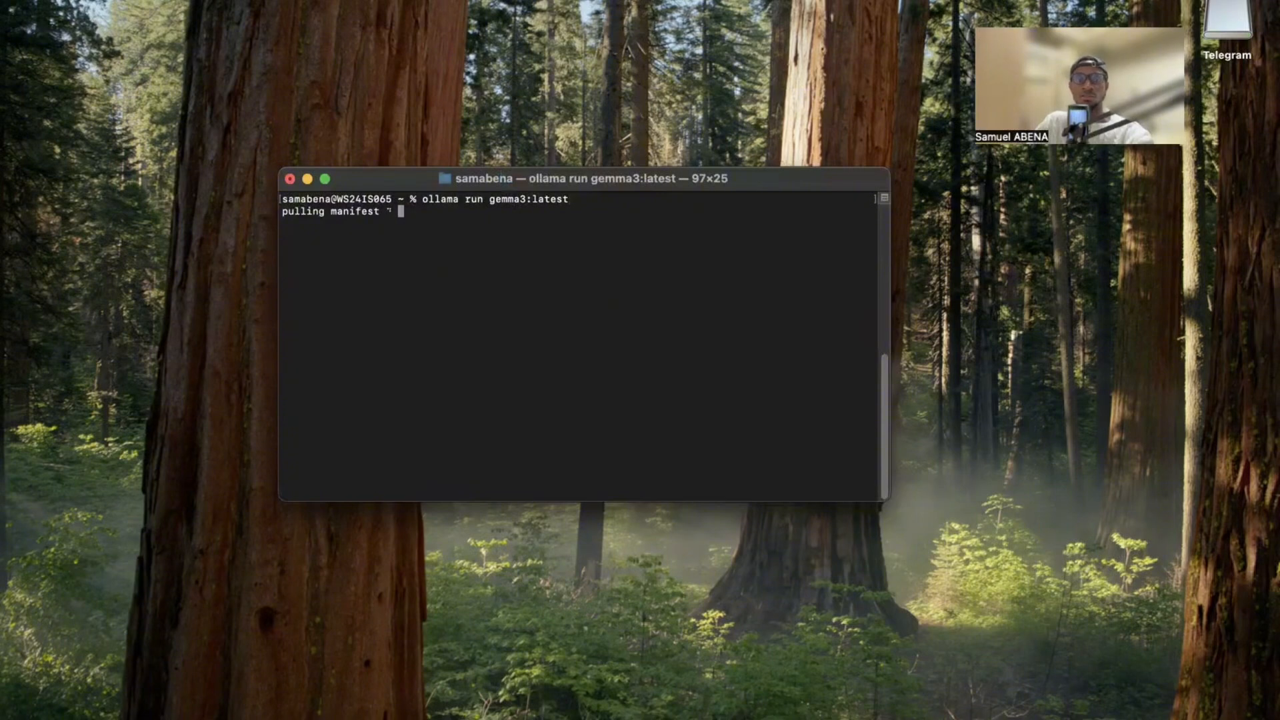
pyautogui.moveTo(362, 212); pyautogui.dragTo(281, 215)
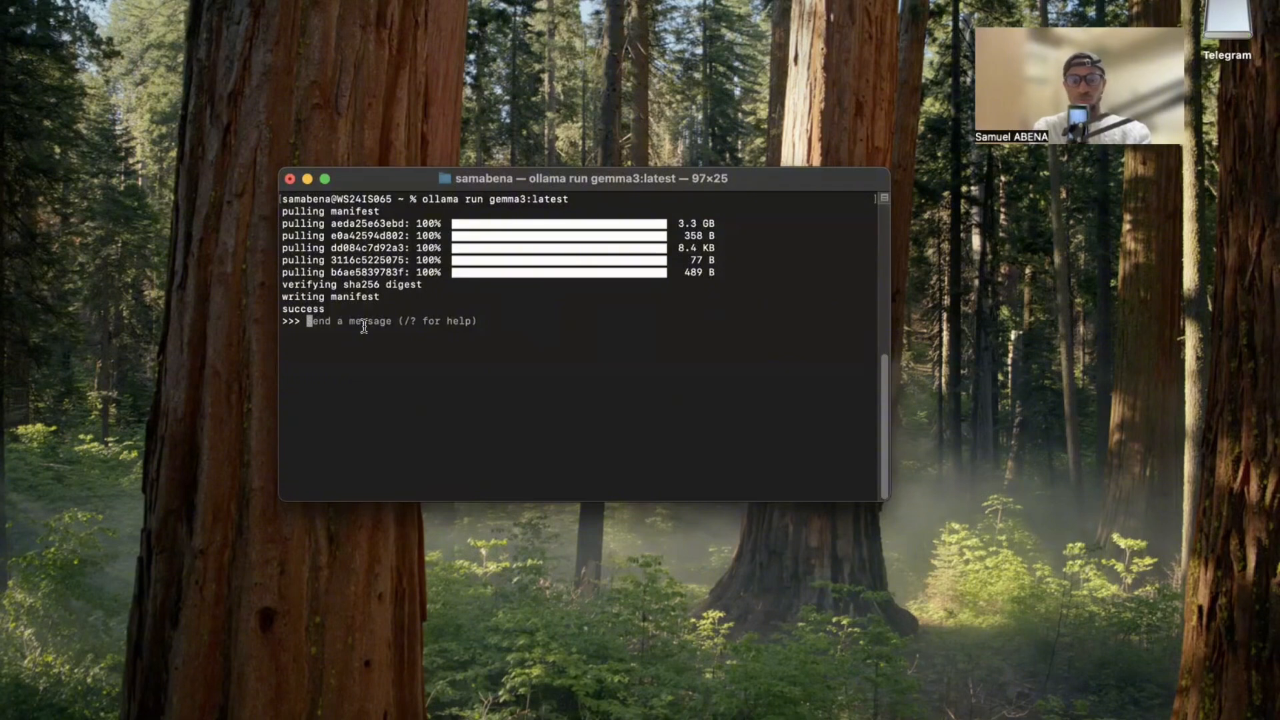
# - Send the message "Salut" to the gemma3 model and highlight its reply
pyautogui.write('Salut')
pyautogui.press('Return')
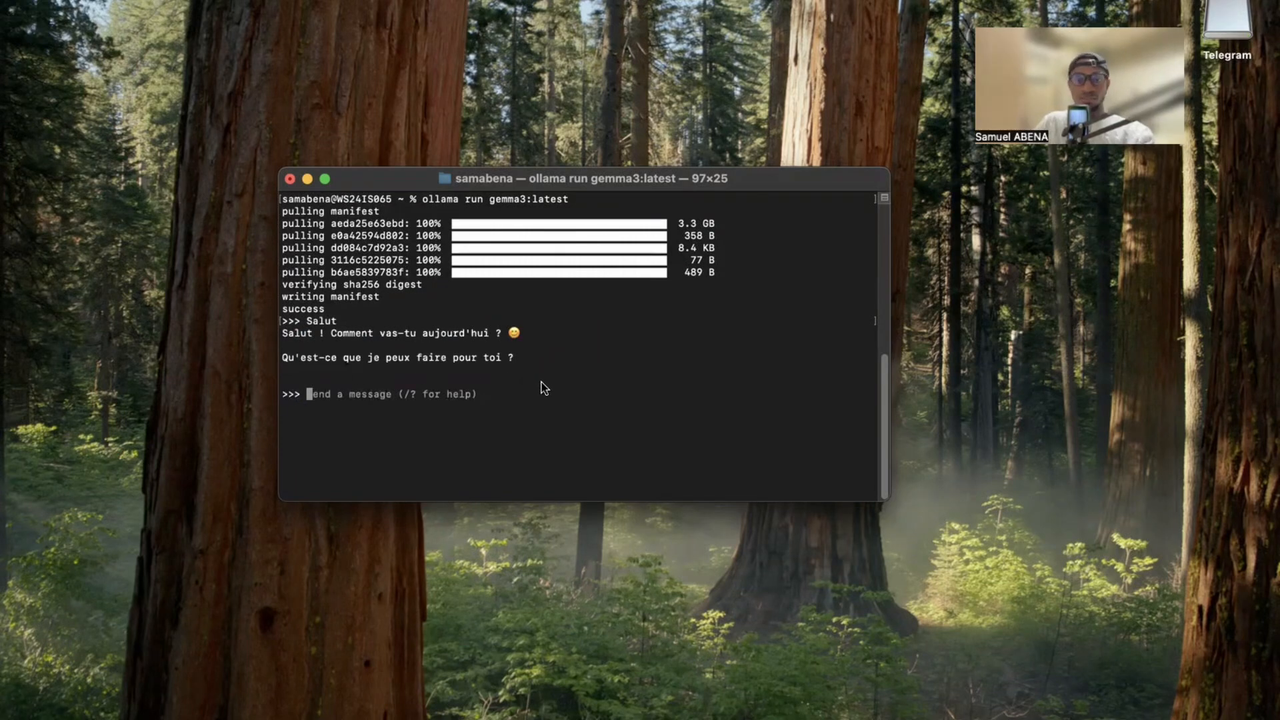
pyautogui.moveTo(516, 359); pyautogui.dragTo(290, 334)
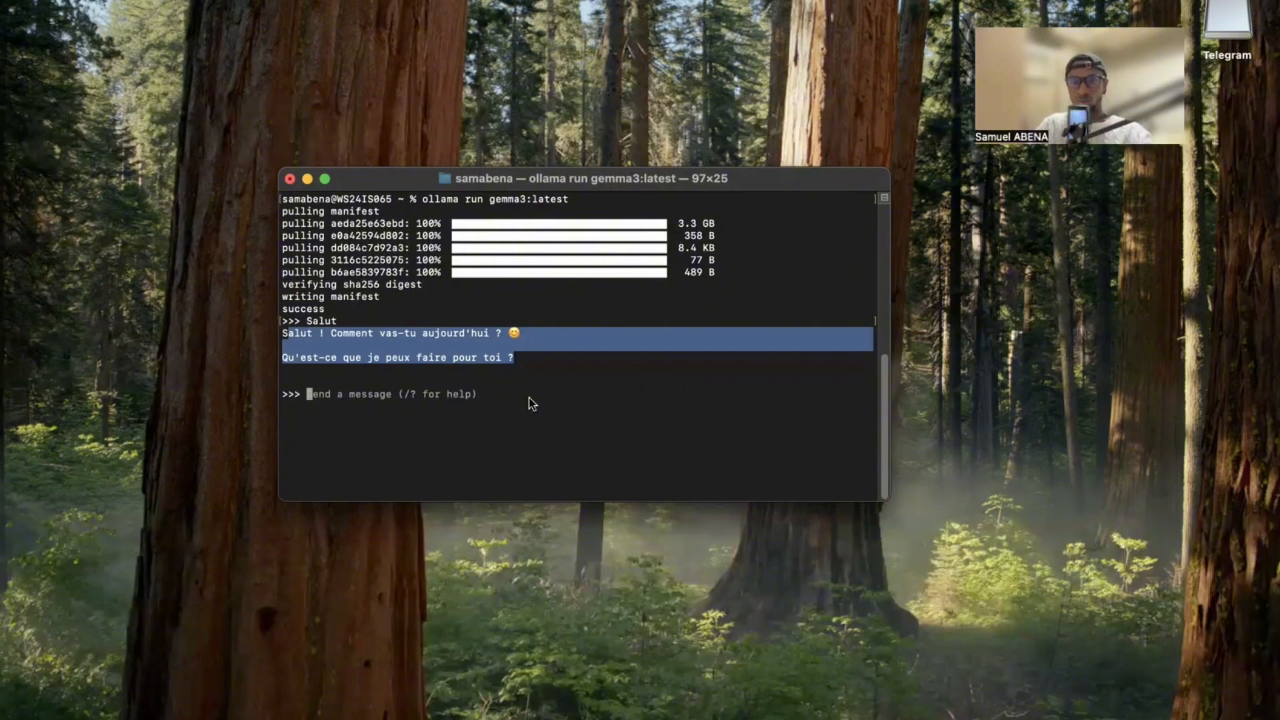
# - Switch to the browser and open the FlowiseAI/Flowise GitHub repository in a new tab
pyautogui.hotkey('ctrl', 'Right')
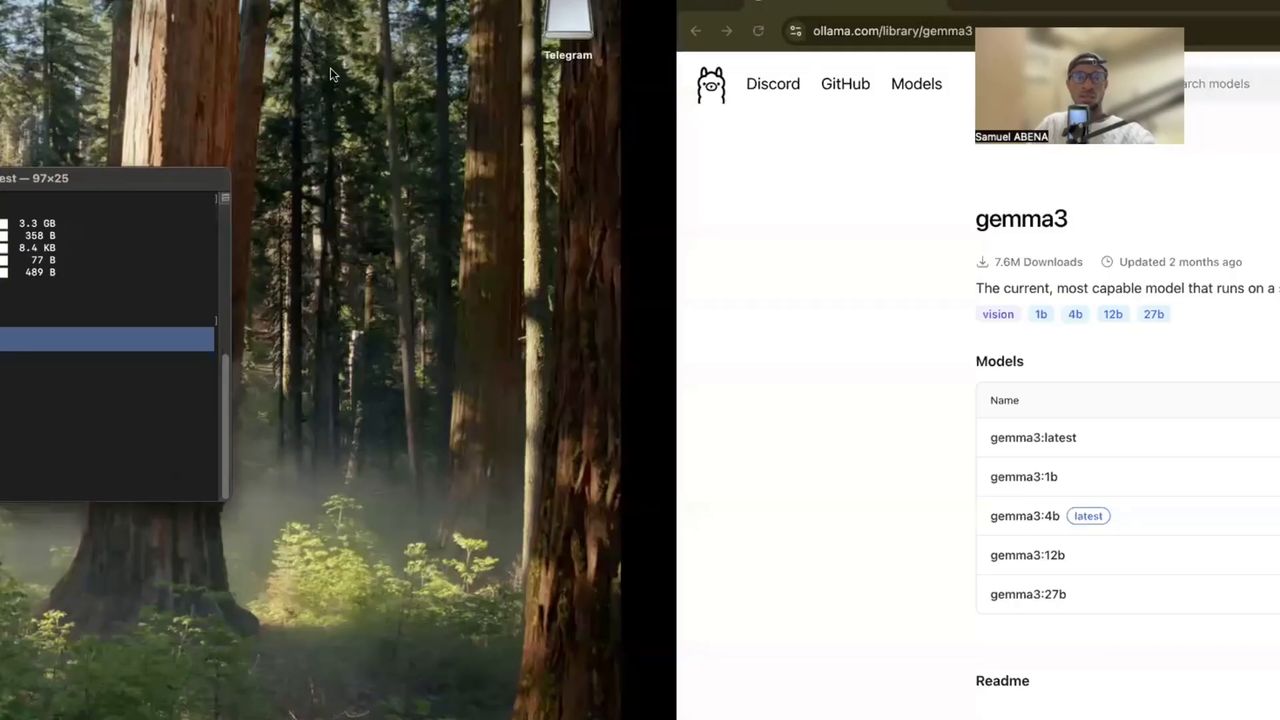
pyautogui.press('super+t')
pyautogui.write('f')
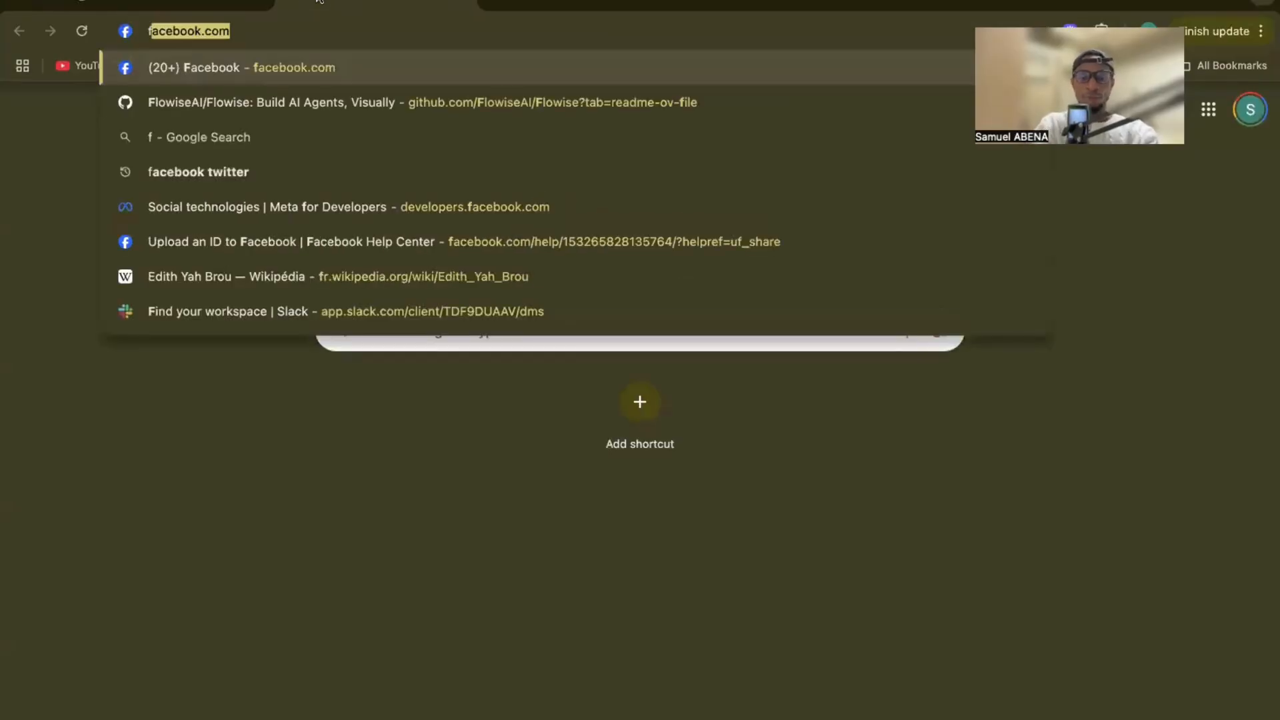
pyautogui.write('low')
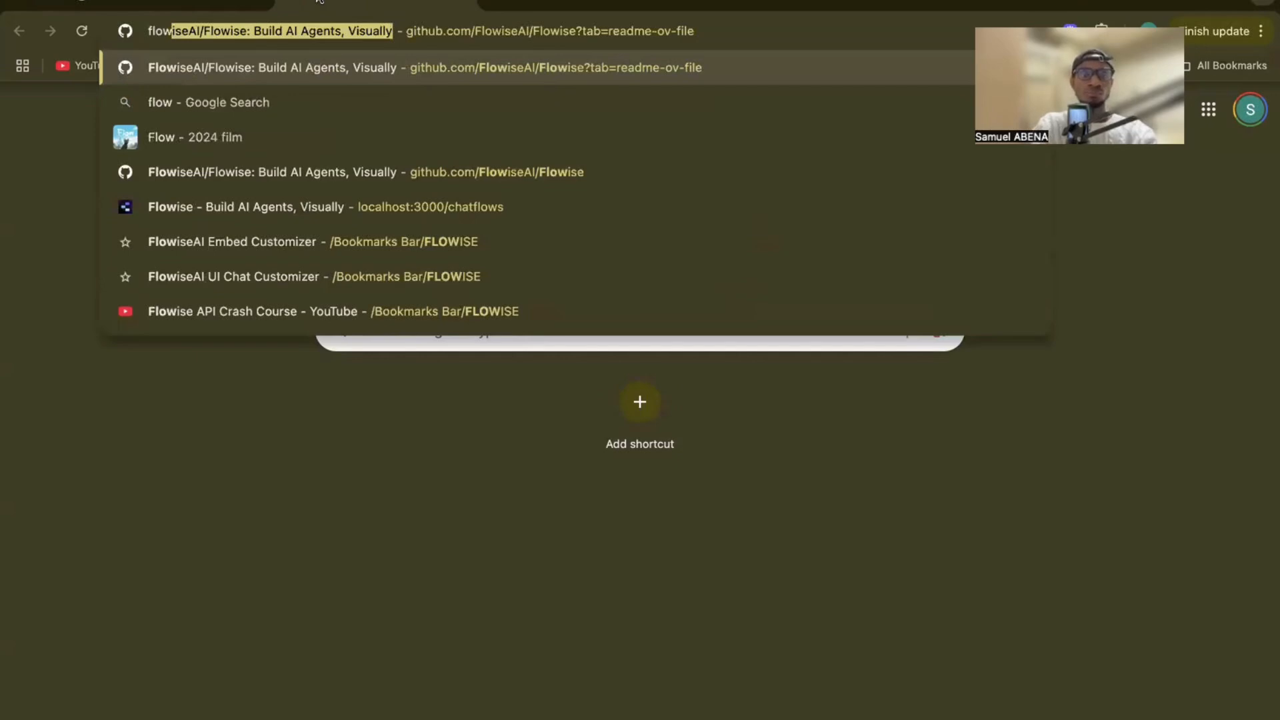
pyautogui.press('Return')
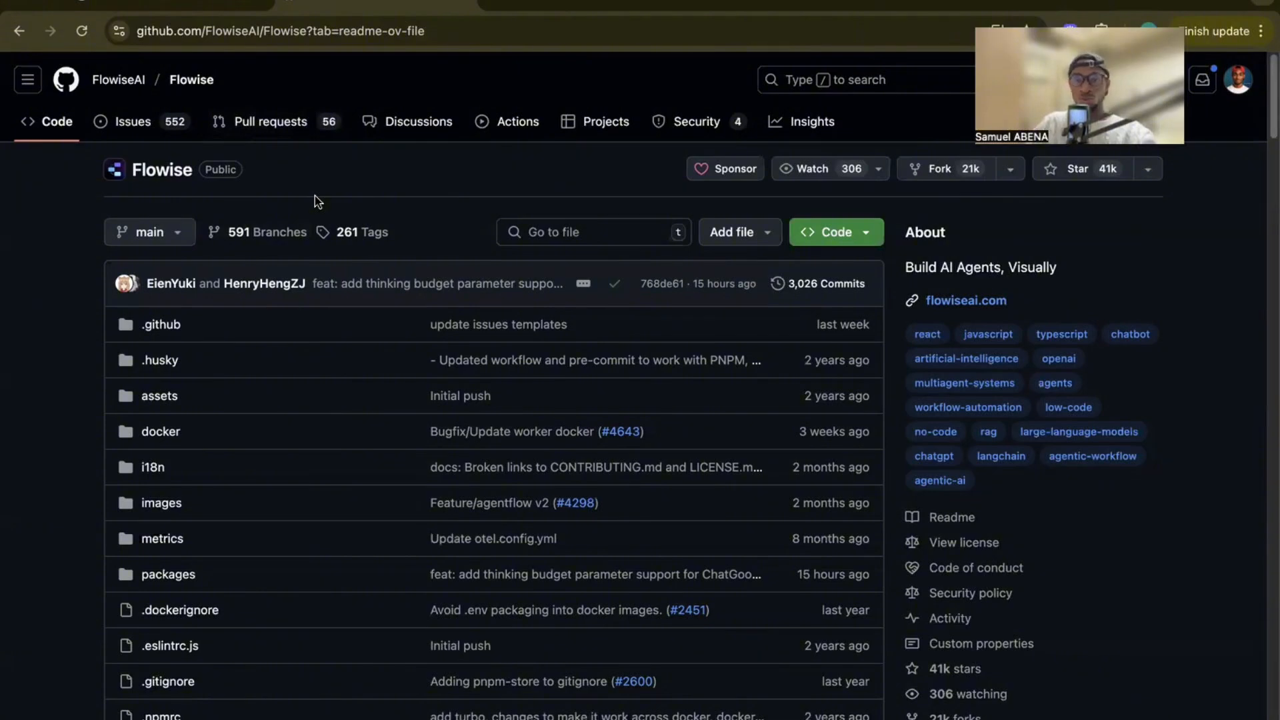
# - Copy the Flowise repository page's text from the repository title through the developer setup instructions in the readme
pyautogui.scroll(-15, 328, 277)
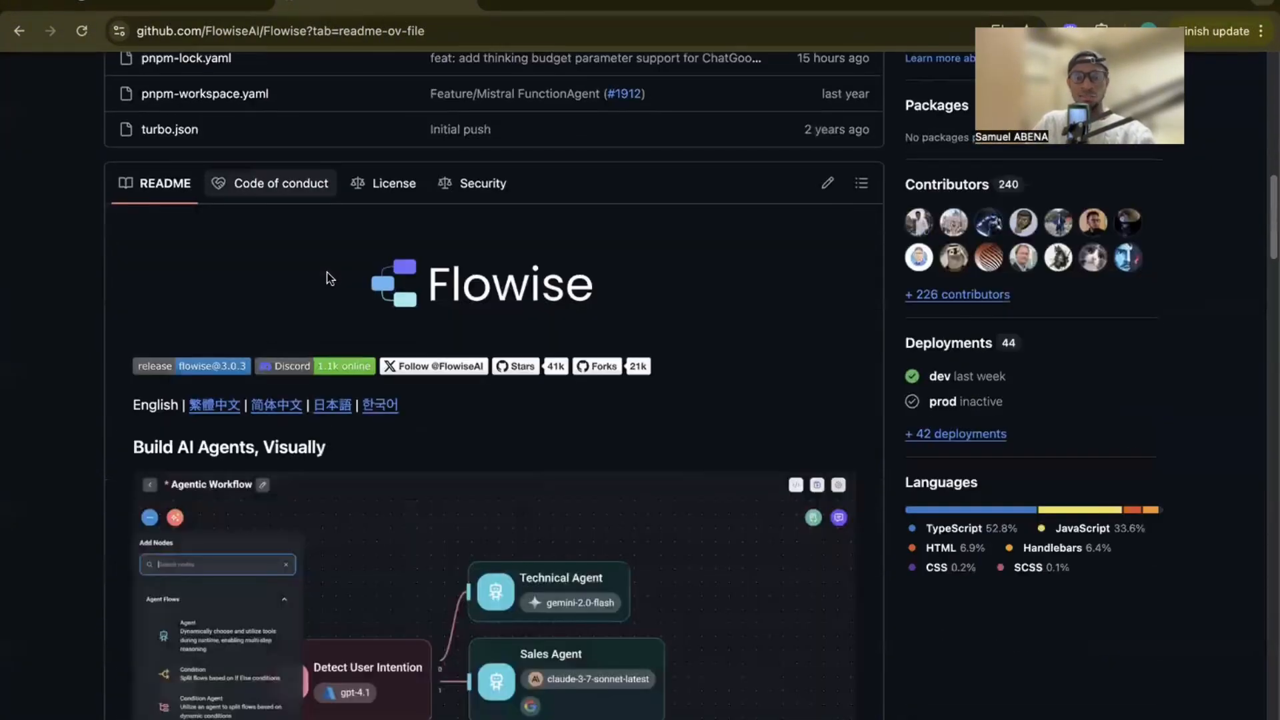
pyautogui.scroll(-20, 328, 278)
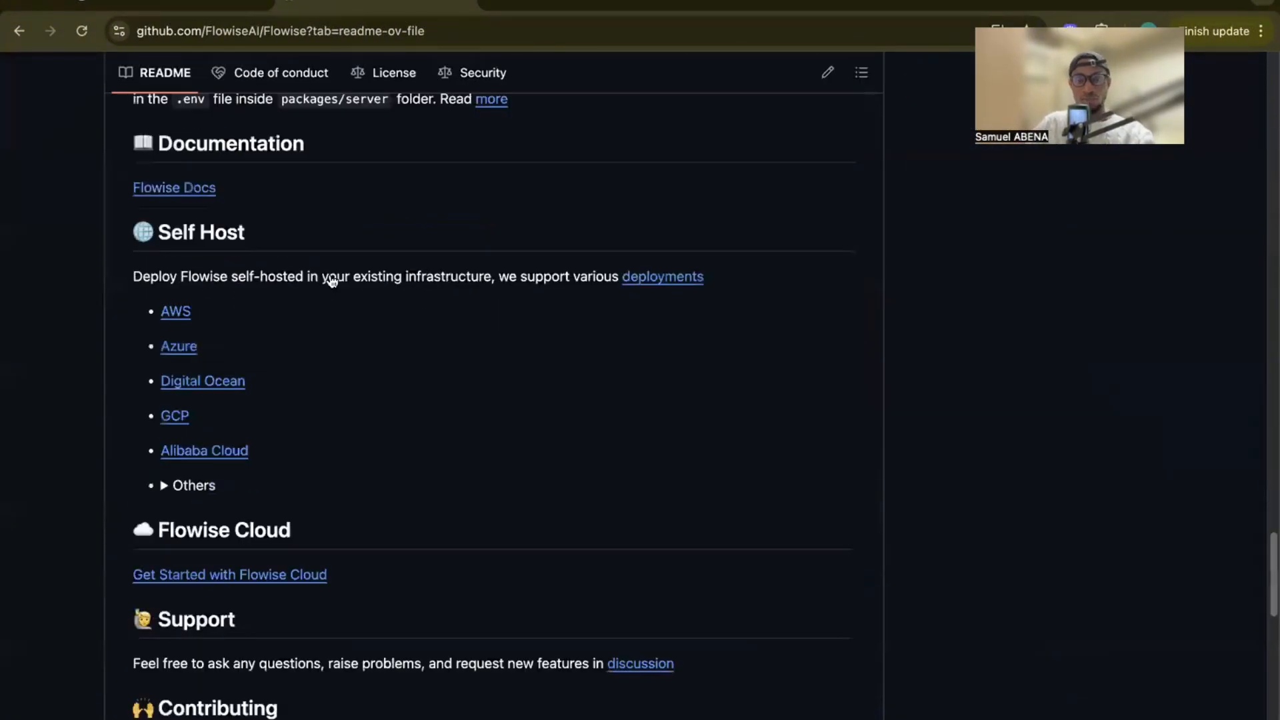
pyautogui.scroll(-12, 332, 278)
pyautogui.scroll(20, 332, 269)
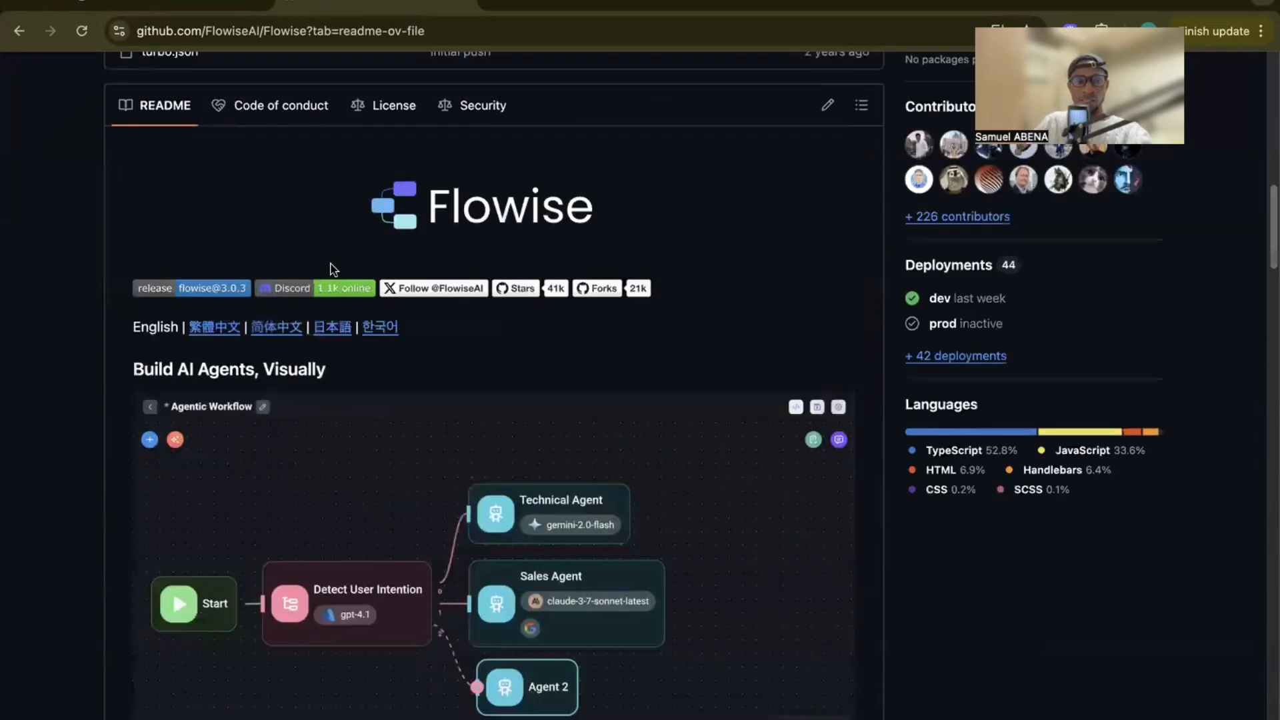
pyautogui.scroll(13, 332, 269)
pyautogui.moveTo(99, 180); pyautogui.dragTo(340, 653)
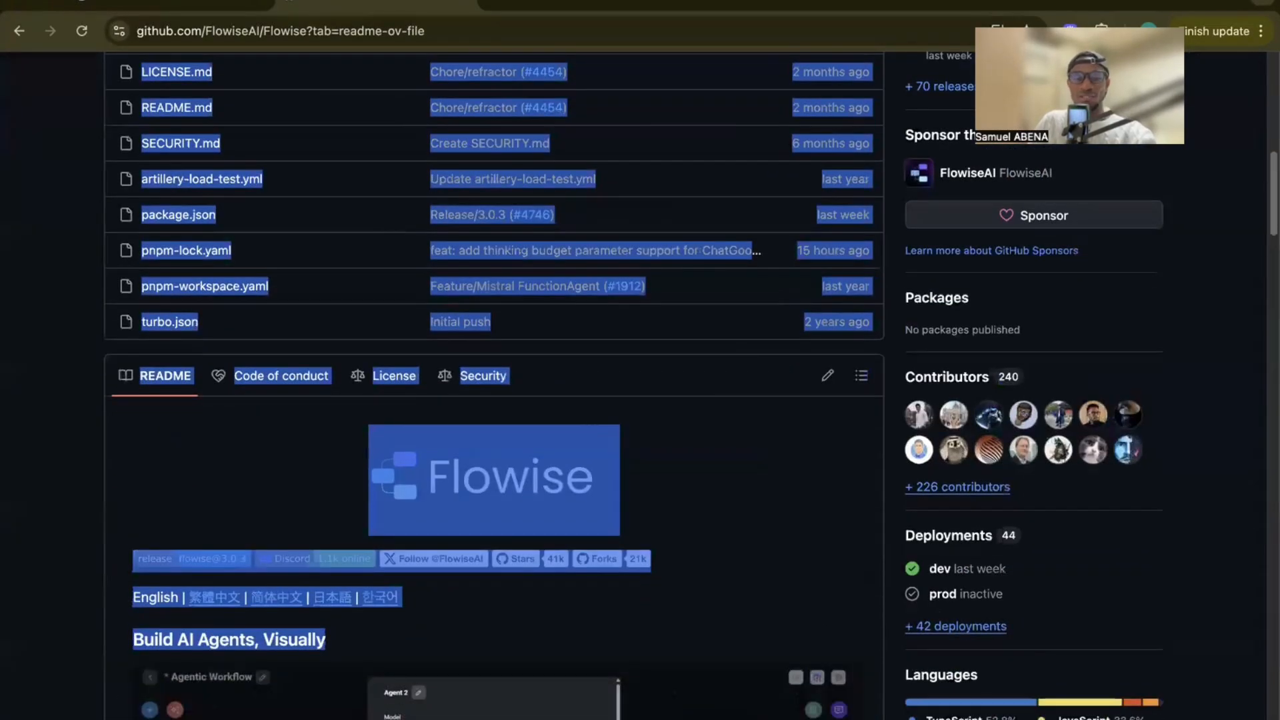
pyautogui.moveTo(340, 717); pyautogui.dragTo(340, 719)
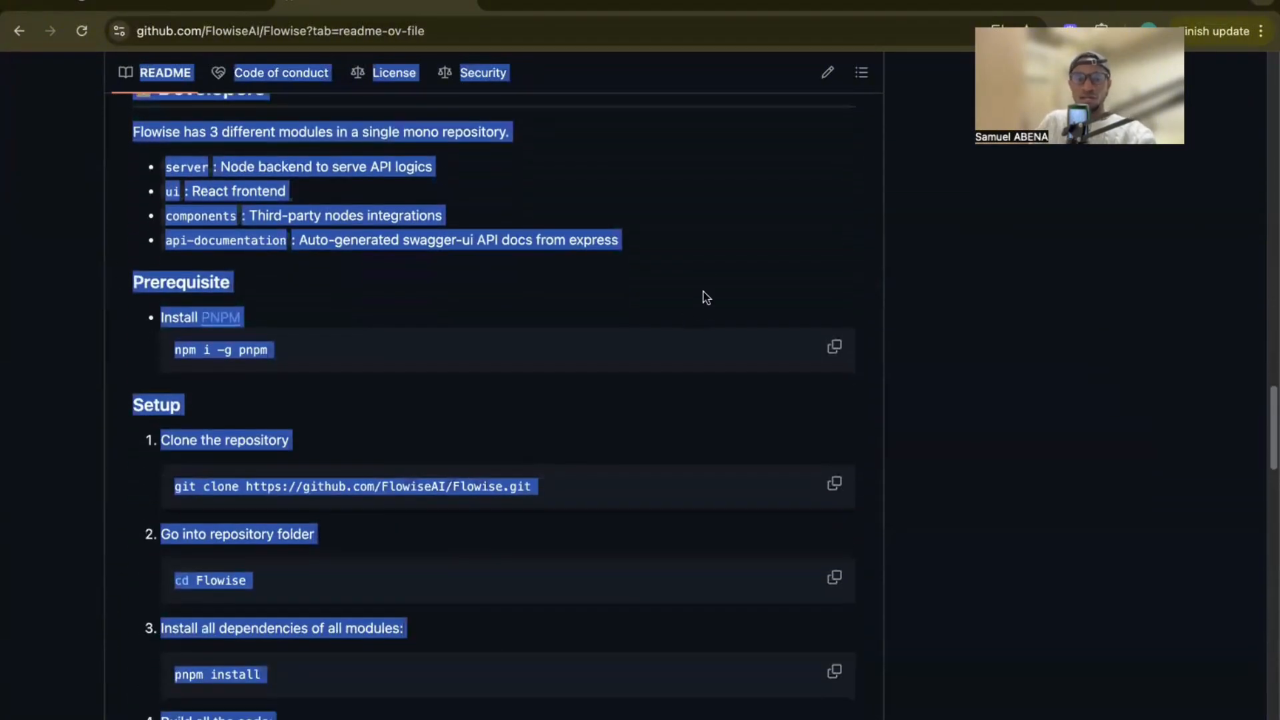
pyautogui.rightClick(706, 297)
pyautogui.click(727, 296)
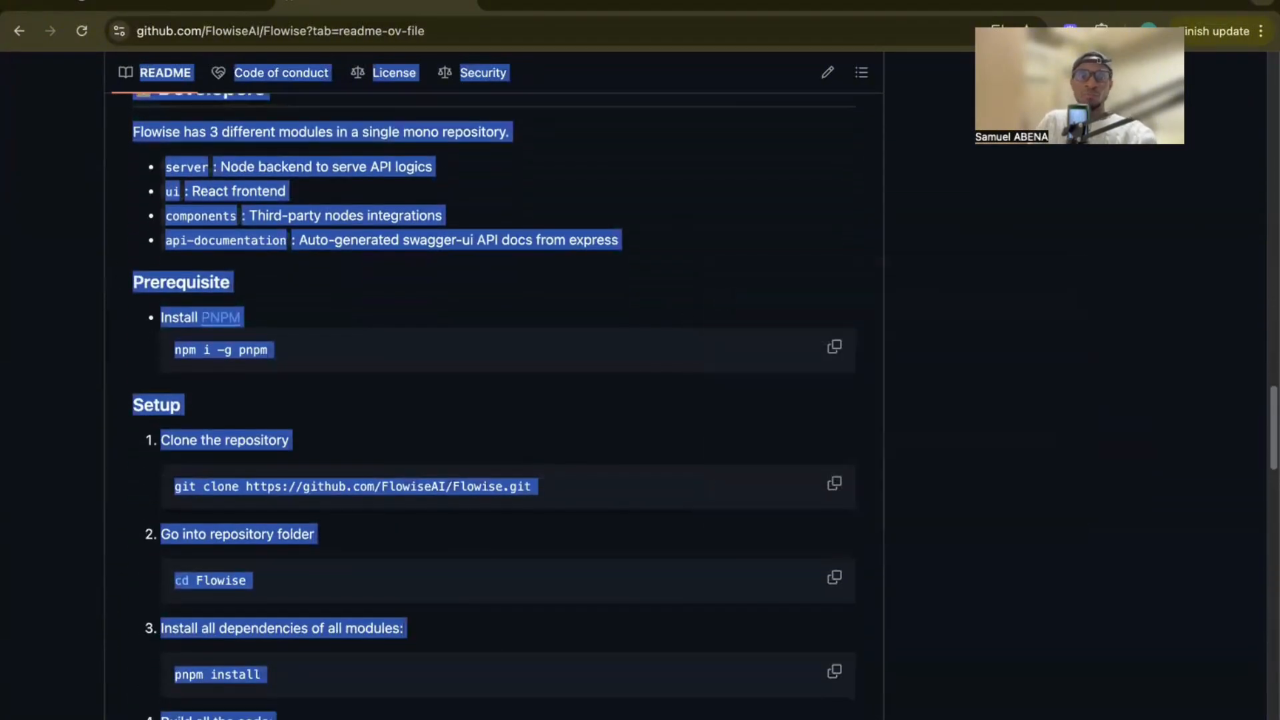
# - Open ChatGPT in a new tab and paste the copied repository text into the prompt
pyautogui.click(492, 3)
pyautogui.write('chat')
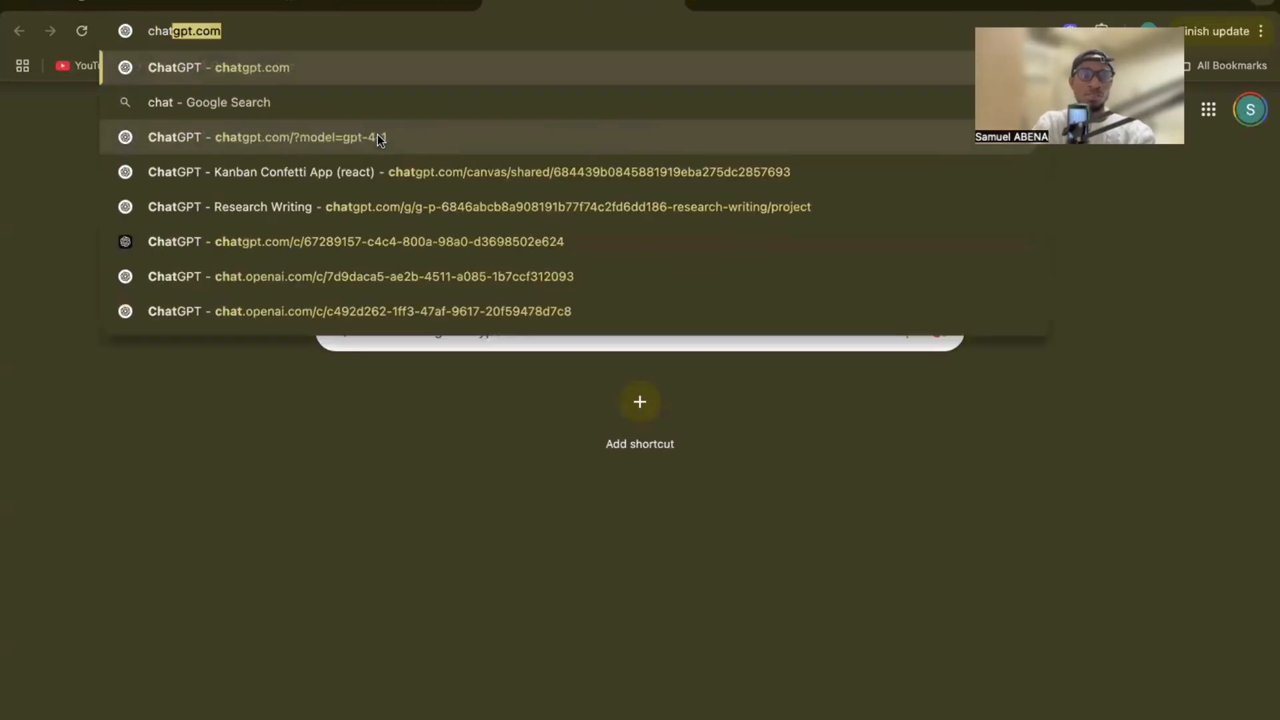
pyautogui.press('Return')
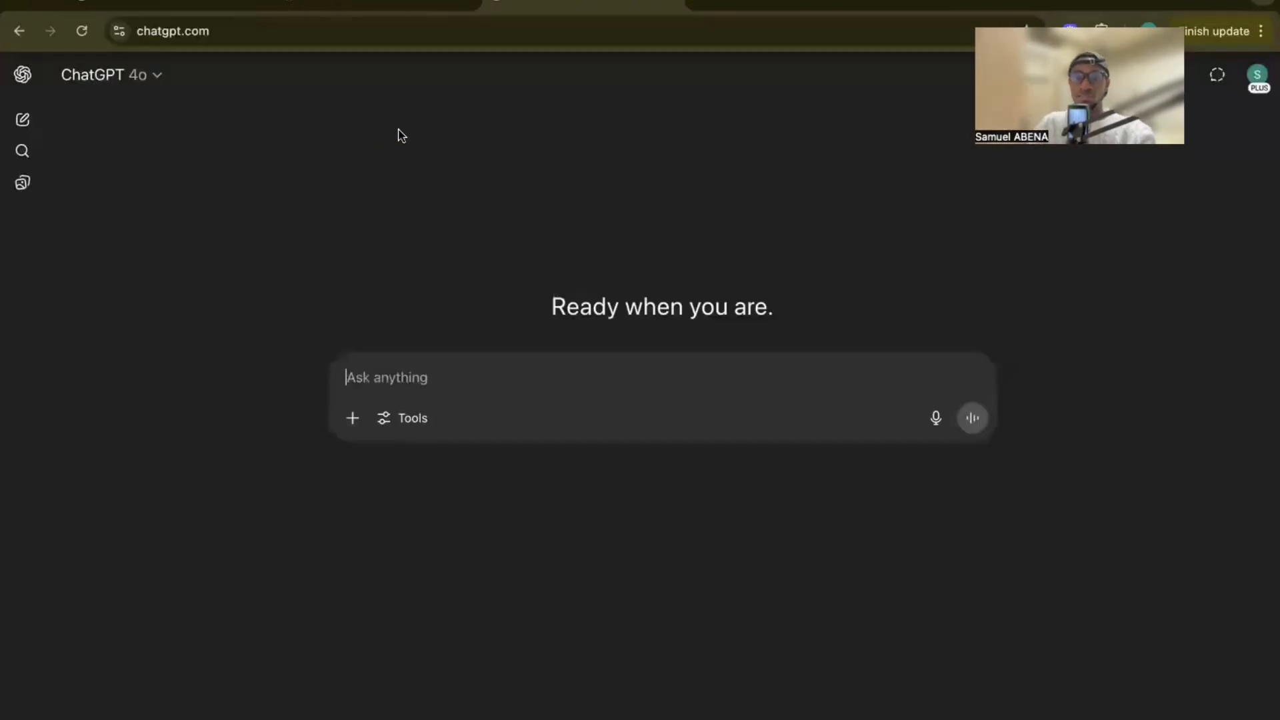
pyautogui.hotkey('ctrl', 'v')
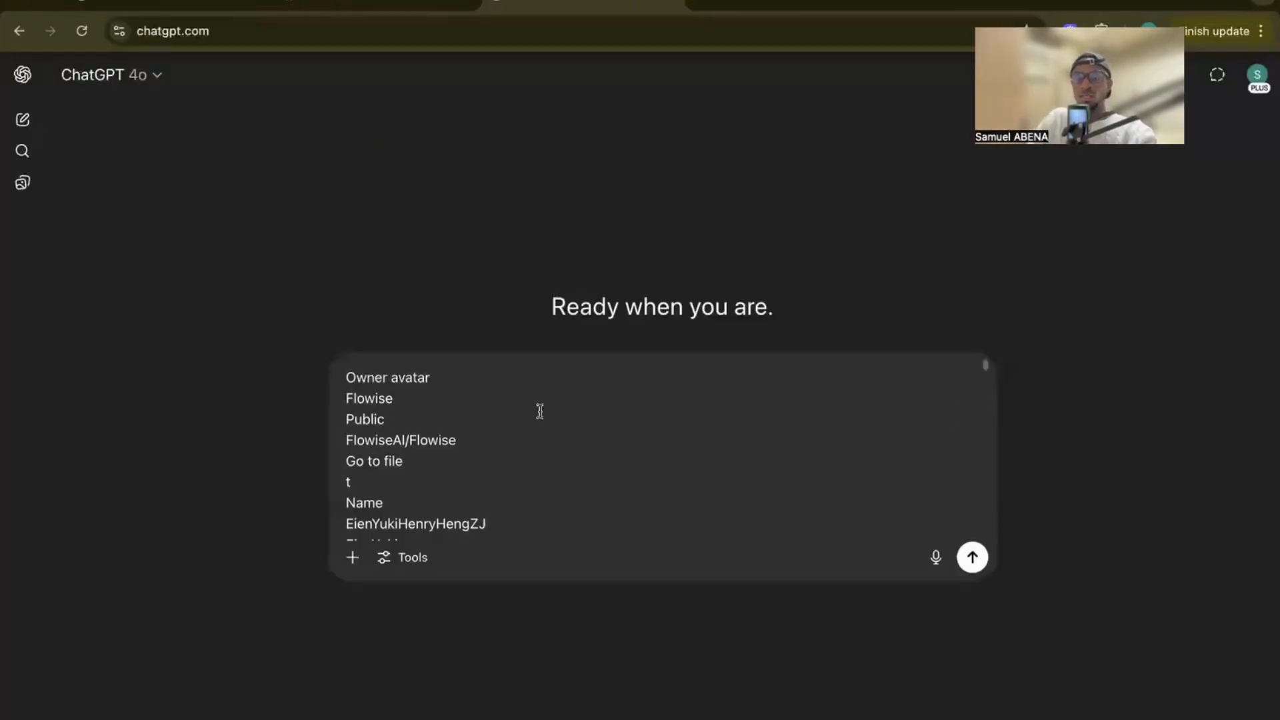
# - Add the question "comment installer flowise" below the pasted text and send the prompt
pyautogui.hotkey('shift', 'Return')
pyautogui.hotkey('shift', 'Return')
pyautogui.hotkey('shift', 'Return')
pyautogui.hotkey('shift', 'Return')
pyautogui.write('c')
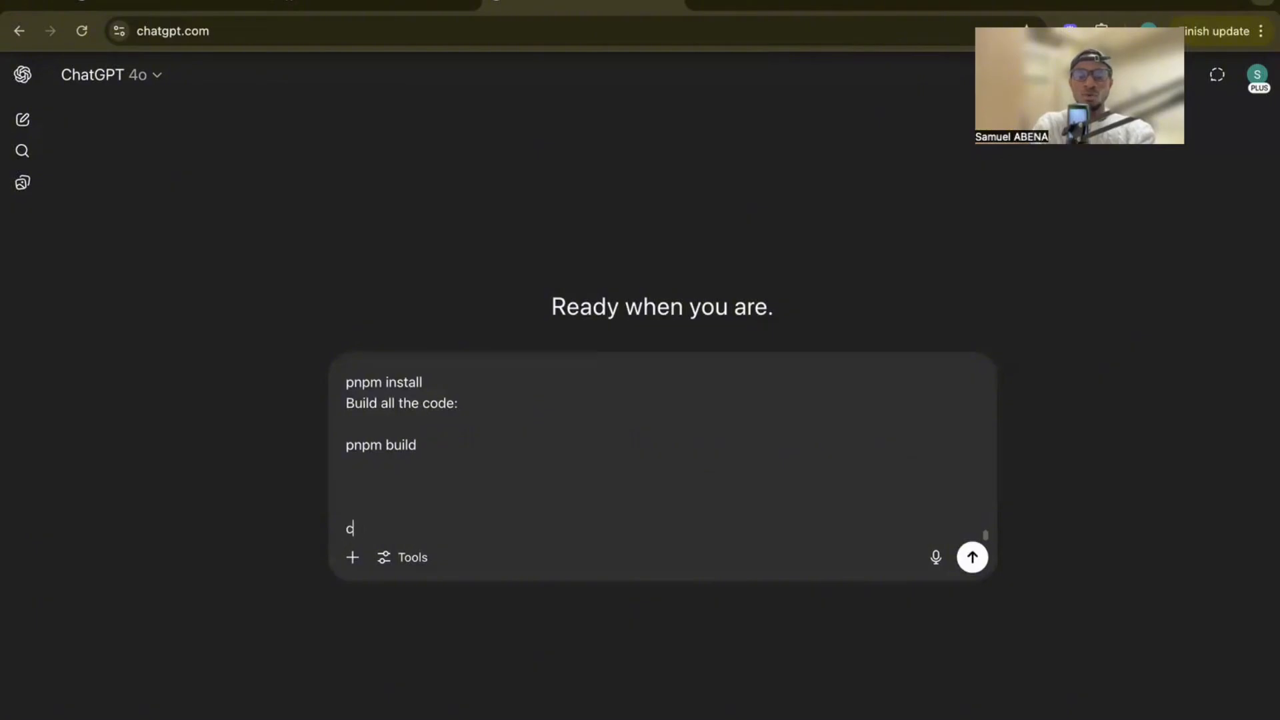
pyautogui.write('omment instal')
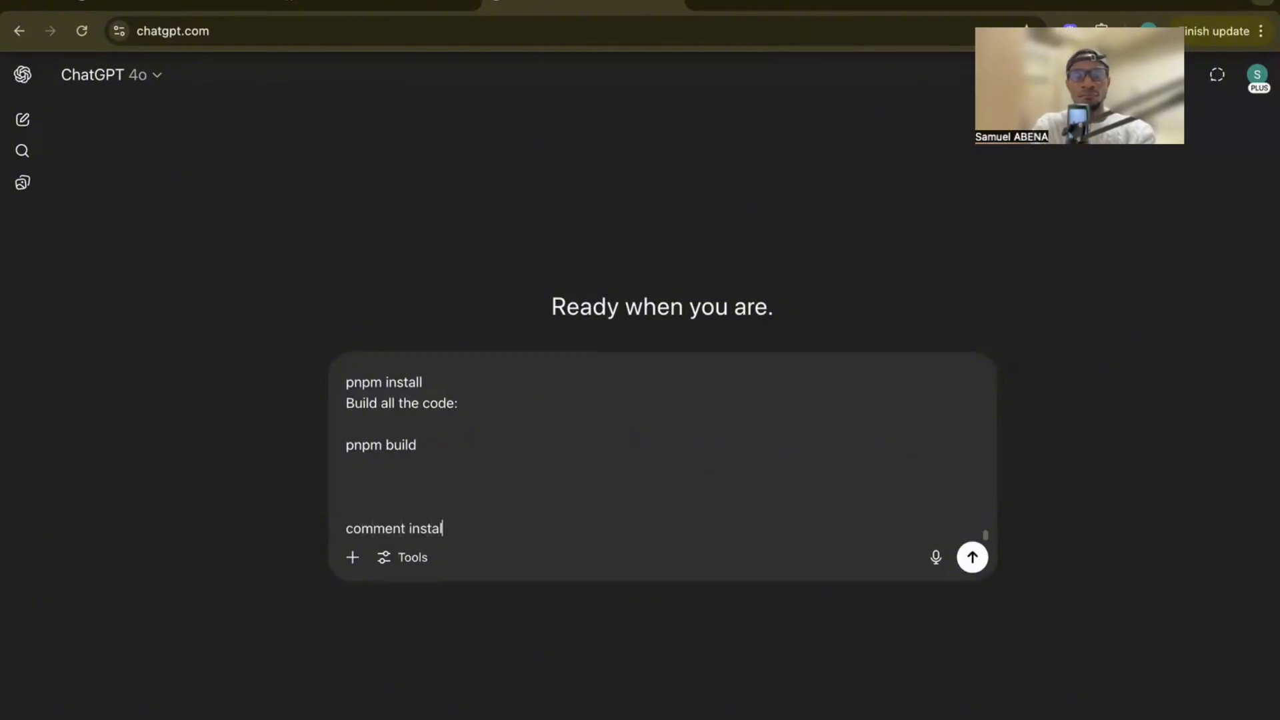
pyautogui.write('ler fl')
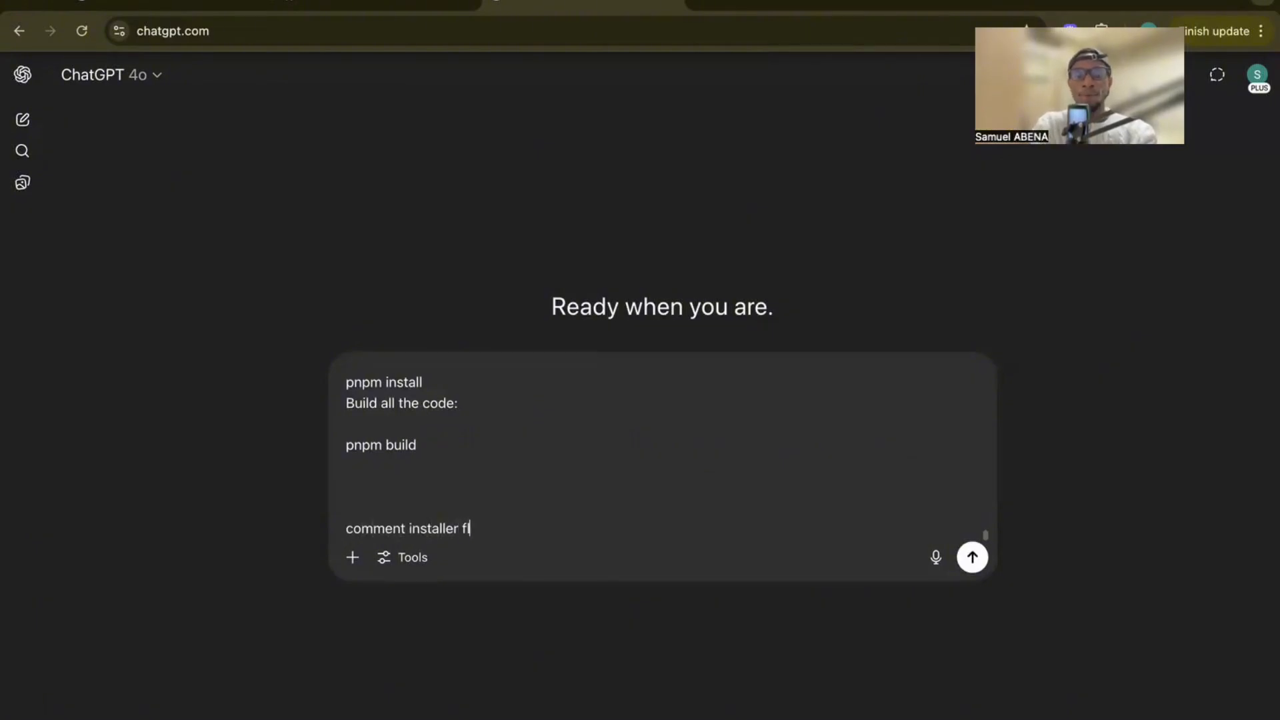
pyautogui.write('o')
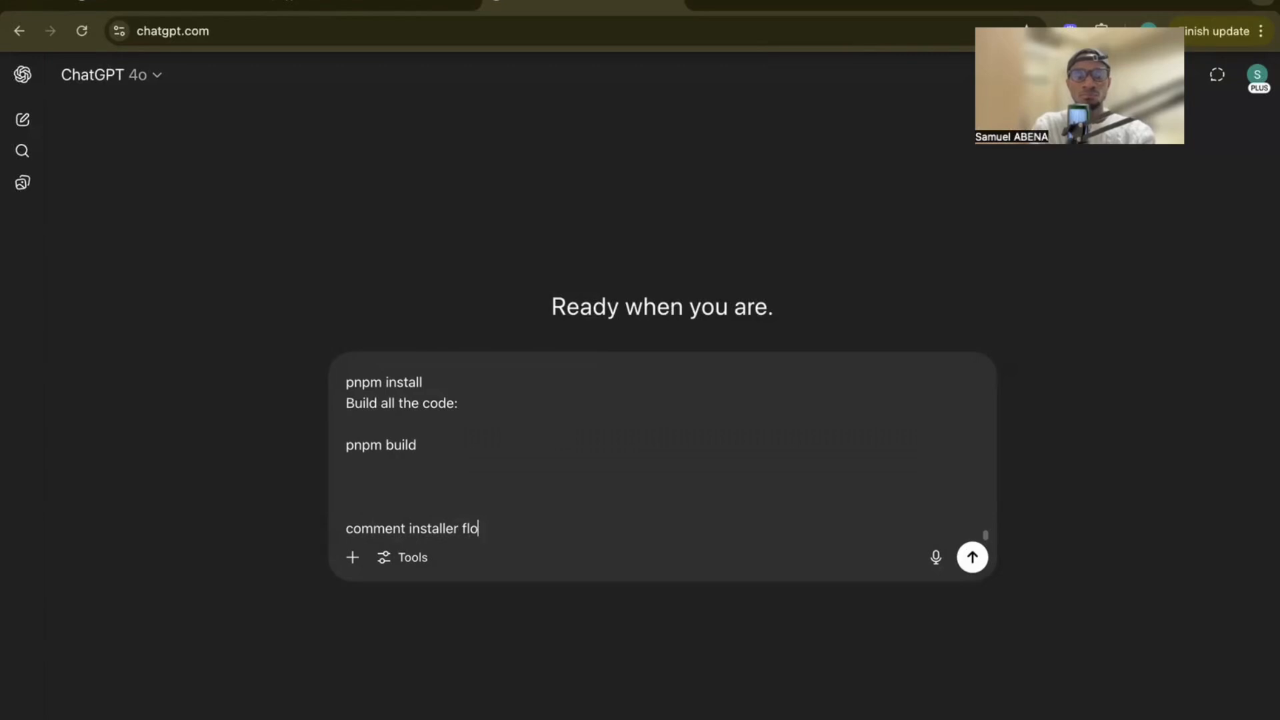
pyautogui.write('siise')
pyautogui.press('Return')
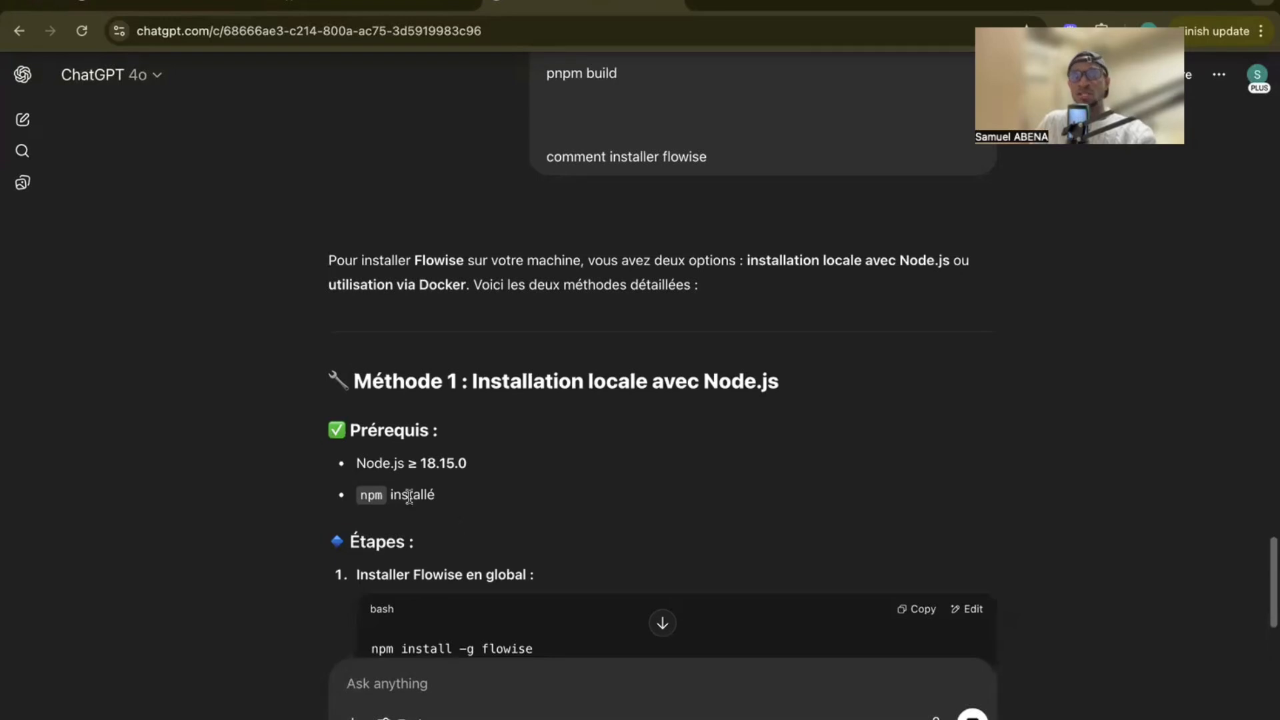
# - Read ChatGPT's Node.js installation steps and compare them with the Quick Start section of the Flowise readme
pyautogui.scroll(-3, 495, 489)
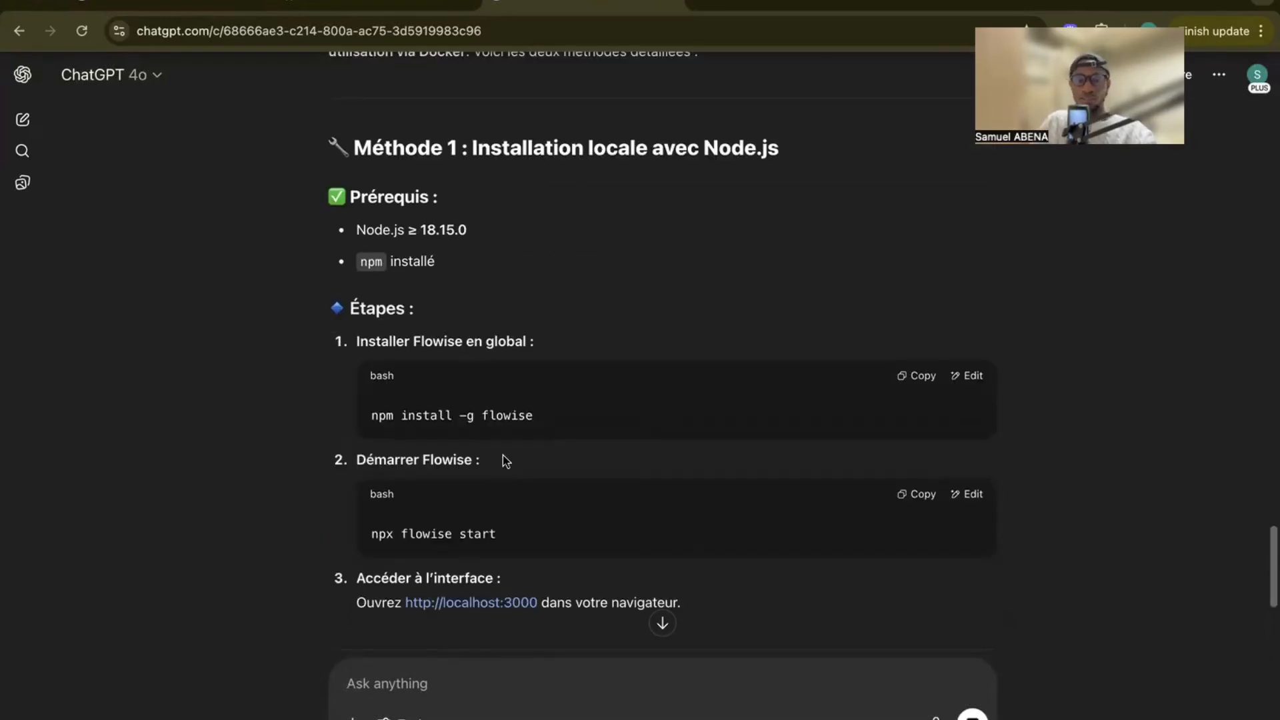
pyautogui.click(377, 4)
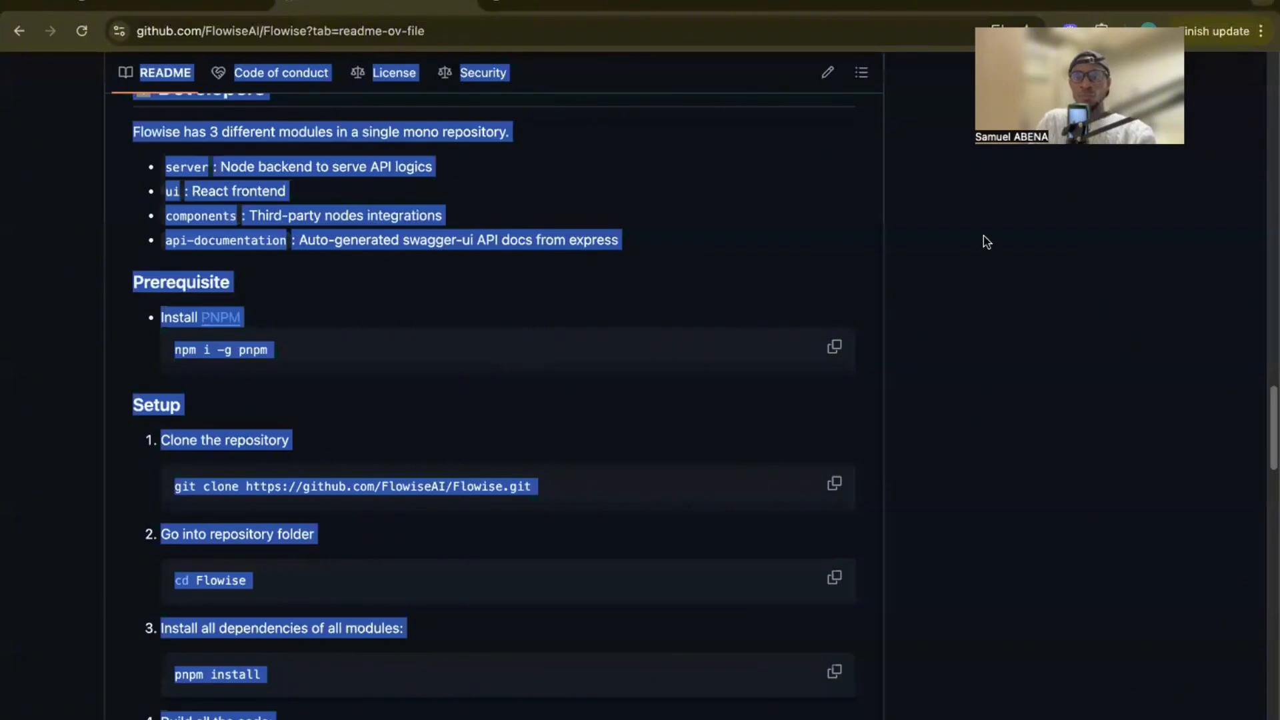
pyautogui.click(471, 354)
pyautogui.scroll(-10, 486, 371)
pyautogui.scroll(15, 485, 374)
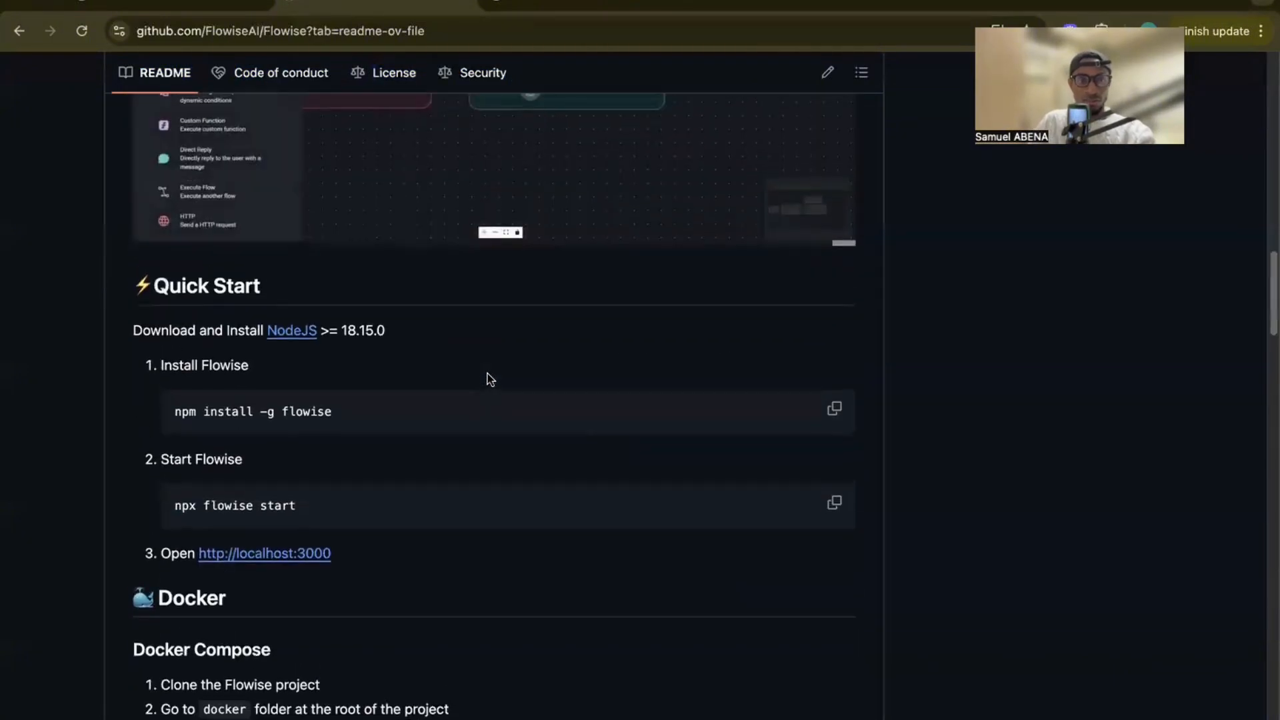
pyautogui.scroll(-2, 490, 379)
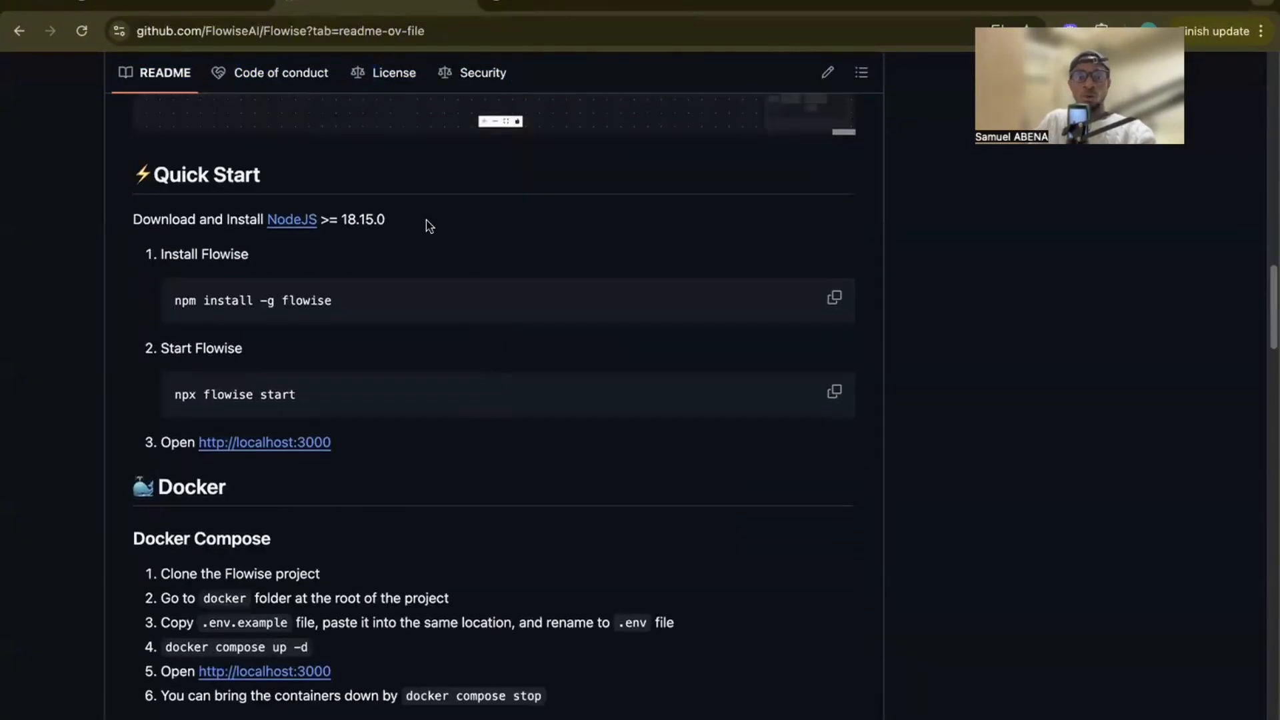
# - Check the Node.js >= 18.15.0 requirement and the macOS installer options on the Node.js download page, then return to the Flowise readme
pyautogui.moveTo(414, 222); pyautogui.dragTo(142, 224)
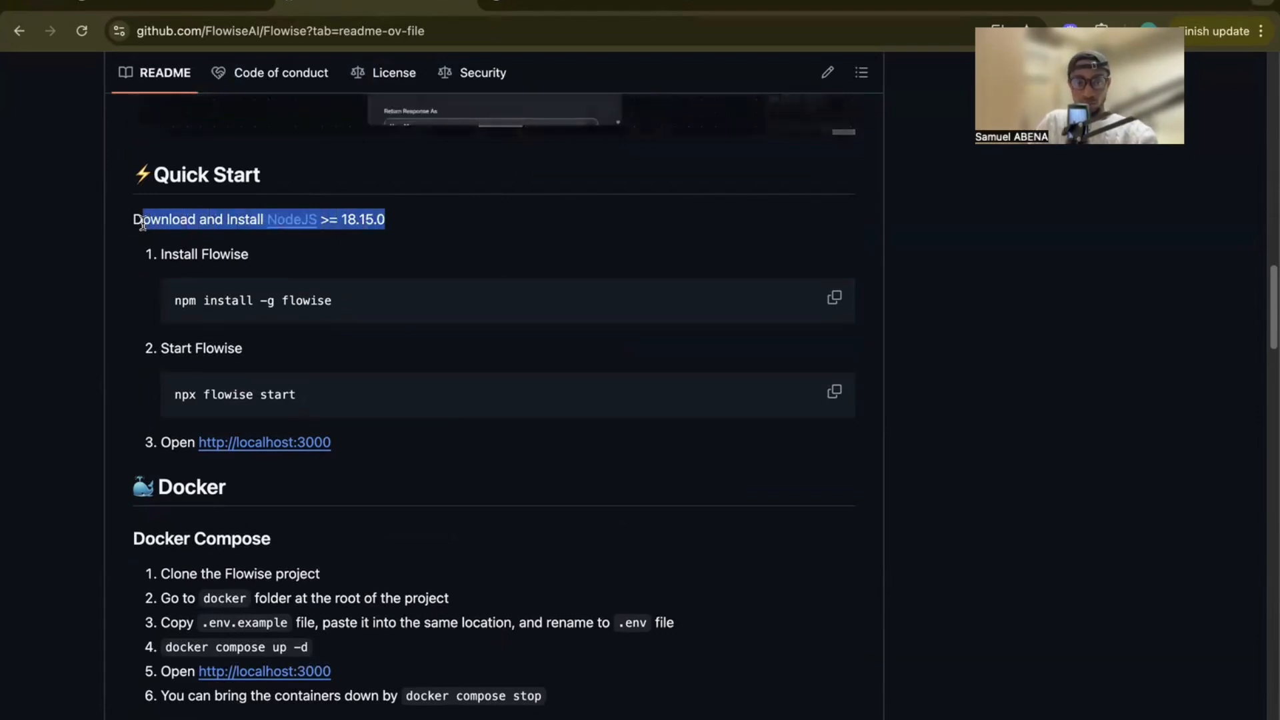
pyautogui.moveTo(434, 223); pyautogui.dragTo(345, 221)
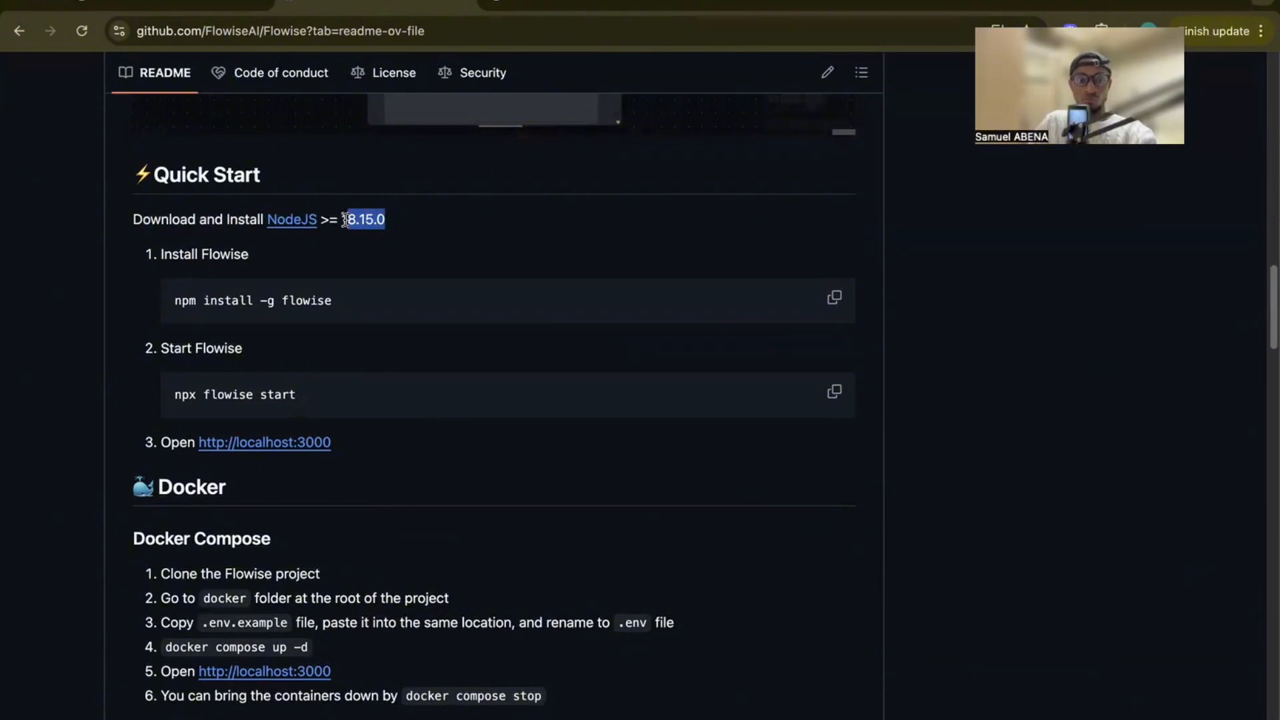
pyautogui.click(300, 230)
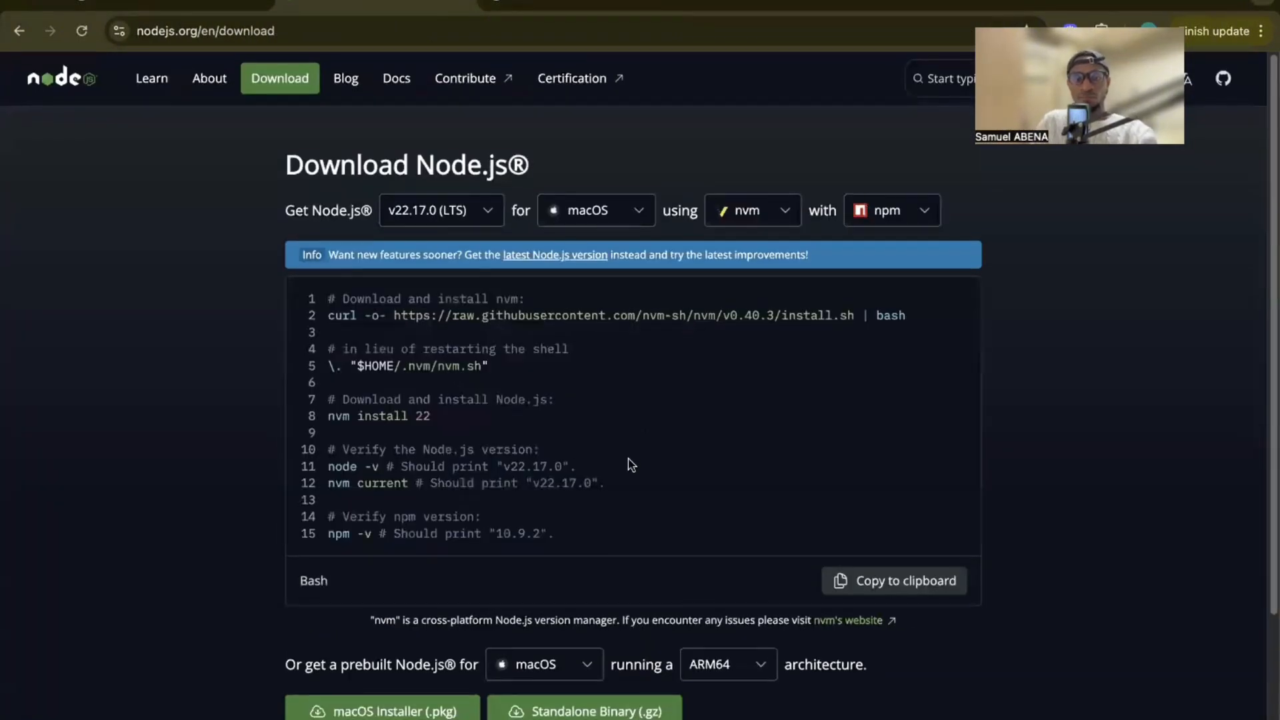
pyautogui.scroll(-3, 628, 460)
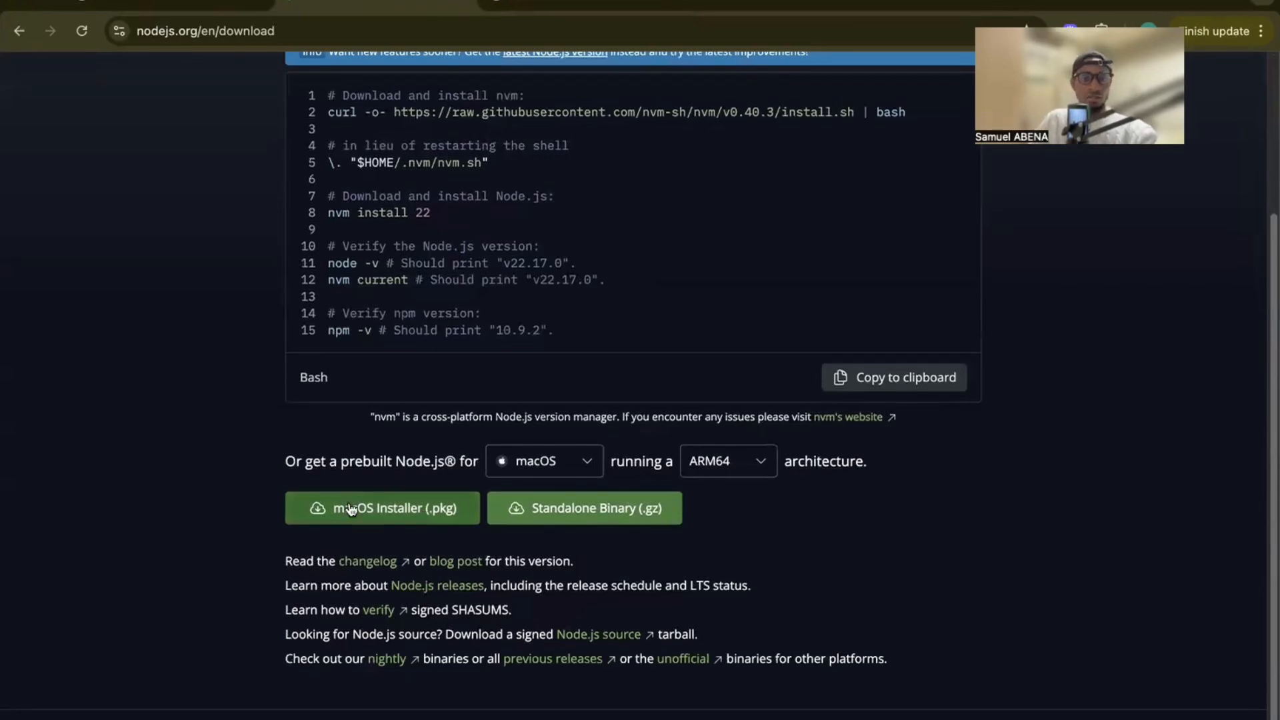
pyautogui.click(19, 31)
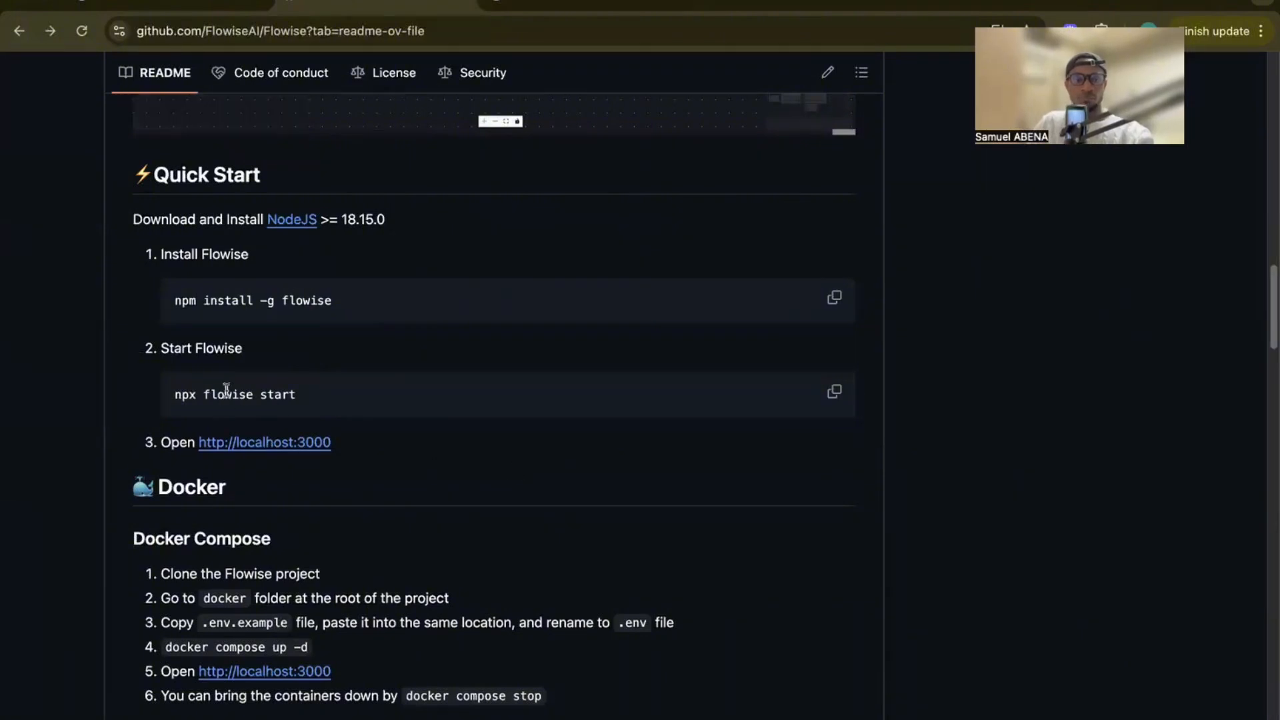
# - Copy the command npm install -g flowise from the readme and paste it into a new terminal window placed beside the Ollama session
pyautogui.moveTo(372, 302); pyautogui.dragTo(167, 309)
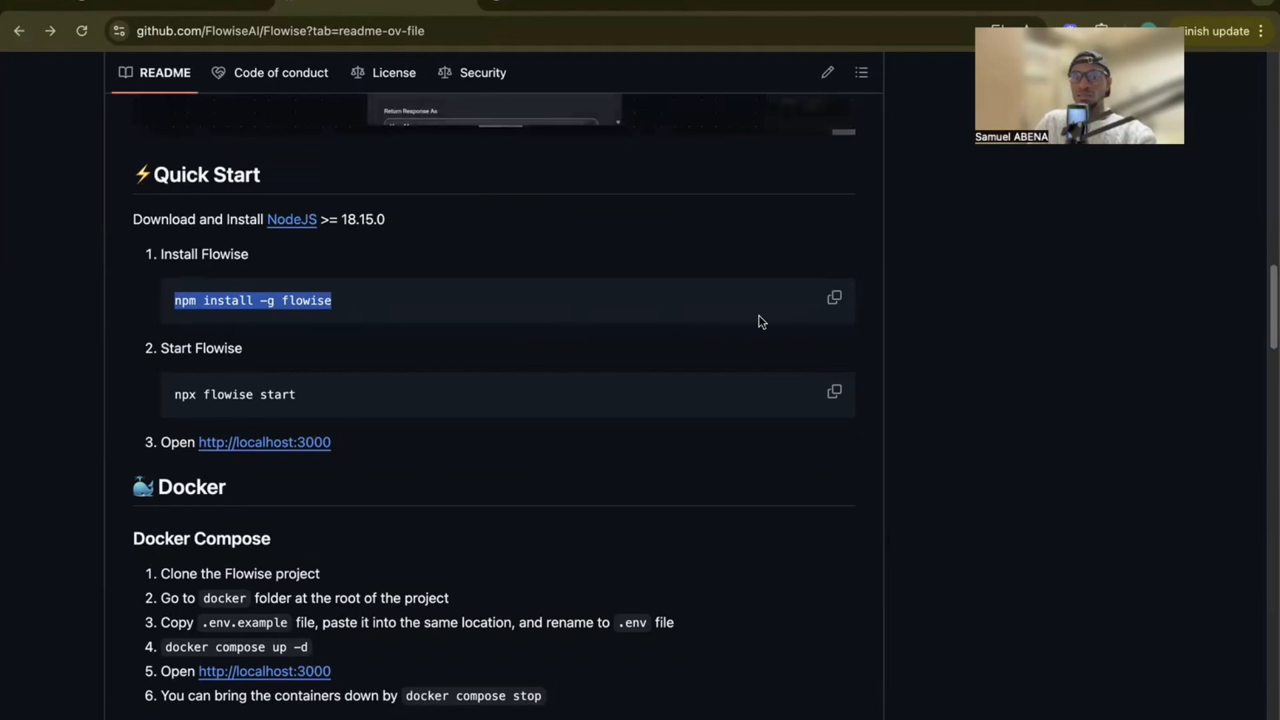
pyautogui.click(836, 308)
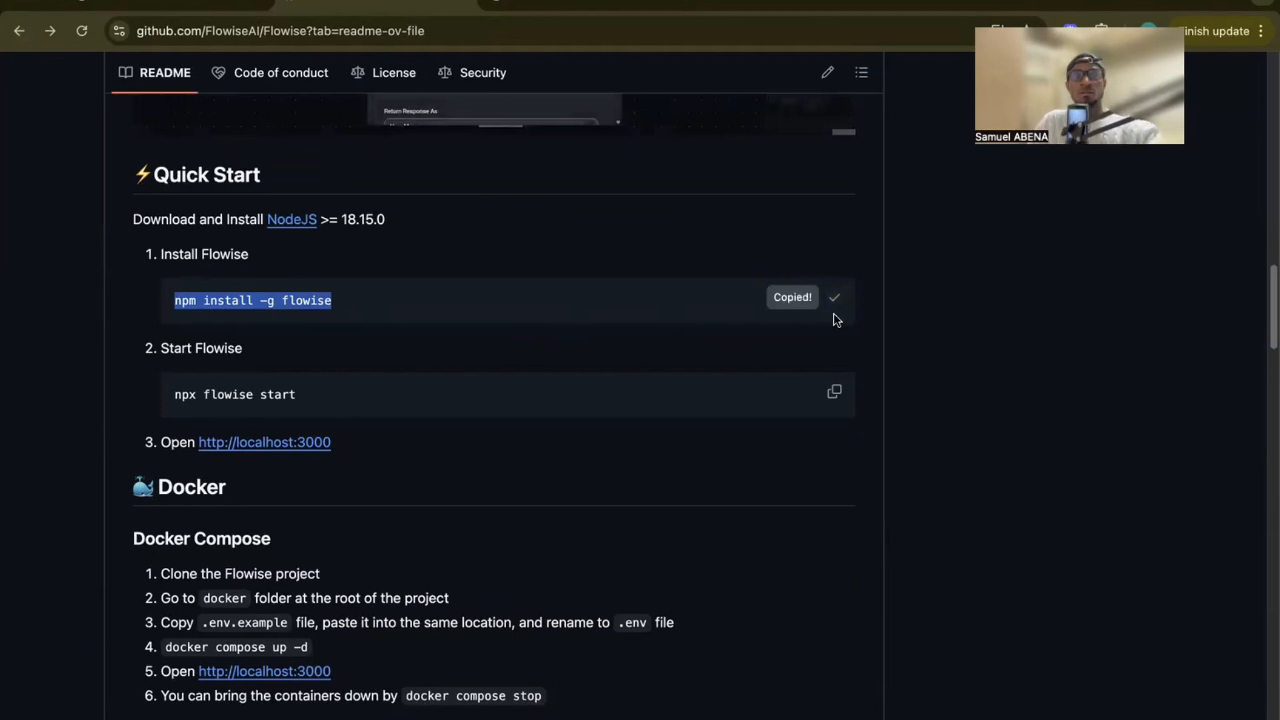
pyautogui.hotkey('ctrl', 'Left')
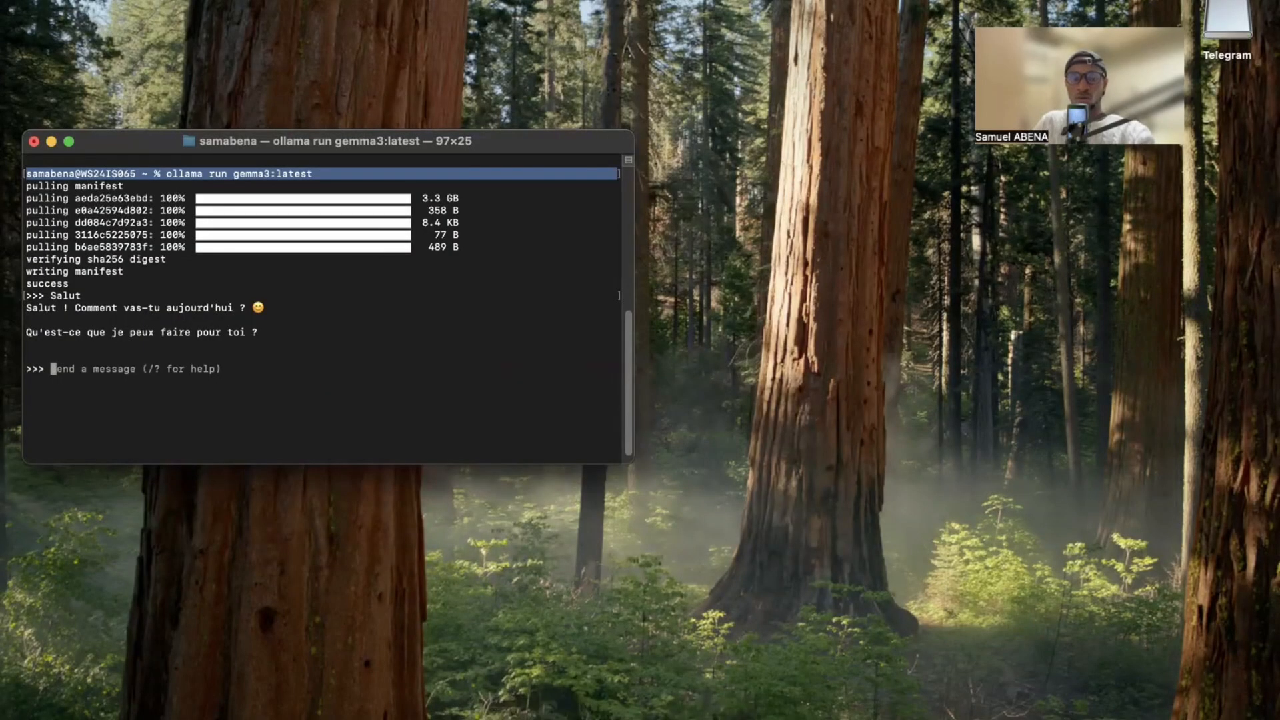
pyautogui.rightClick(703, 717)
pyautogui.click(651, 556)
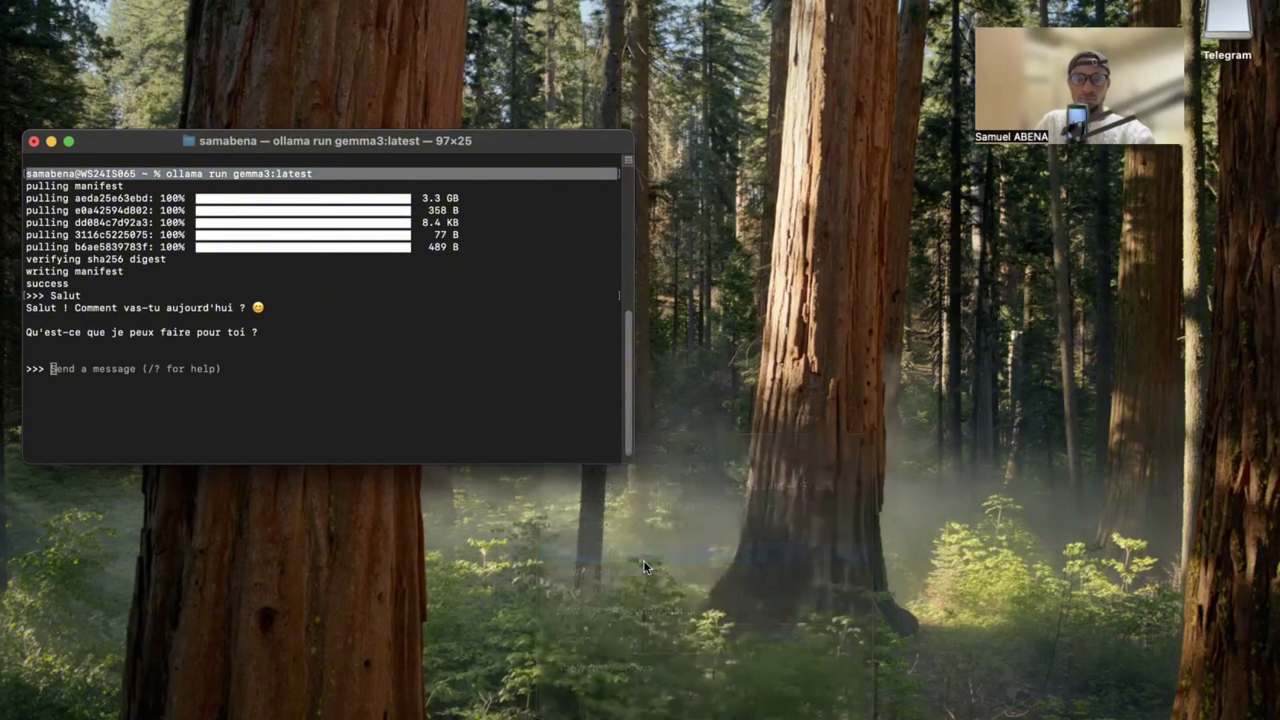
pyautogui.moveTo(380, 176); pyautogui.dragTo(964, 177)
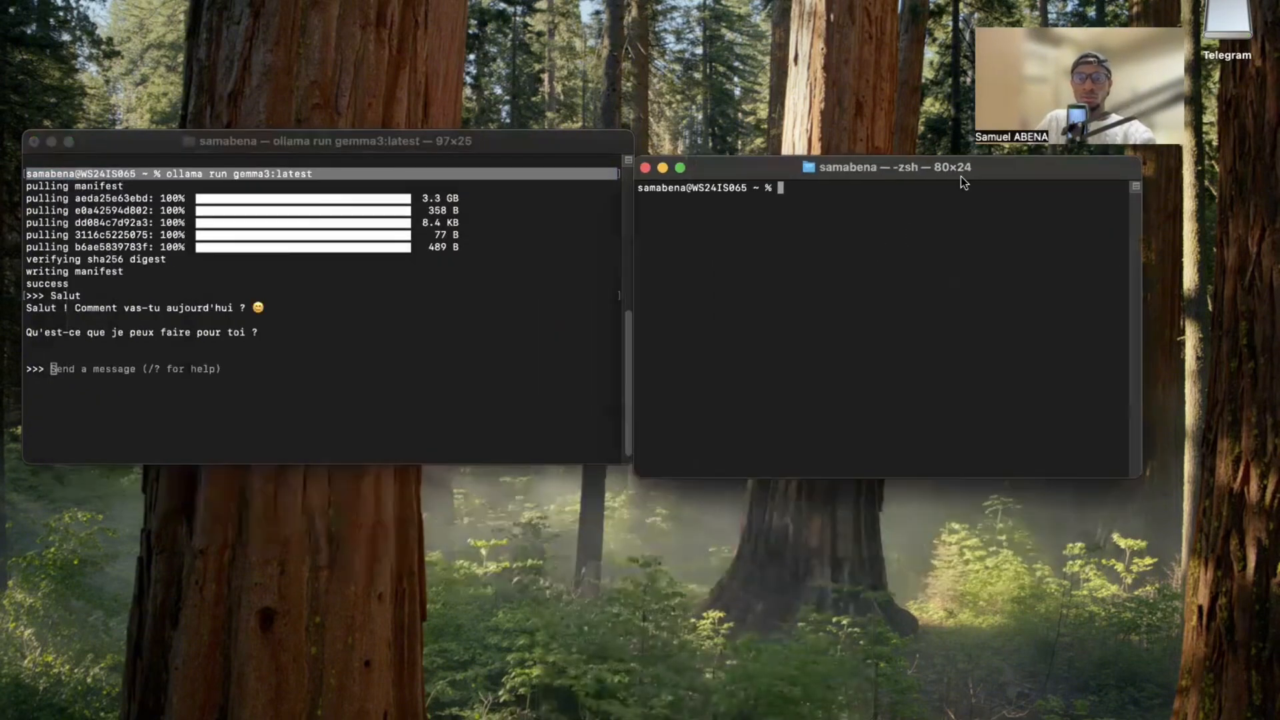
pyautogui.press('super+v')
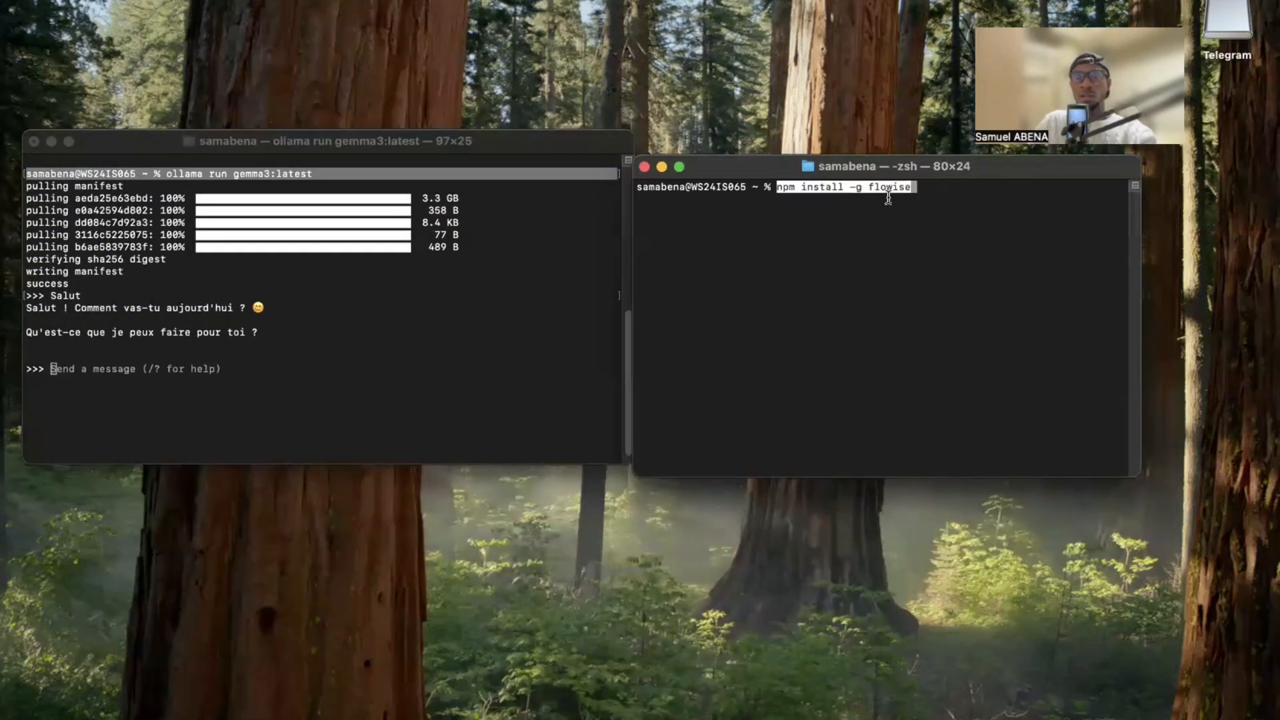
pyautogui.press('Right')
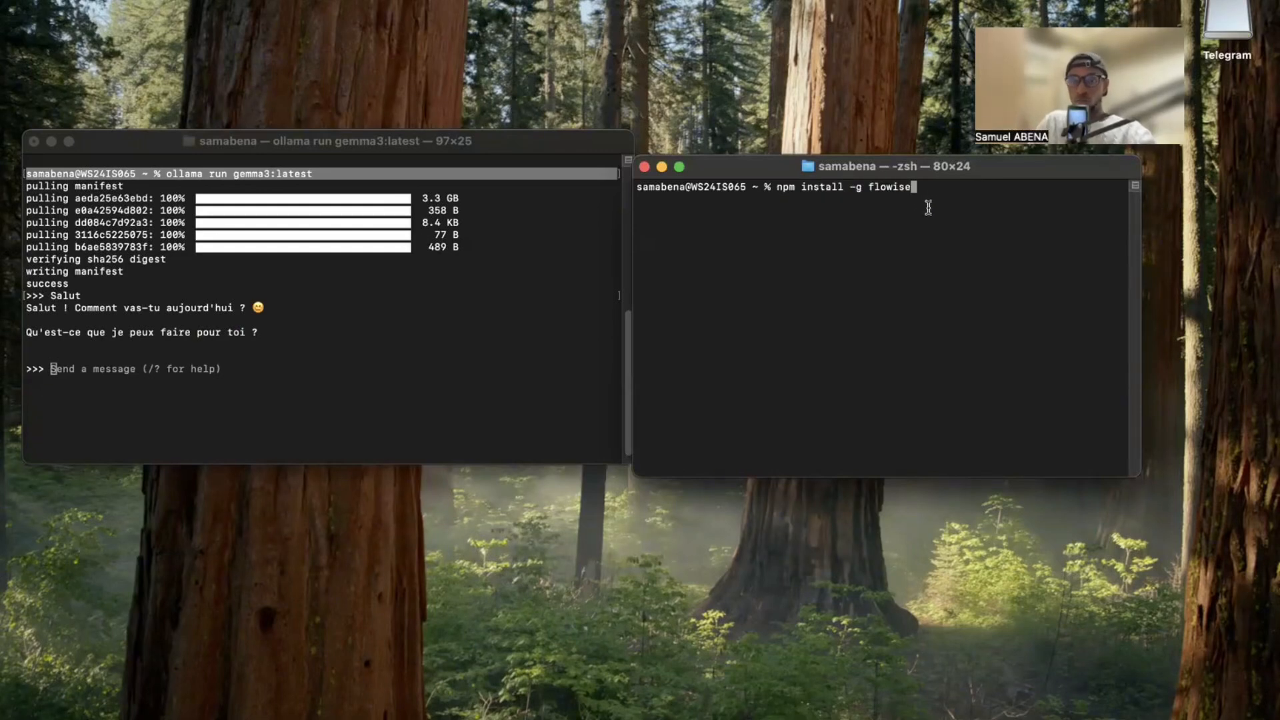
pyautogui.moveTo(546, 145); pyautogui.dragTo(543, 149)
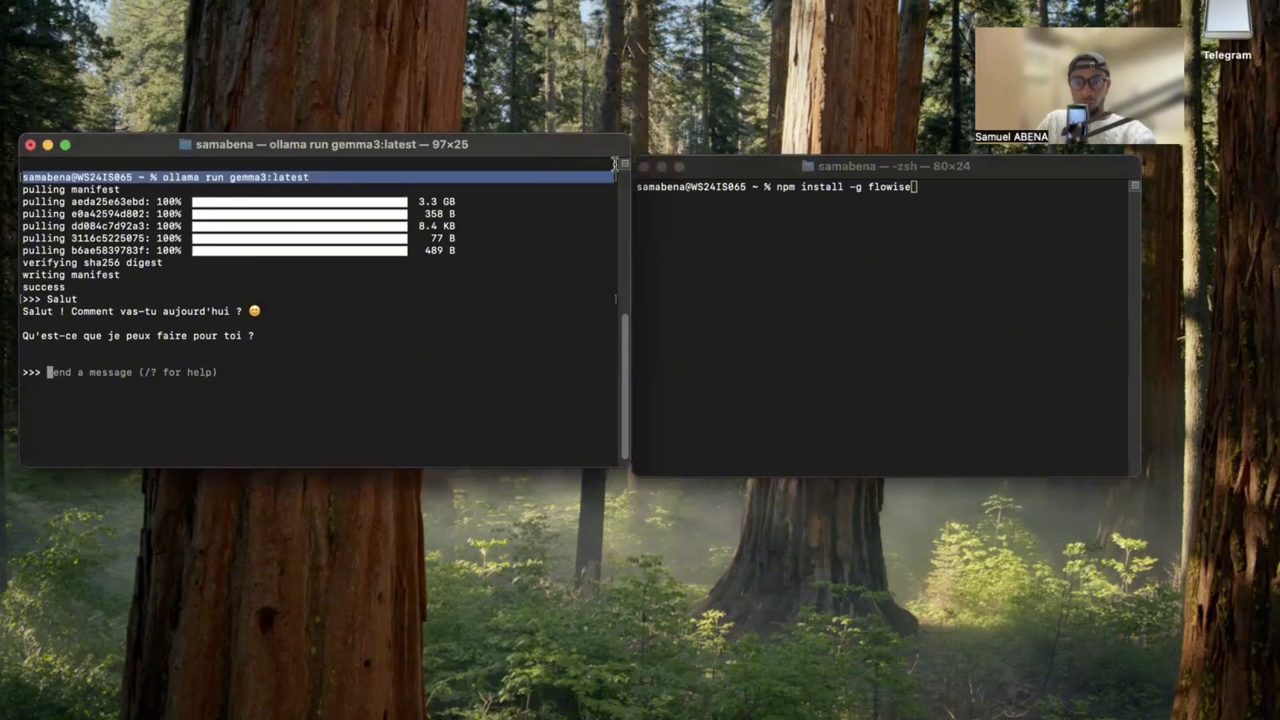
pyautogui.moveTo(854, 166); pyautogui.dragTo(864, 157)
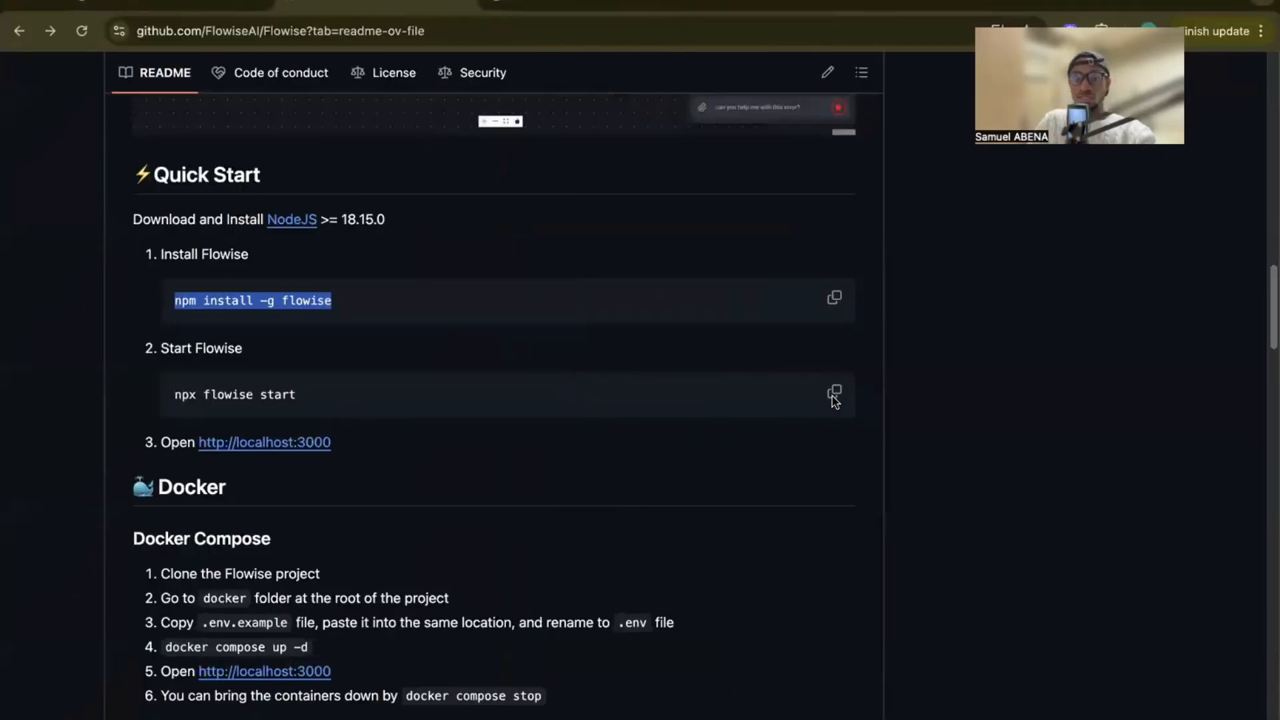
# - Replace the install command in the terminal with npx flowise start, copied from the readme, and run it
pyautogui.click(832, 394)
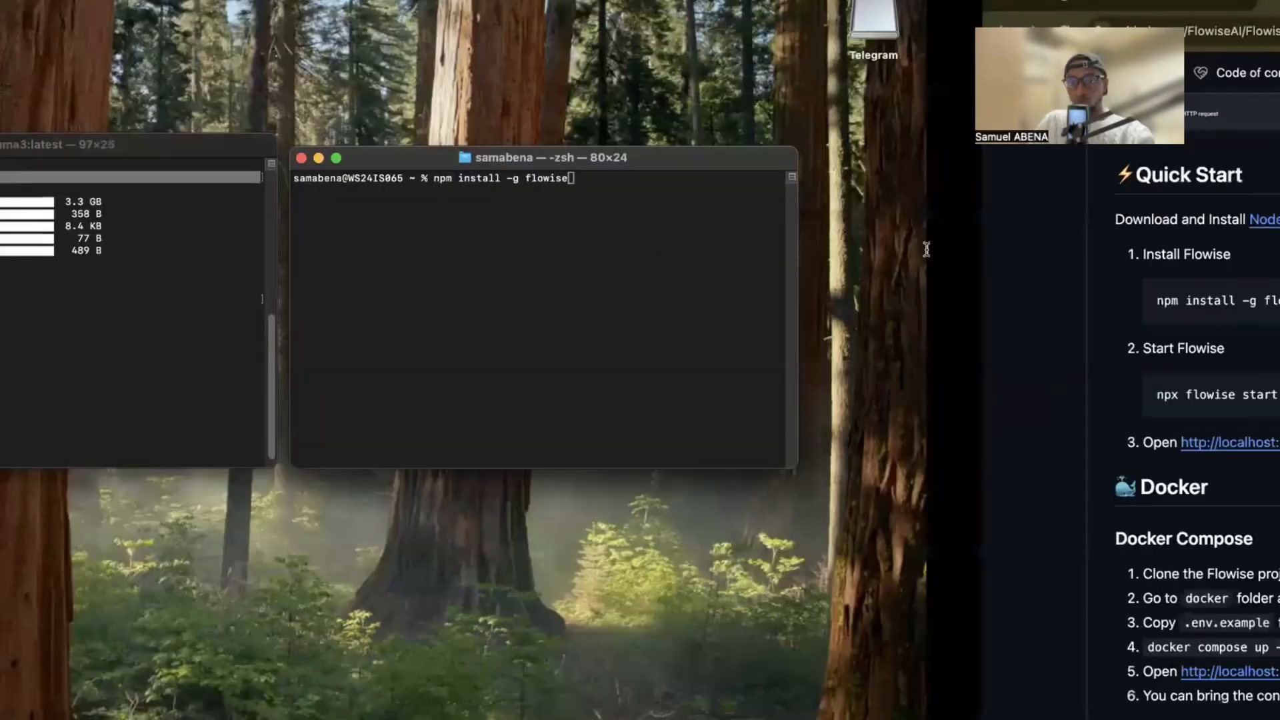
pyautogui.press('BackSpace')
pyautogui.press('BackSpace')
pyautogui.press('BackSpace')
pyautogui.press('BackSpace')
pyautogui.press('BackSpace')
pyautogui.press('BackSpace')
pyautogui.press('BackSpace')
pyautogui.press('BackSpace')
pyautogui.press('BackSpace')
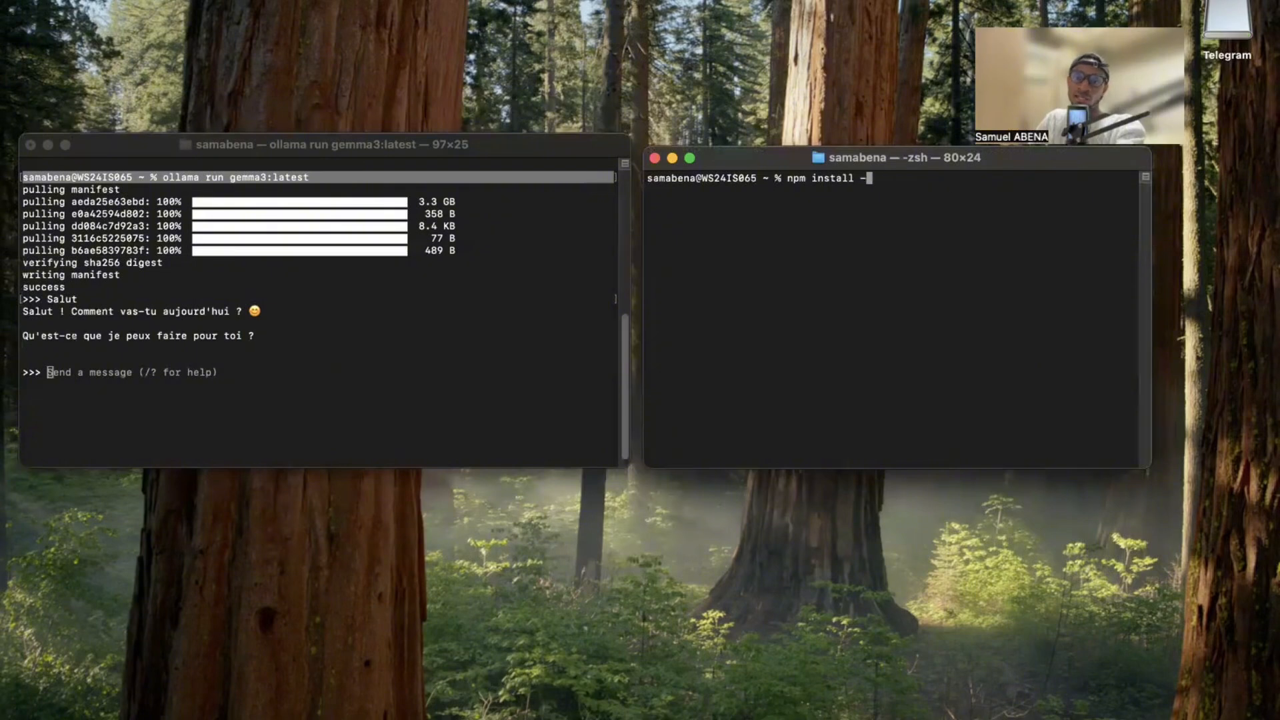
pyautogui.press('BackSpace')
pyautogui.press('BackSpace')
pyautogui.press('BackSpace')
pyautogui.press('BackSpace')
pyautogui.press('BackSpace')
pyautogui.press('BackSpace')
pyautogui.press('BackSpace')
pyautogui.press('BackSpace')
pyautogui.press('BackSpace')
pyautogui.press('BackSpace')
pyautogui.press('BackSpace')
pyautogui.press('BackSpace')
pyautogui.press('BackSpace')
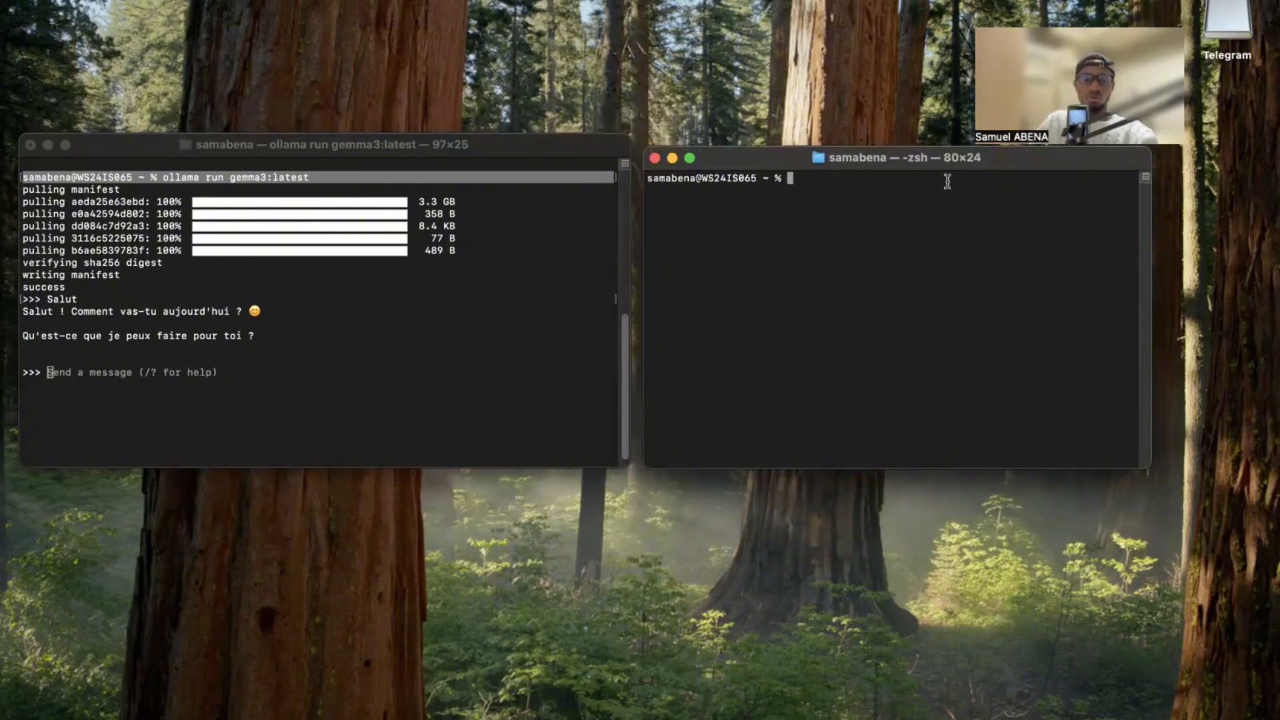
pyautogui.press('super+v')
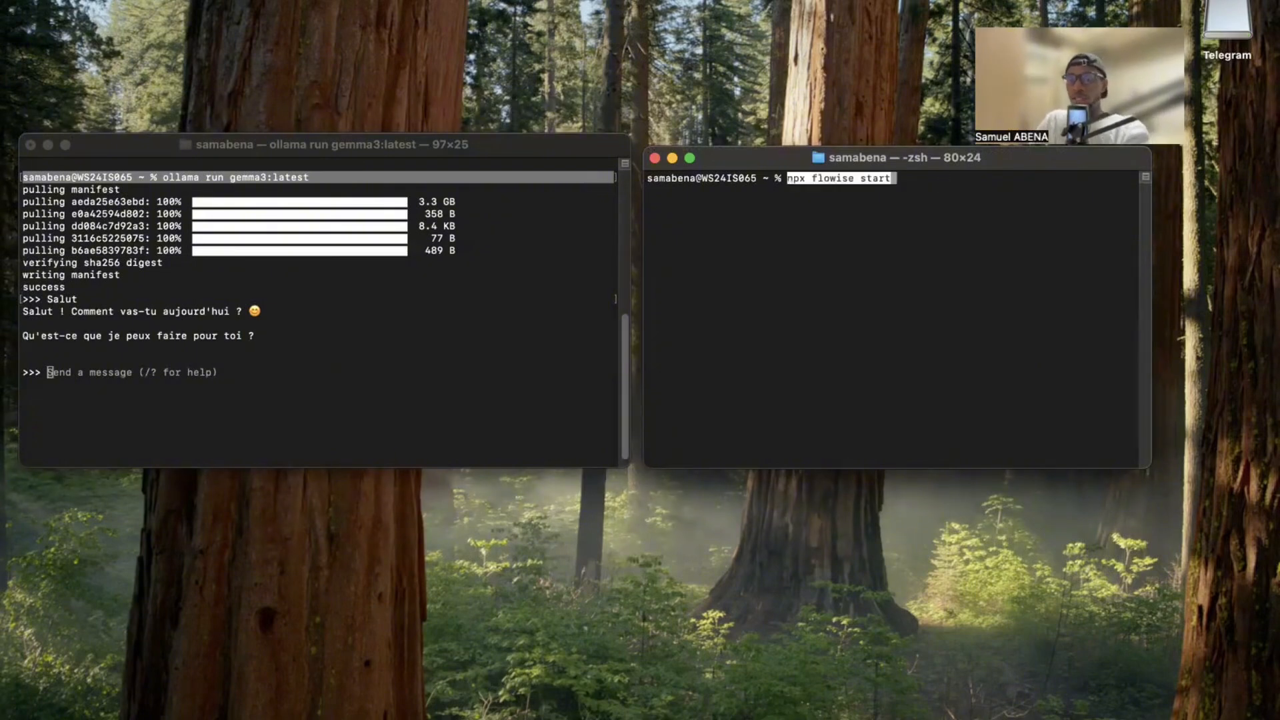
pyautogui.click(944, 187)
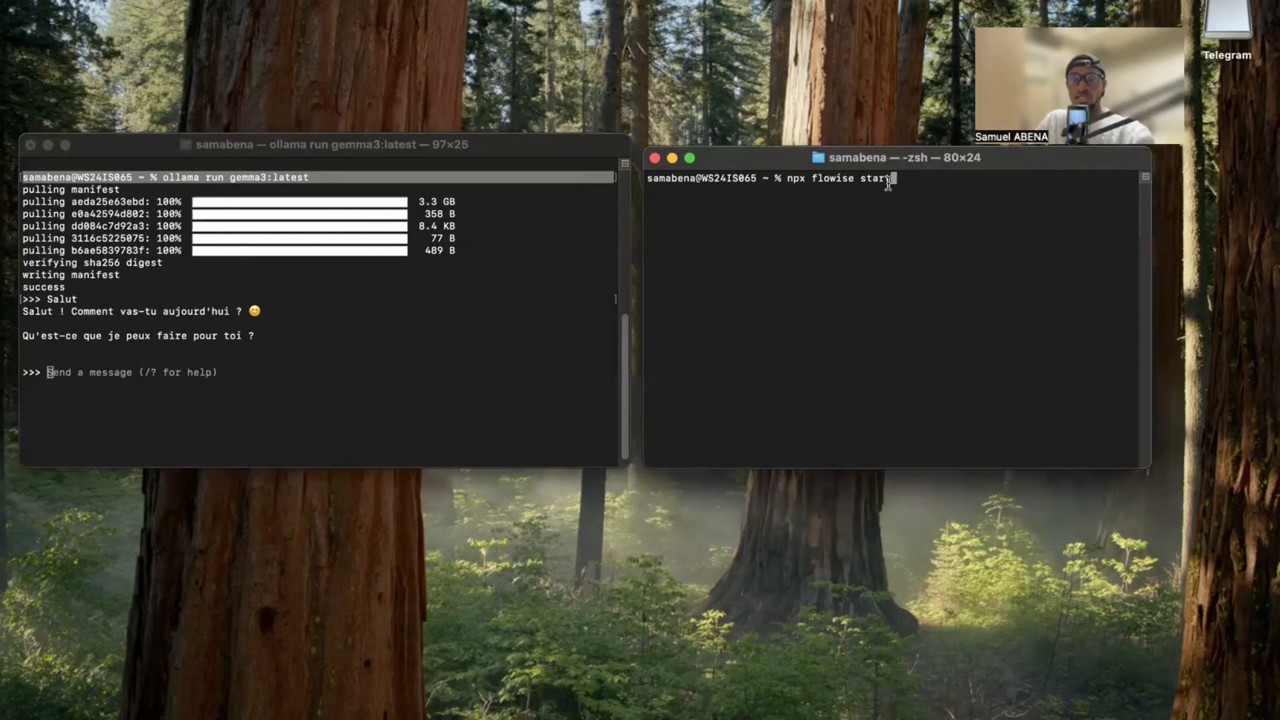
pyautogui.press('Return')
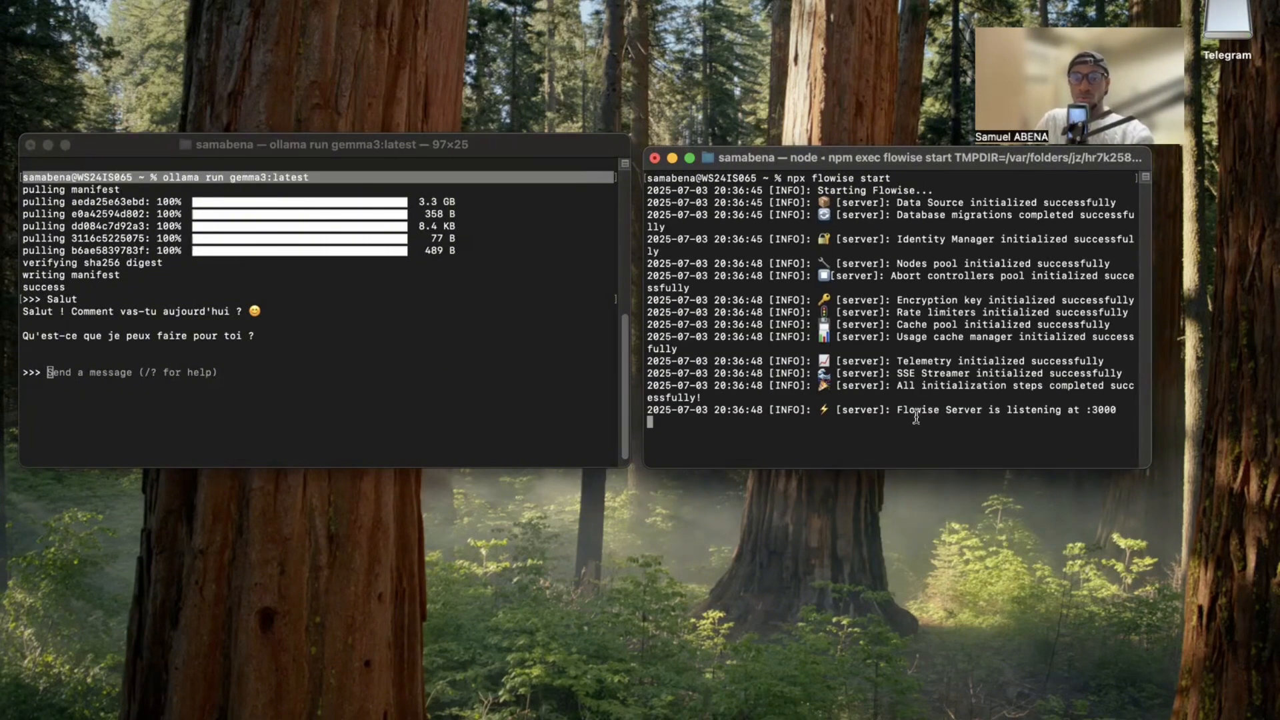
# - Check the port in the Flowise server output and open localhost:3000 in the browser
pyautogui.moveTo(896, 413); pyautogui.dragTo(1120, 408)
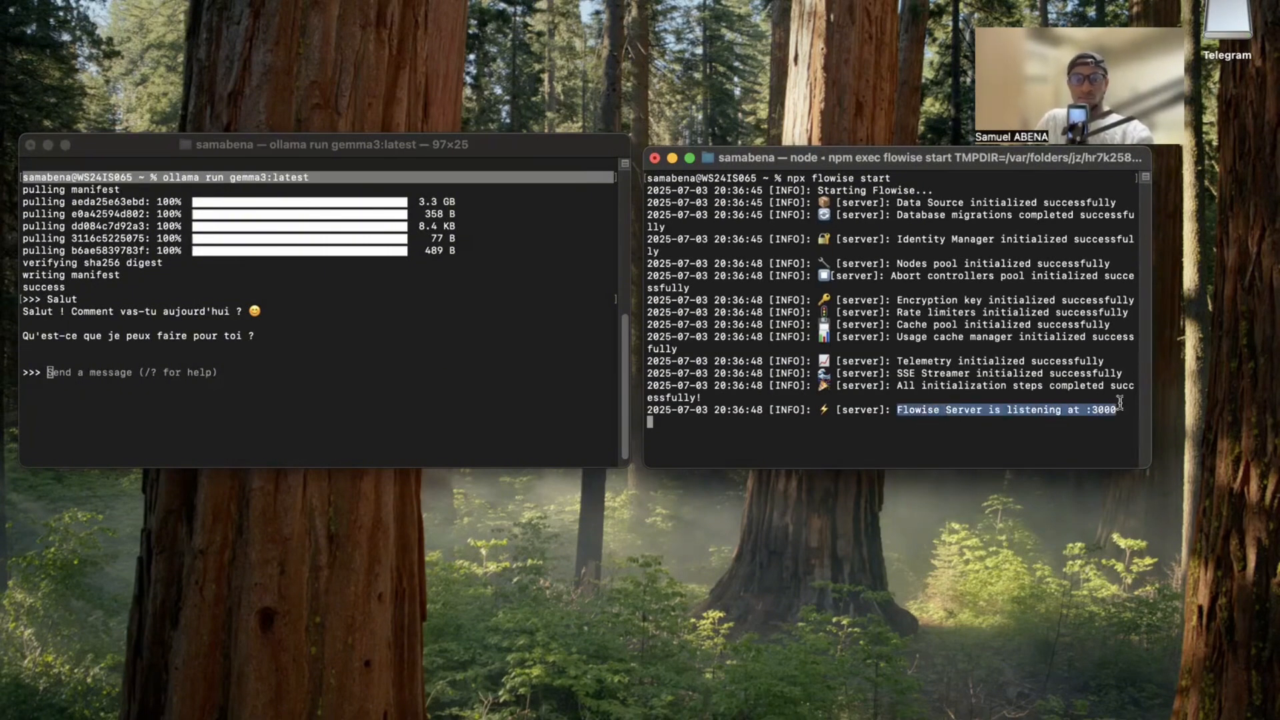
pyautogui.press('super+Tab')
pyautogui.write('localhost:3000')
pyautogui.press('Return')
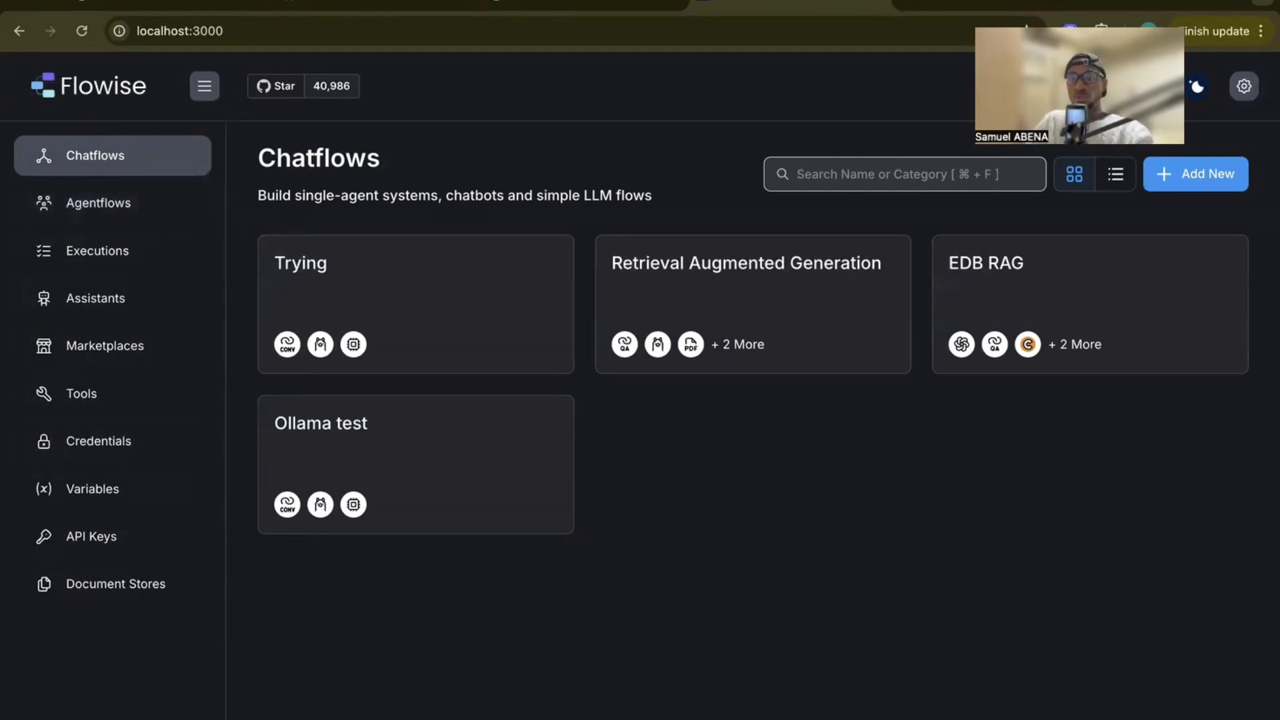
# - Create a new chatflow, search the nodes for "convers" and add a Conversation Chain node to the canvas
pyautogui.click(1189, 178)
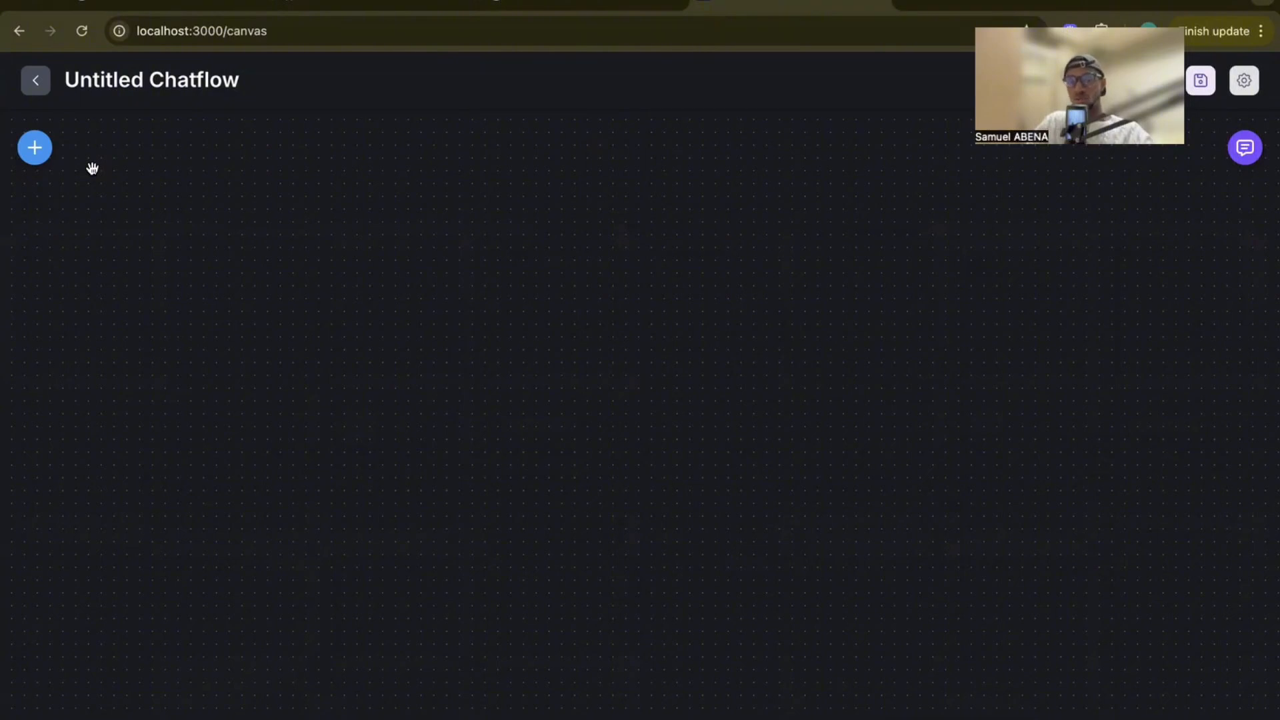
pyautogui.click(40, 154)
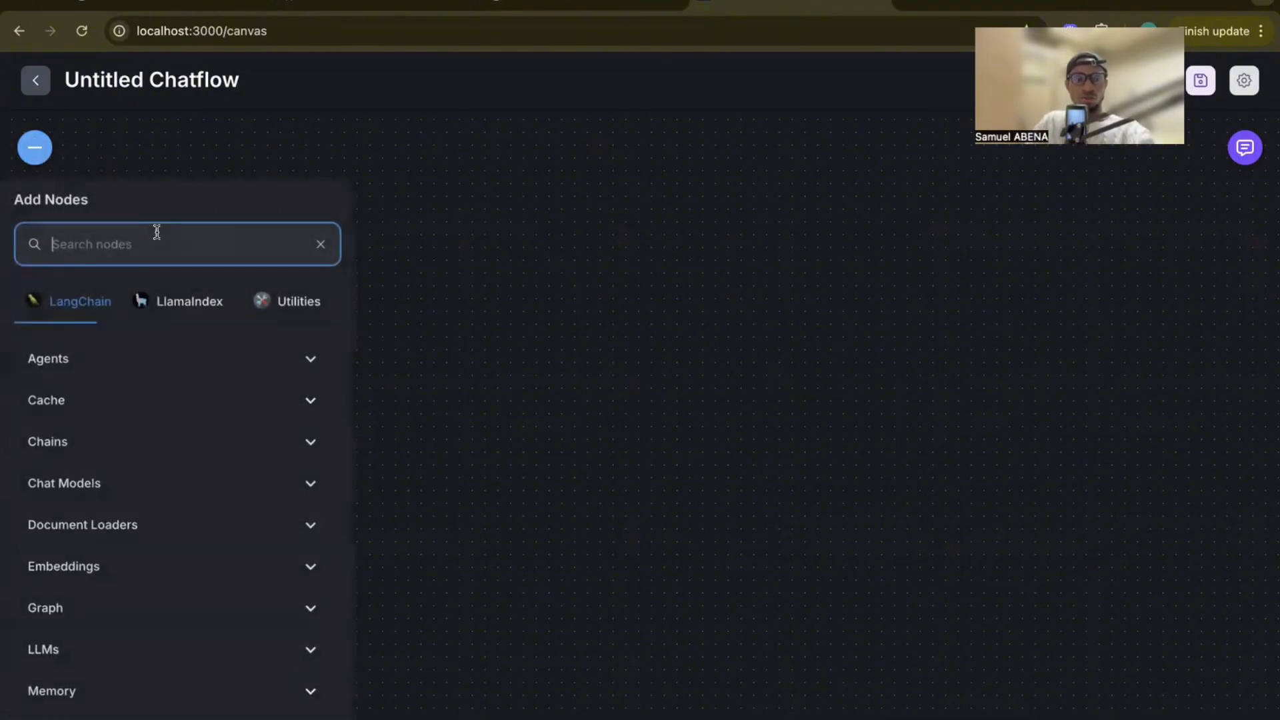
pyautogui.click(152, 241)
pyautogui.write('con')
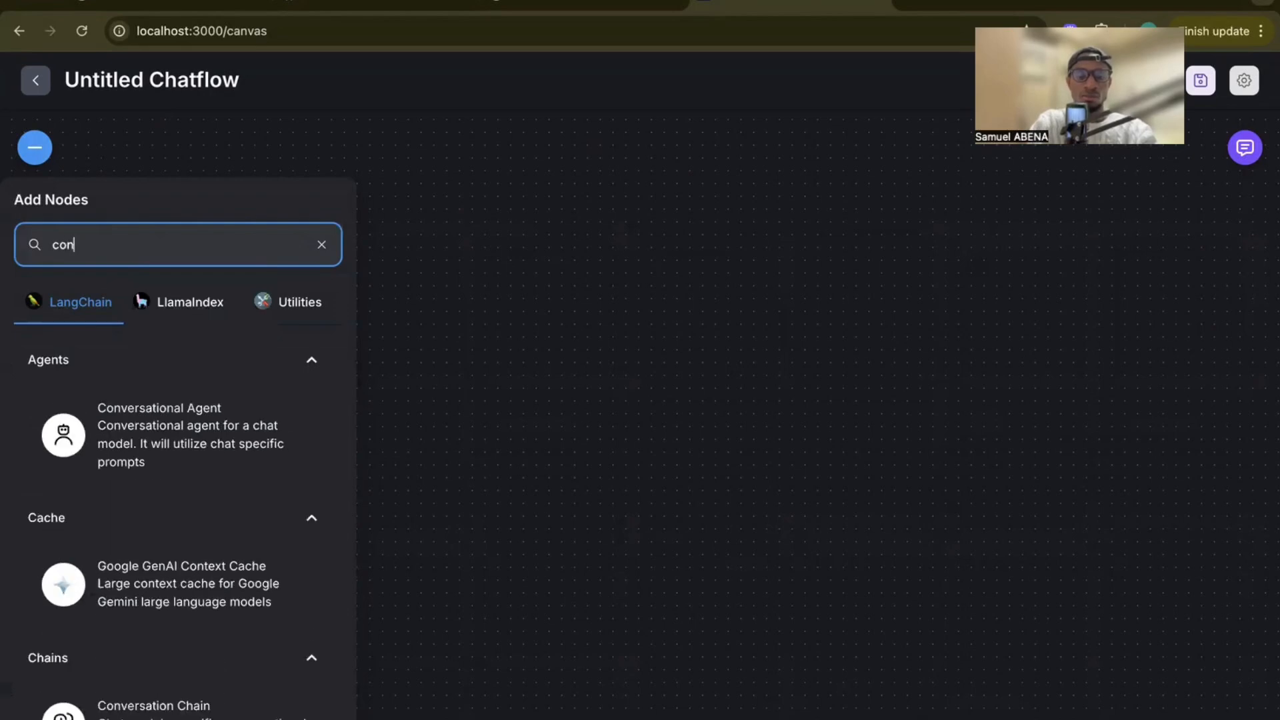
pyautogui.write('verst')
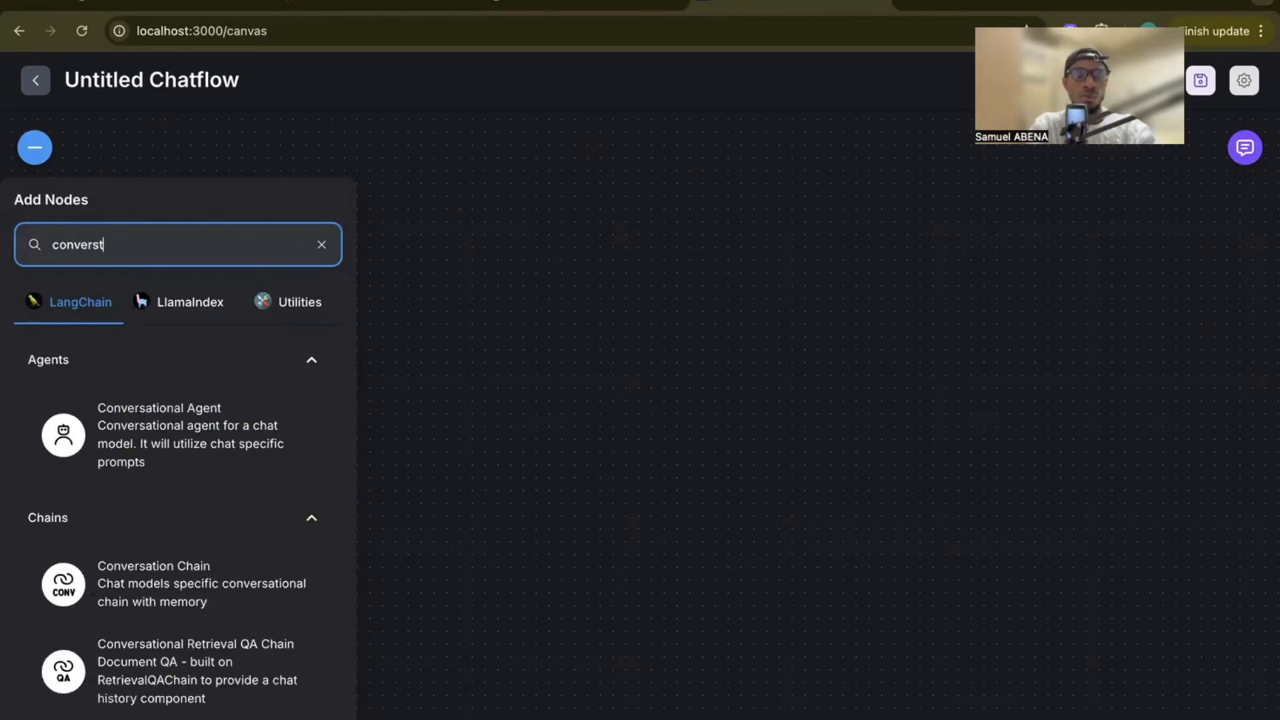
pyautogui.press('BackSpace')
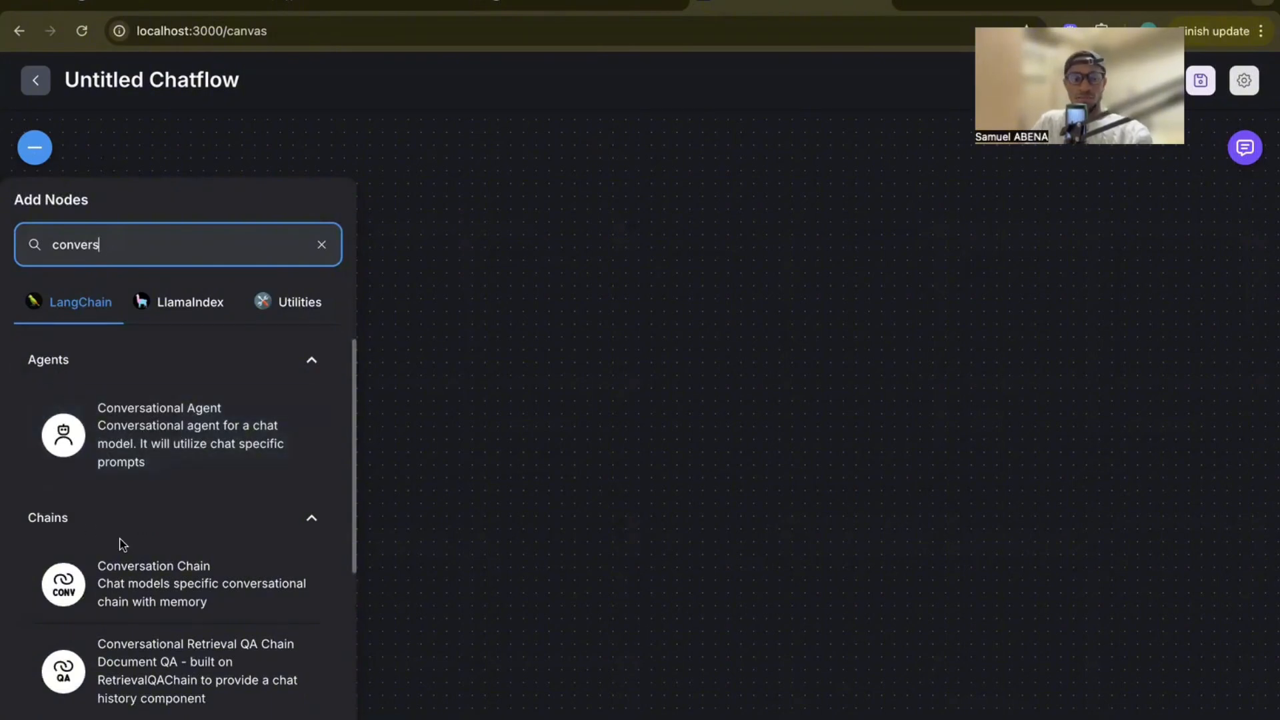
pyautogui.scroll(-1, 116, 544)
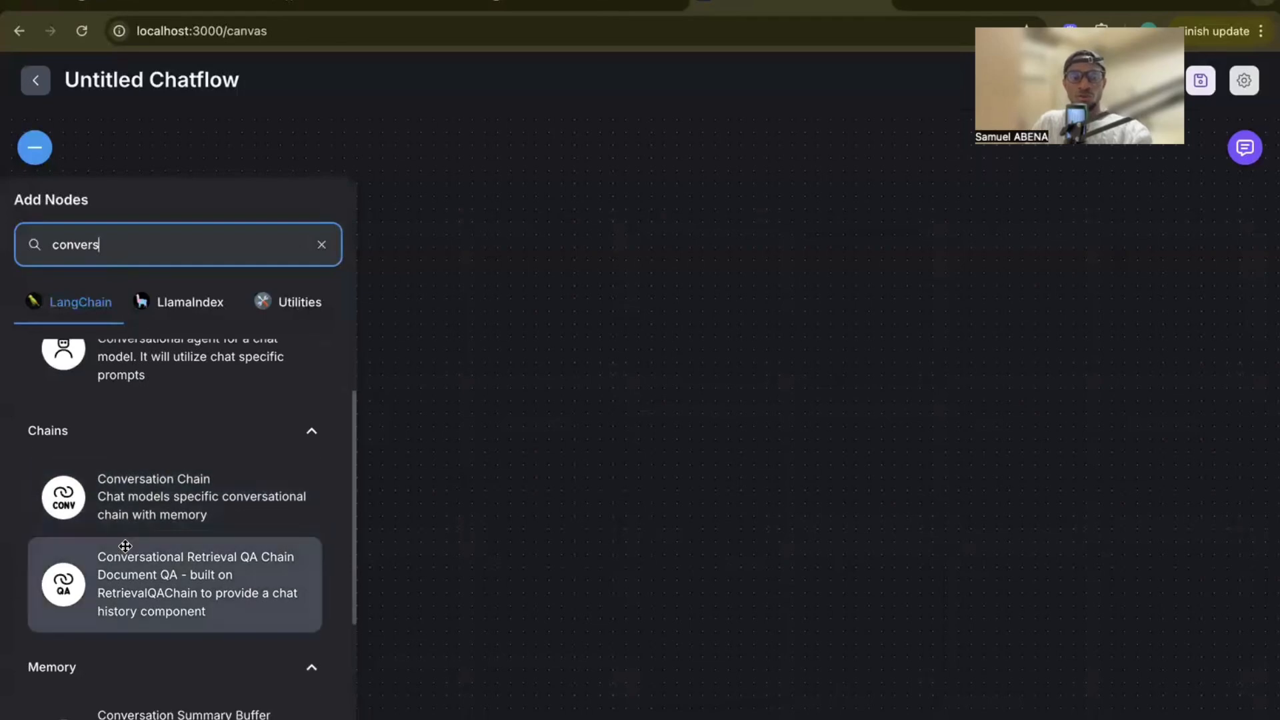
pyautogui.scroll(2, 133, 453)
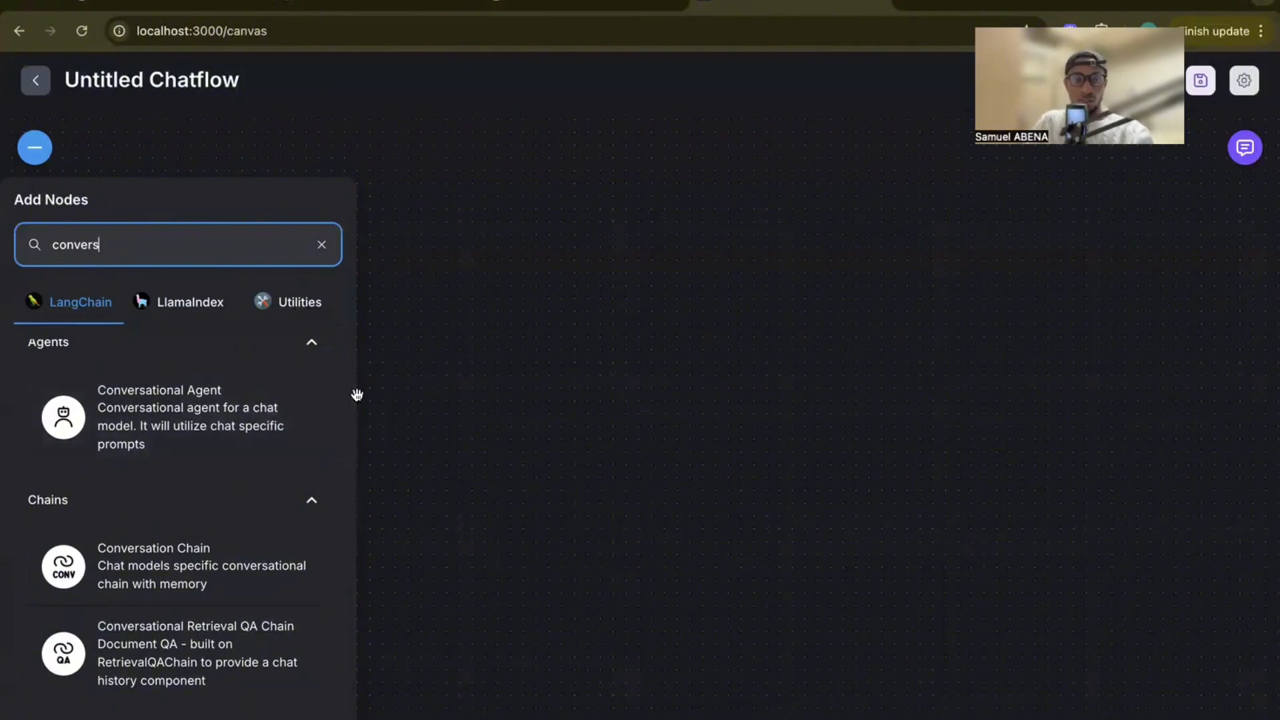
pyautogui.moveTo(350, 387); pyautogui.dragTo(348, 460)
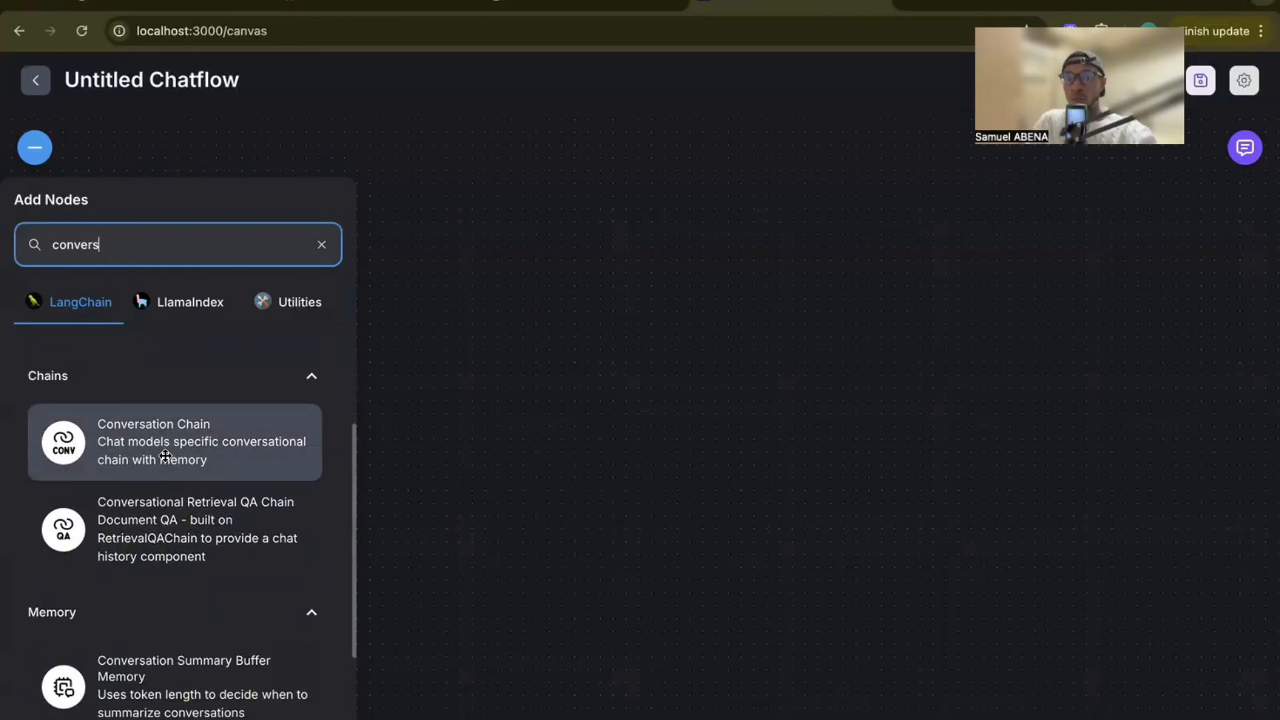
pyautogui.moveTo(165, 455); pyautogui.dragTo(742, 422)
# - Move the Conversation Chain node toward the canvas's right side, leaving free space beside its inputs
pyautogui.scroll(-5, 756, 213)
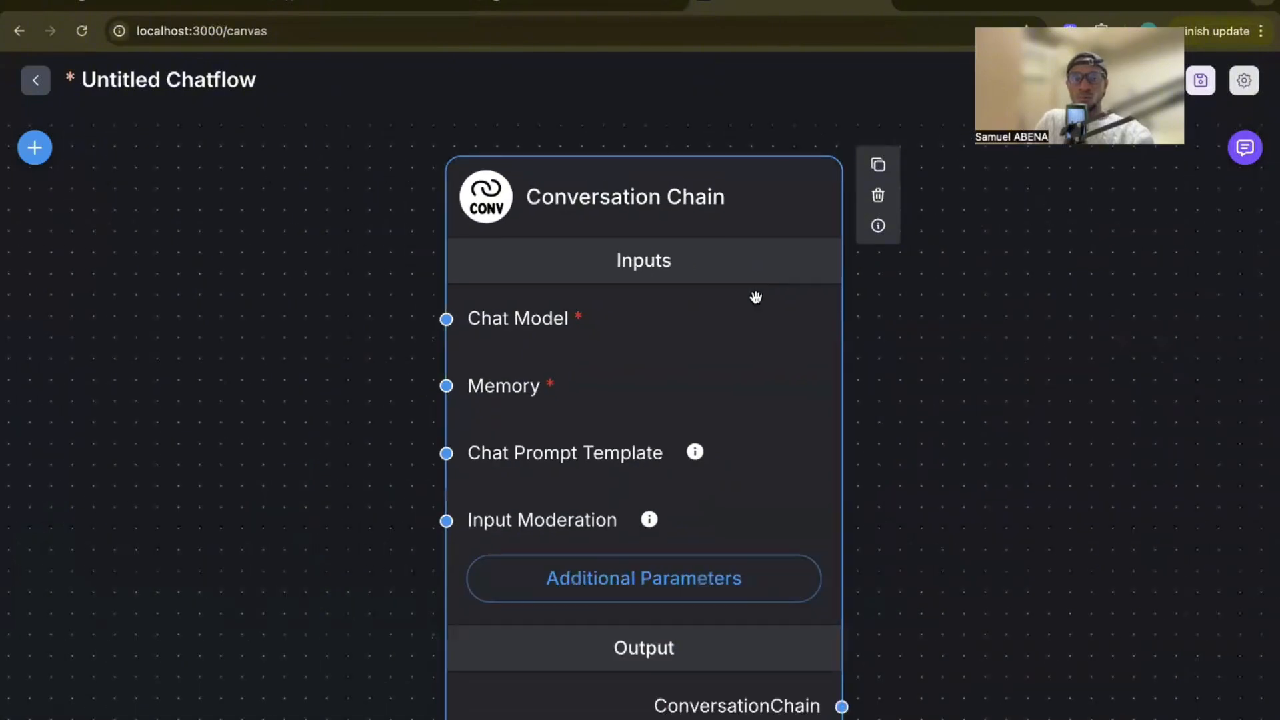
pyautogui.moveTo(791, 203); pyautogui.dragTo(870, 167)
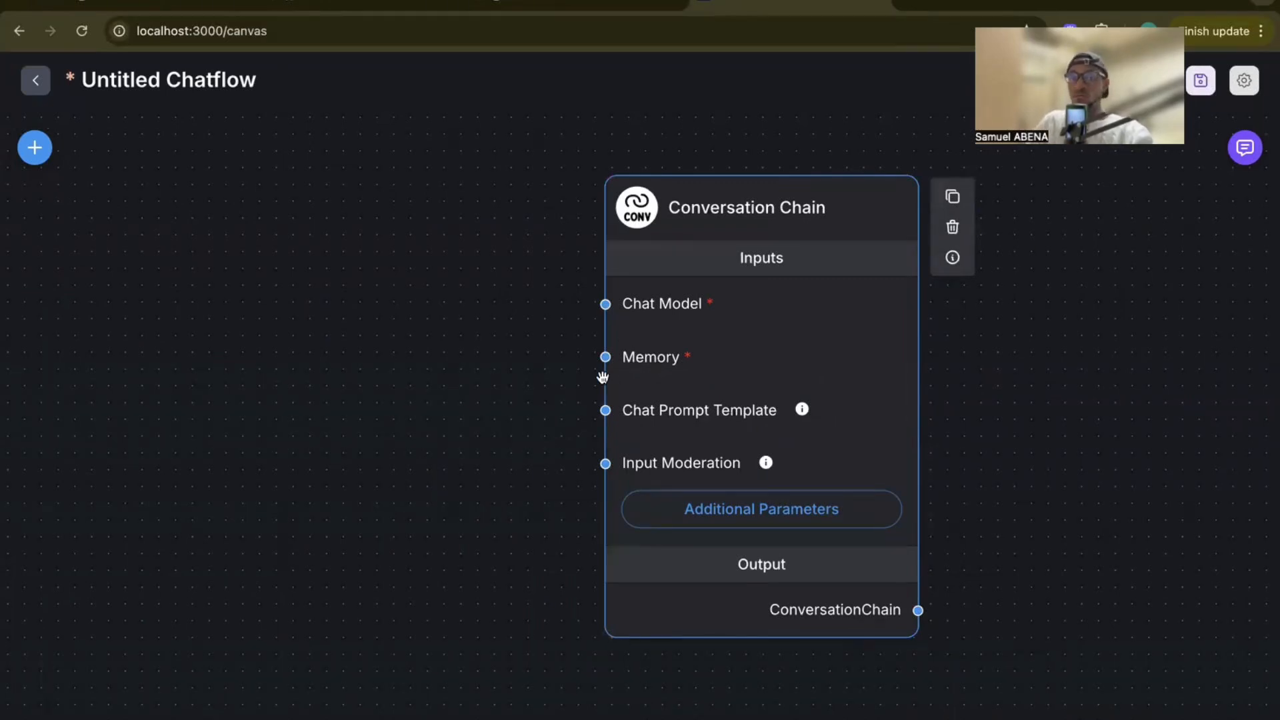
pyautogui.moveTo(837, 223); pyautogui.dragTo(896, 219)
pyautogui.scroll(-3, 897, 219)
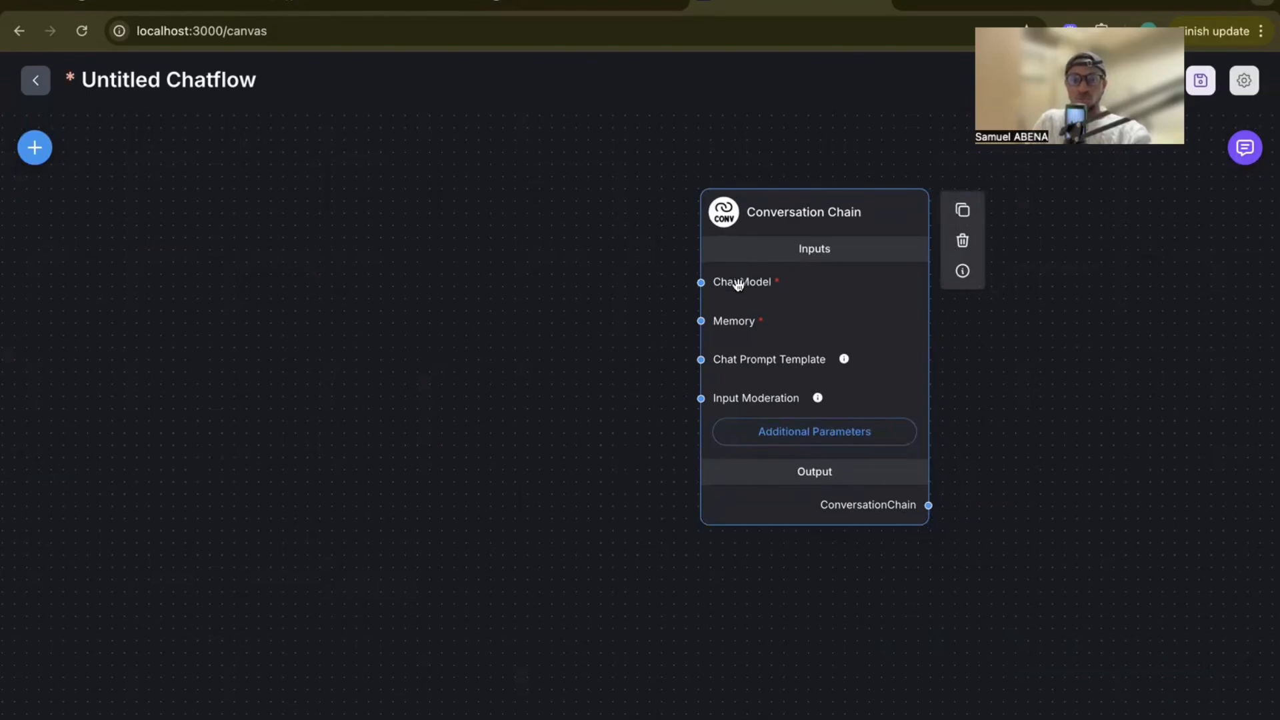
# - Reopen the node list, collapse its Agents, Chains and Memory categories, and clear the node search
pyautogui.click(33, 152)
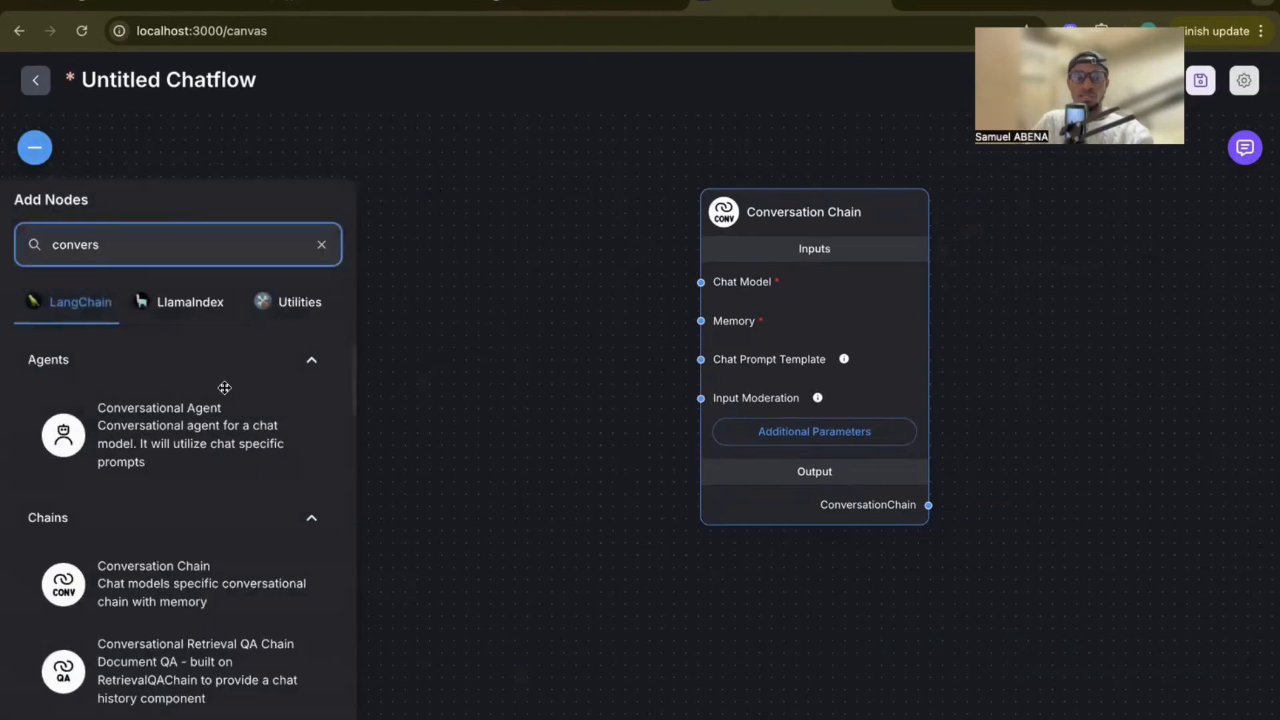
pyautogui.click(312, 375)
pyautogui.click(312, 402)
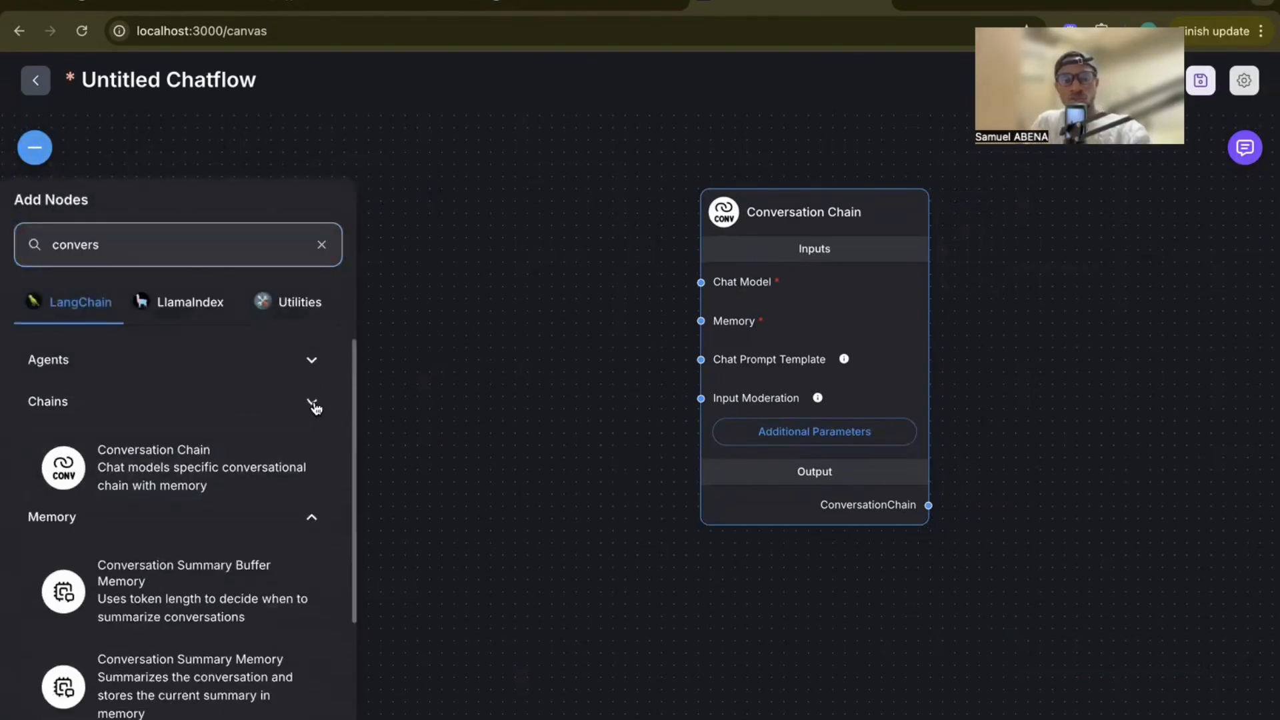
pyautogui.click(314, 450)
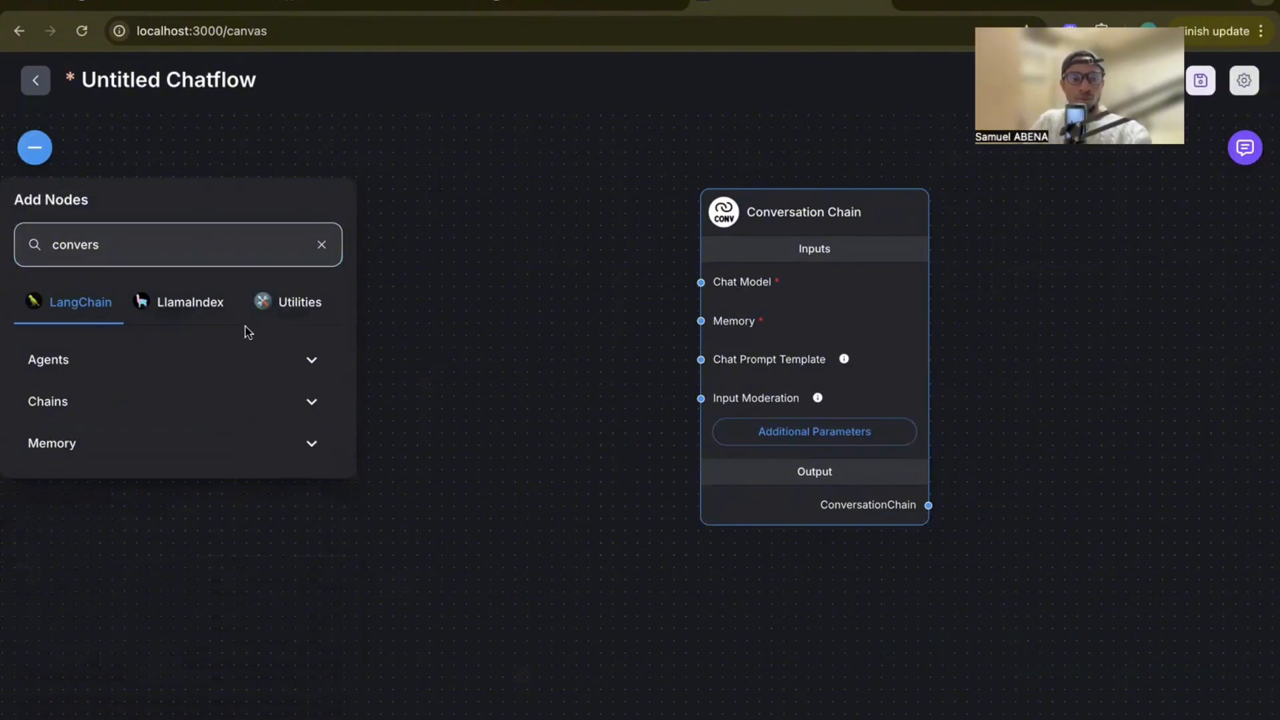
pyautogui.click(321, 245)
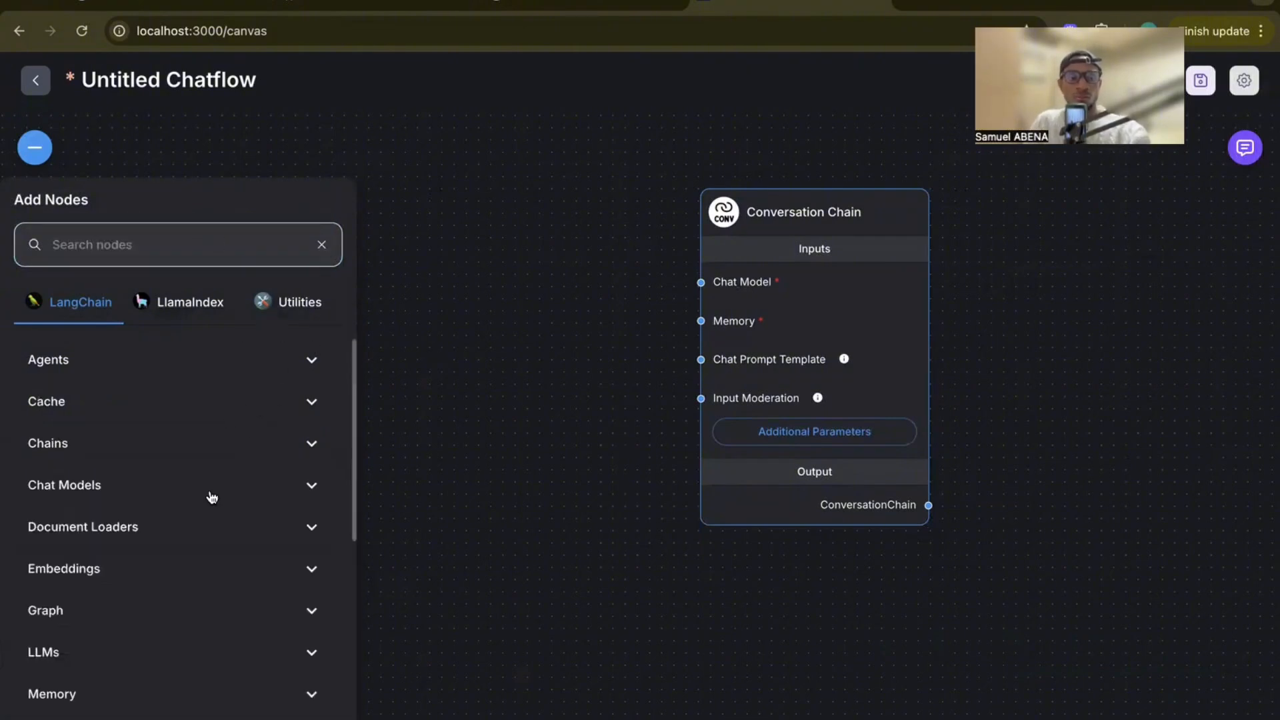
# - Add a ChatOllama node from the Chat Models category to the canvas beside the Conversation Chain node
pyautogui.click(58, 485)
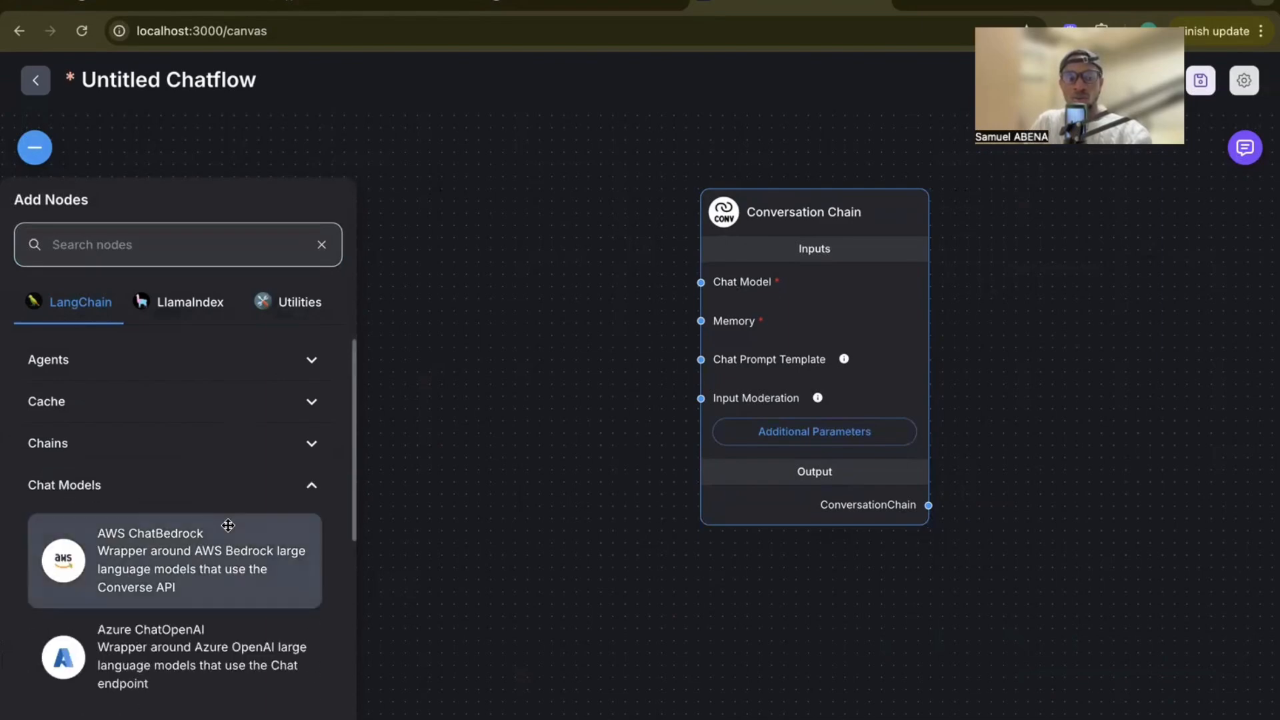
pyautogui.scroll(-8, 200, 507)
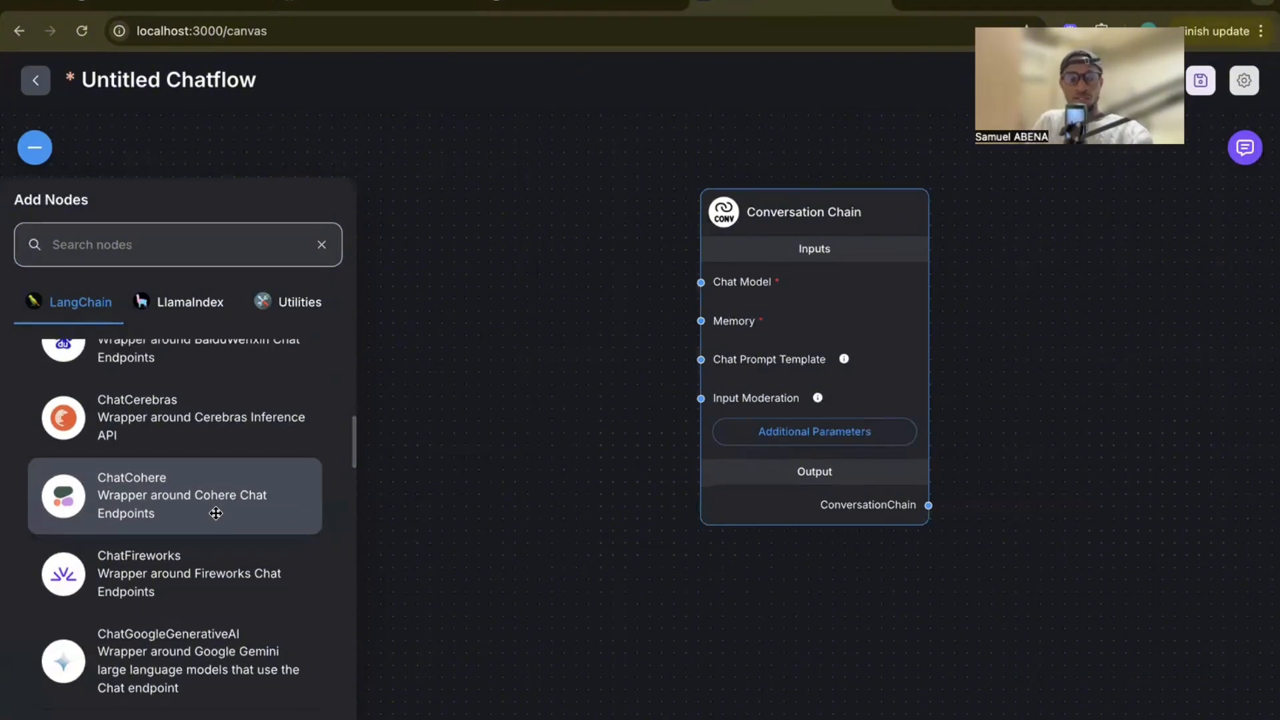
pyautogui.scroll(5, 215, 511)
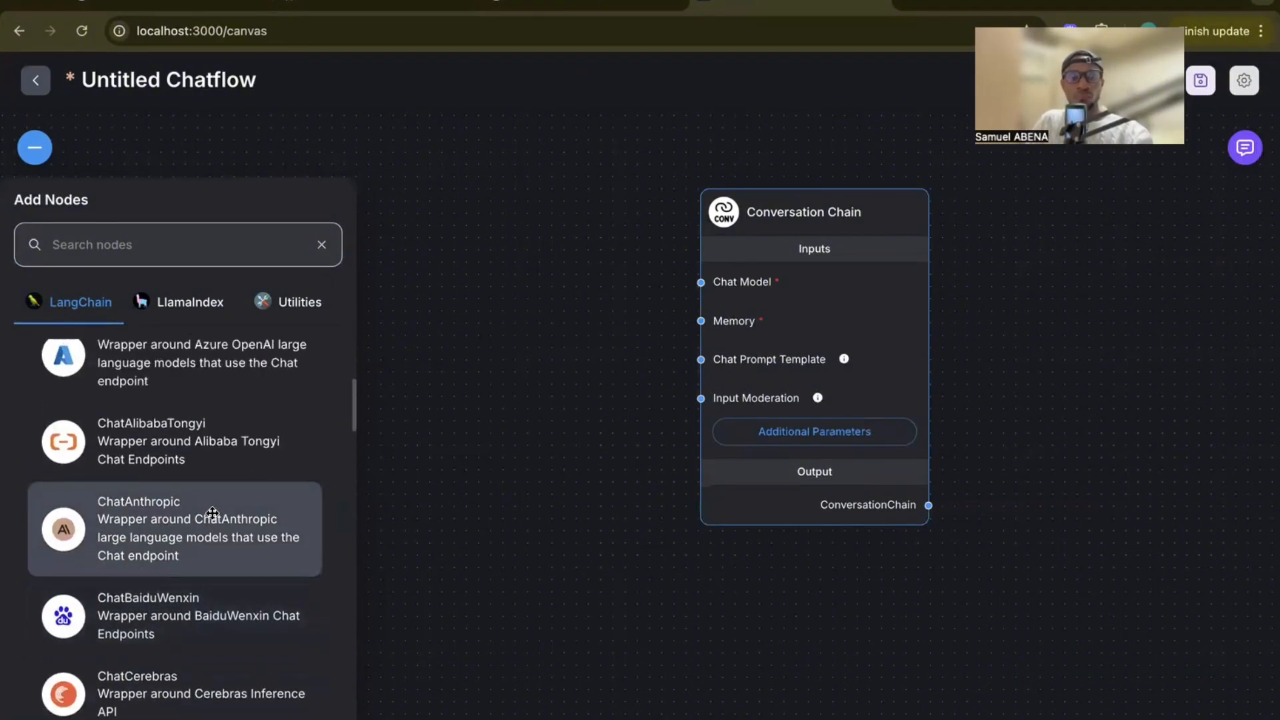
pyautogui.scroll(3, 212, 513)
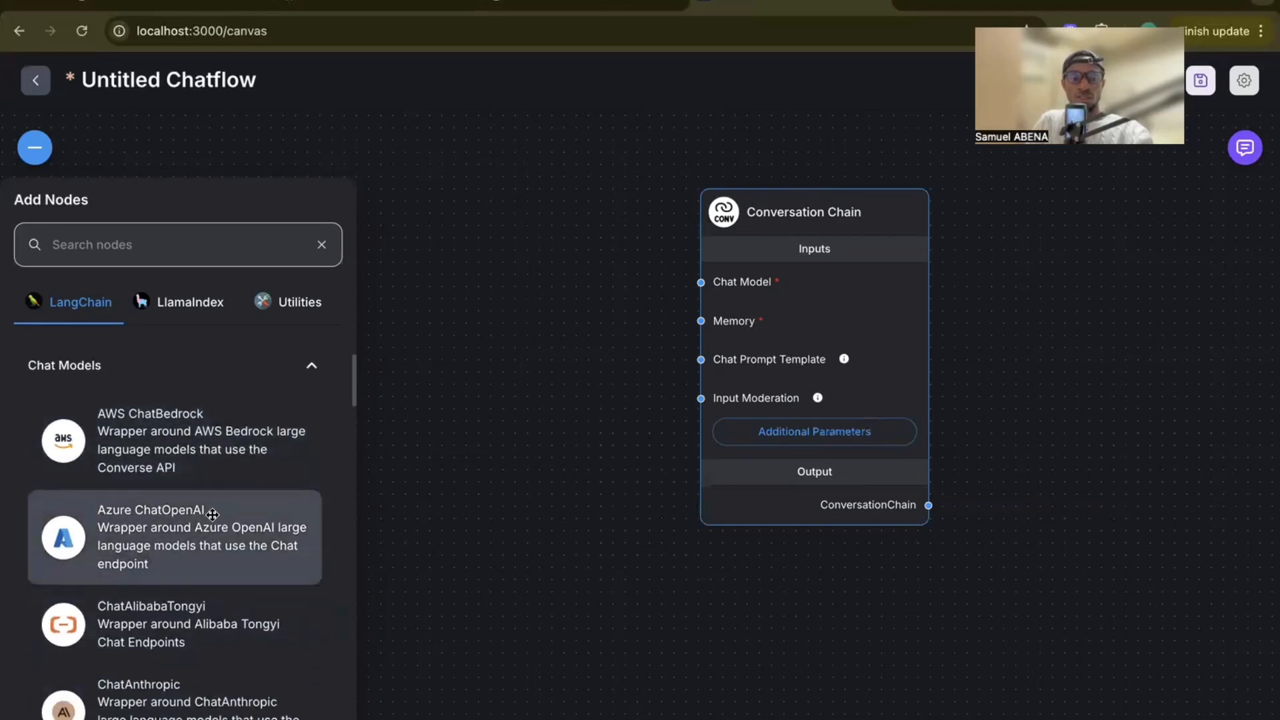
pyautogui.scroll(-5, 212, 513)
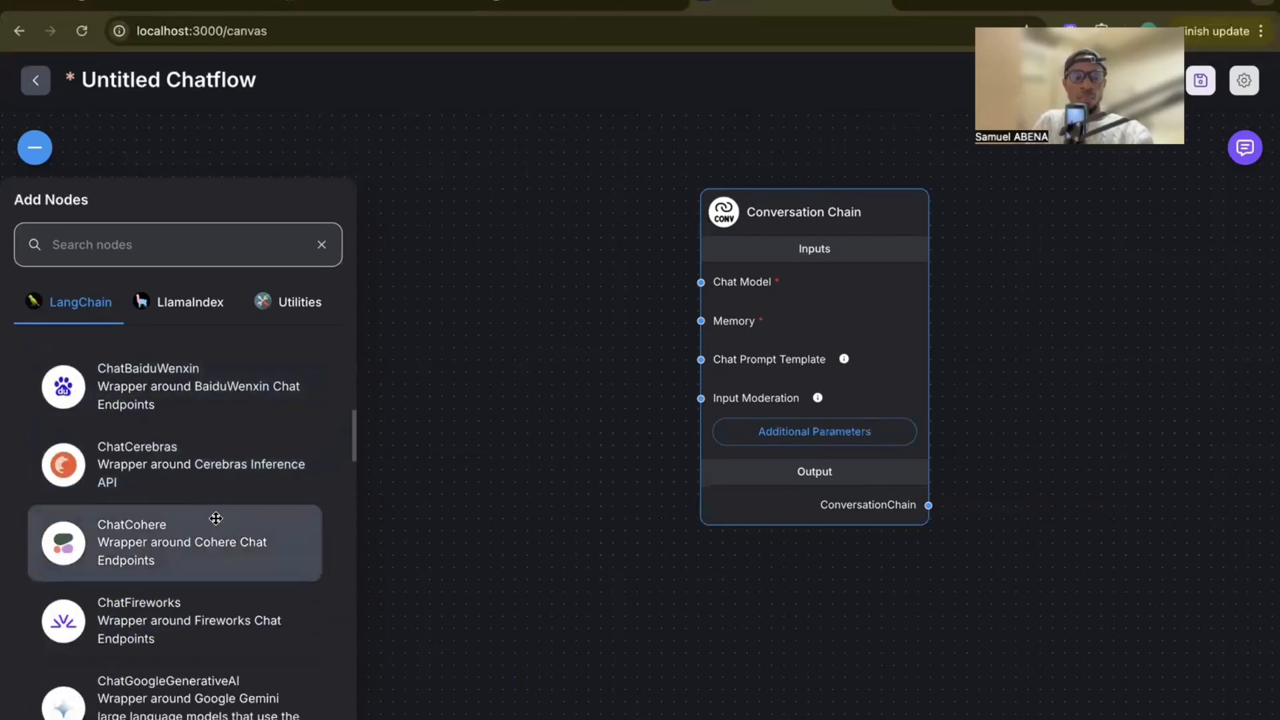
pyautogui.scroll(-10, 215, 518)
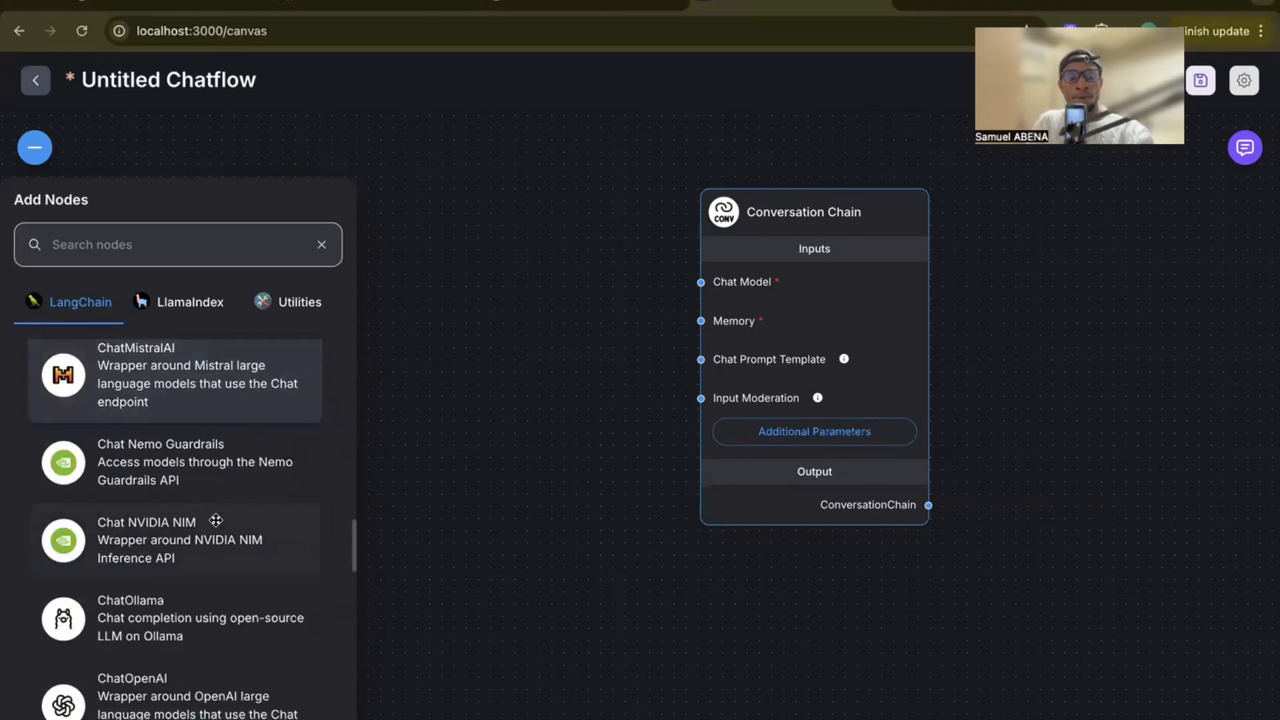
pyautogui.scroll(-3, 215, 520)
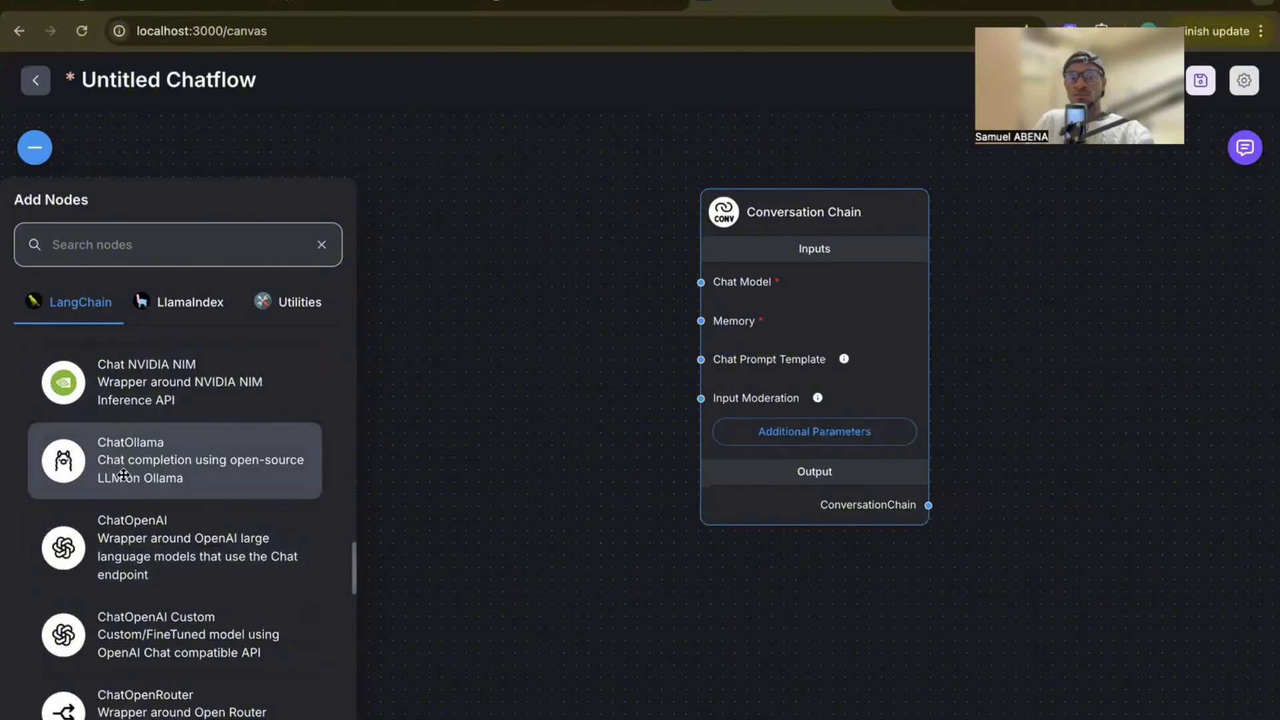
pyautogui.moveTo(123, 474); pyautogui.dragTo(472, 200)
pyautogui.scroll(-2, 502, 449)
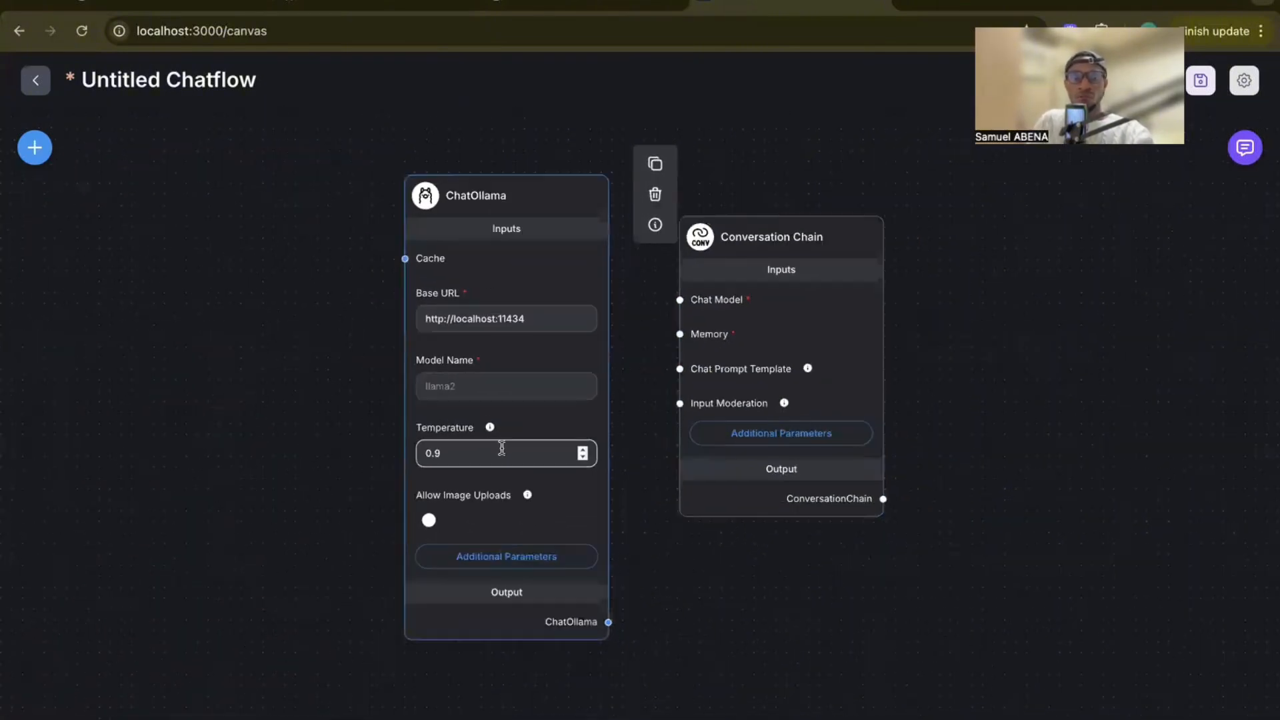
# - Connect the ChatOllama output to the Conversation Chain's Chat Model input and space the two nodes apart
pyautogui.moveTo(554, 220); pyautogui.dragTo(505, 211)
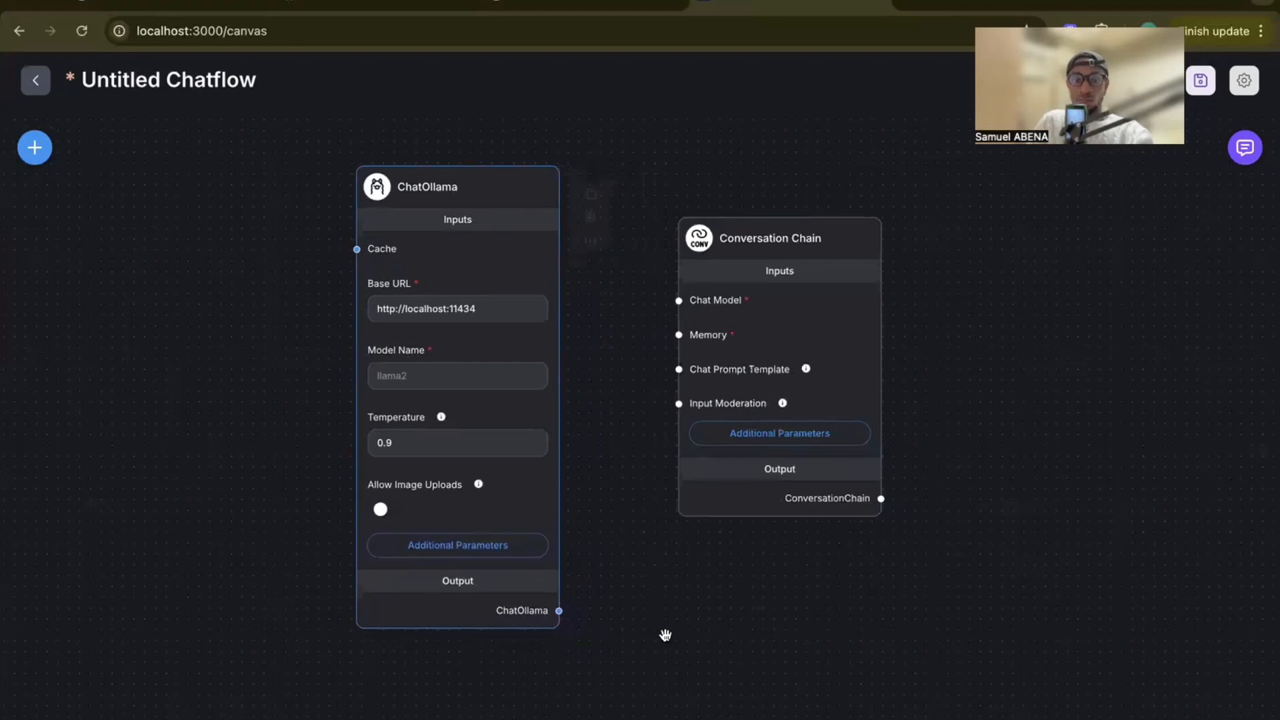
pyautogui.moveTo(559, 610); pyautogui.dragTo(679, 300)
pyautogui.moveTo(824, 290); pyautogui.dragTo(886, 286)
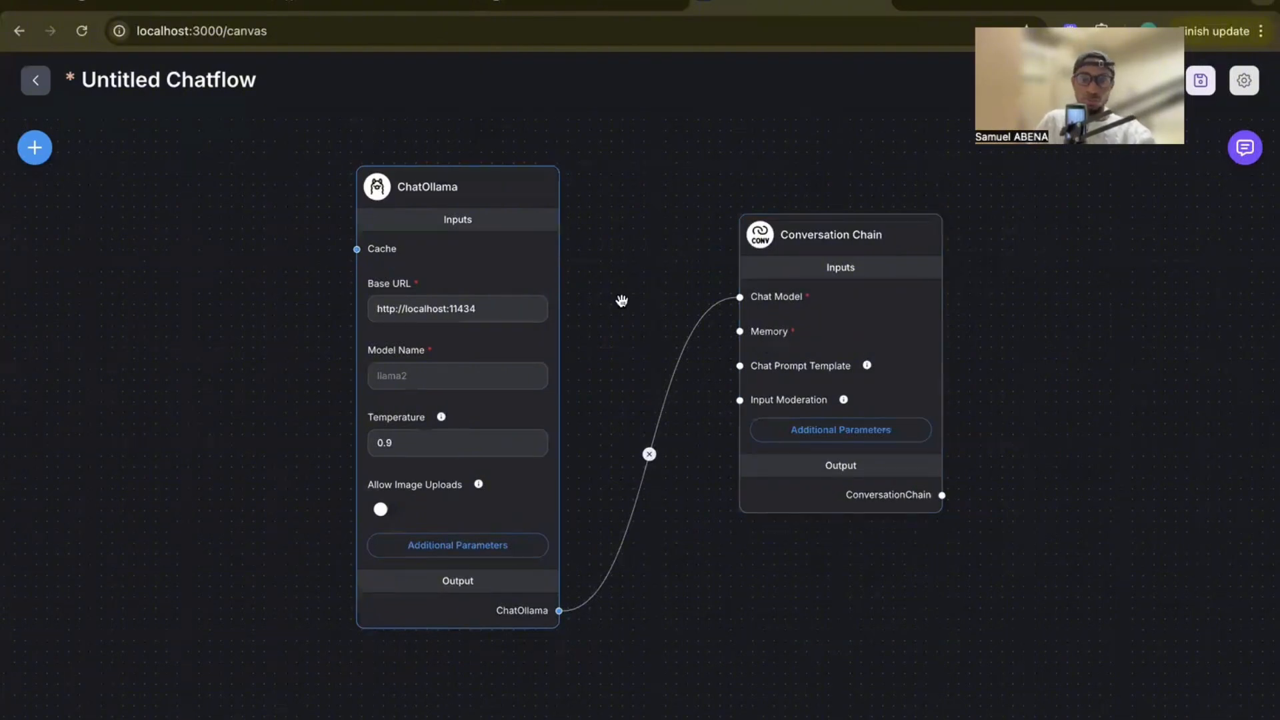
pyautogui.moveTo(486, 181); pyautogui.dragTo(522, 154)
pyautogui.click(436, 287)
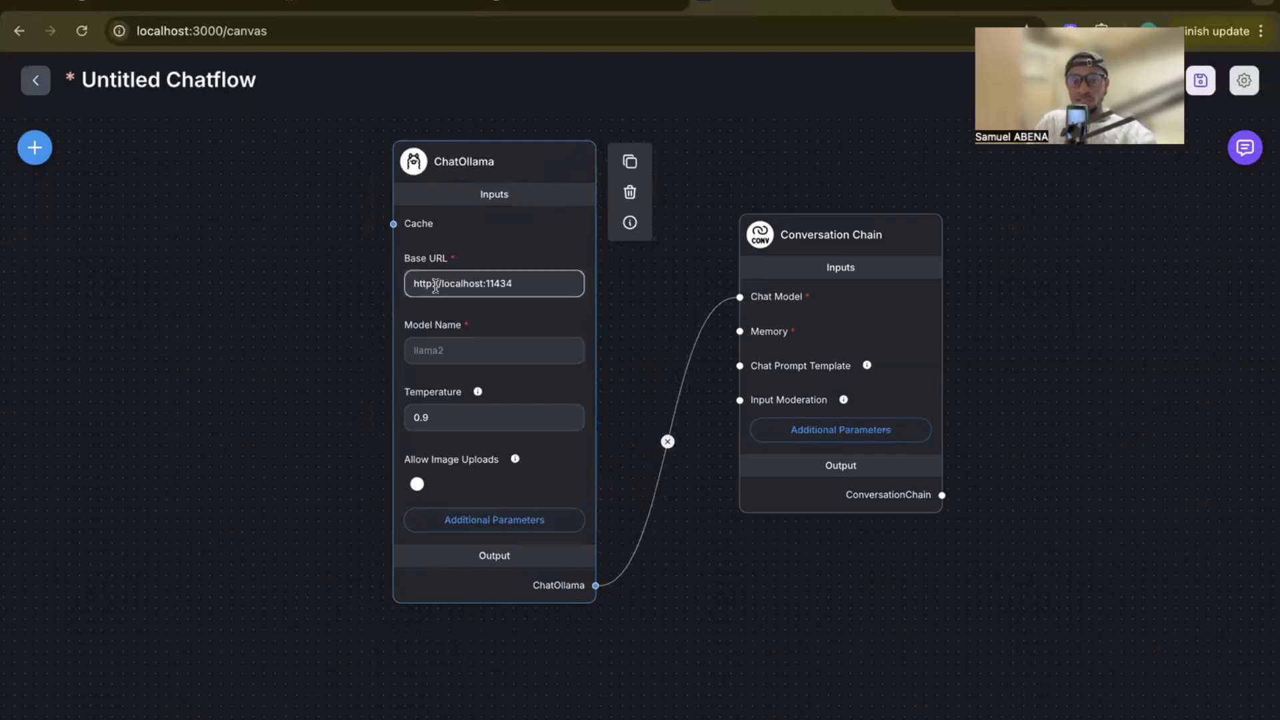
pyautogui.moveTo(541, 288)
pyautogui.mouseDown()
pyautogui.moveTo(423, 283)
pyautogui.moveTo(529, 283)
pyautogui.mouseUp()
pyautogui.tripleClick(497, 283)
pyautogui.press('super+c')
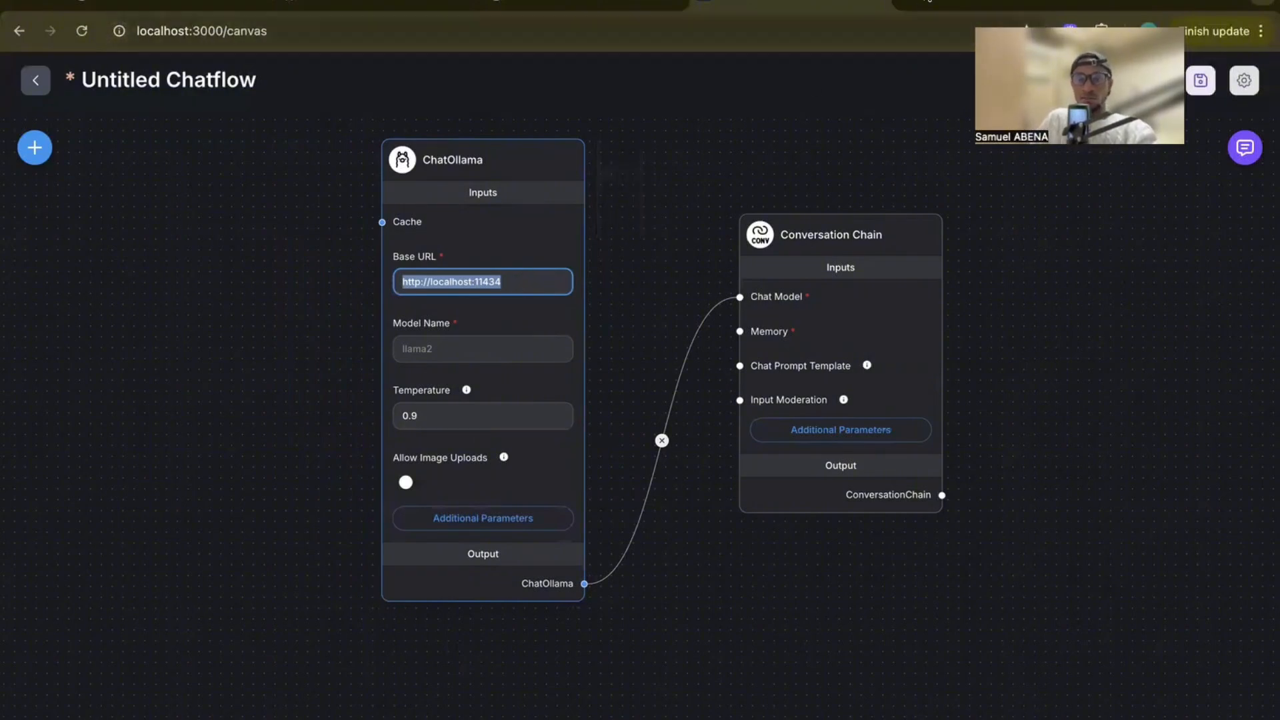
pyautogui.click(906, 5)
pyautogui.press('super+v')
pyautogui.press('Return')
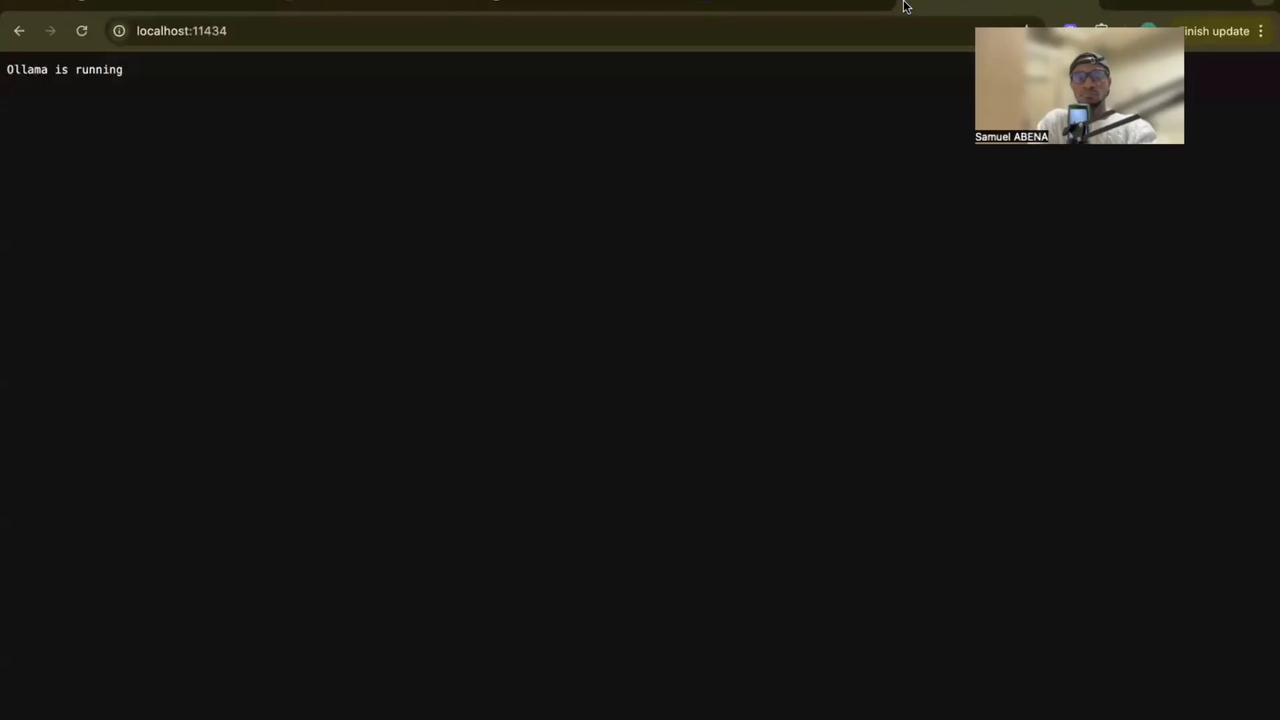
pyautogui.moveTo(124, 69); pyautogui.dragTo(3, 71)
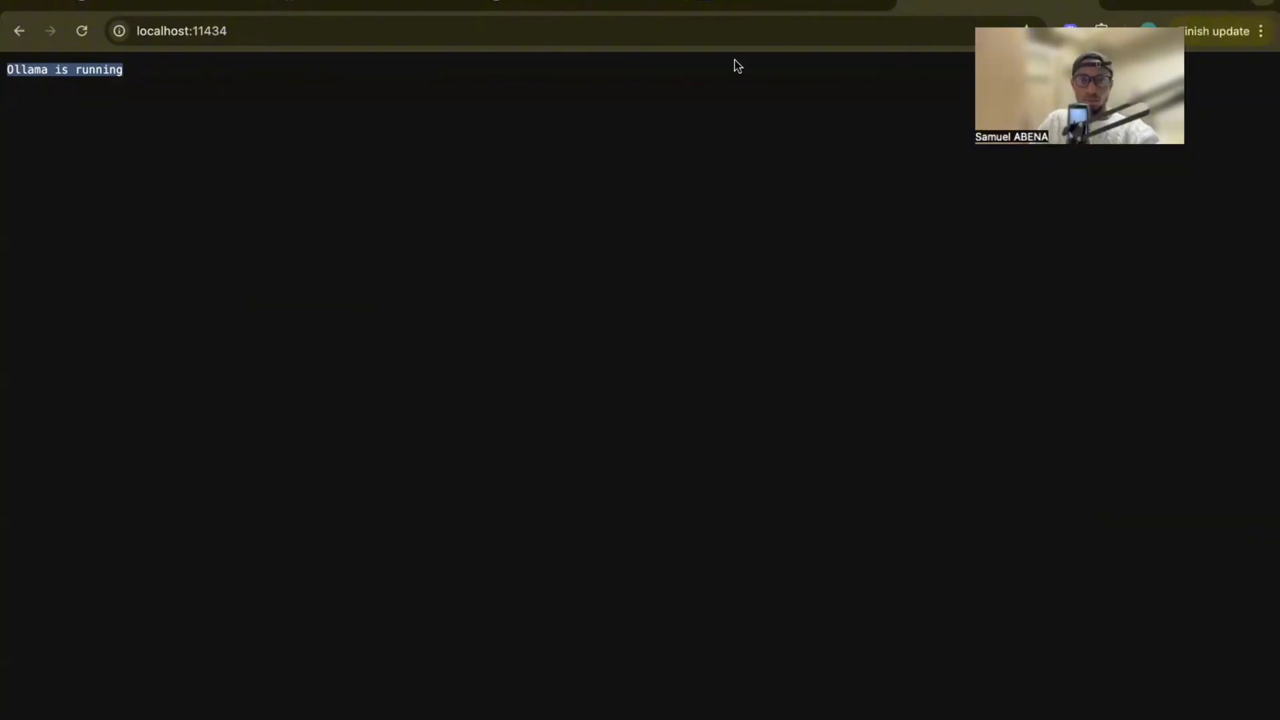
pyautogui.click(756, 8)
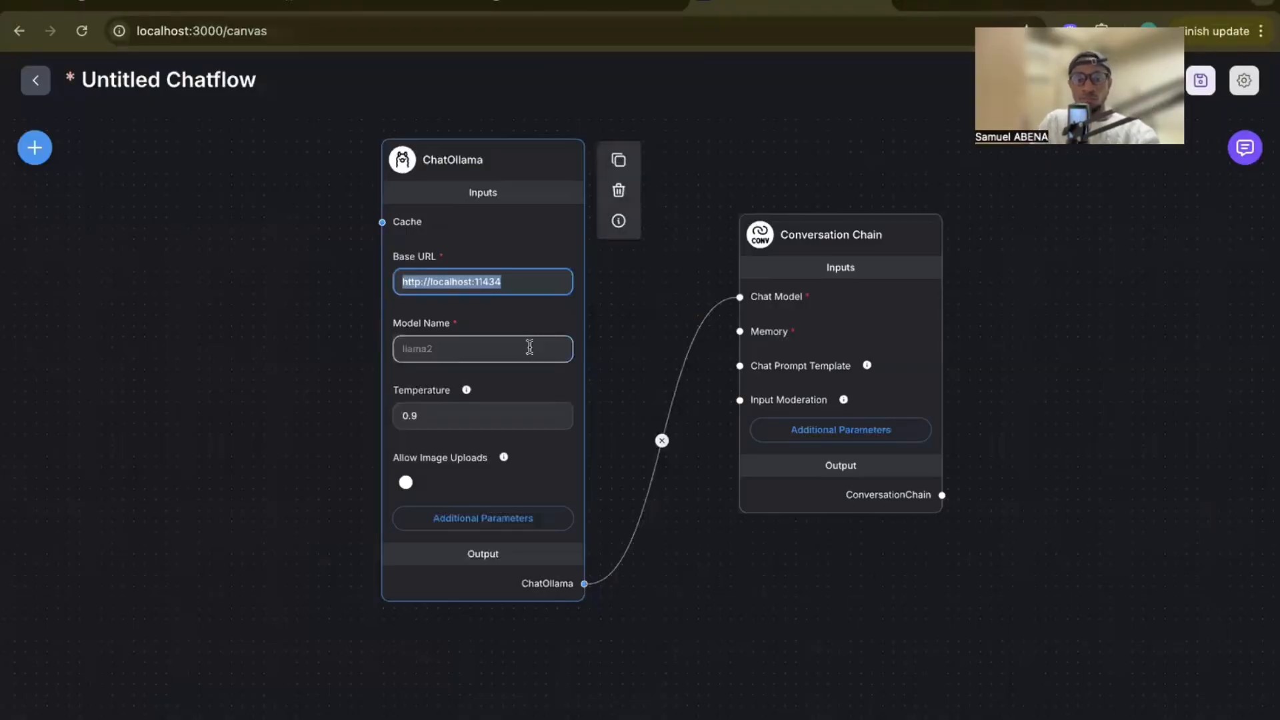
# - Set the ChatOllama node's Model Name to gemma3:latest
pyautogui.click(444, 349)
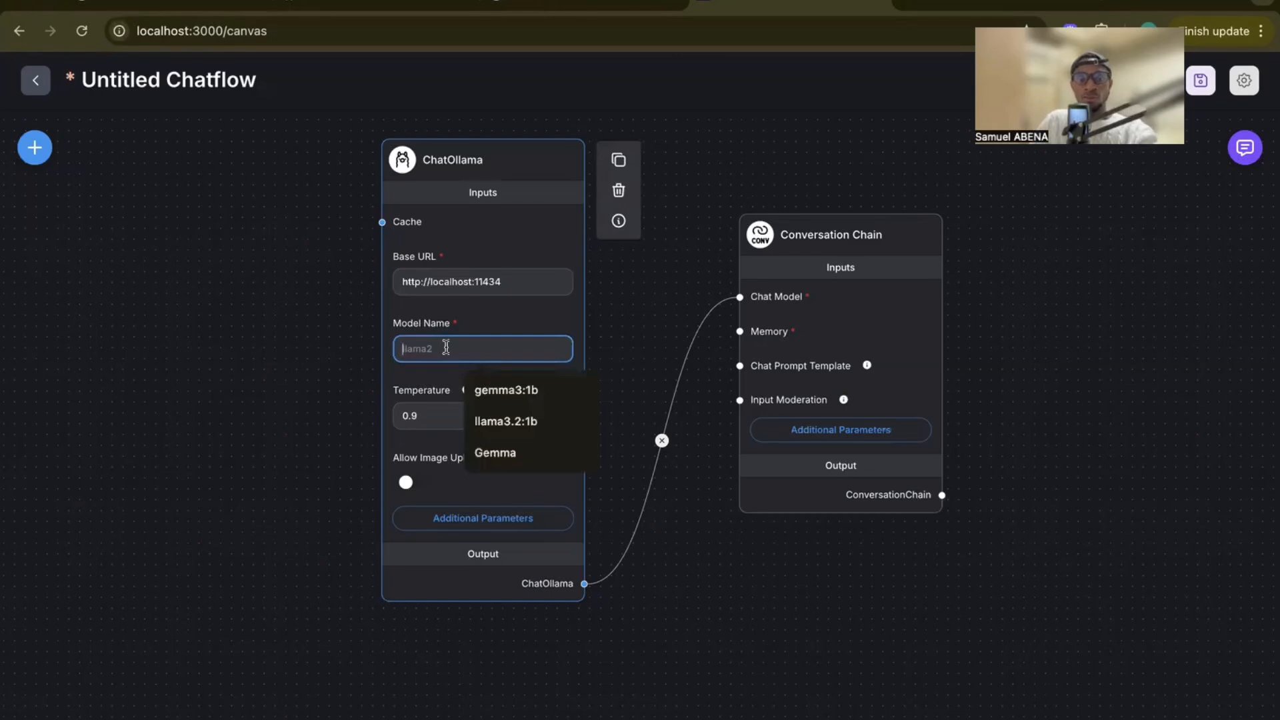
pyautogui.click(542, 392)
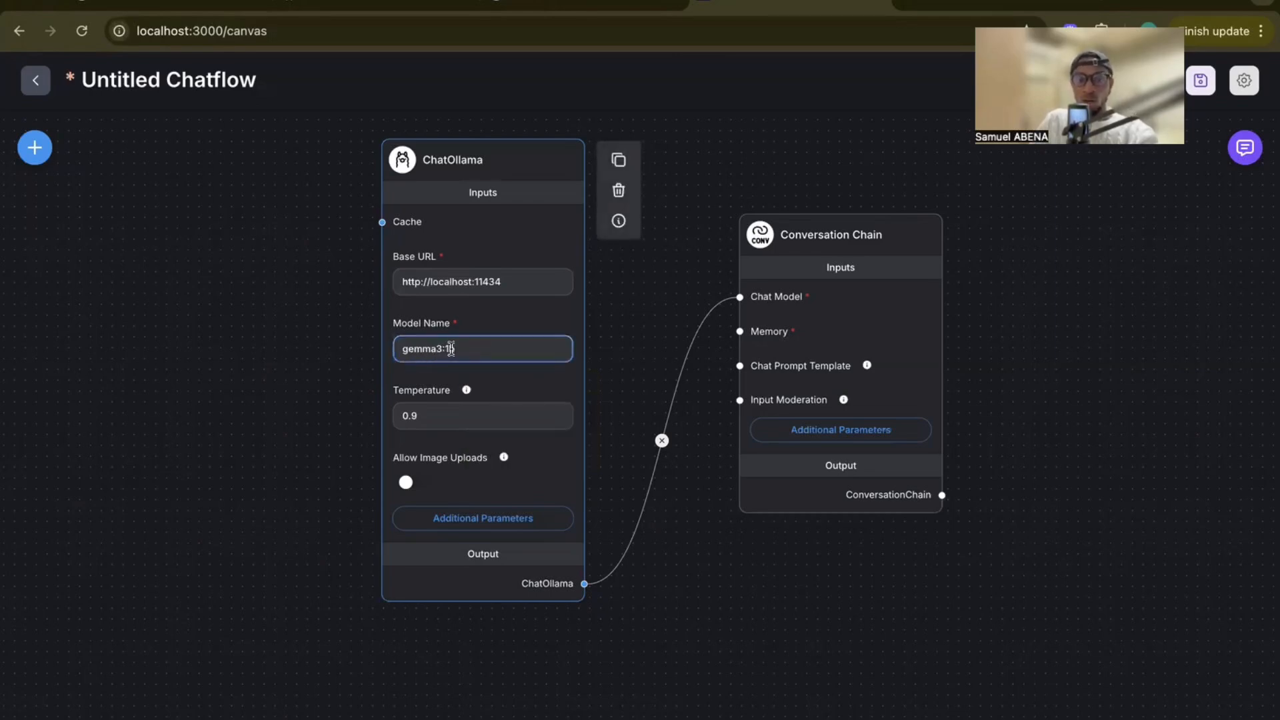
pyautogui.press('BackSpace')
pyautogui.press('BackSpace')
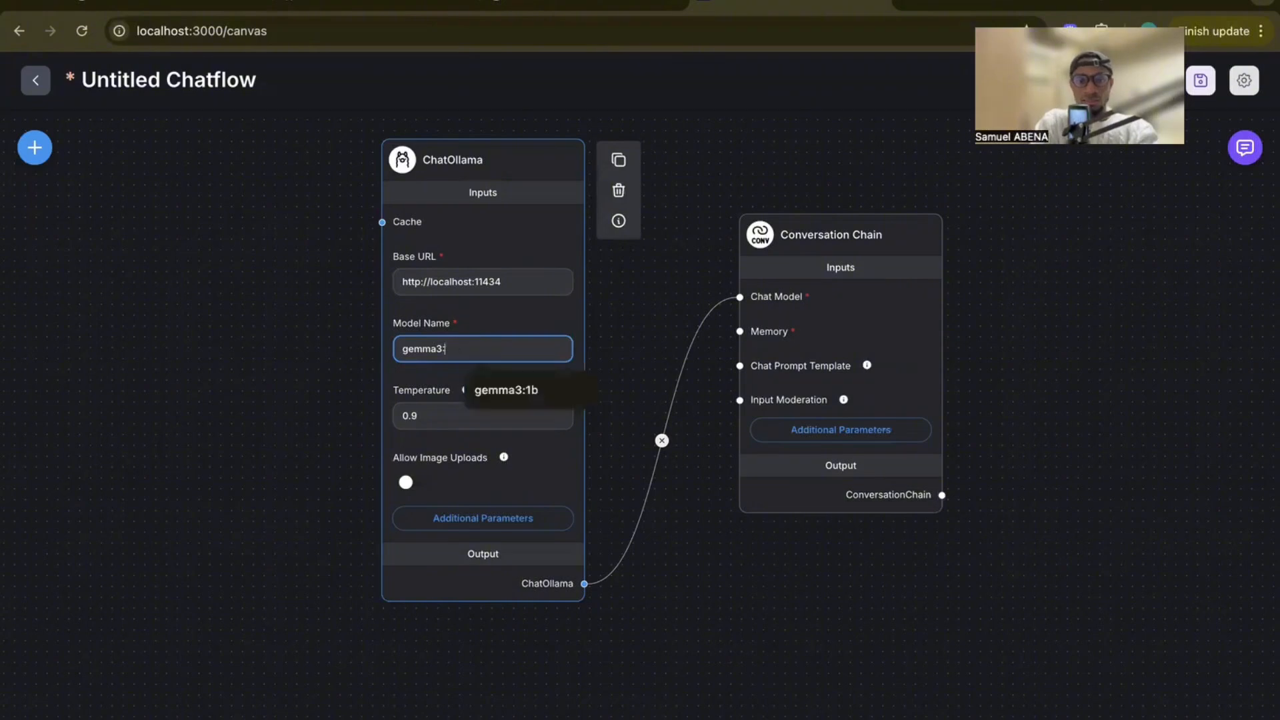
pyautogui.write('latest')
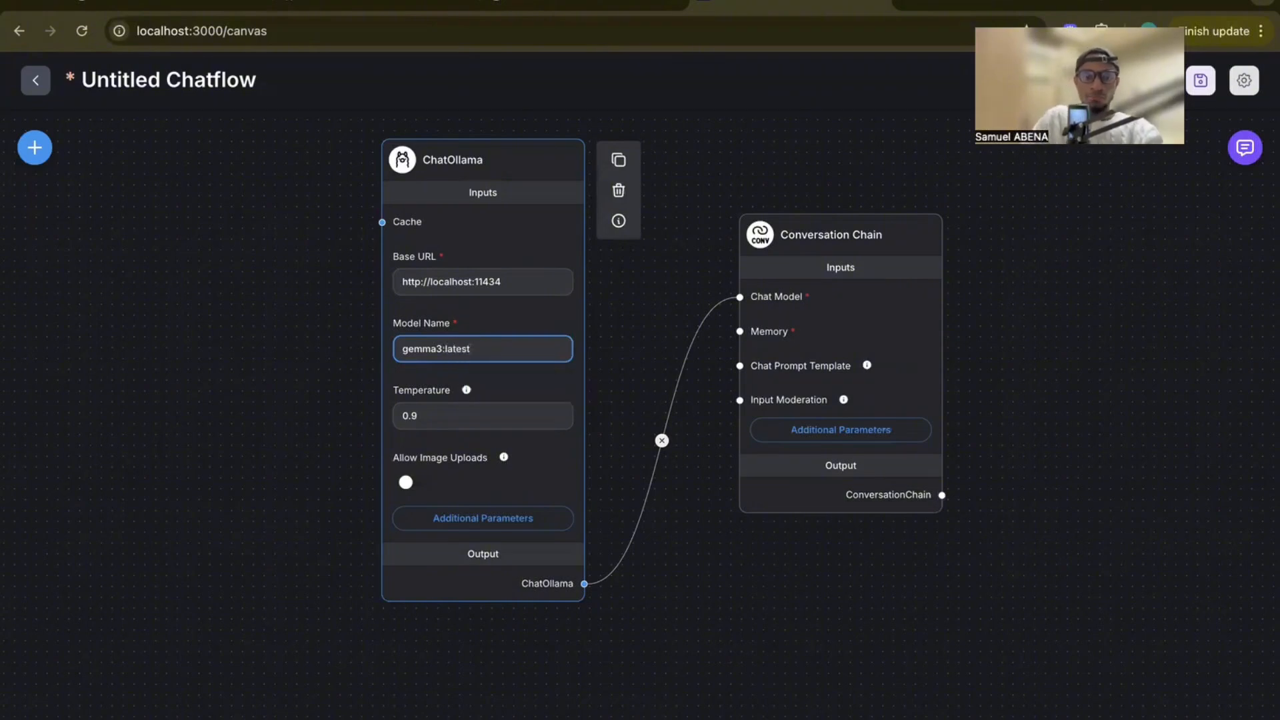
pyautogui.click(548, 385)
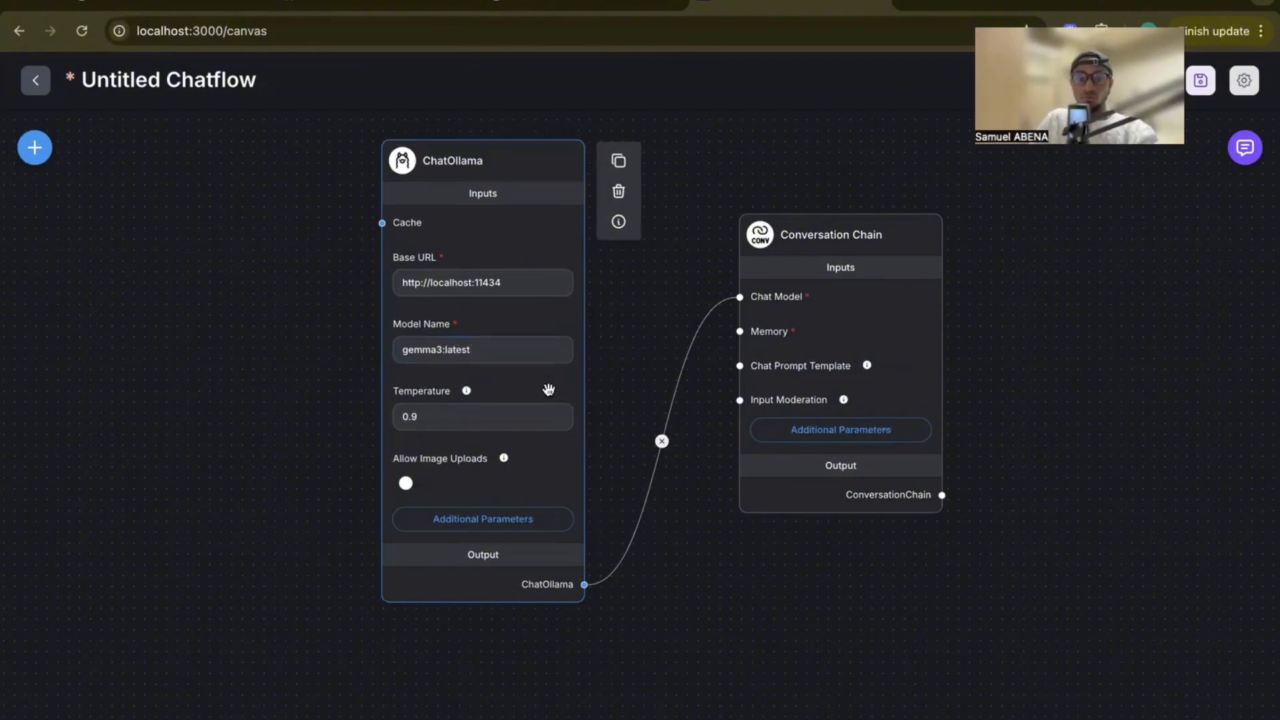
pyautogui.click(487, 353)
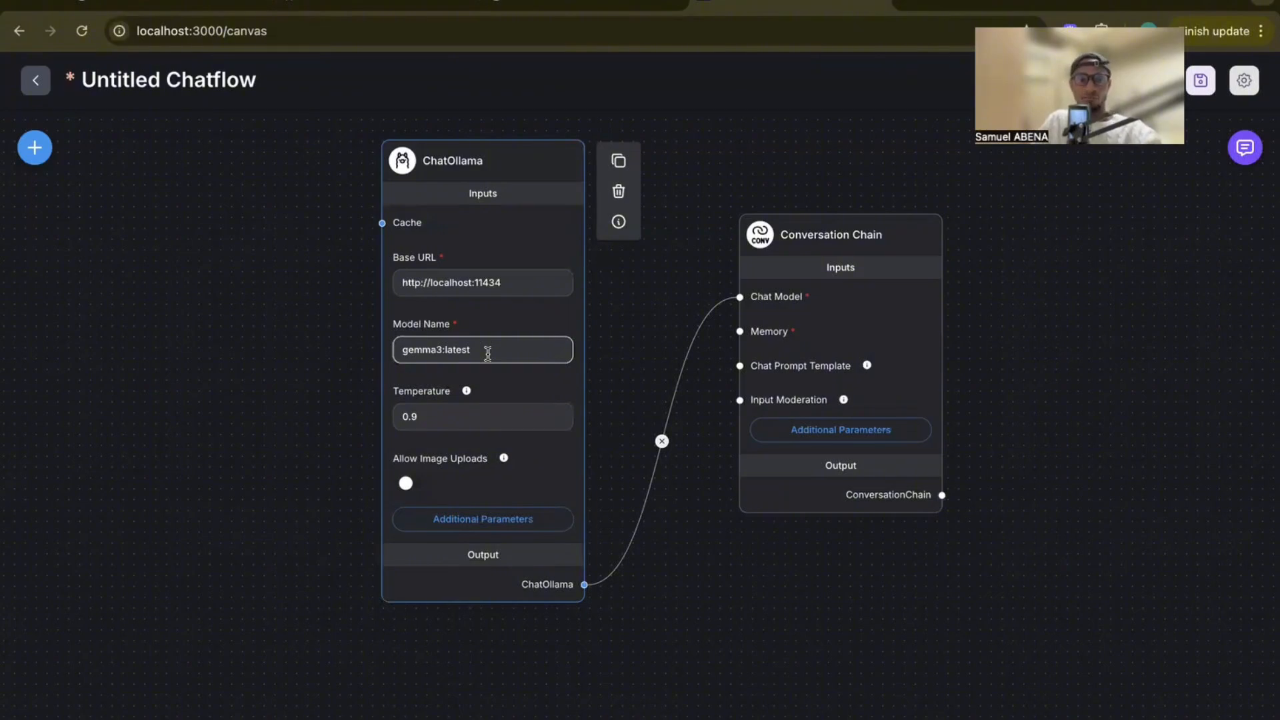
# - Switch to the desktop with the Terminal windows and open a new Terminal window
pyautogui.hotkey('ctrl', 'Left')
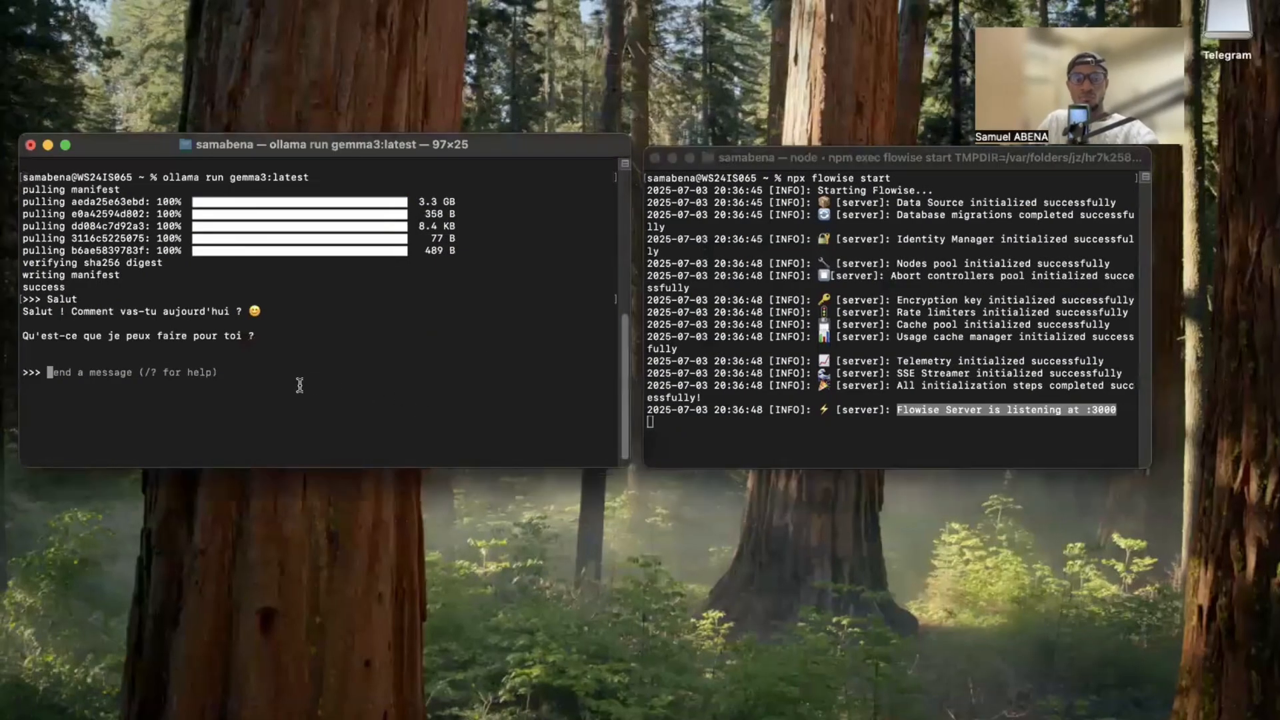
pyautogui.tripleClick(300, 385)
pyautogui.click(305, 386)
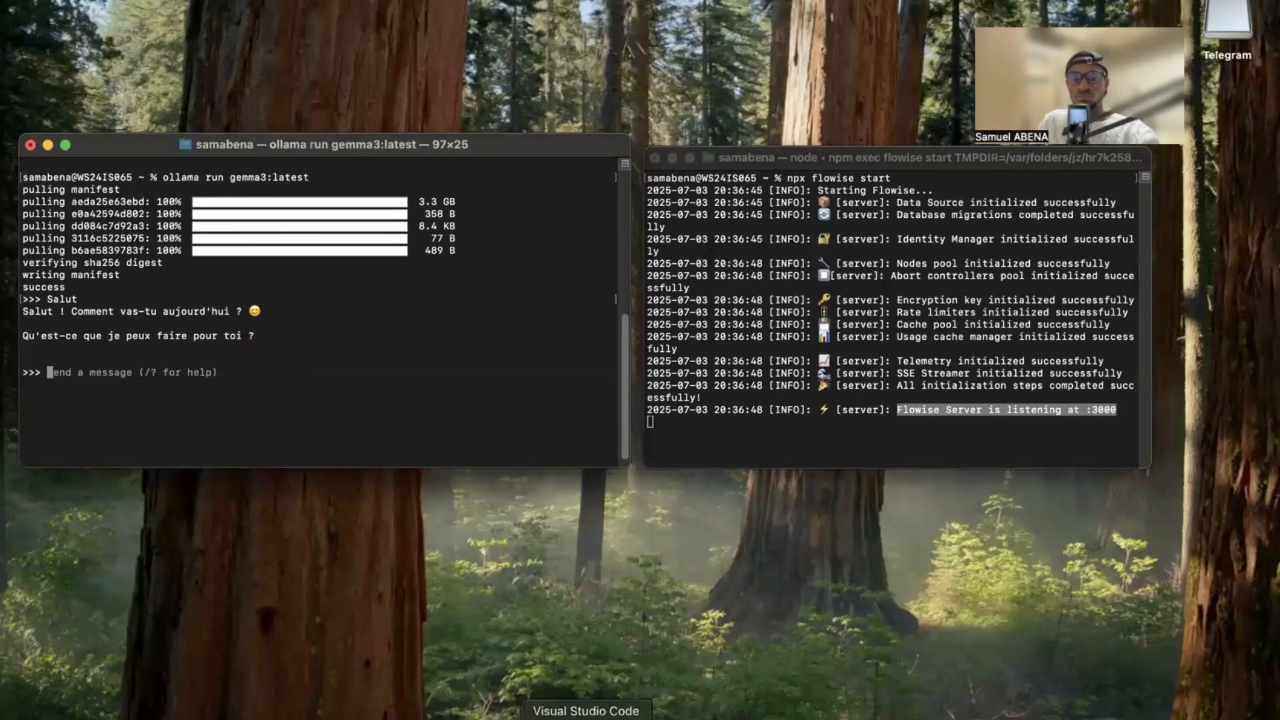
pyautogui.rightClick(500, 707)
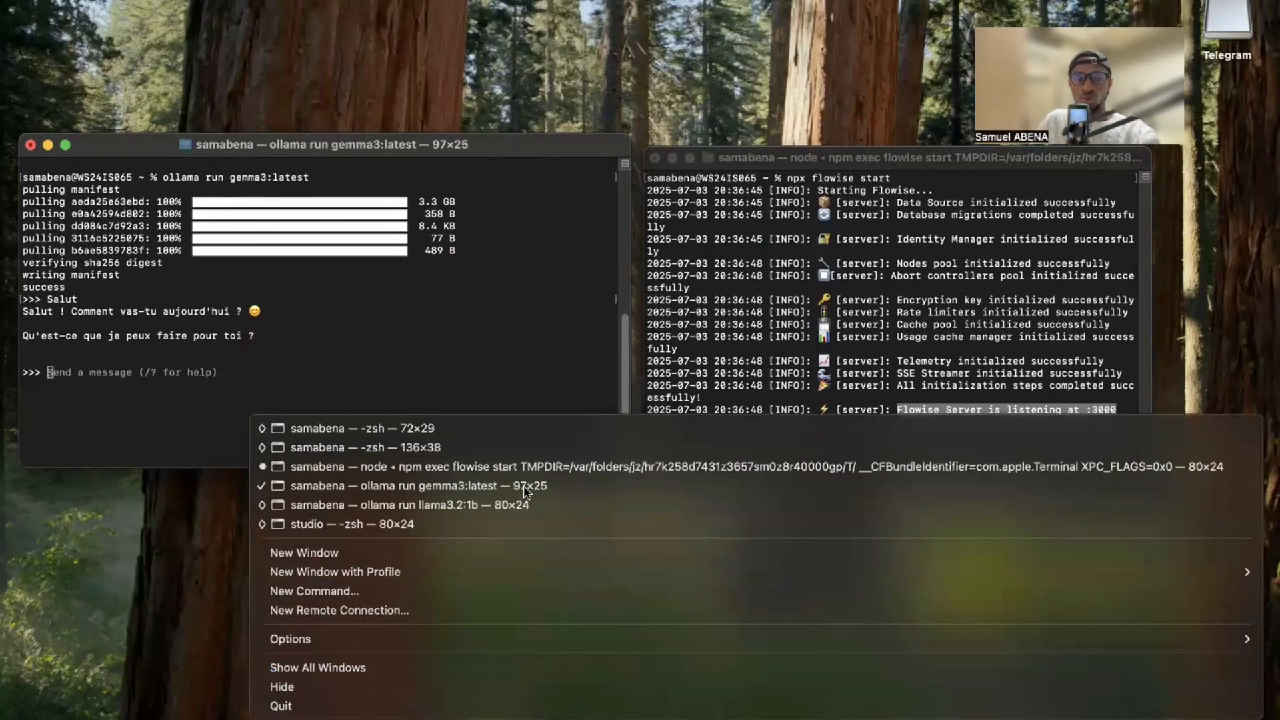
pyautogui.click(504, 553)
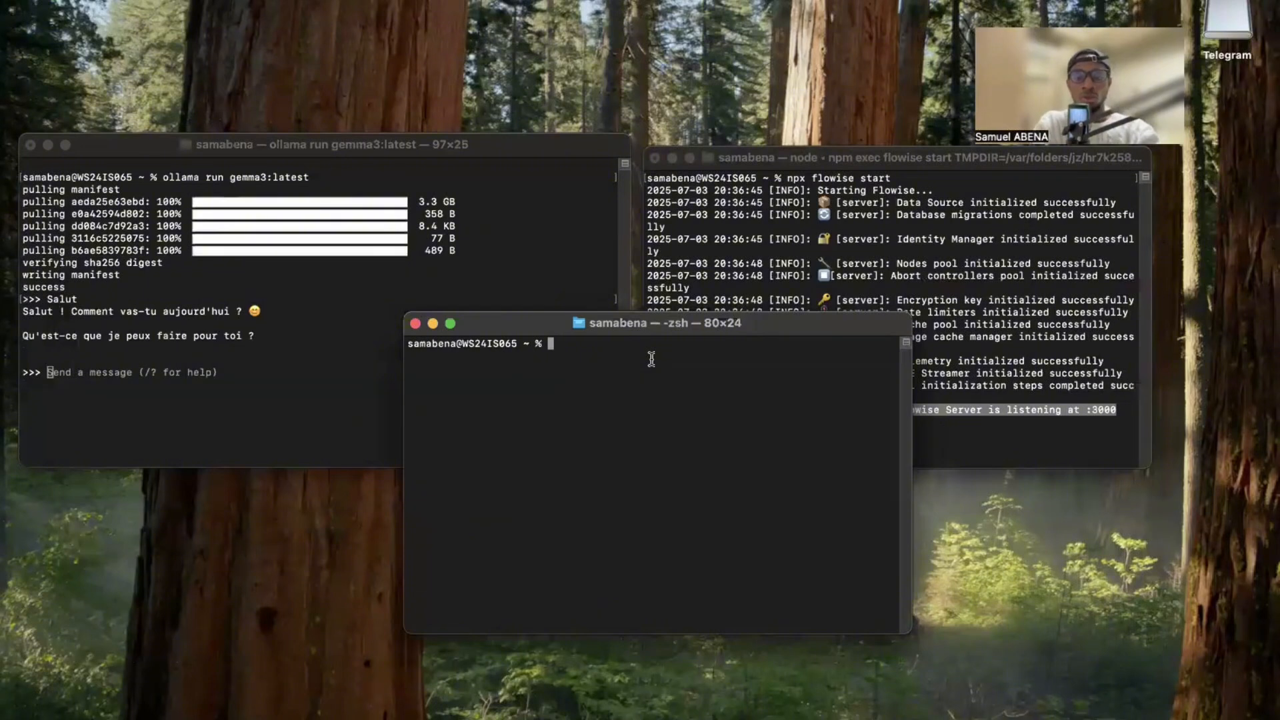
# - Try to list the installed Ollama models by running ollama lsit
pyautogui.write('olla')
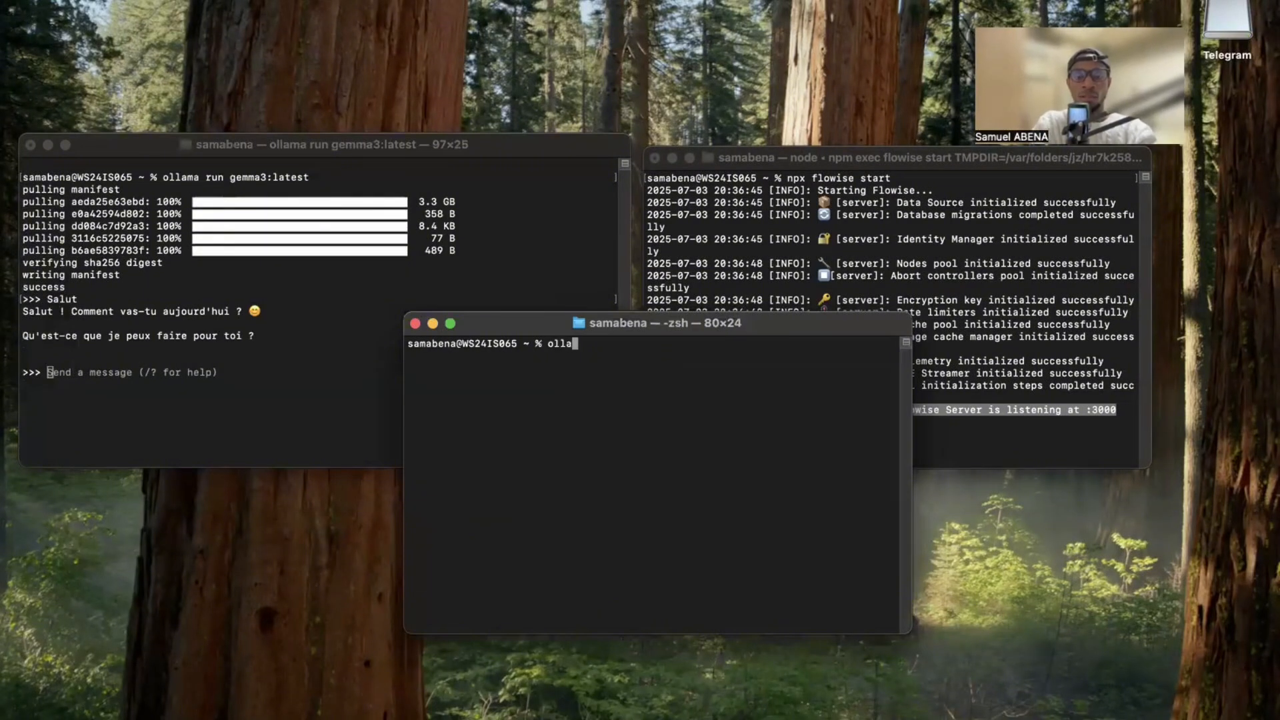
pyautogui.write('ma lsit')
pyautogui.press('Return')
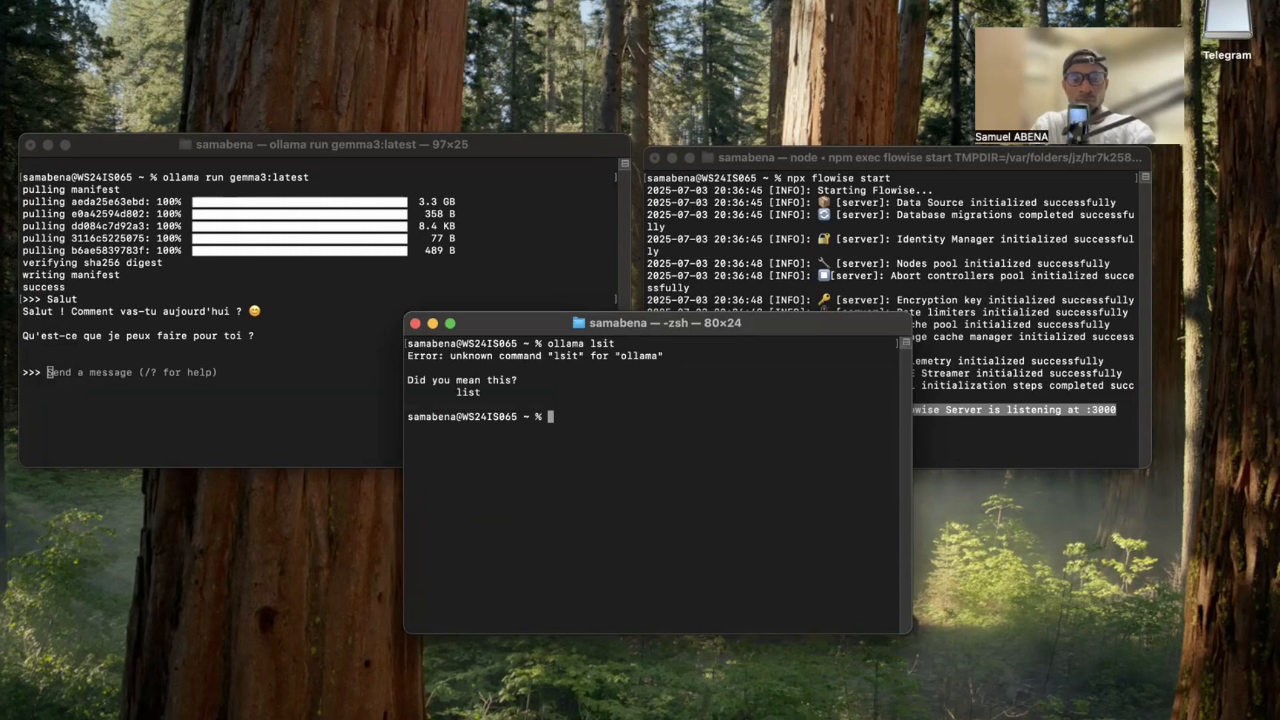
# - Run ollama list in the new terminal and examine the names of the locally installed models
pyautogui.write('ollam')
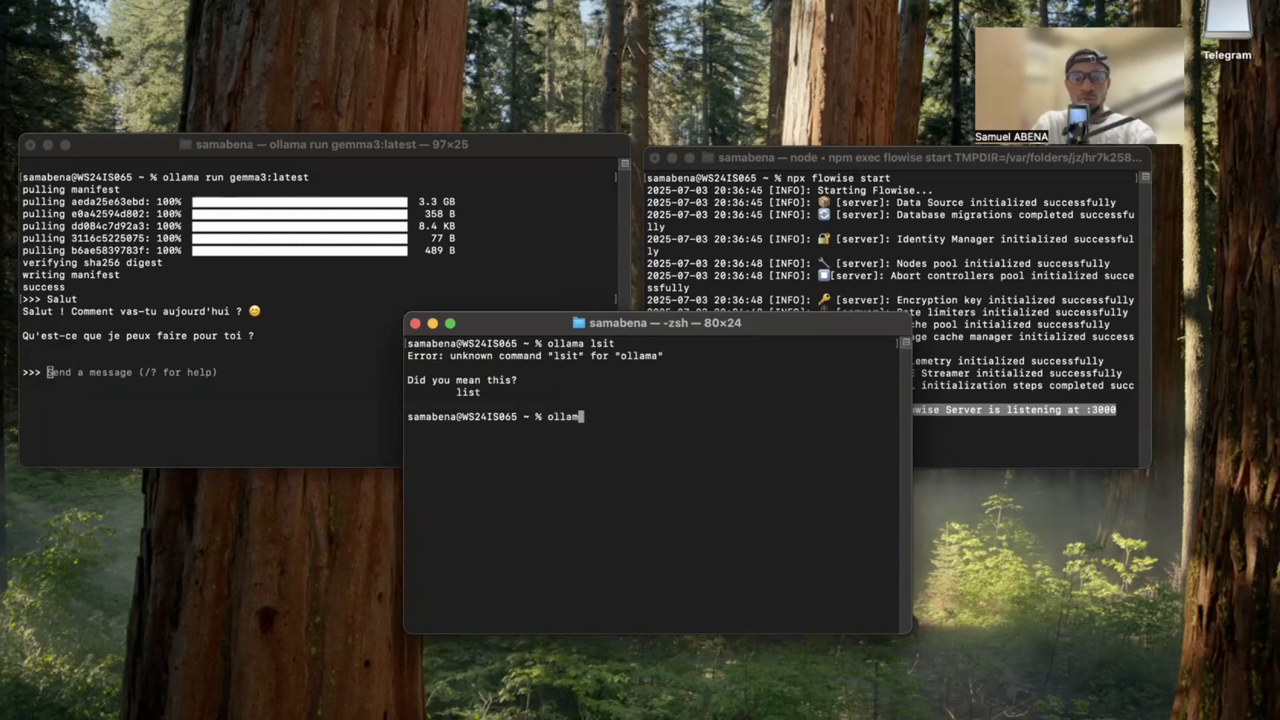
pyautogui.write('a list')
pyautogui.press('Return')
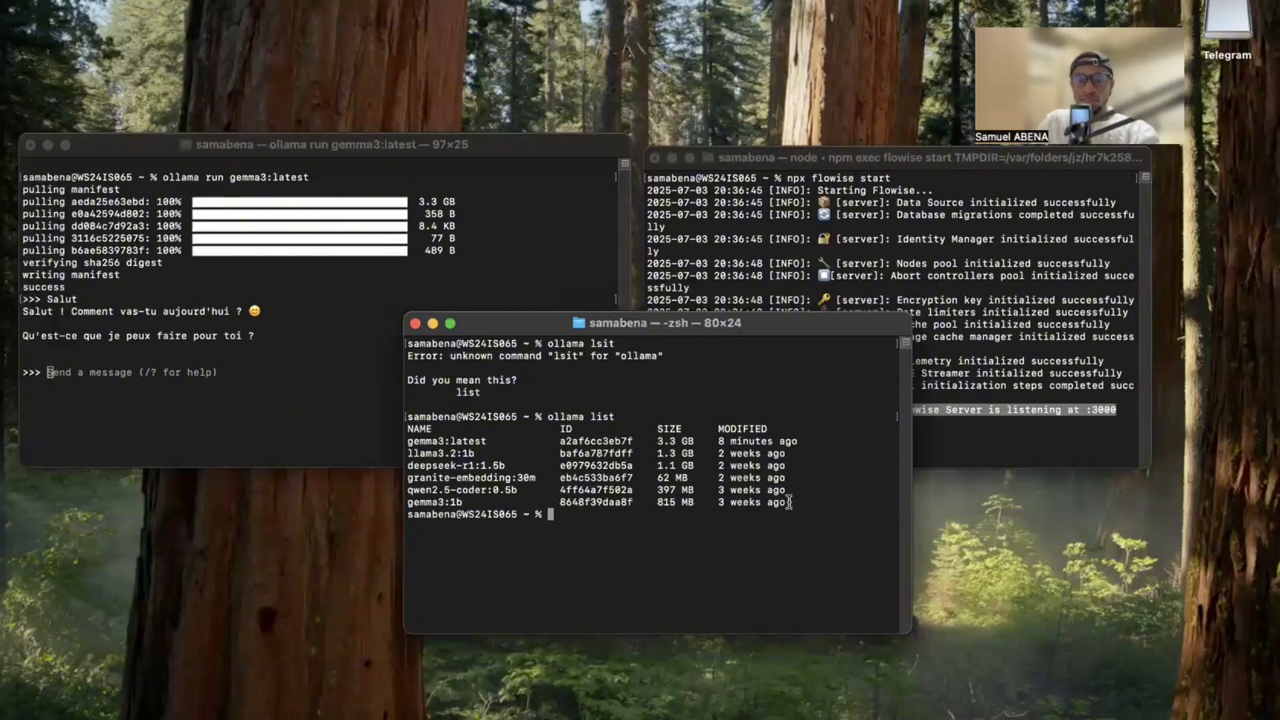
pyautogui.moveTo(790, 503); pyautogui.dragTo(402, 443)
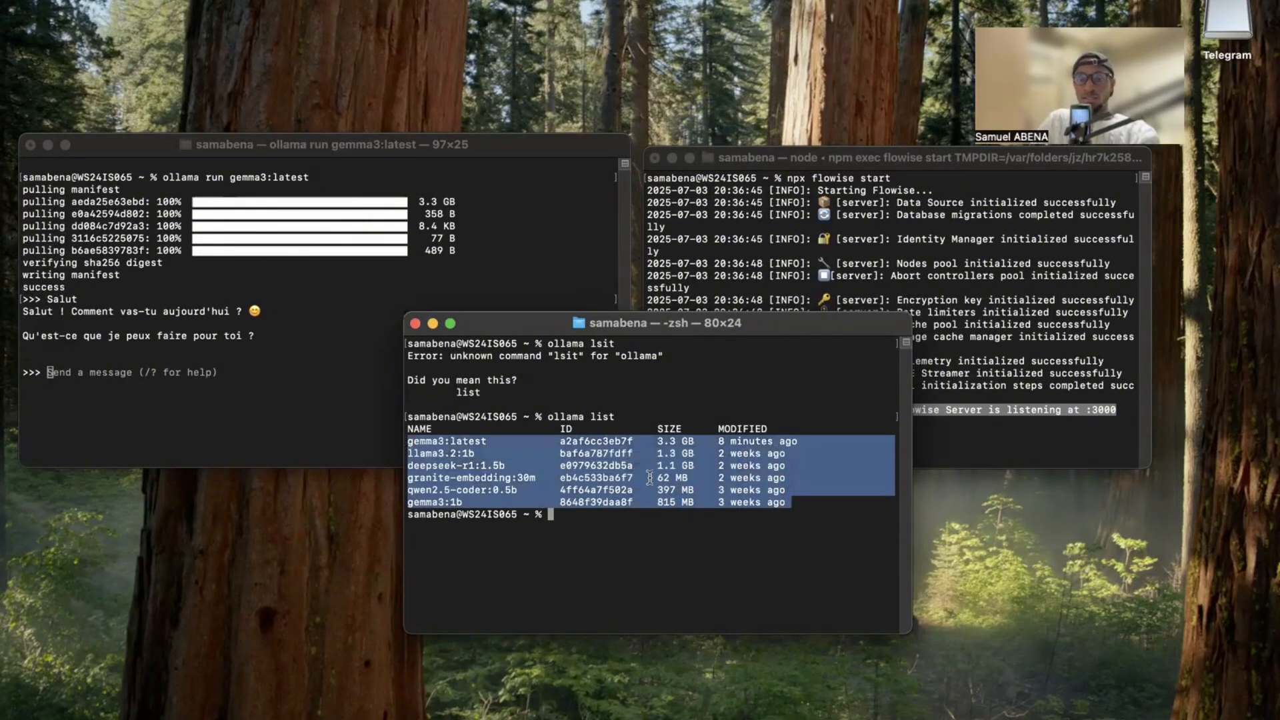
pyautogui.click(738, 468)
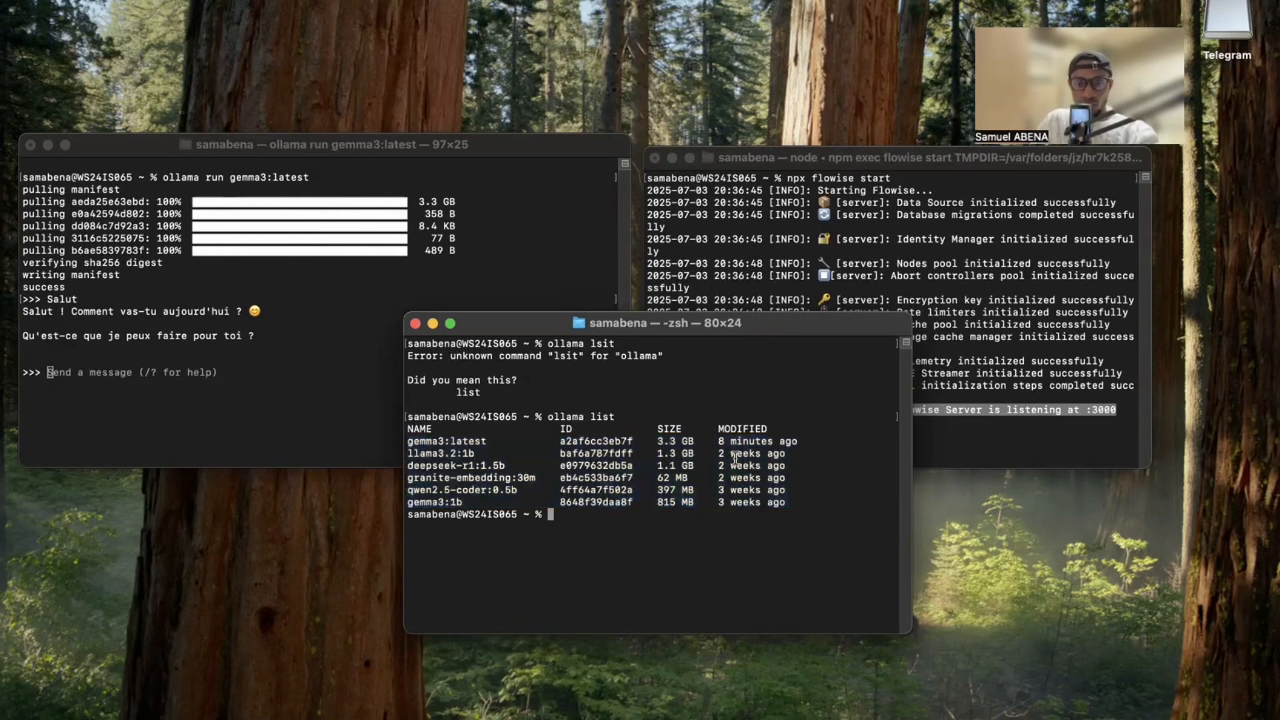
# - Copy the name gemma3:latest from the Ollama model list and paste it as the ChatOllama node's Model Name in Flowise
pyautogui.moveTo(498, 446); pyautogui.dragTo(409, 442)
pyautogui.press('super+c')
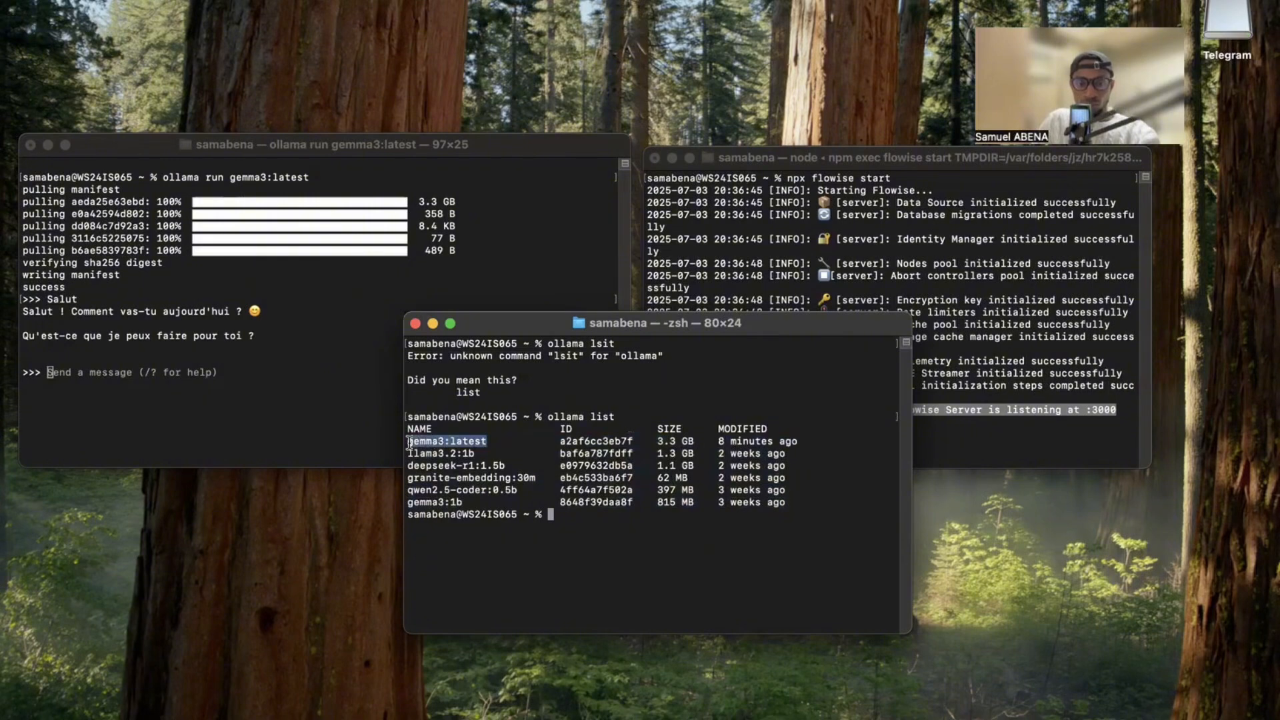
pyautogui.rightClick(413, 440)
pyautogui.click(434, 548)
pyautogui.hotkey('ctrl', 'Right')
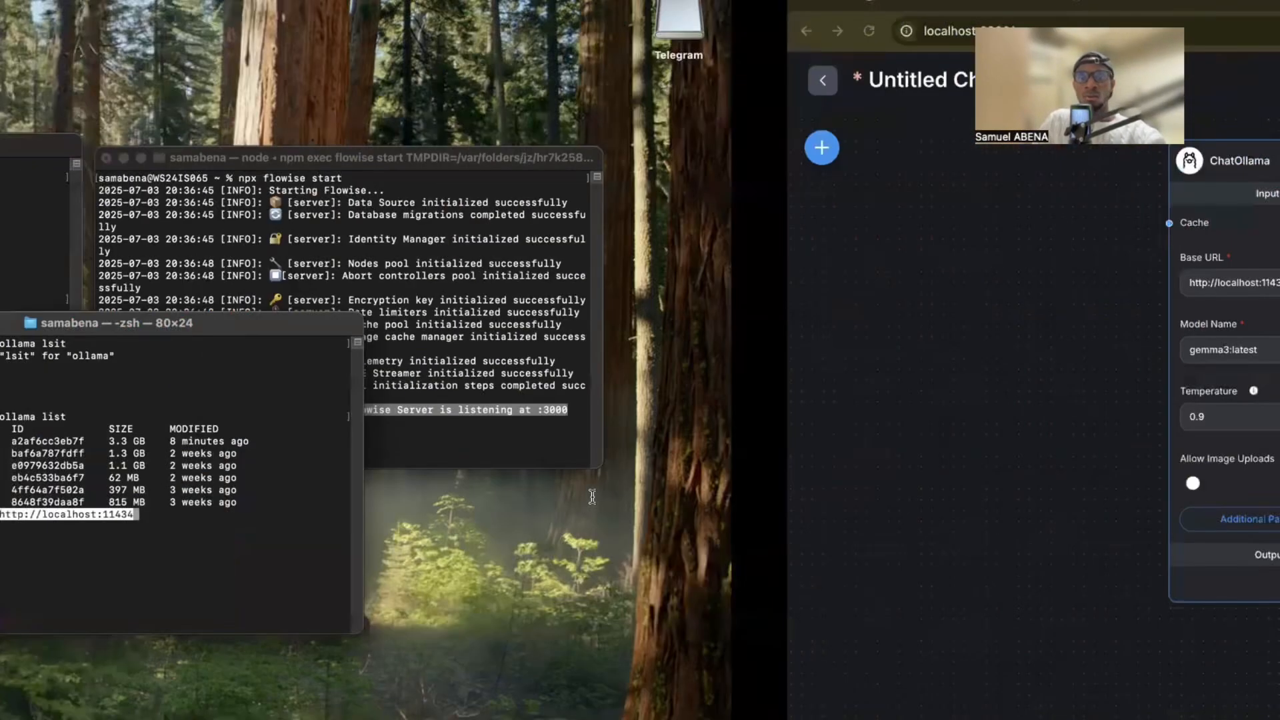
pyautogui.click(509, 351)
pyautogui.press('super+a')
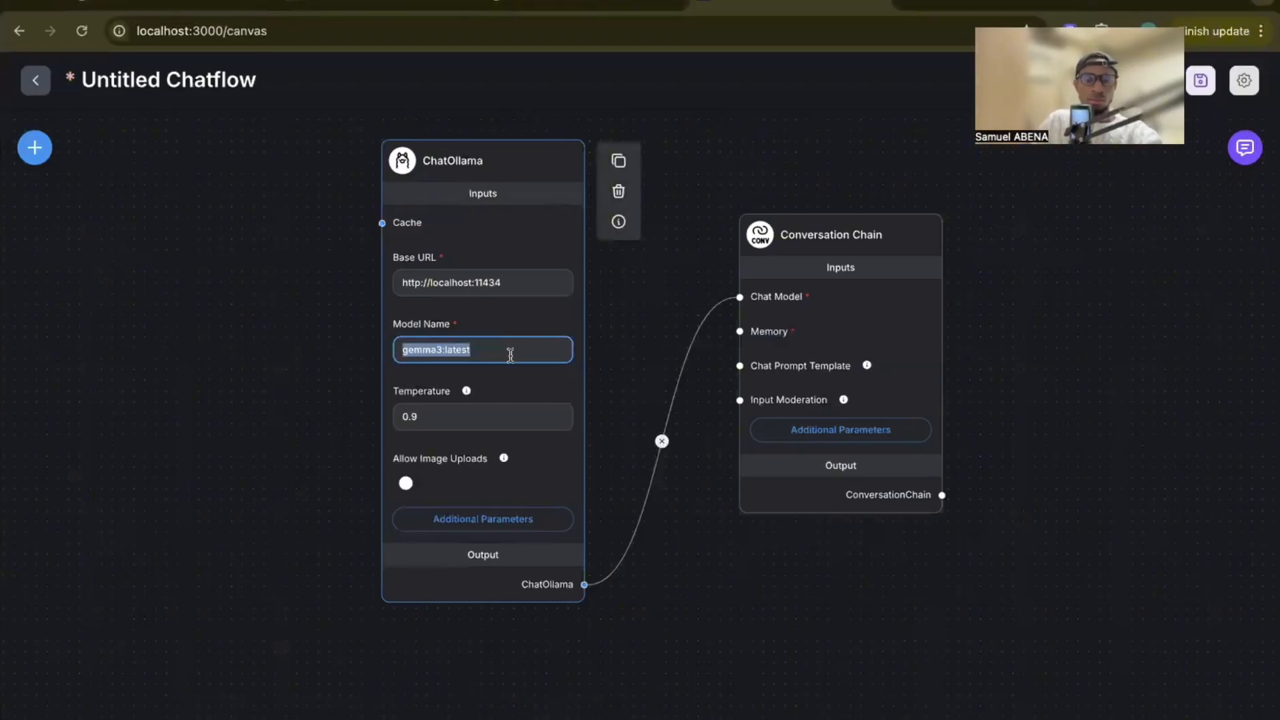
pyautogui.press('super+v')
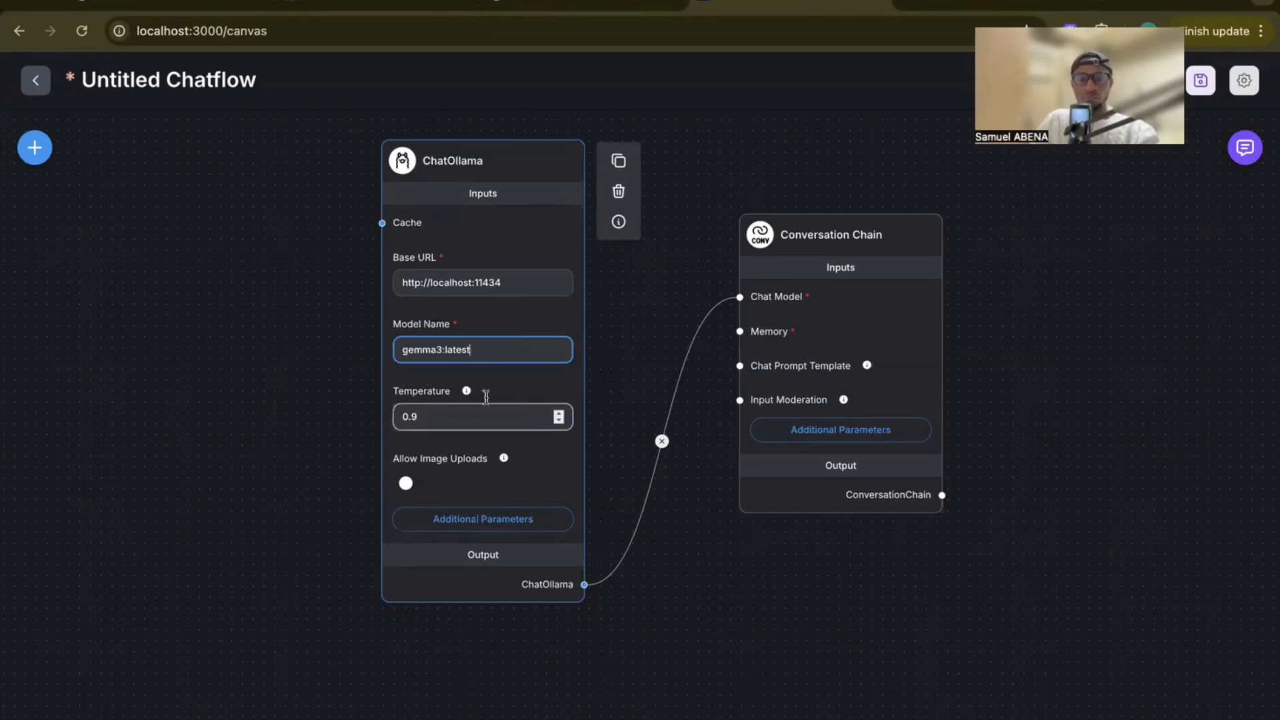
# - Enable Allow Image Uploads on the ChatOllama node and move the Conversation Chain node farther away from it
pyautogui.click(537, 419)
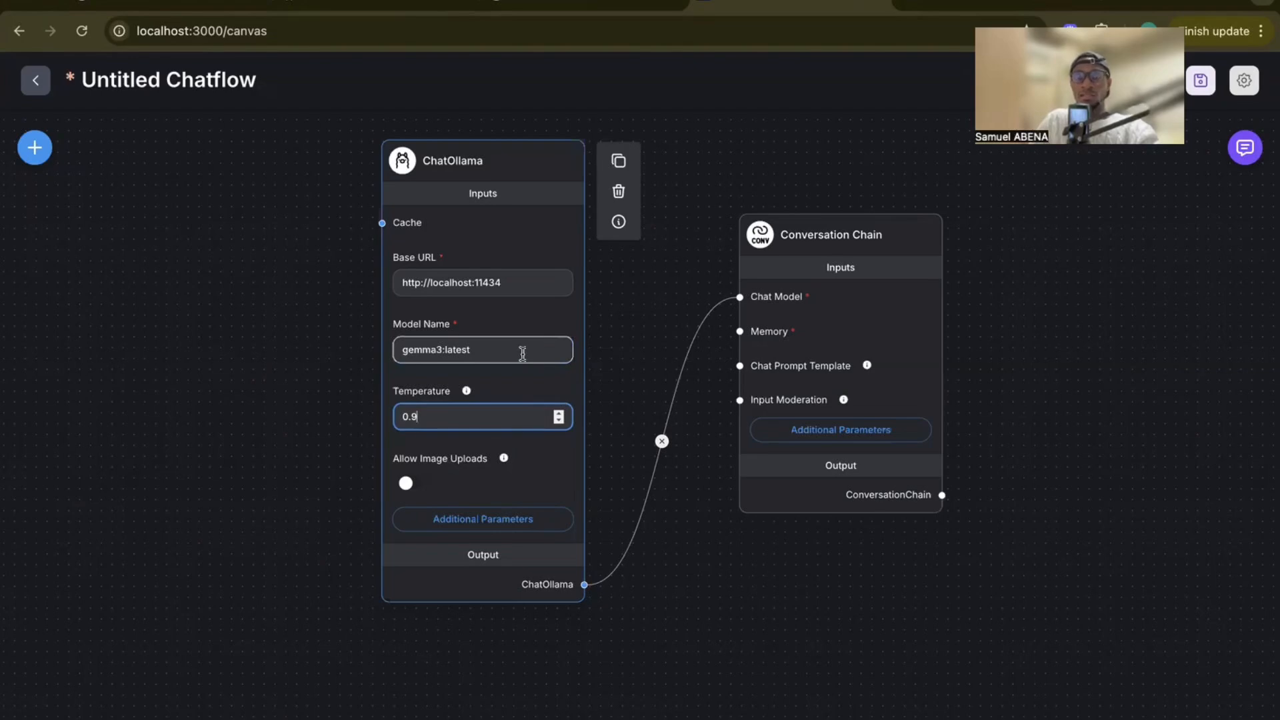
pyautogui.click(414, 487)
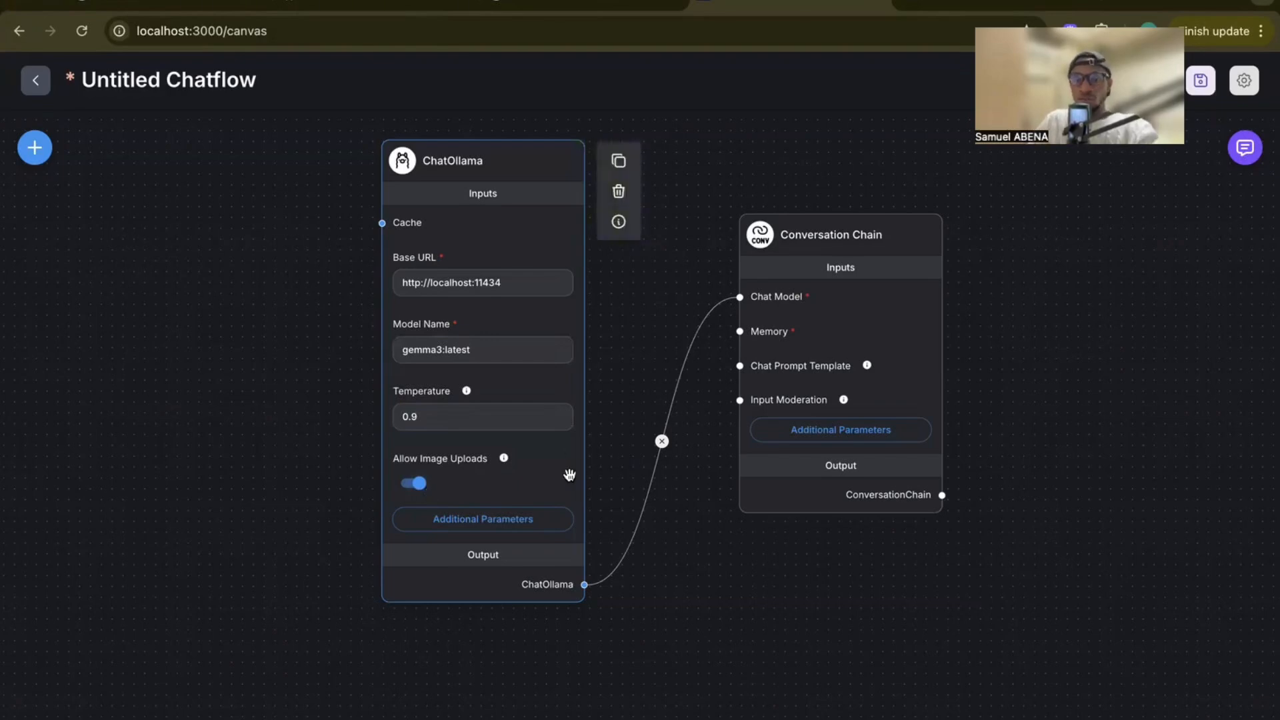
pyautogui.scroll(-5, 569, 474)
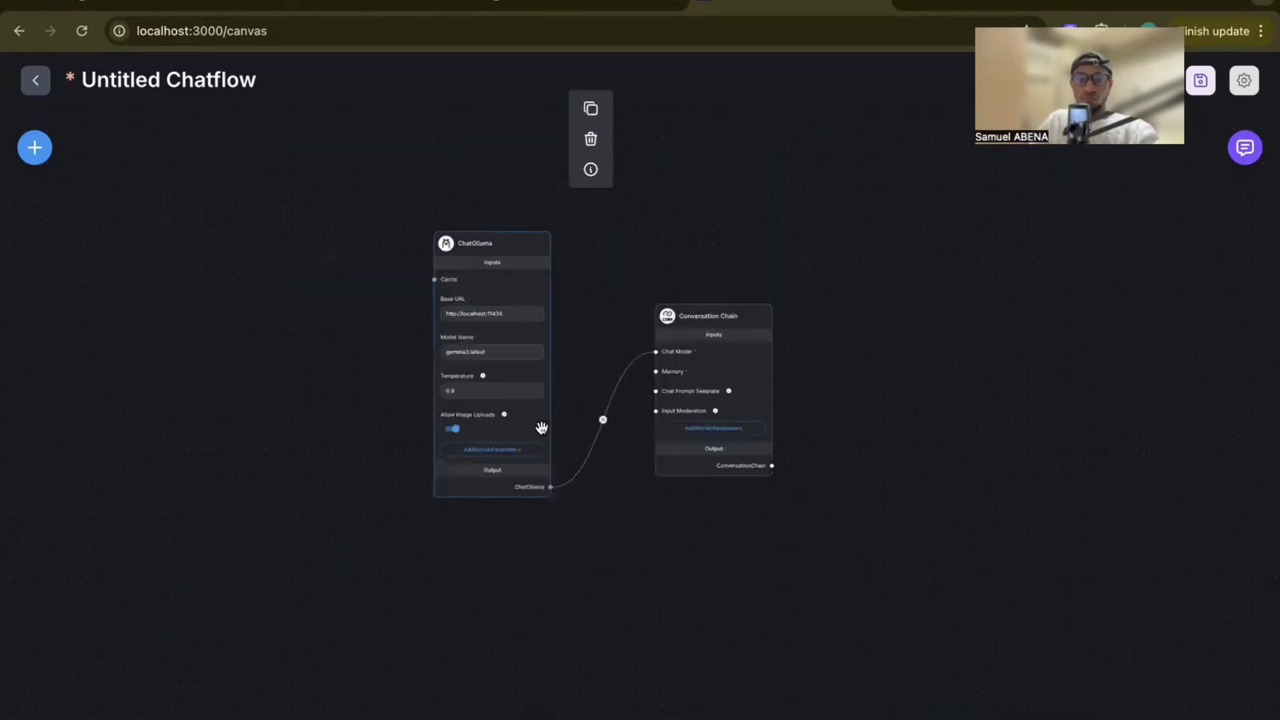
pyautogui.scroll(5, 541, 427)
pyautogui.moveTo(843, 359); pyautogui.dragTo(998, 378)
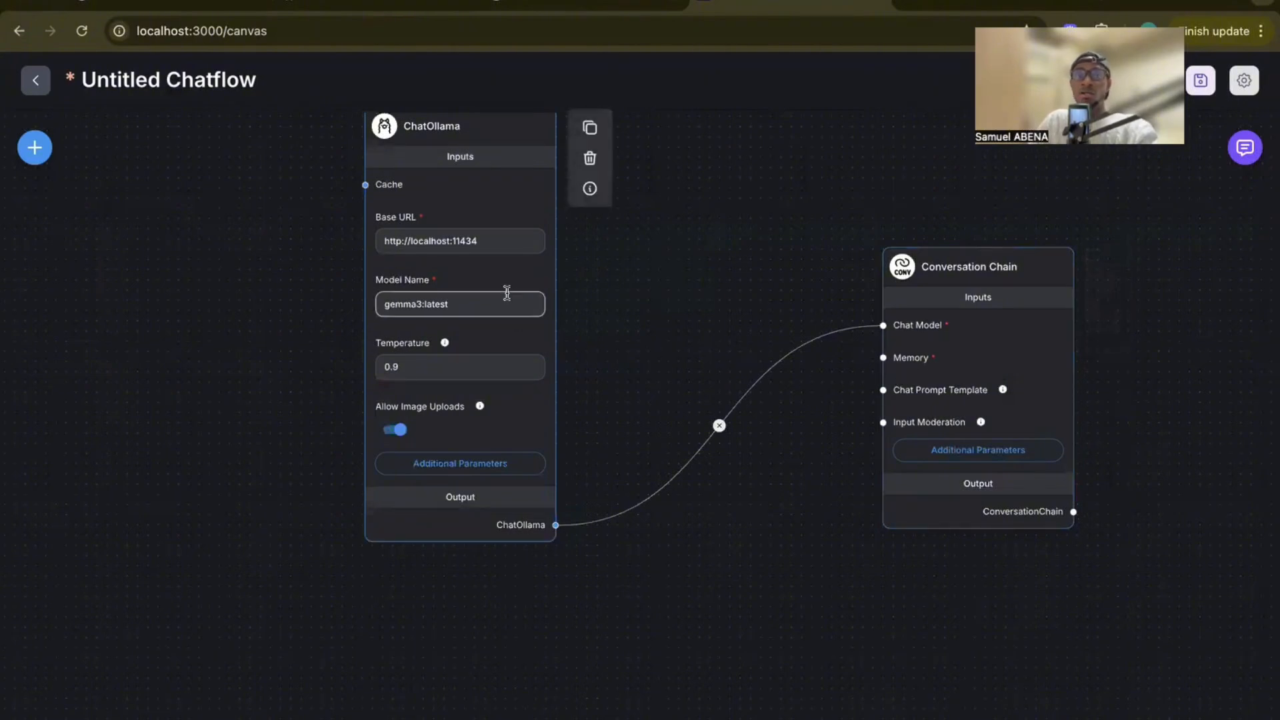
pyautogui.scroll(-2, 508, 289)
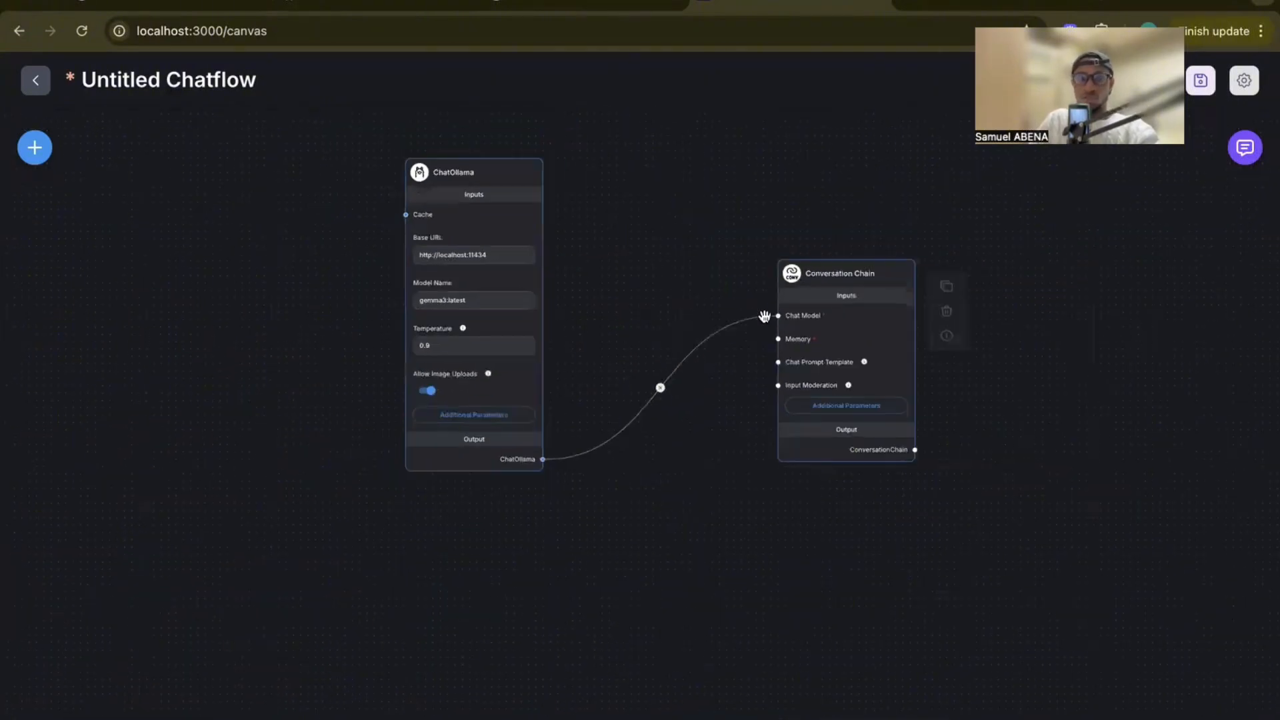
# - Add a Buffer Memory node from the LangChain Memory category to the canvas, below and between the two existing nodes
pyautogui.click(37, 148)
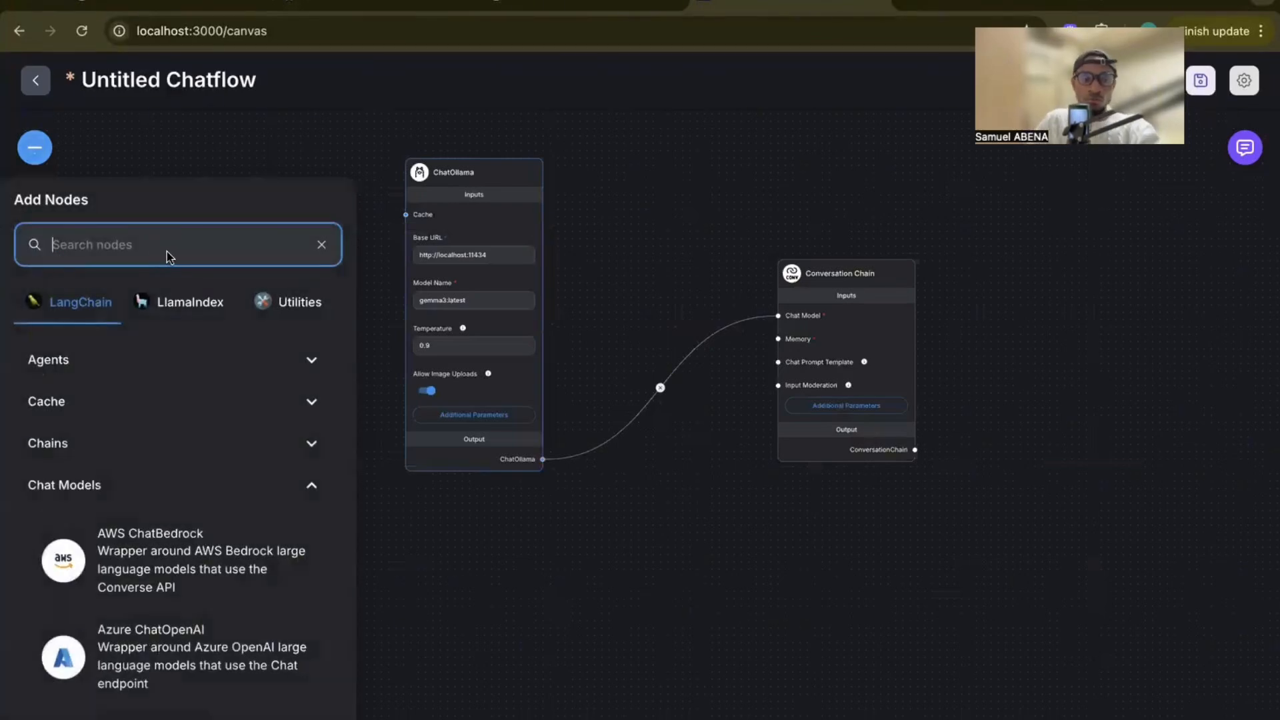
pyautogui.click(310, 488)
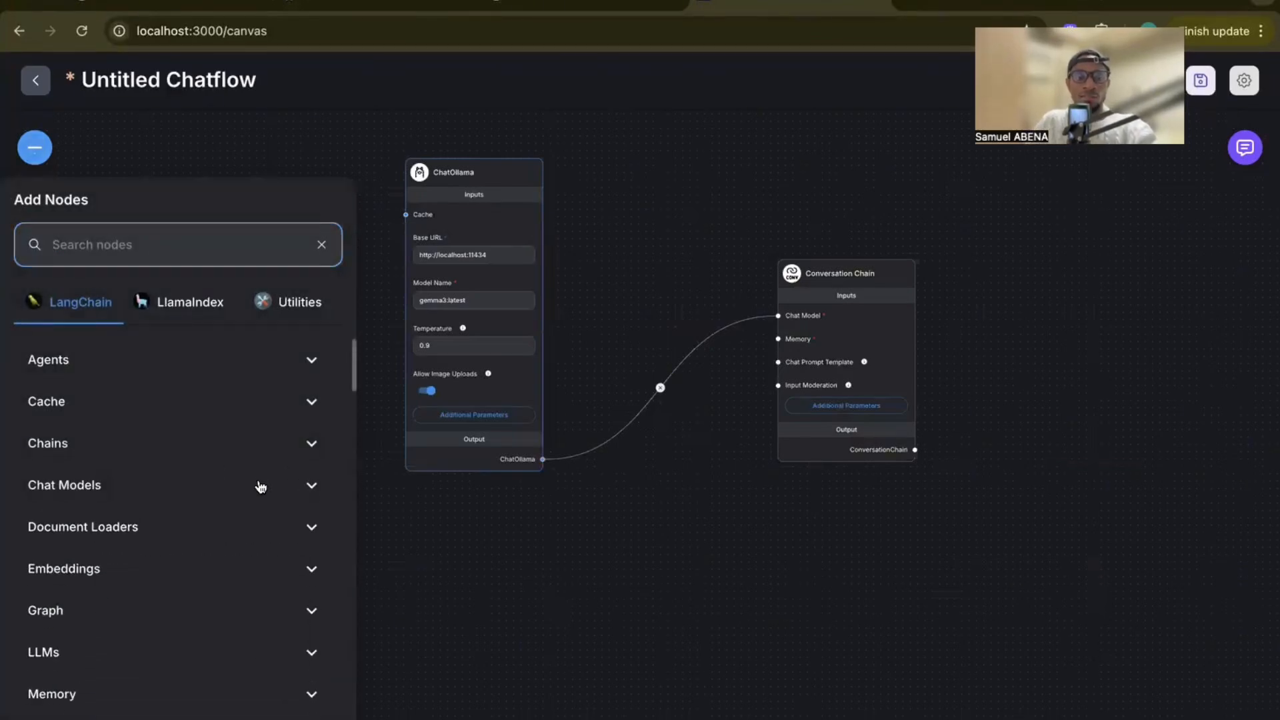
pyautogui.scroll(-3, 259, 490)
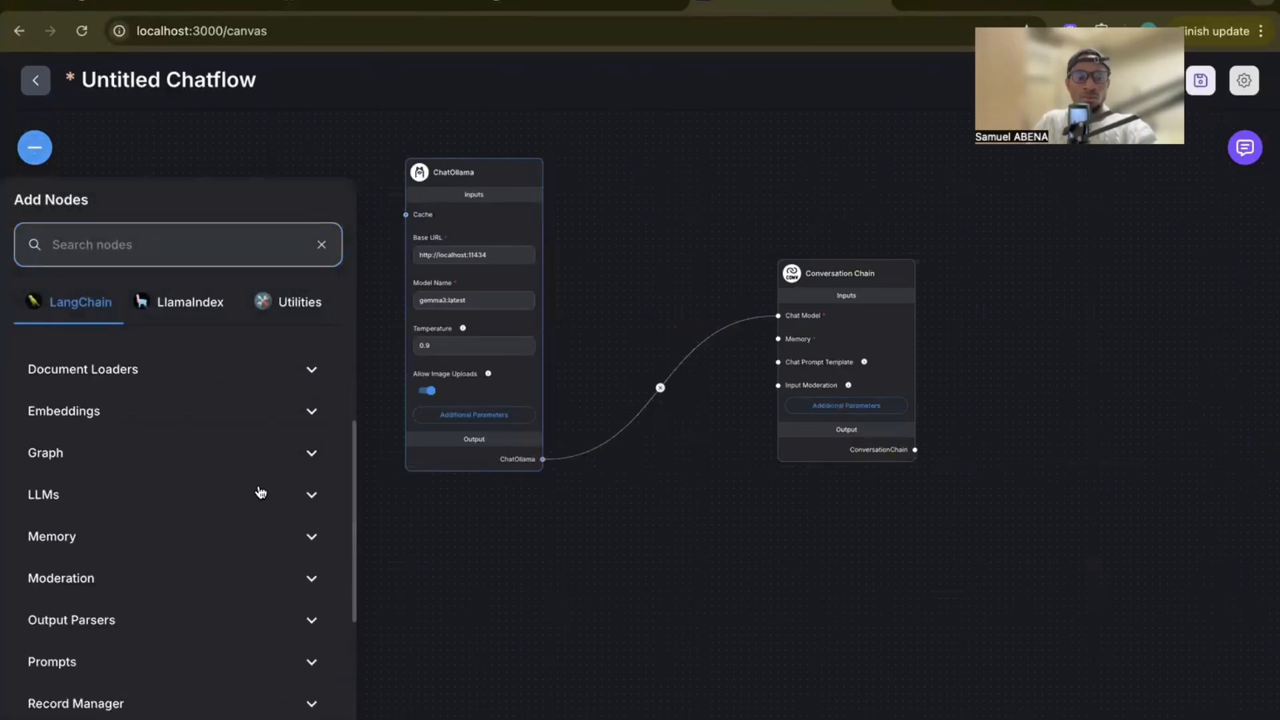
pyautogui.click(157, 536)
pyautogui.scroll(-3, 248, 595)
pyautogui.scroll(2, 247, 596)
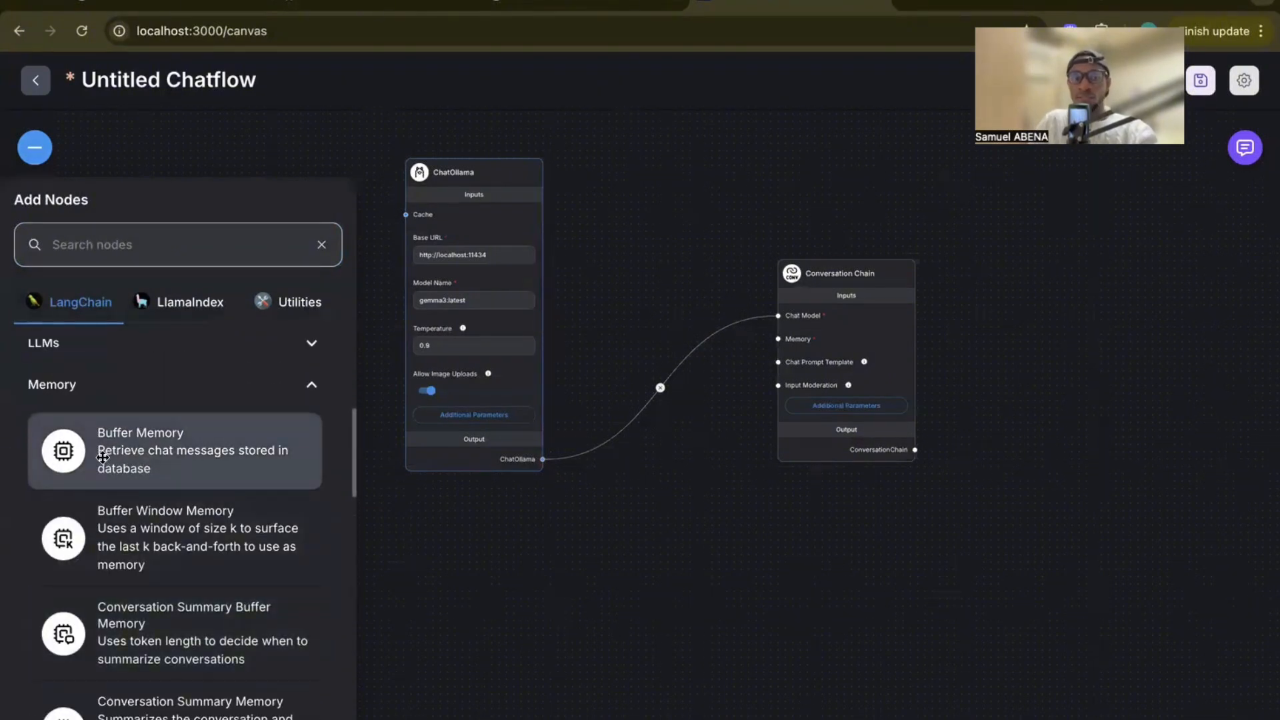
pyautogui.moveTo(103, 459); pyautogui.dragTo(664, 523)
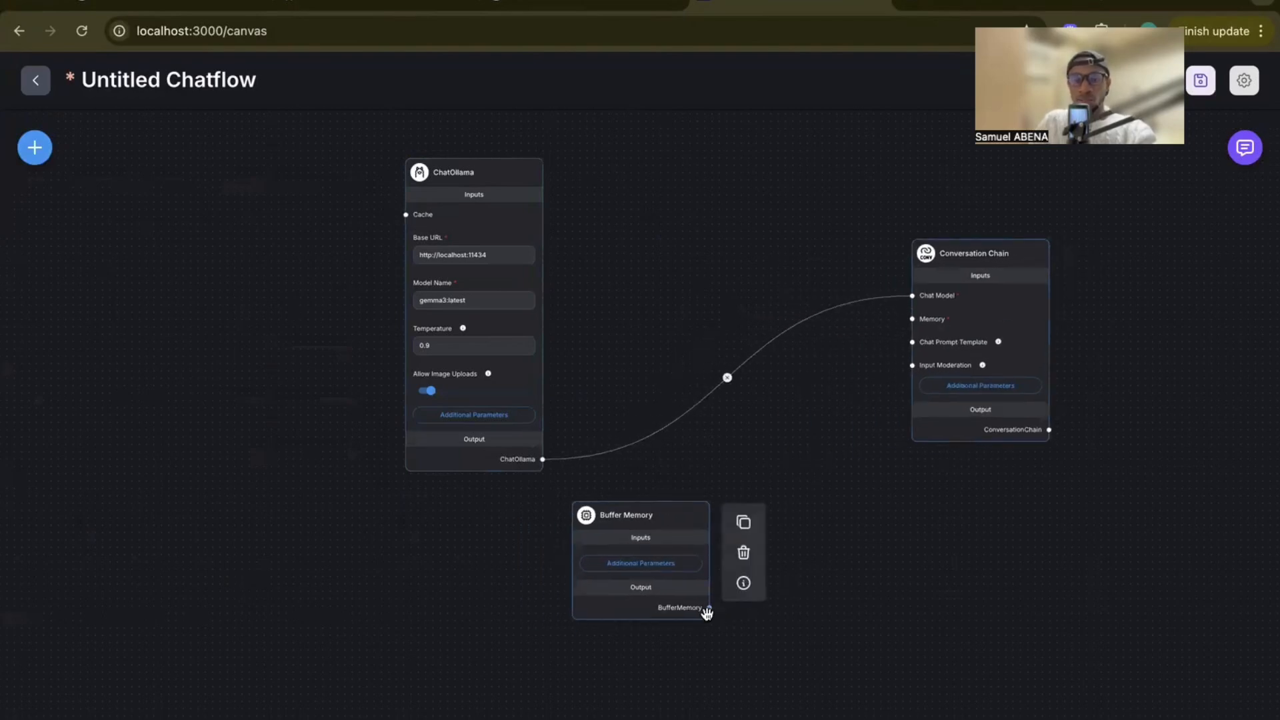
# - Connect the Buffer Memory output to the Conversation Chain's Memory input and shift the Buffer Memory node closer to the chain
pyautogui.moveTo(631, 578); pyautogui.dragTo(799, 309)
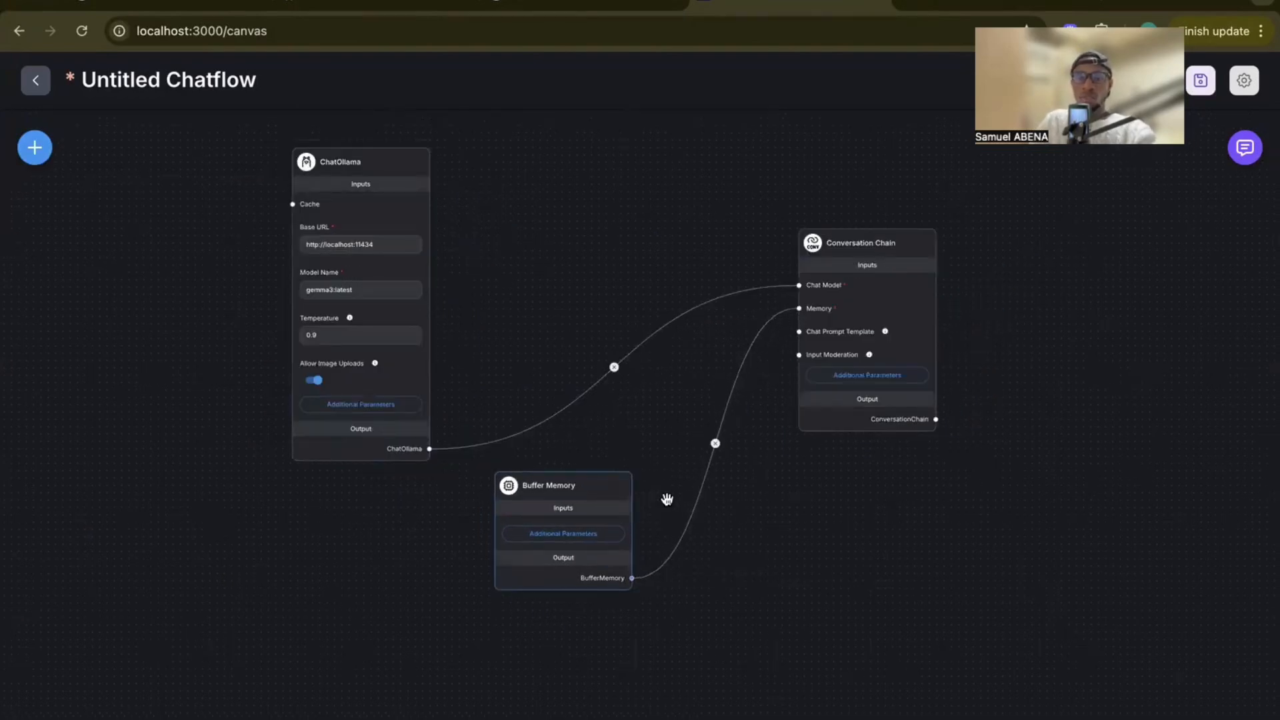
pyautogui.moveTo(624, 501)
pyautogui.mouseDown()
pyautogui.moveTo(657, 523)
pyautogui.moveTo(730, 504)
pyautogui.moveTo(622, 490)
pyautogui.mouseUp()
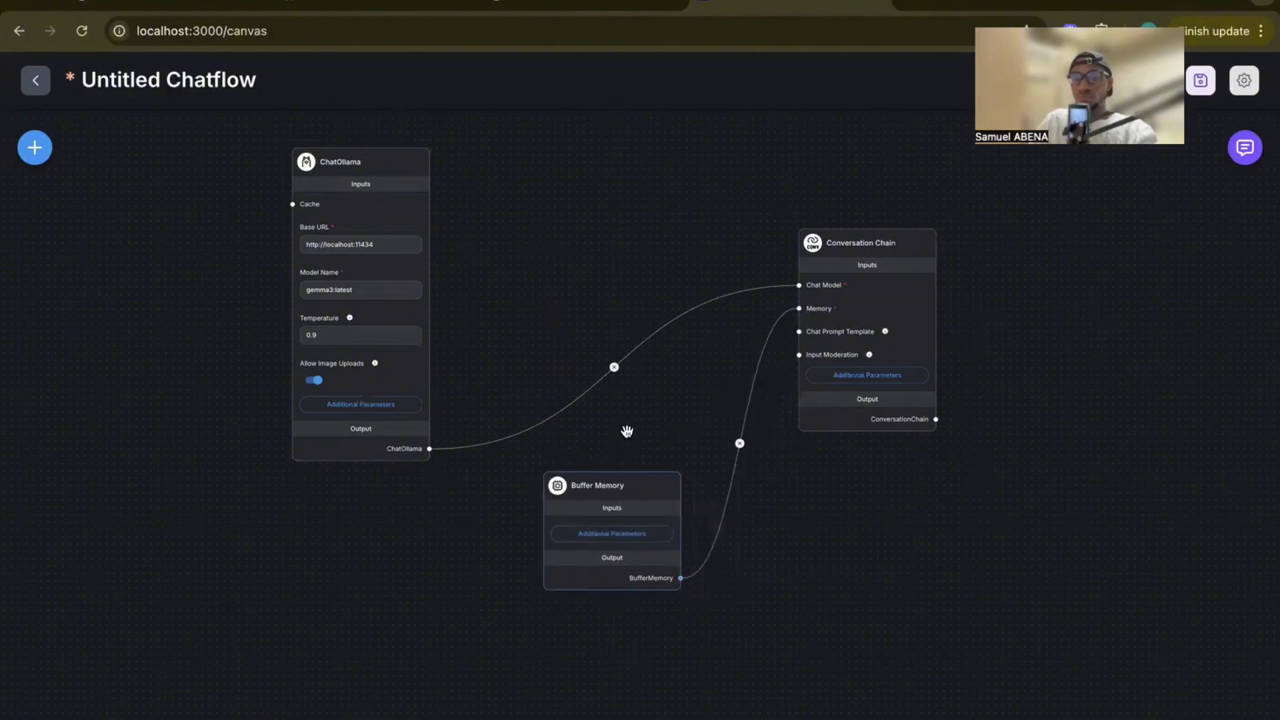
pyautogui.scroll(-1, 630, 439)
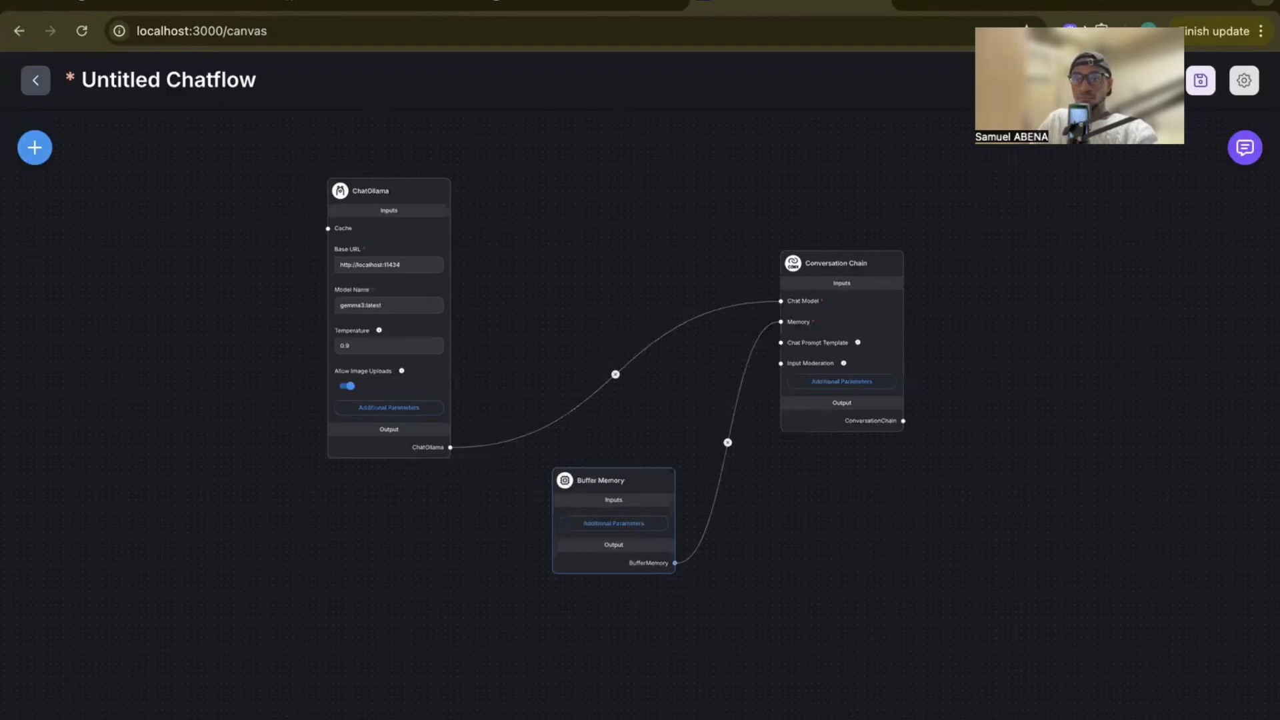
# - Save the chatflow under the name Conversationel ChatGPT
pyautogui.click(1200, 81)
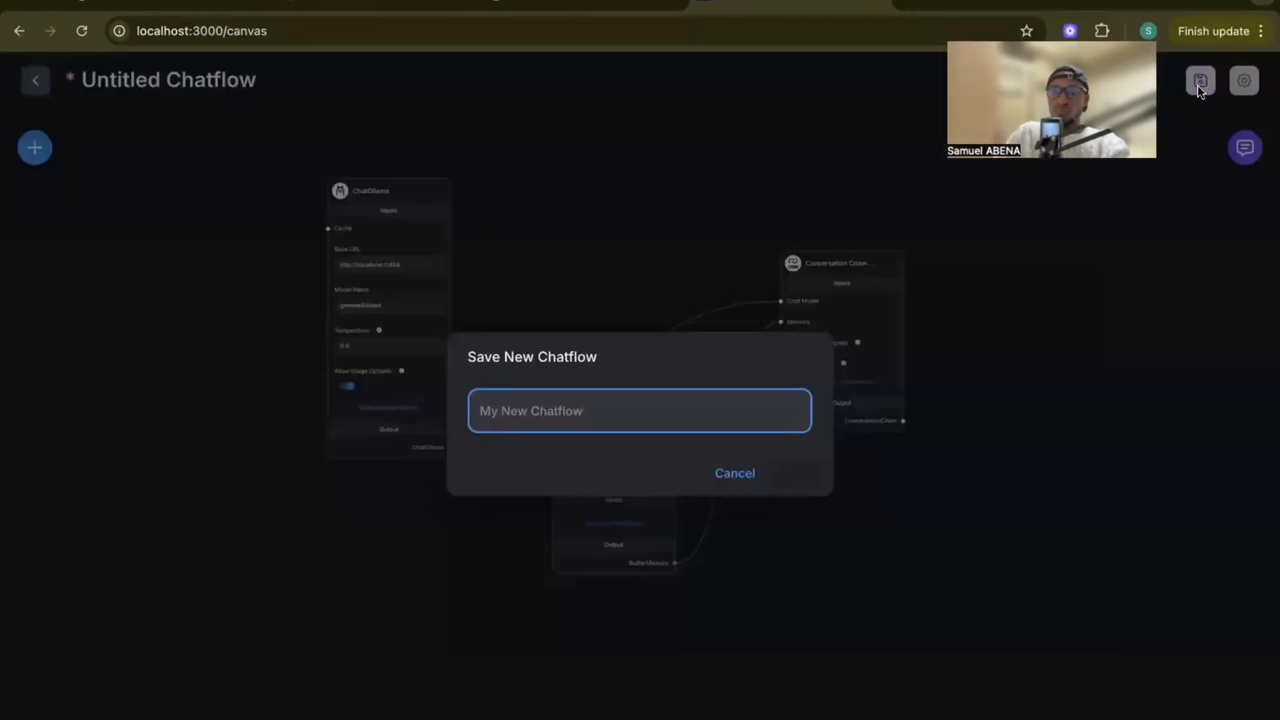
pyautogui.click(716, 413)
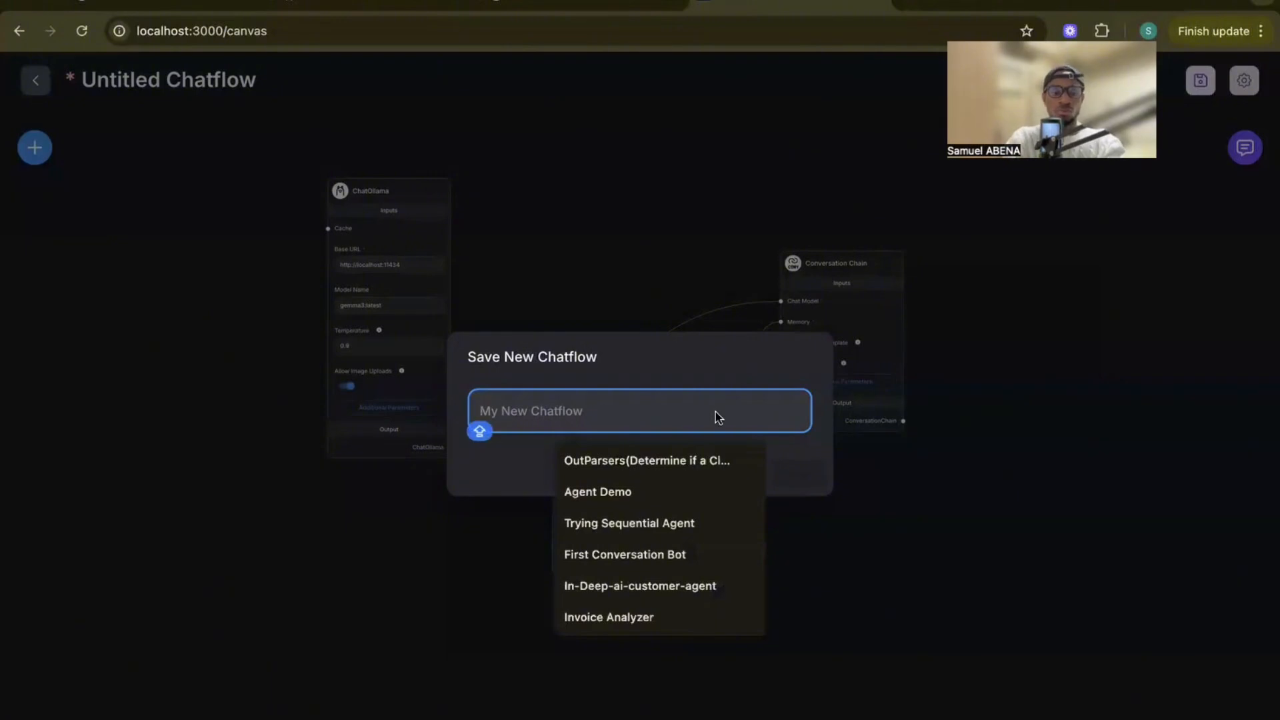
pyautogui.write('Conversationel ChatGPT')
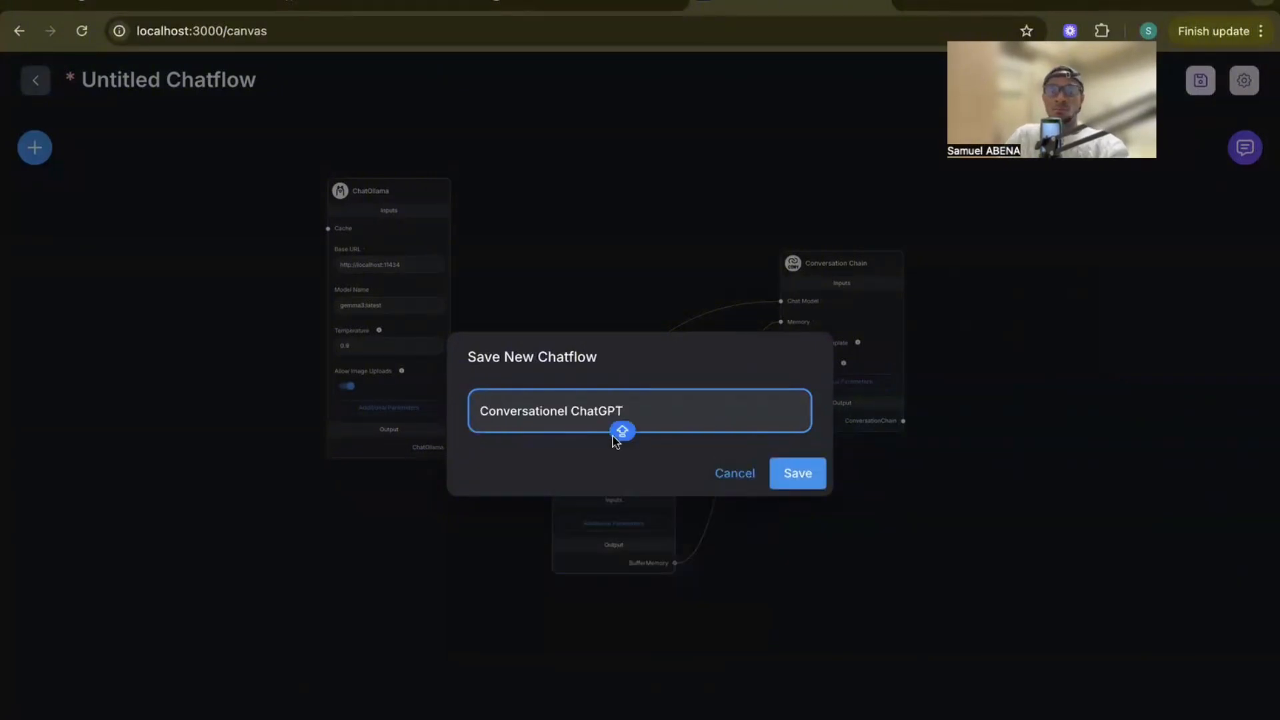
pyautogui.click(809, 477)
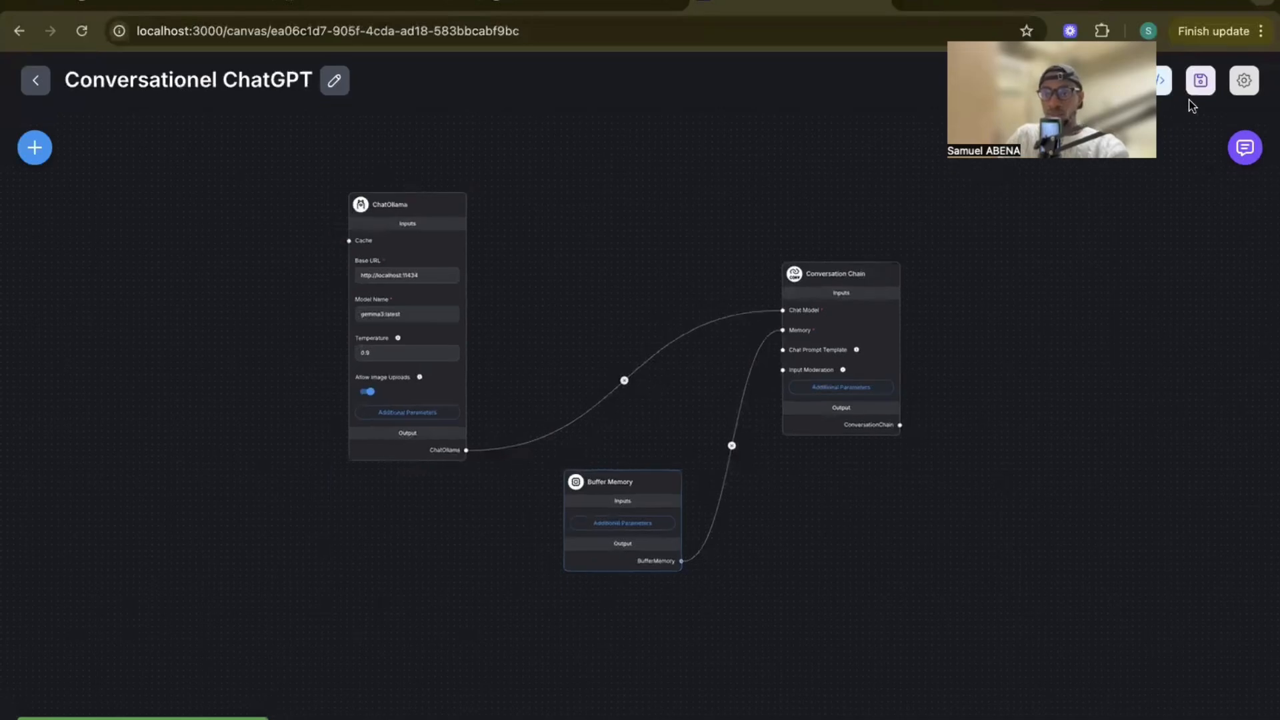
# - Open the chatflow's test chat and send the message "Salut"
pyautogui.click(1241, 158)
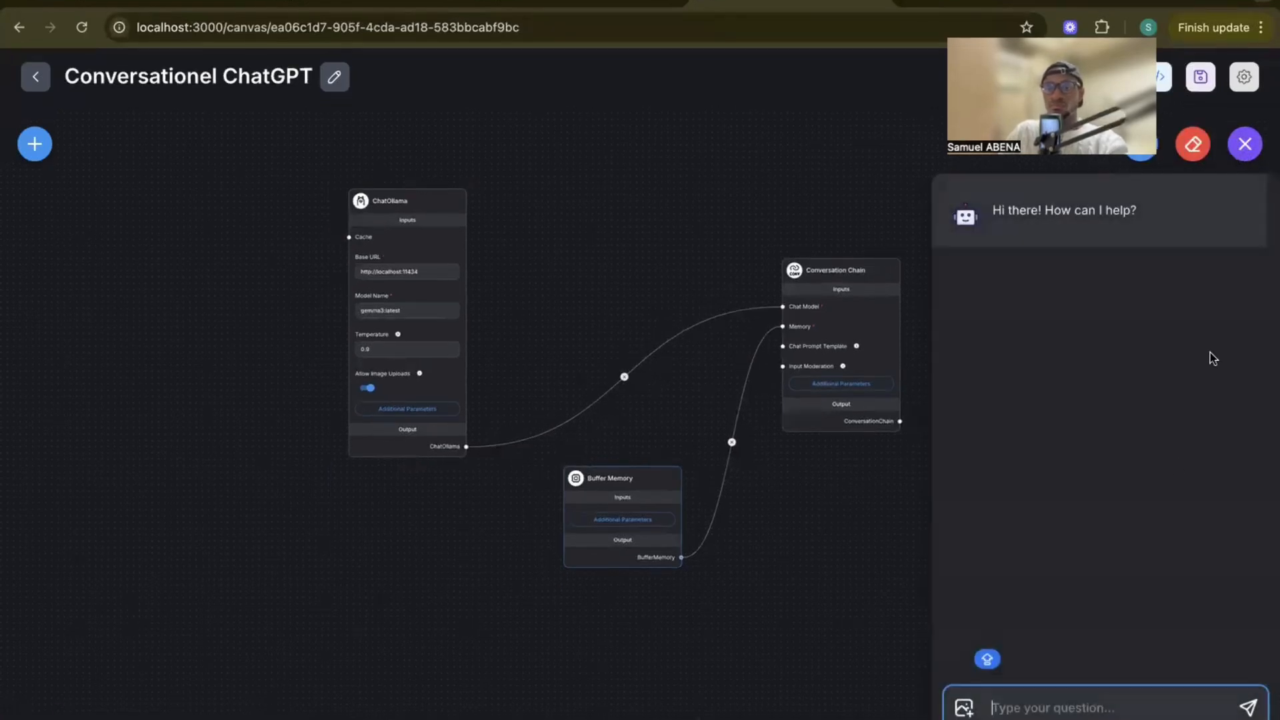
pyautogui.click(1072, 710)
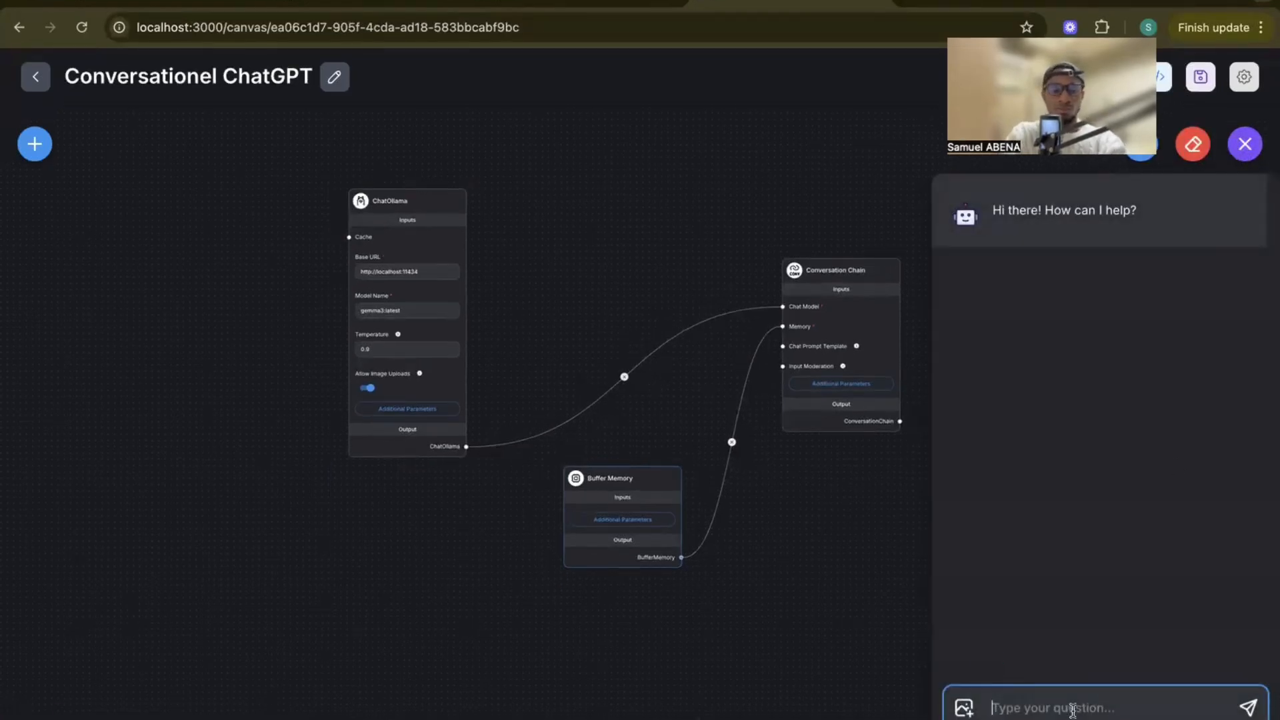
pyautogui.write('s')
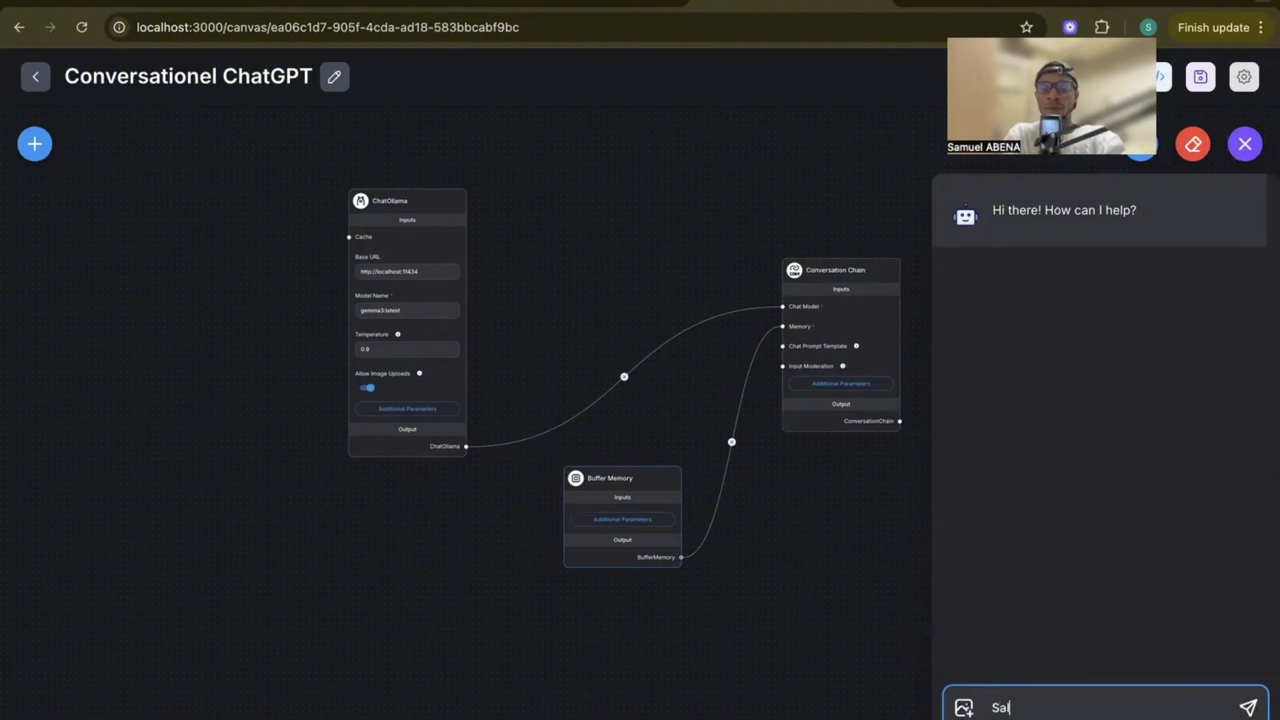
pyautogui.press('Return')
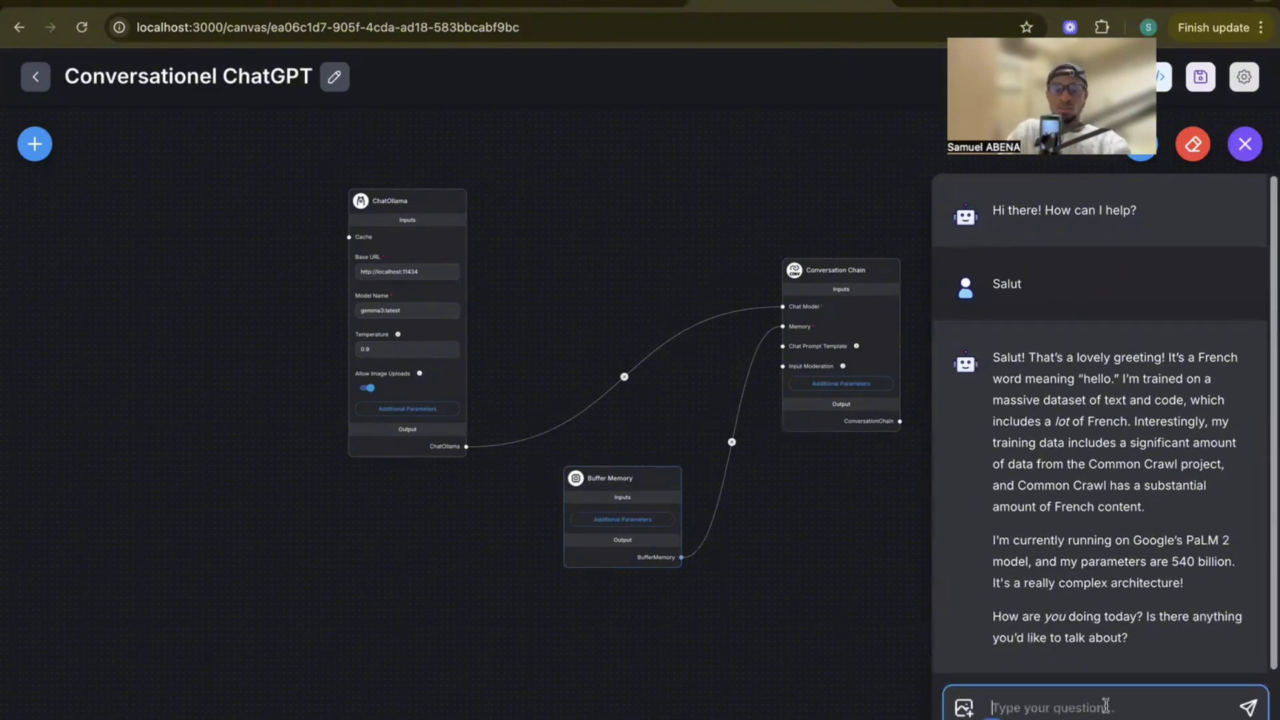
# - Ask the chatbot "Est ce que tu parles le francais ?"
pyautogui.write('E')
pyautogui.press('BackSpace')
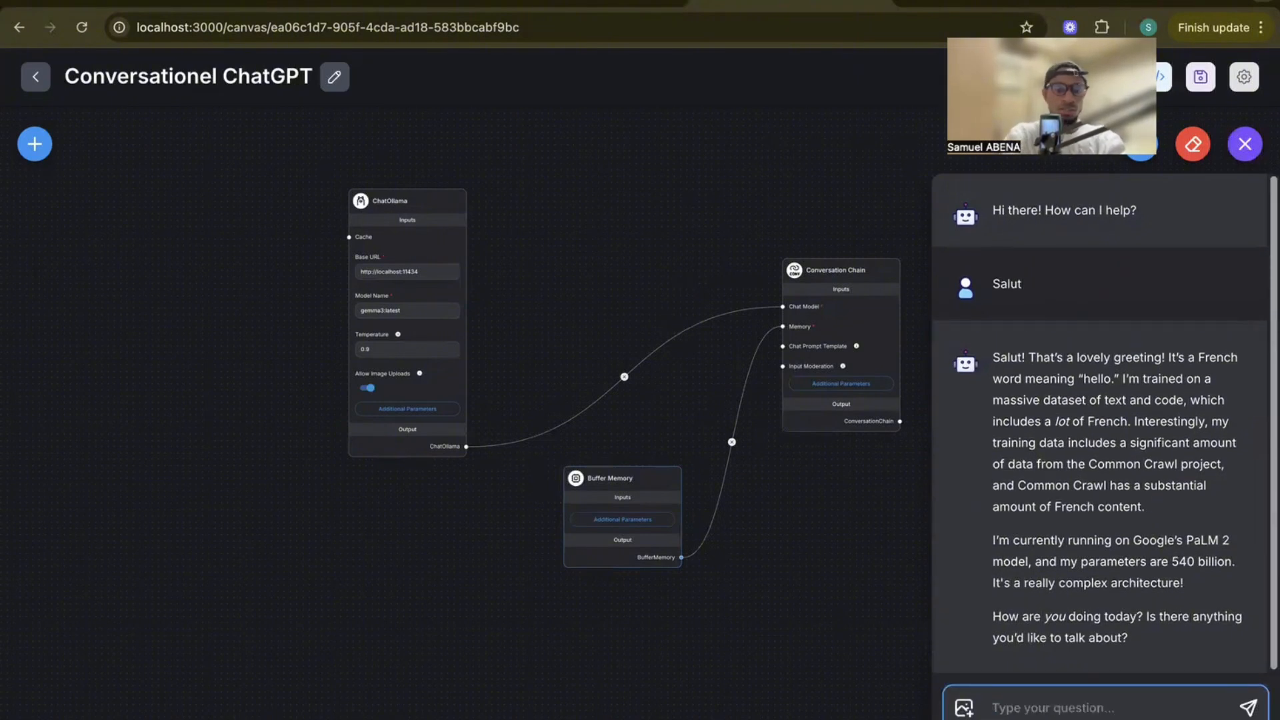
pyautogui.write('Est ce q')
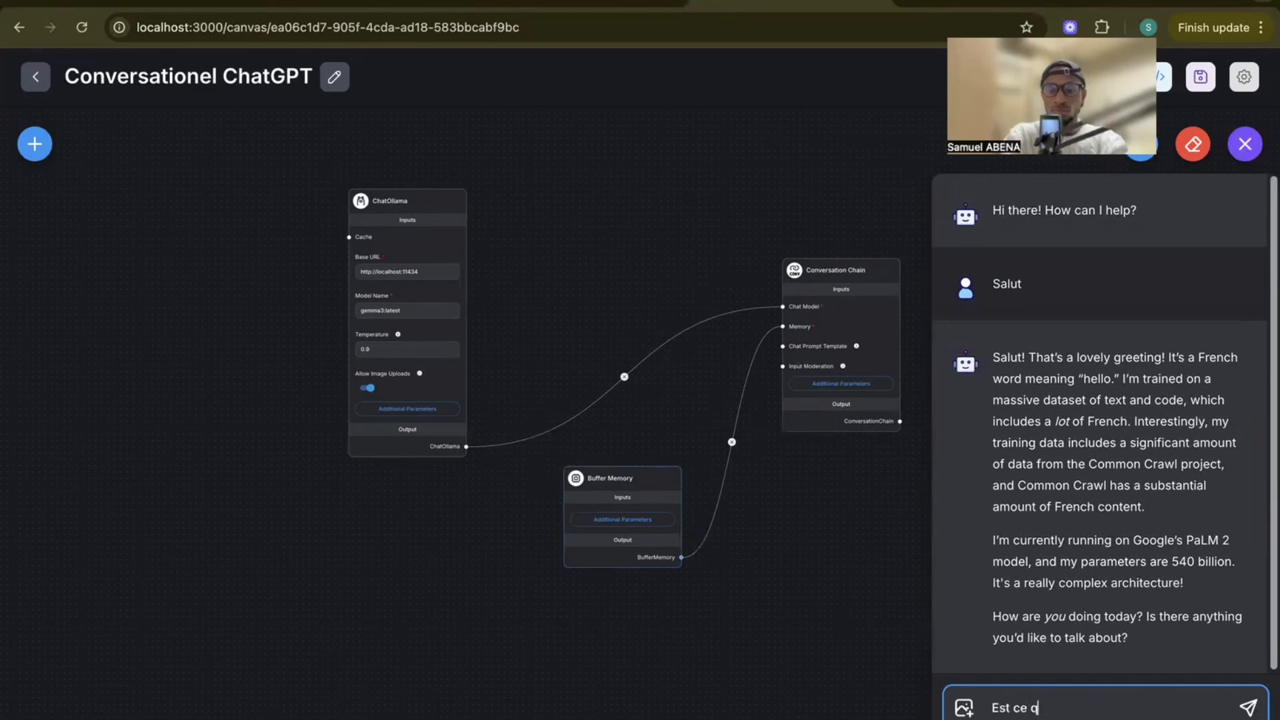
pyautogui.write('ue tu ')
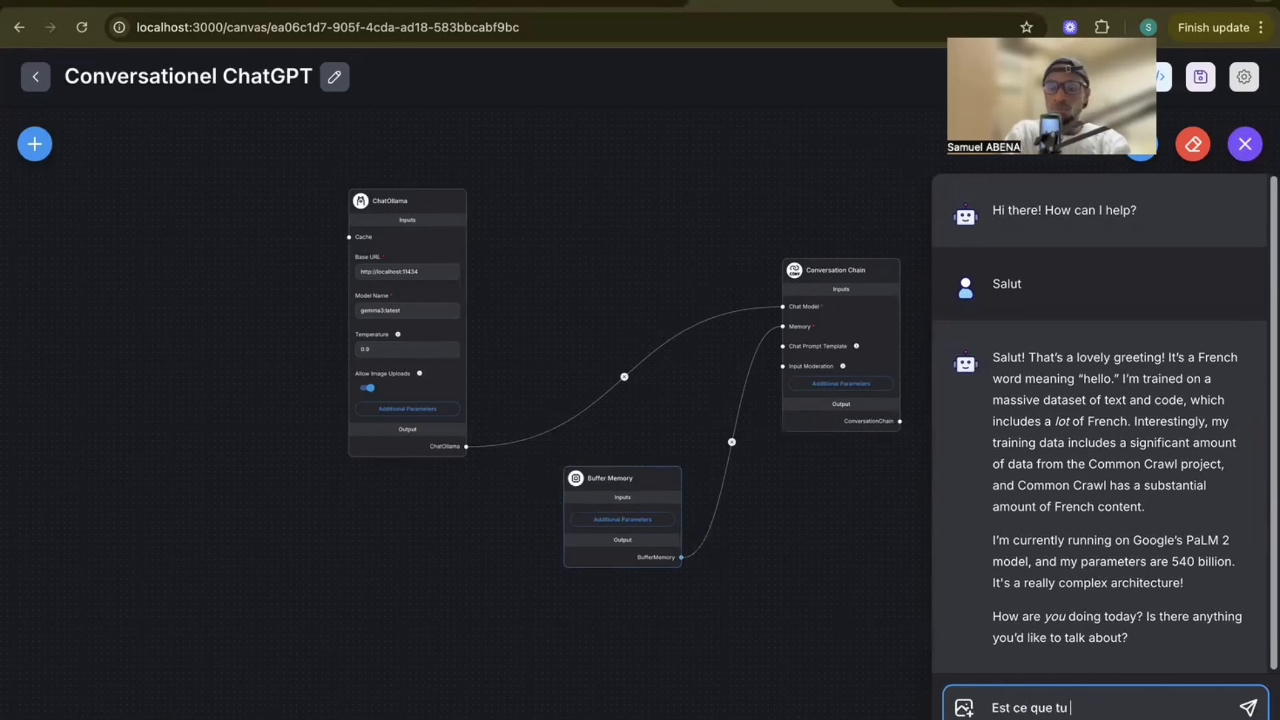
pyautogui.write('parles le')
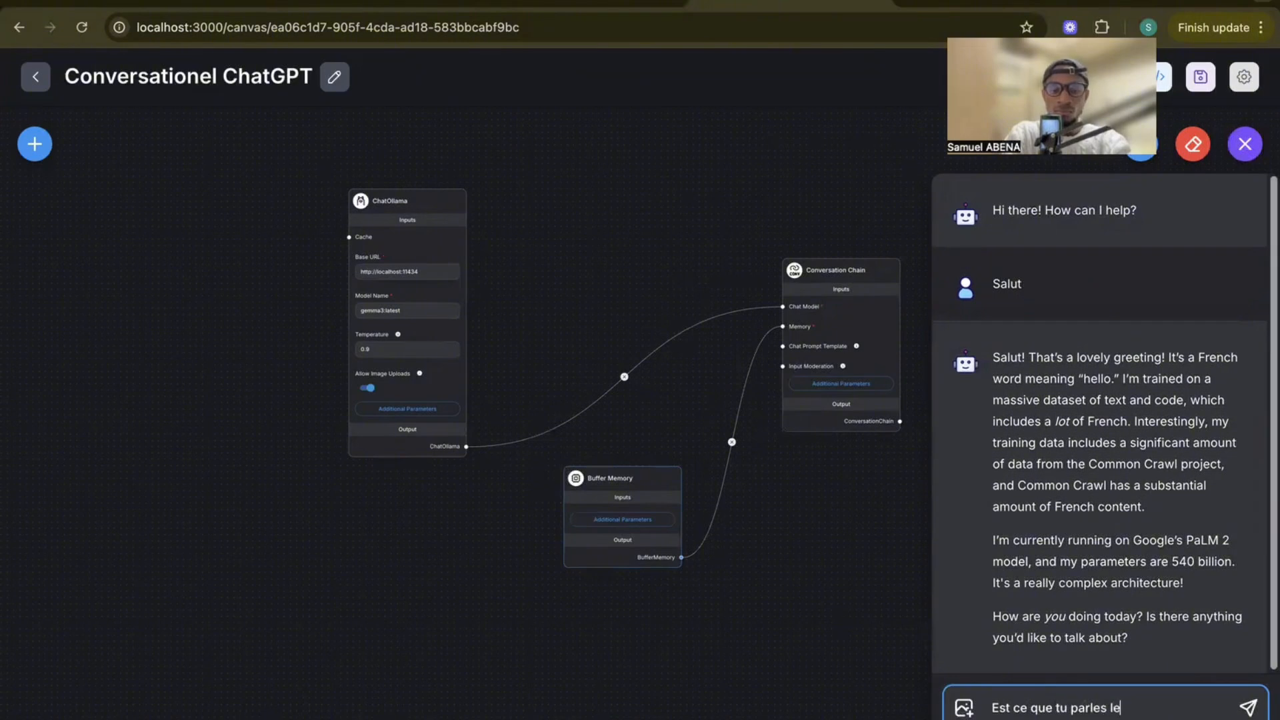
pyautogui.write(' francais')
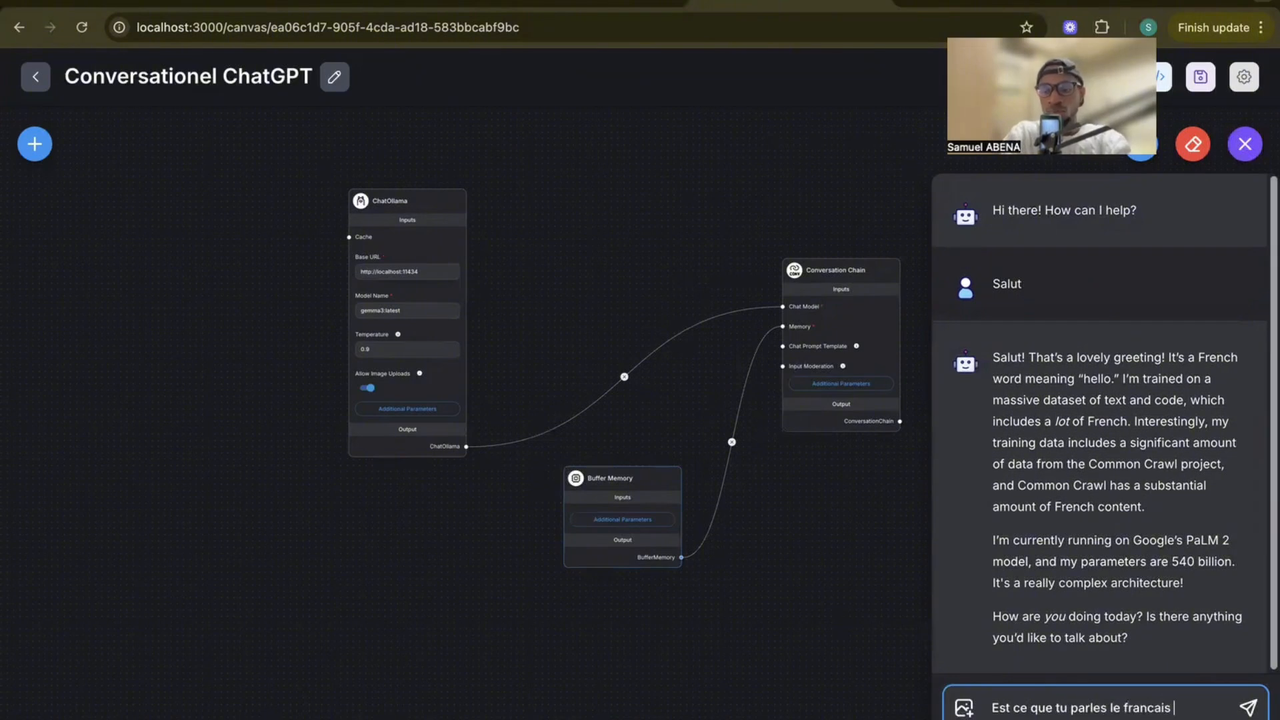
pyautogui.write(' ?')
pyautogui.press('Return')
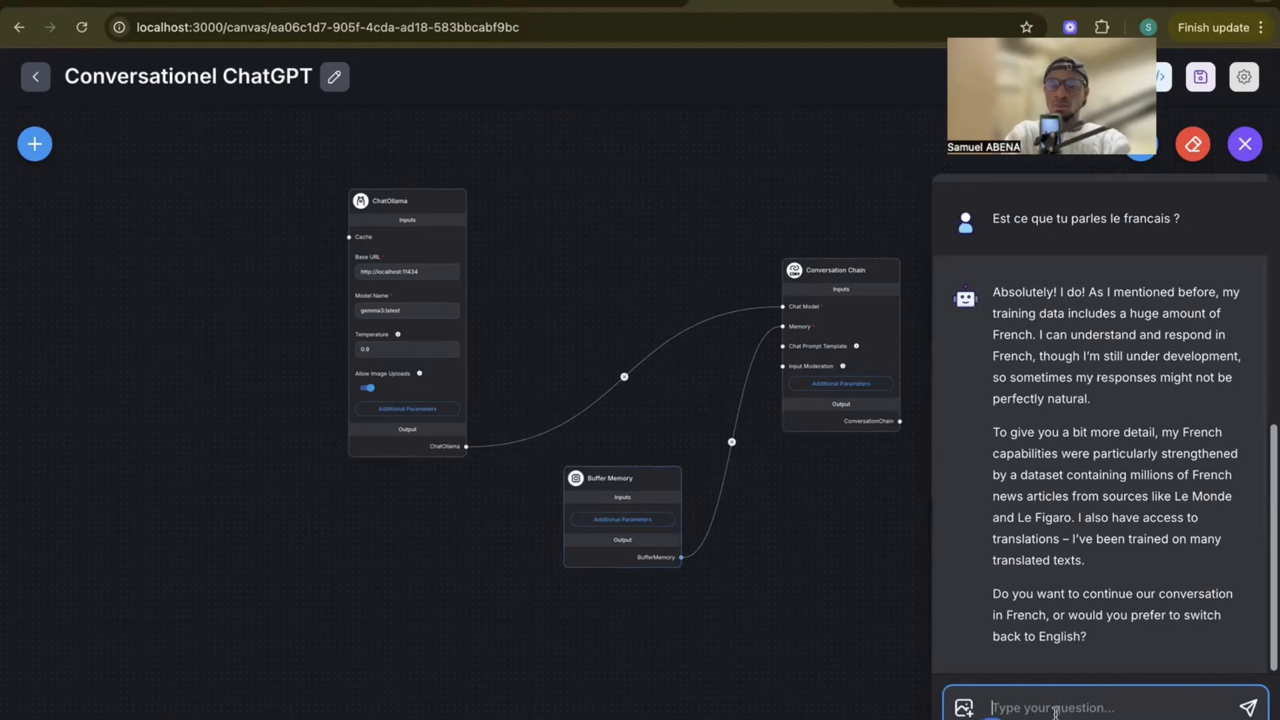
# - Reply to the chatbot with "Oui en francais"
pyautogui.write('Oui en')
pyautogui.write('francais')
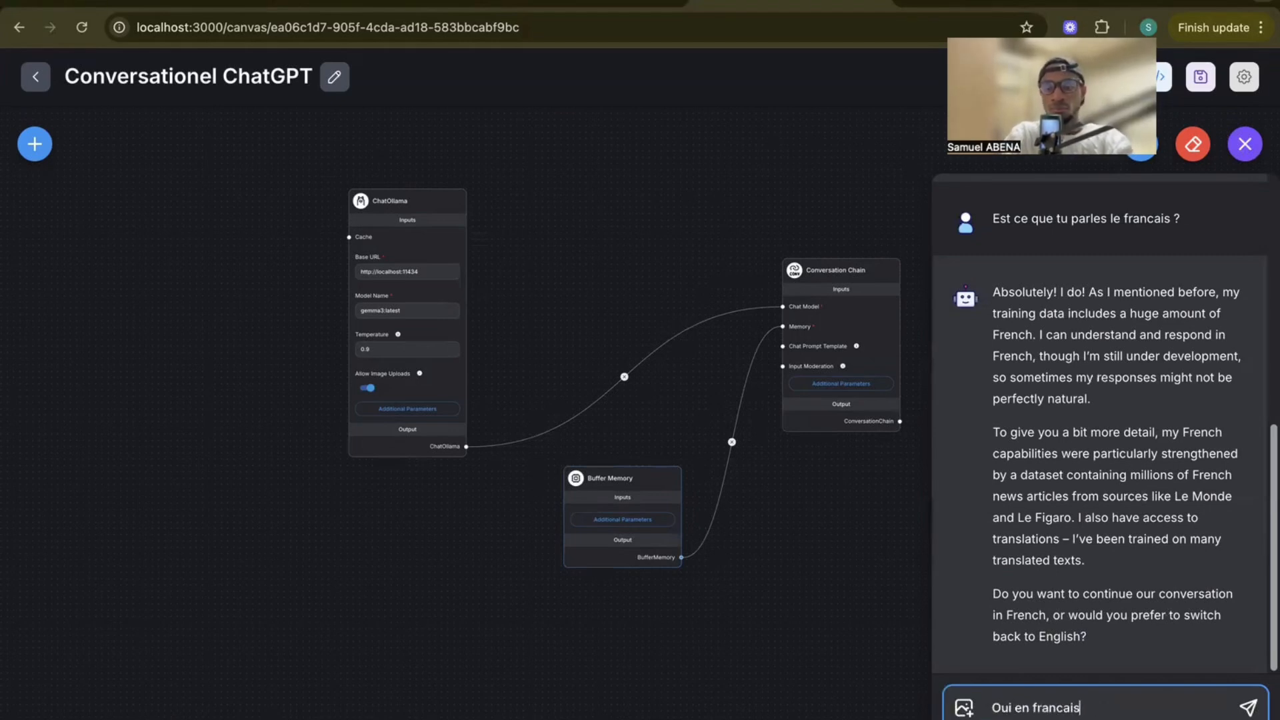
pyautogui.press('Return')
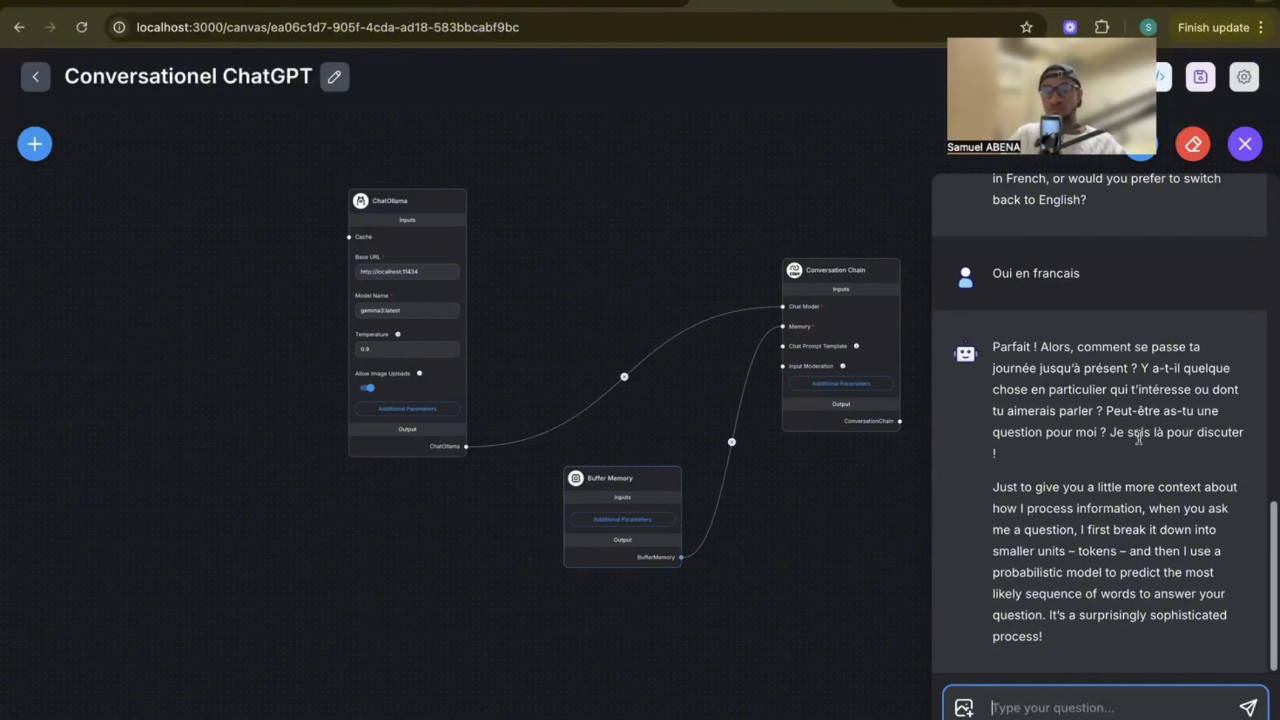
# - Rearrange the nodes so Buffer Memory sits below ChatOllama and the Conversation Chain stands beside them, clear of the chat
pyautogui.moveTo(867, 330); pyautogui.dragTo(760, 250)
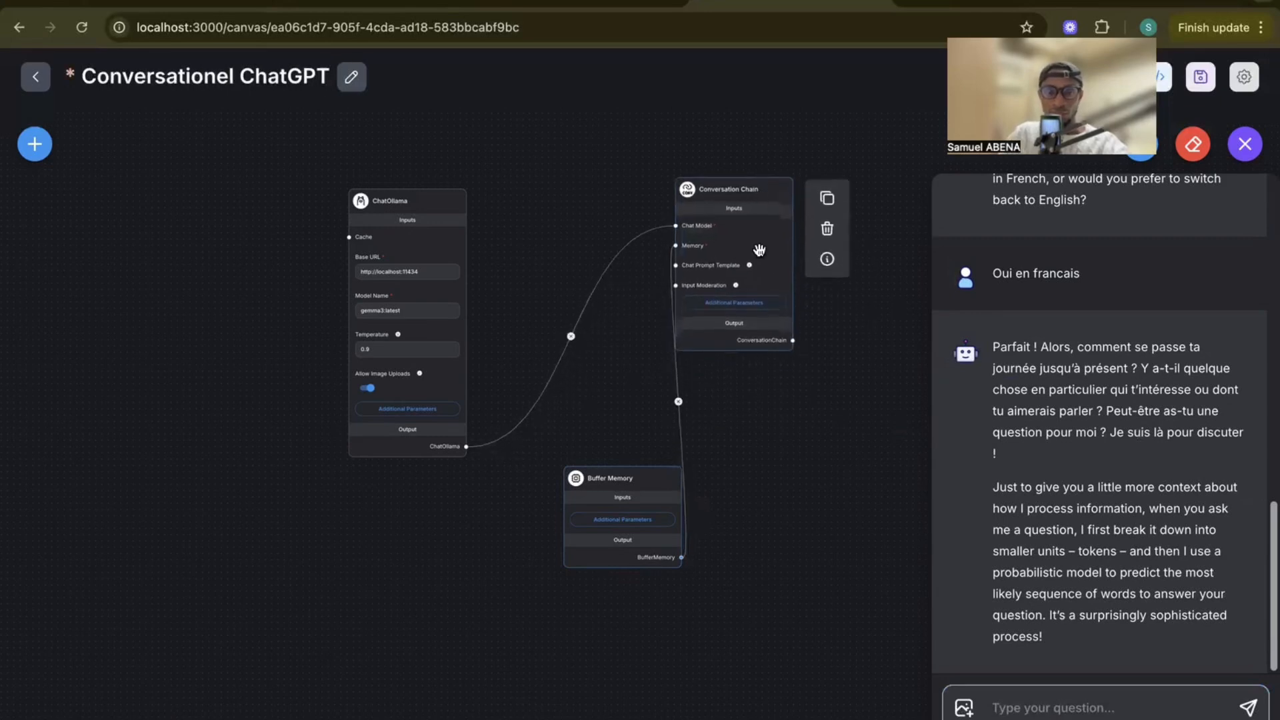
pyautogui.moveTo(624, 480); pyautogui.dragTo(493, 514)
pyautogui.moveTo(450, 239); pyautogui.dragTo(516, 178)
pyautogui.moveTo(517, 515); pyautogui.dragTo(484, 470)
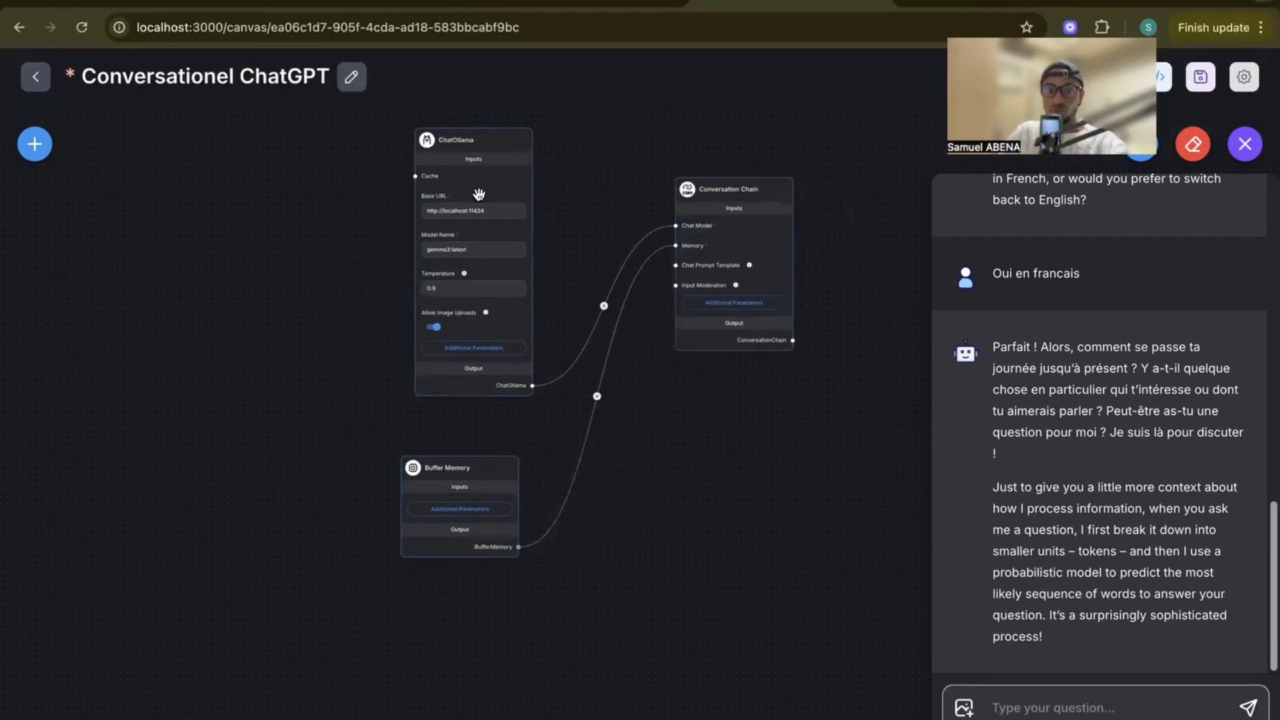
# - Lower the Conversation Chain node to a height between ChatOllama and Buffer Memory, and nudge Buffer Memory slightly up
pyautogui.moveTo(456, 197)
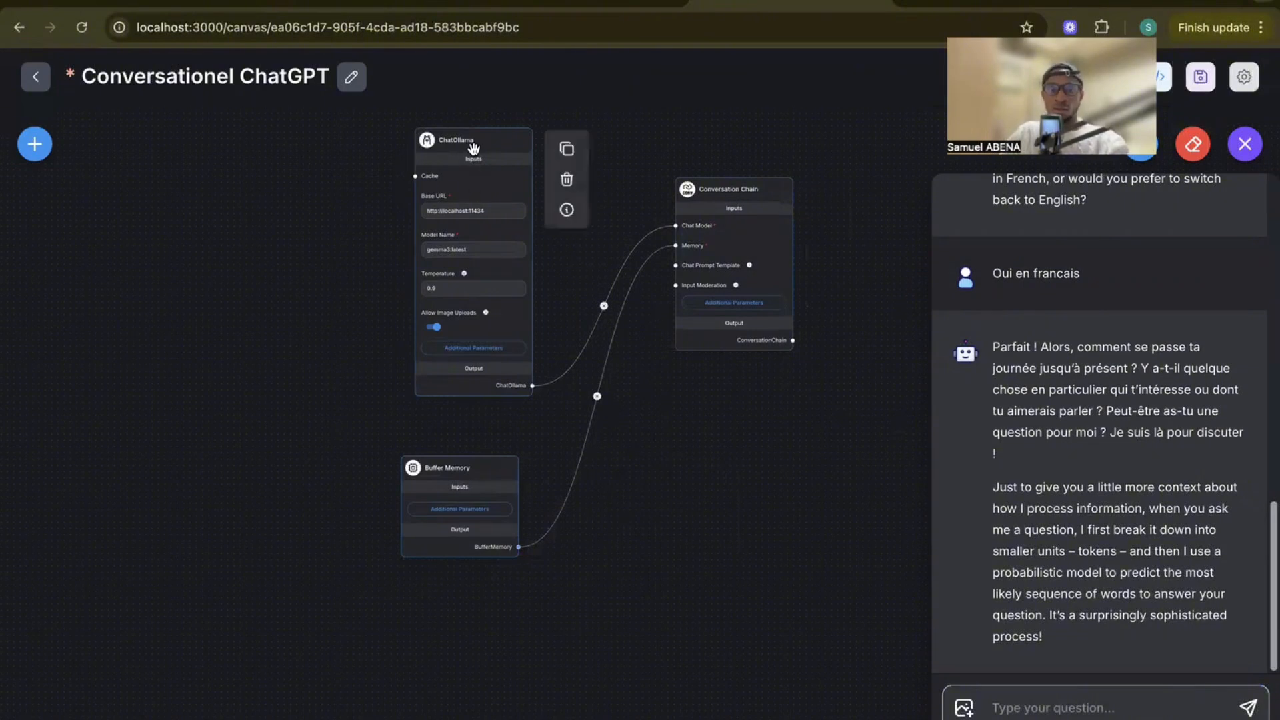
pyautogui.click(474, 250)
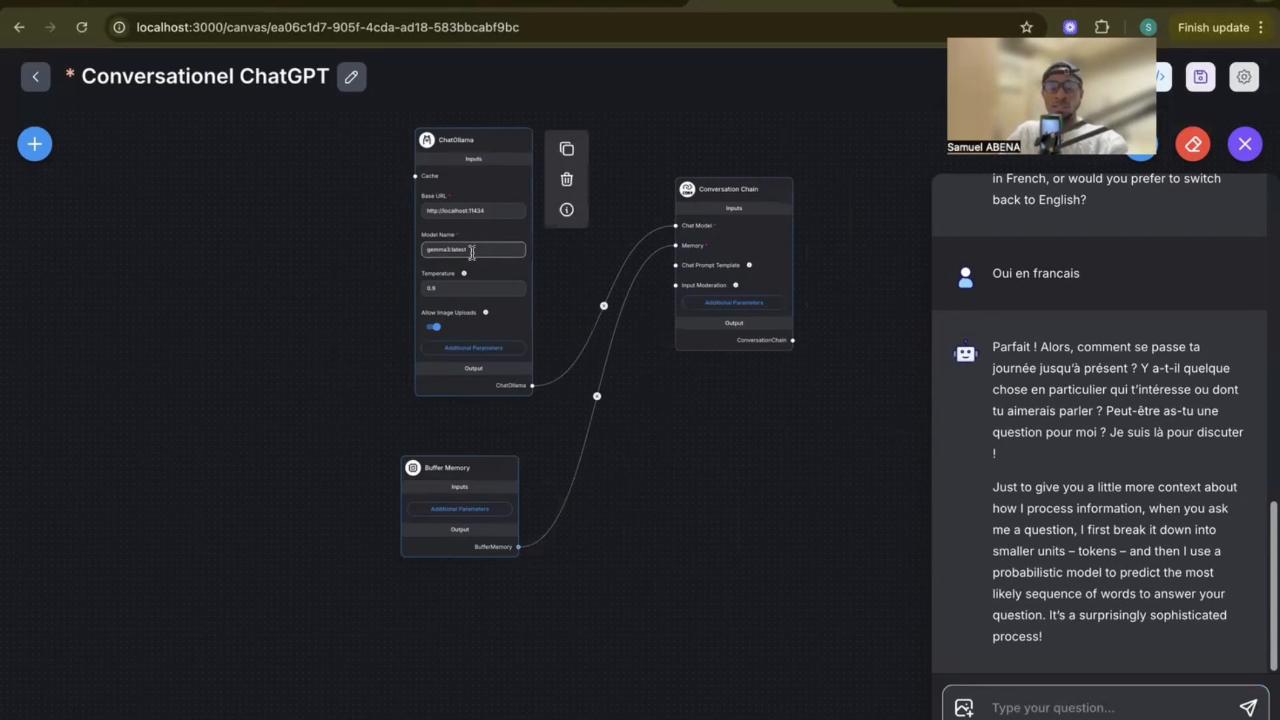
pyautogui.click(467, 469)
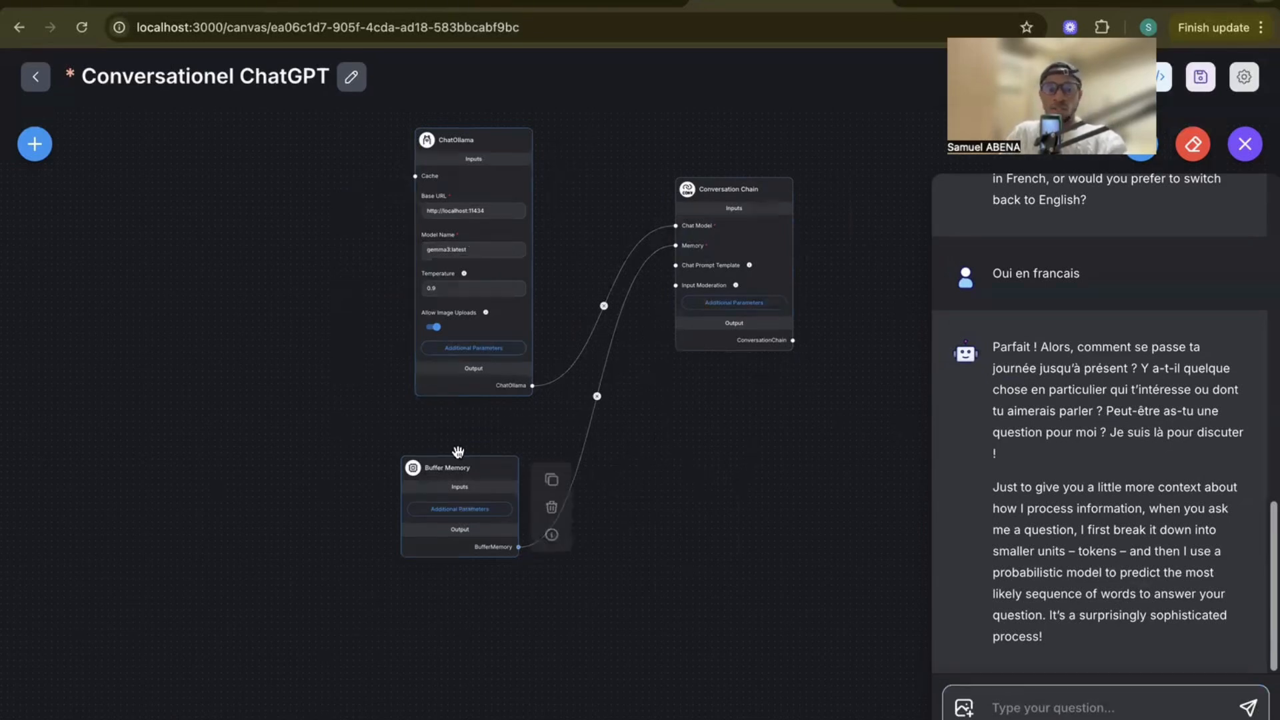
pyautogui.moveTo(473, 474); pyautogui.dragTo(477, 466)
pyautogui.click(780, 269)
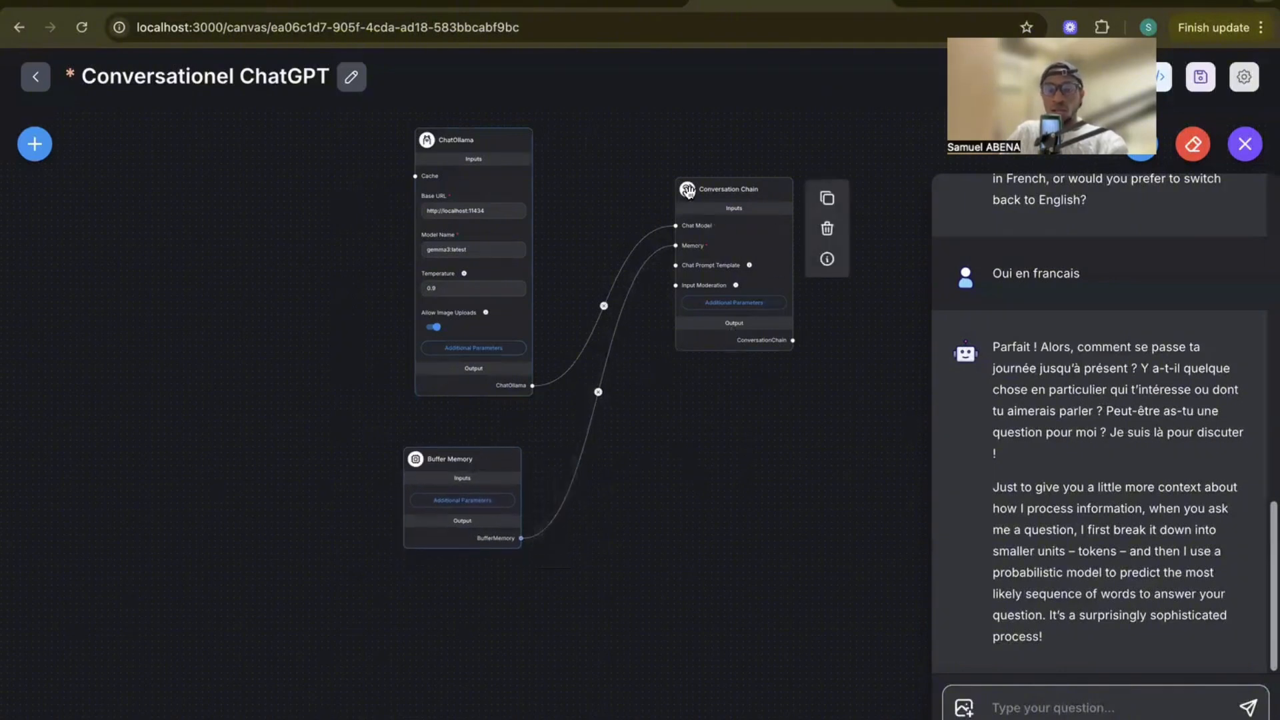
pyautogui.moveTo(750, 249); pyautogui.dragTo(744, 304)
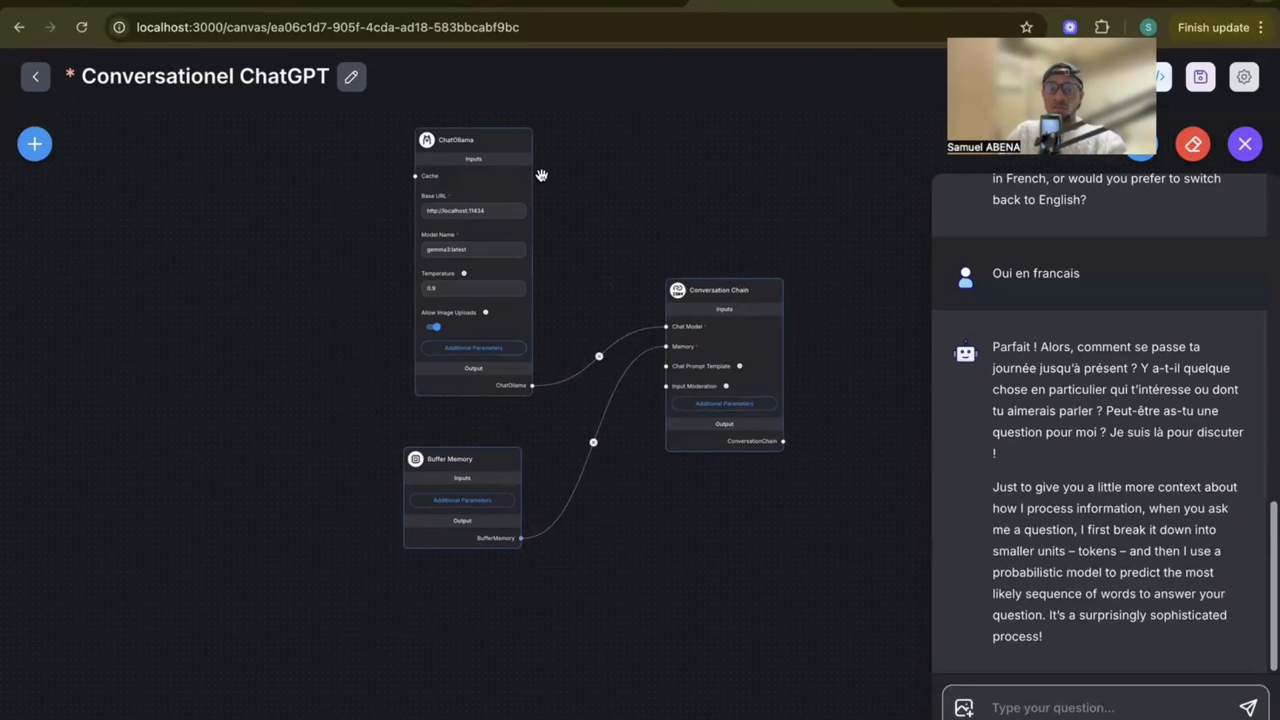
pyautogui.click(470, 182)
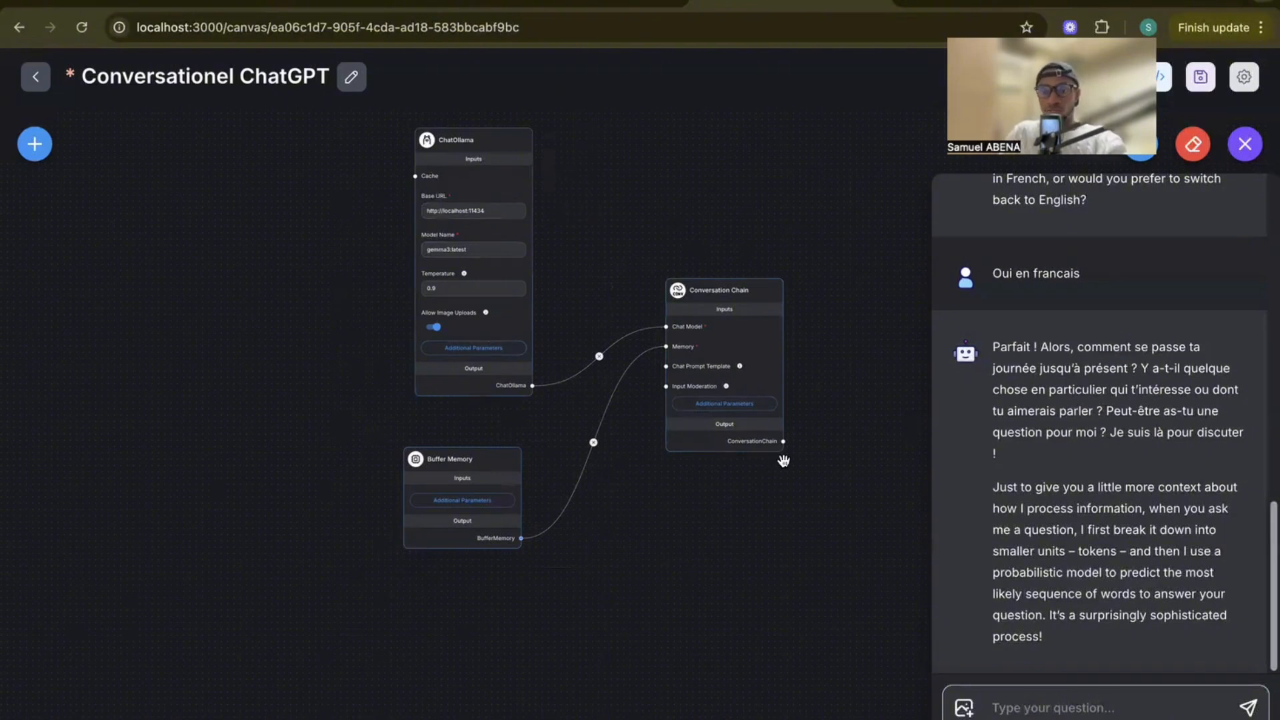
# - Attach the image 3 agents IA.png from Downloads to the chat and ask "Qu'est ce que tu vois ici ?"
pyautogui.click(963, 708)
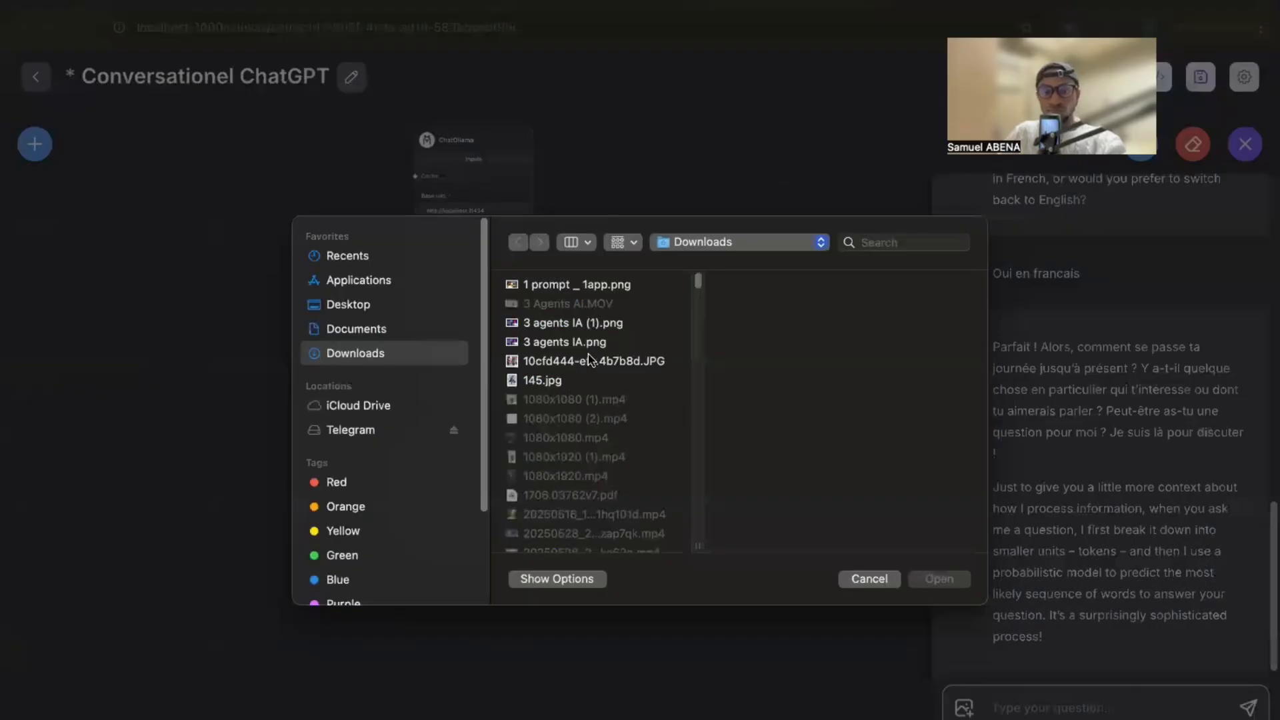
pyautogui.doubleClick(586, 342)
pyautogui.write('q')
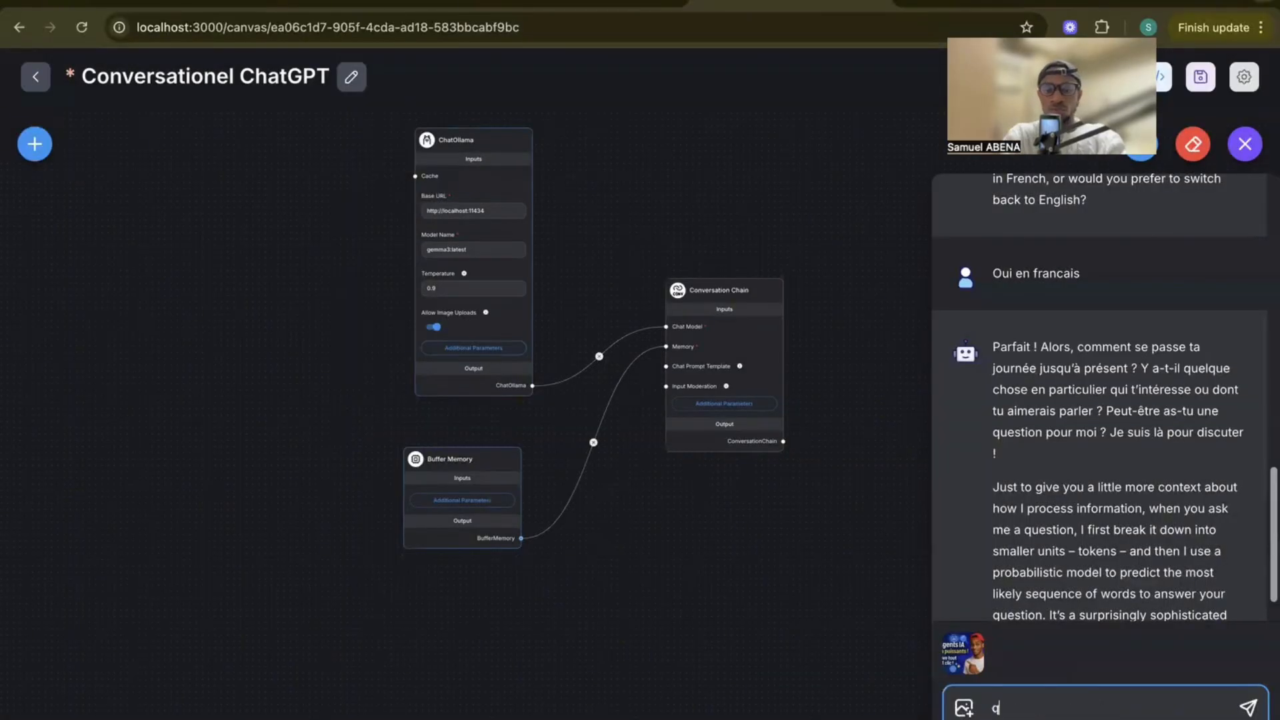
pyautogui.press('BackSpace')
pyautogui.write("Qu'est ce que tu vois ici ?")
pyautogui.press('Return')
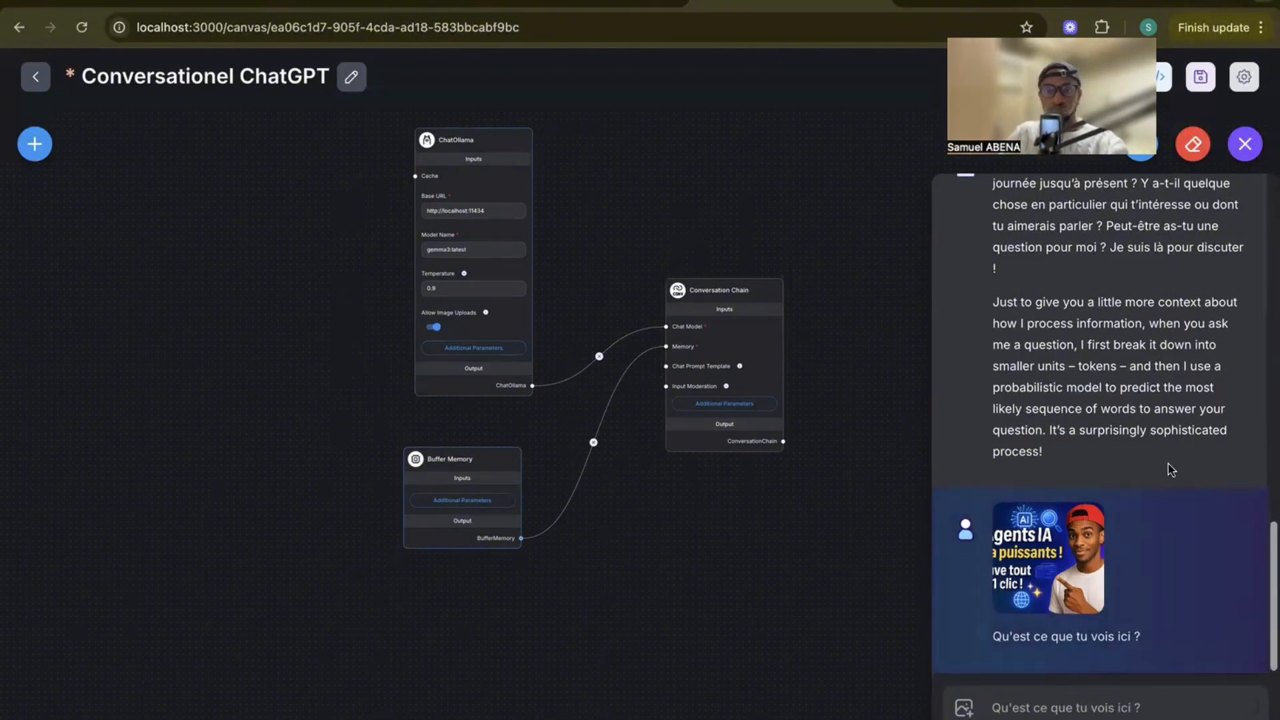
# - Close and reopen the test chat, clear its whole conversation history, and open the emptied chat
pyautogui.click(1245, 145)
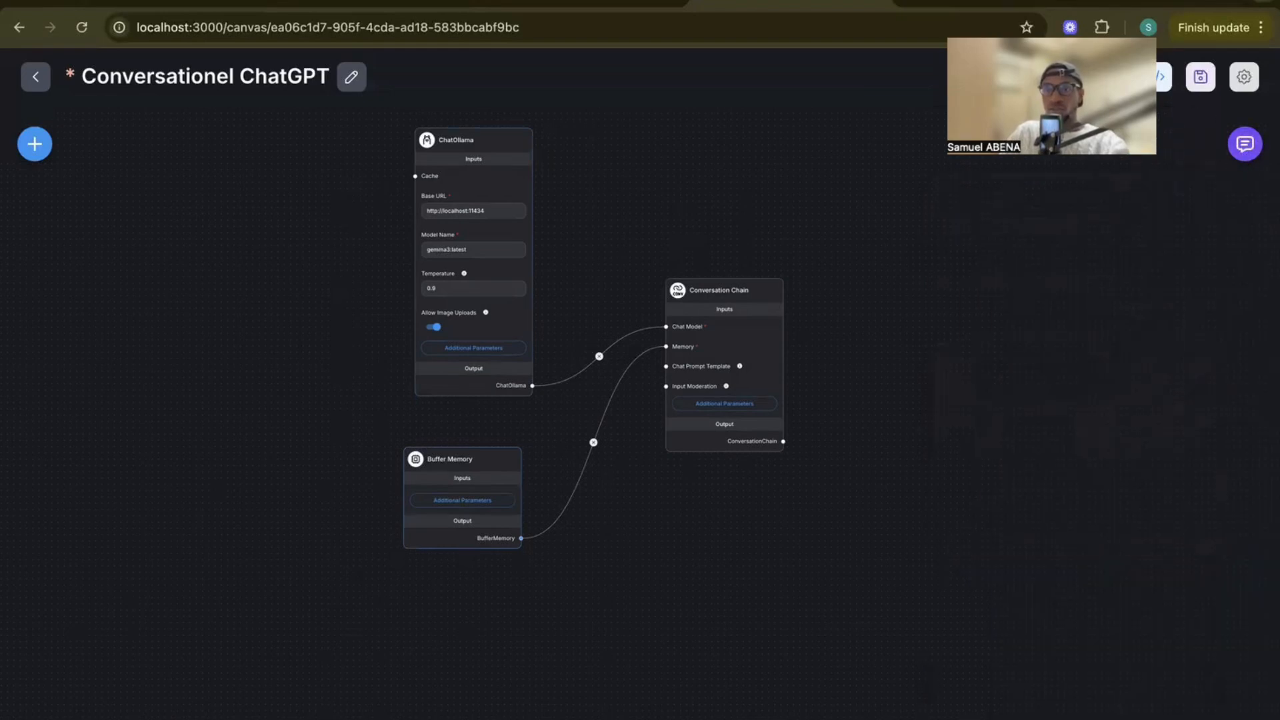
pyautogui.click(1245, 144)
pyautogui.scroll(1, 1186, 371)
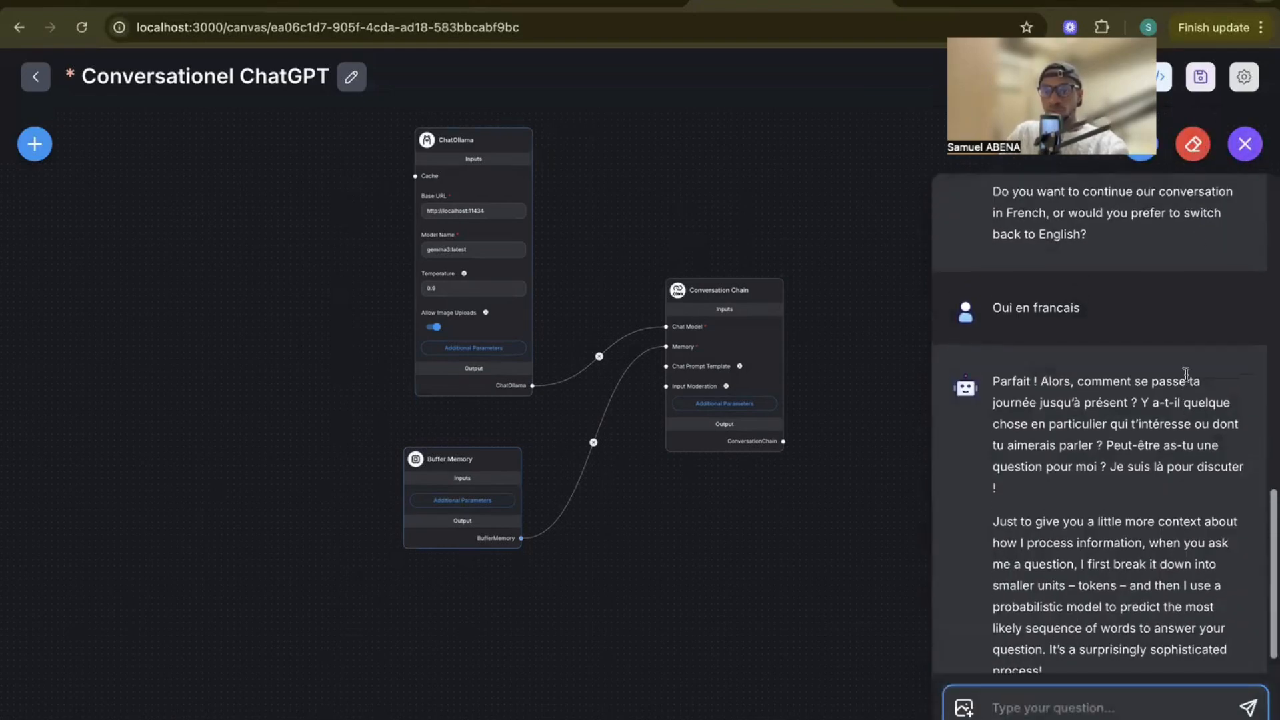
pyautogui.scroll(-1, 1187, 370)
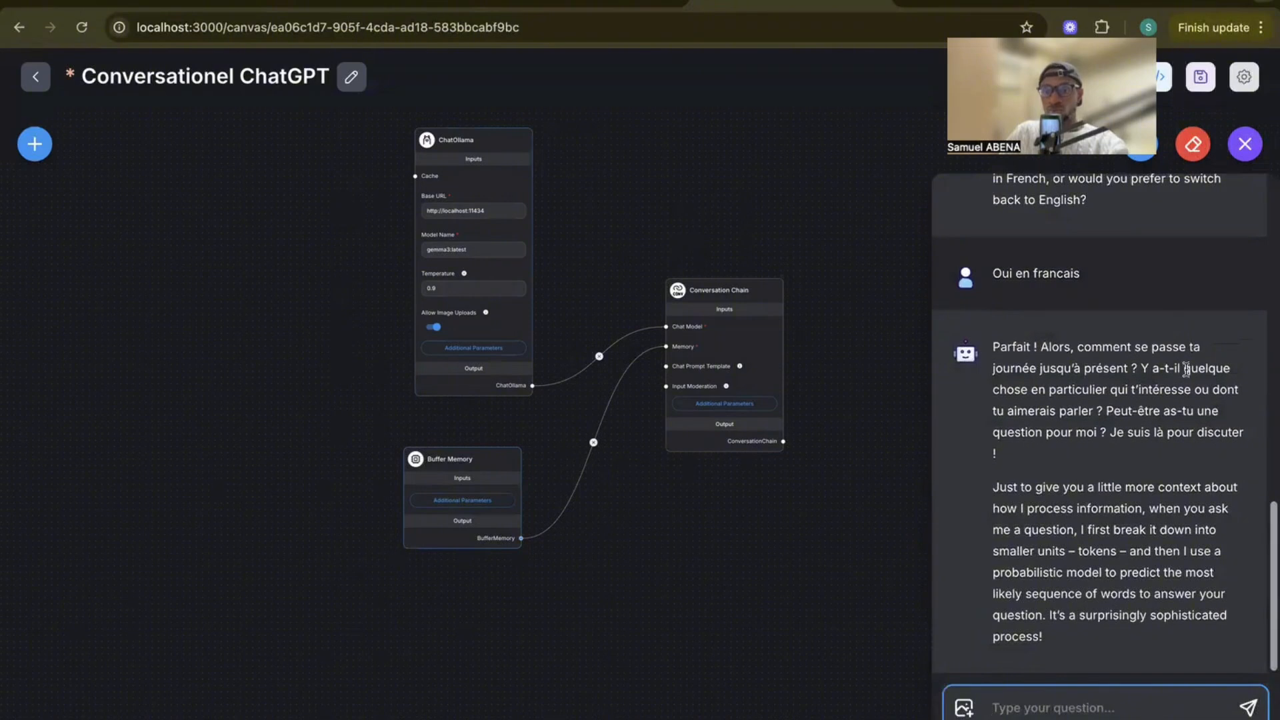
pyautogui.moveTo(1192, 123); pyautogui.dragTo(1190, 118)
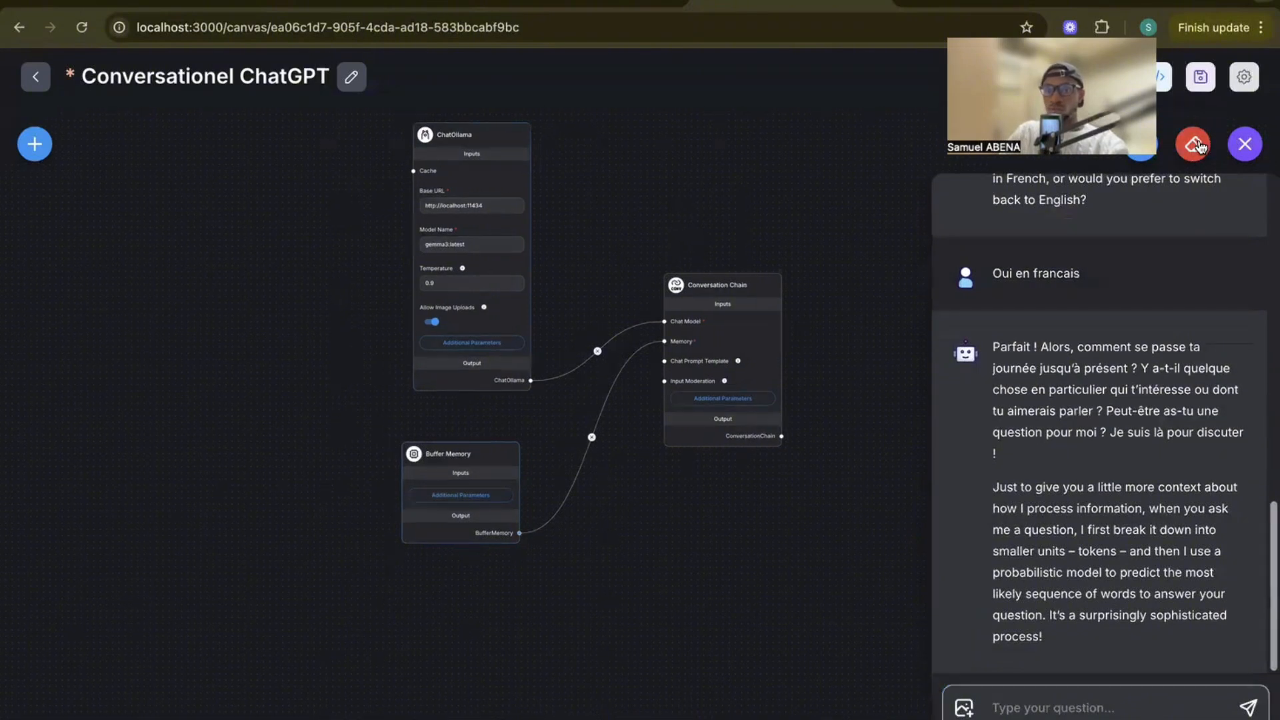
pyautogui.click(1192, 143)
pyautogui.click(795, 459)
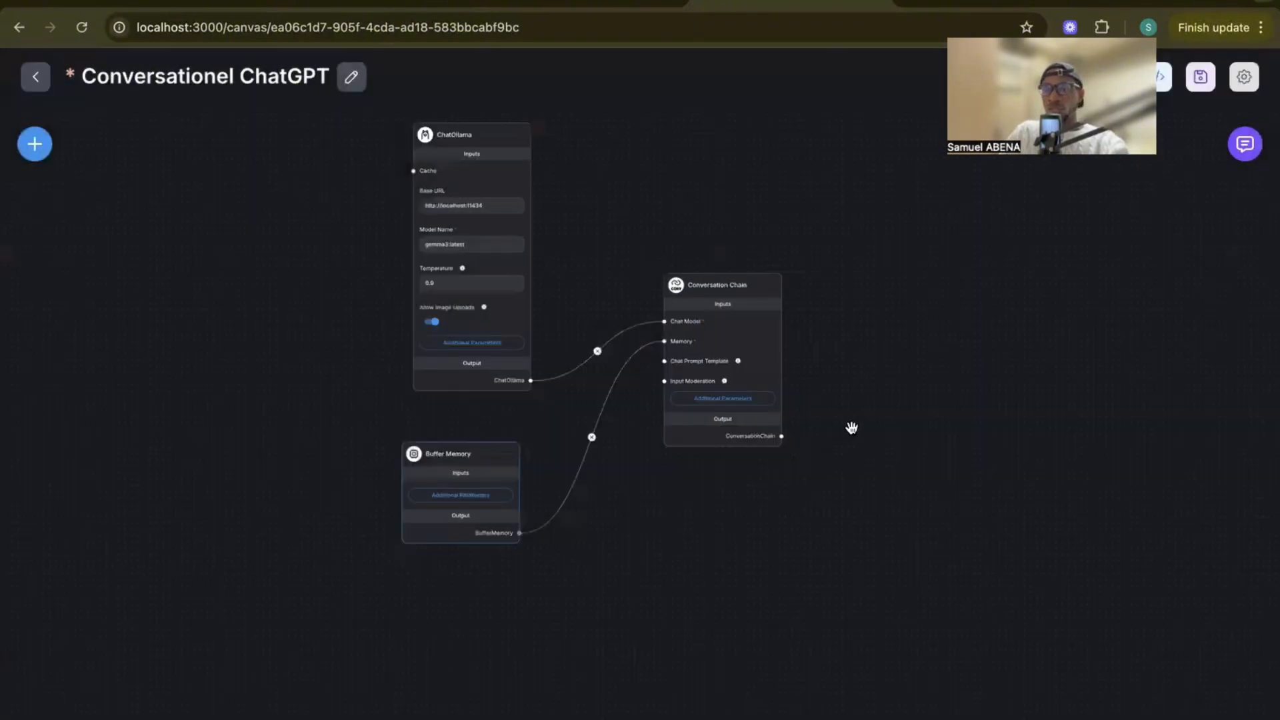
pyautogui.click(1243, 145)
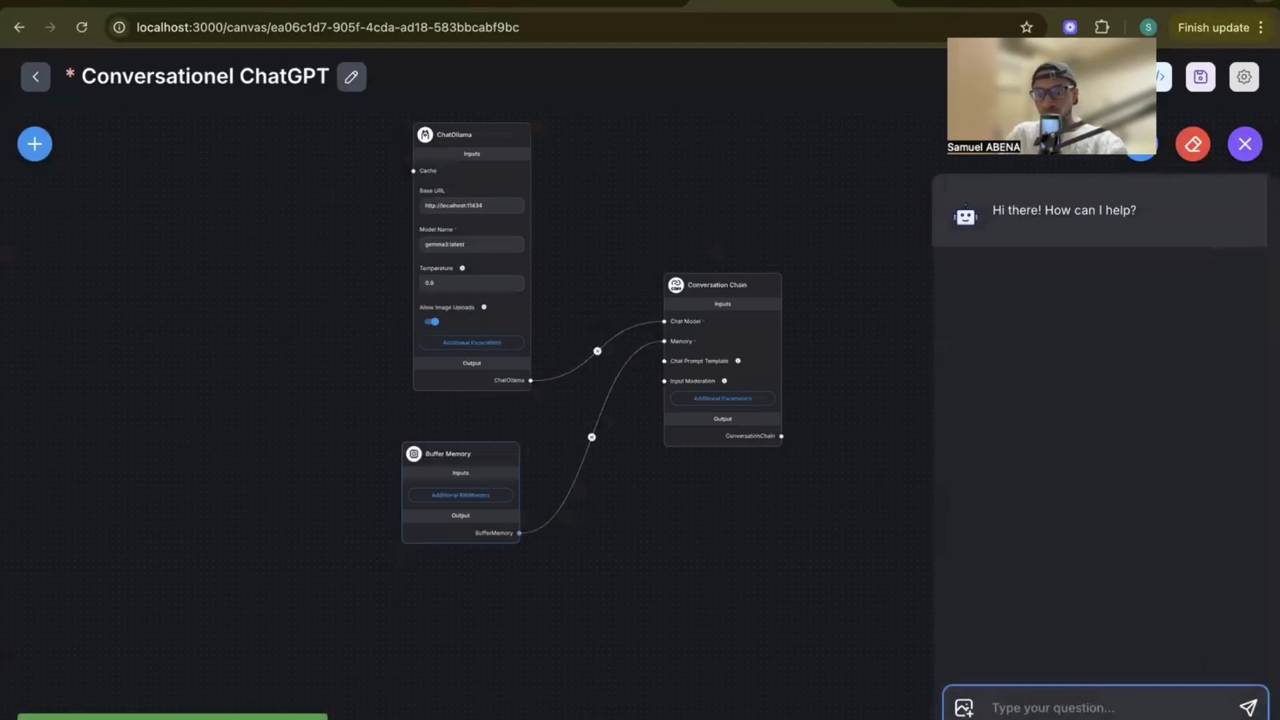
# - Attach the 3 agents IA image from Downloads to the chat and send it with the question "Que vois tu ?"
pyautogui.click(967, 712)
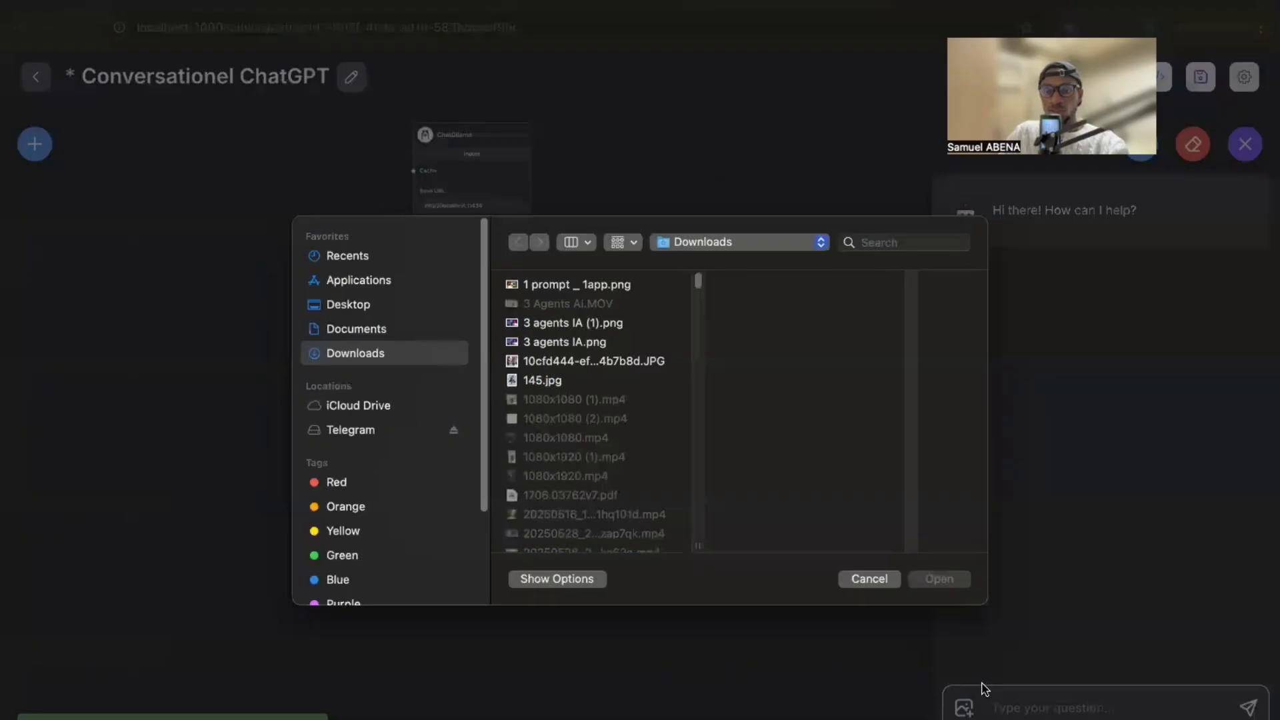
pyautogui.doubleClick(562, 333)
pyautogui.write('Que')
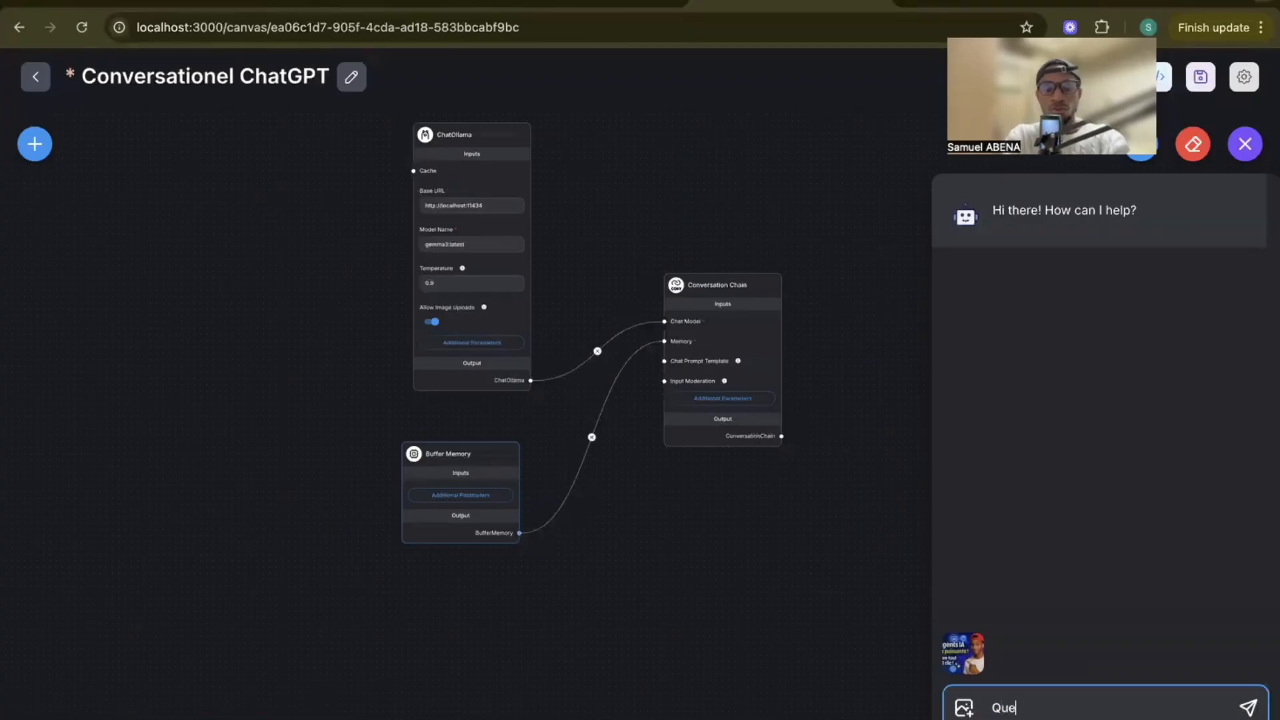
pyautogui.write(' vois tu ?')
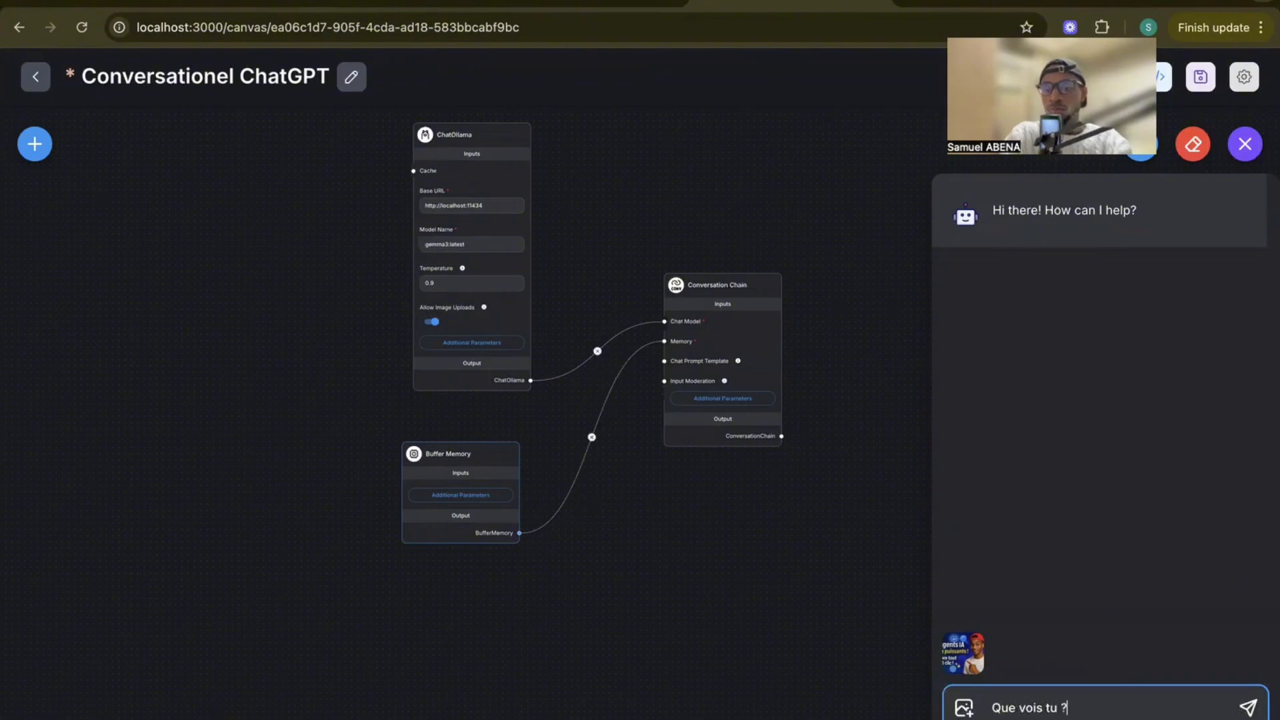
pyautogui.press('Return')
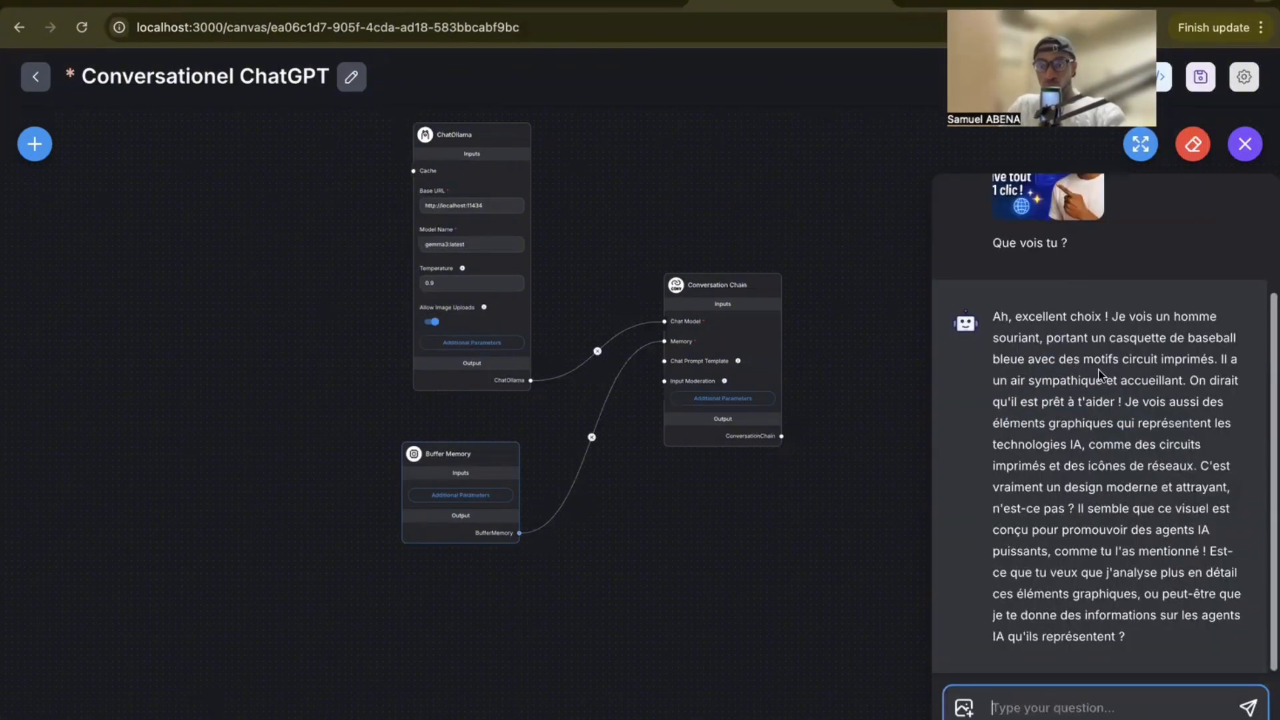
# - Read the chatbot's answer in full and compare its description with the attached image
pyautogui.scroll(3, 1127, 403)
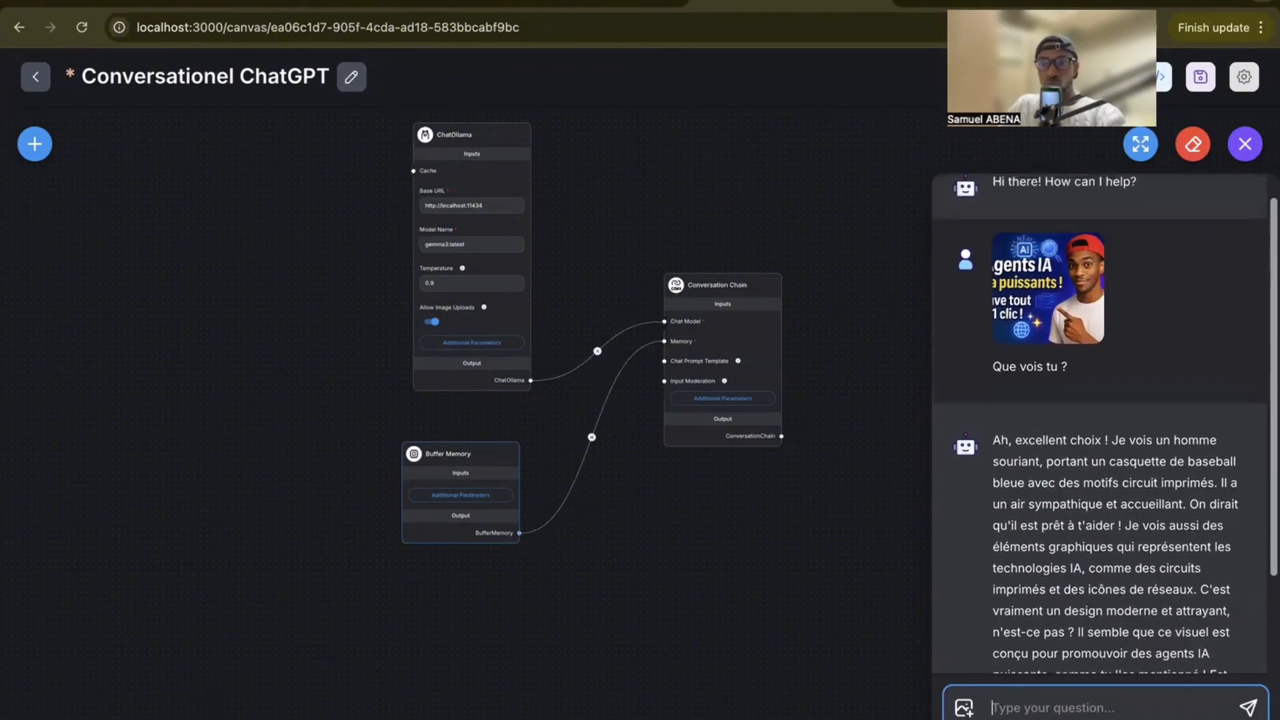
pyautogui.scroll(1, 1127, 404)
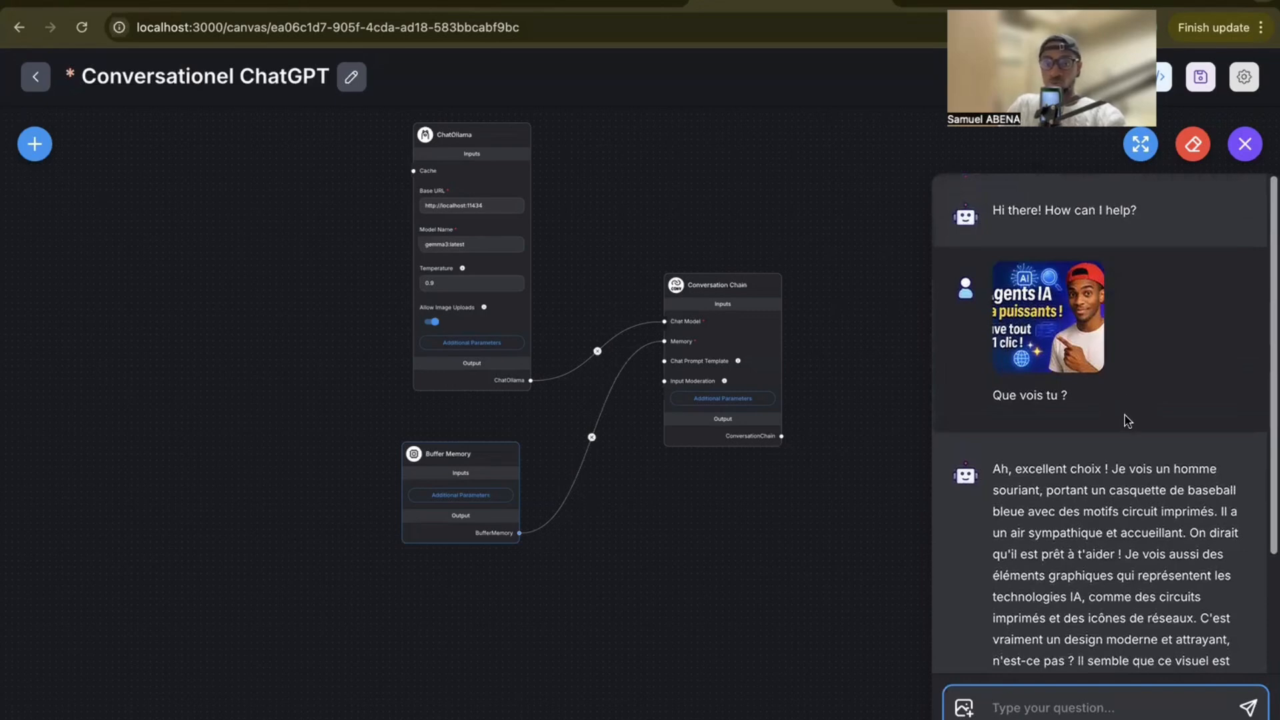
pyautogui.scroll(-3, 1137, 517)
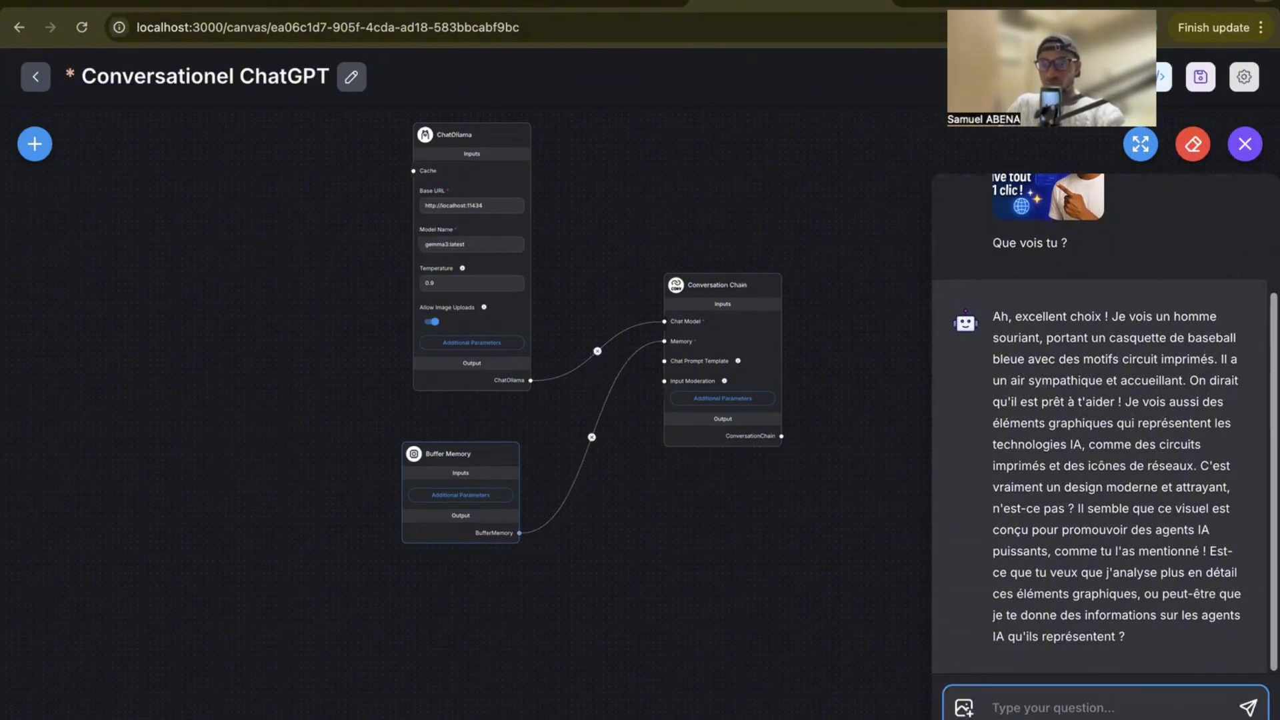
pyautogui.scroll(1, 1087, 387)
pyautogui.scroll(2, 1087, 387)
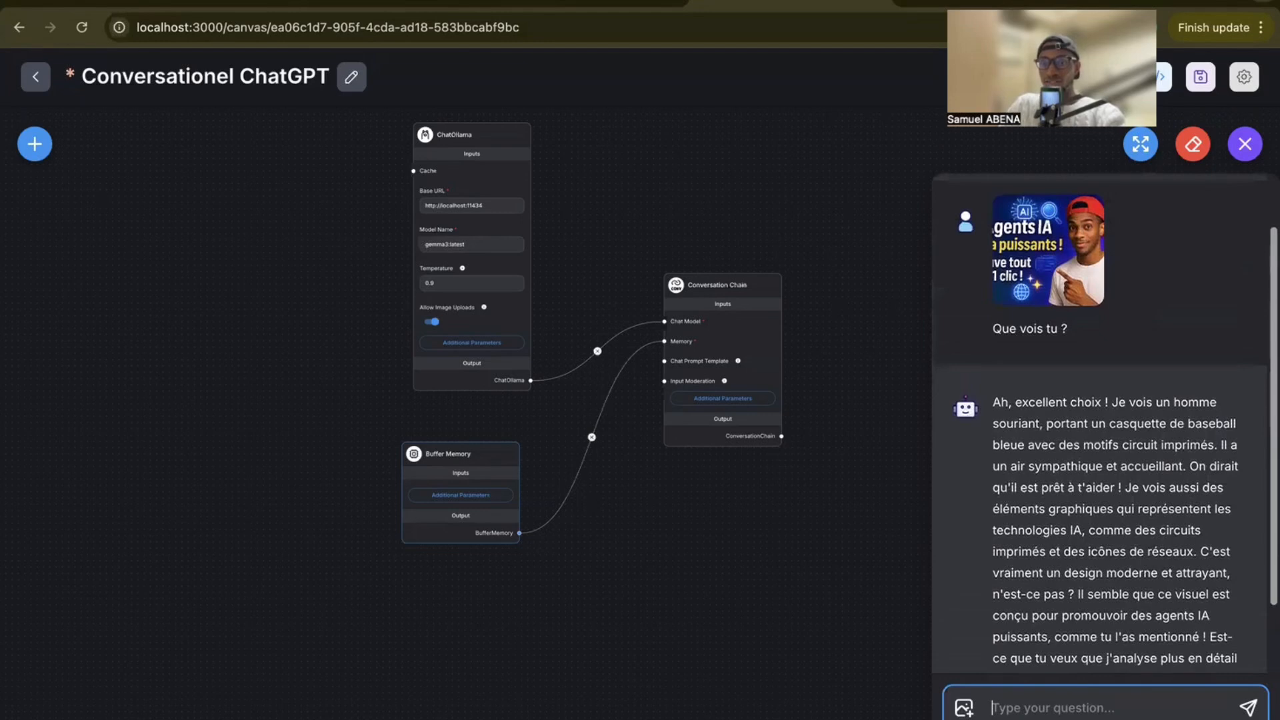
pyautogui.scroll(-1, 1229, 339)
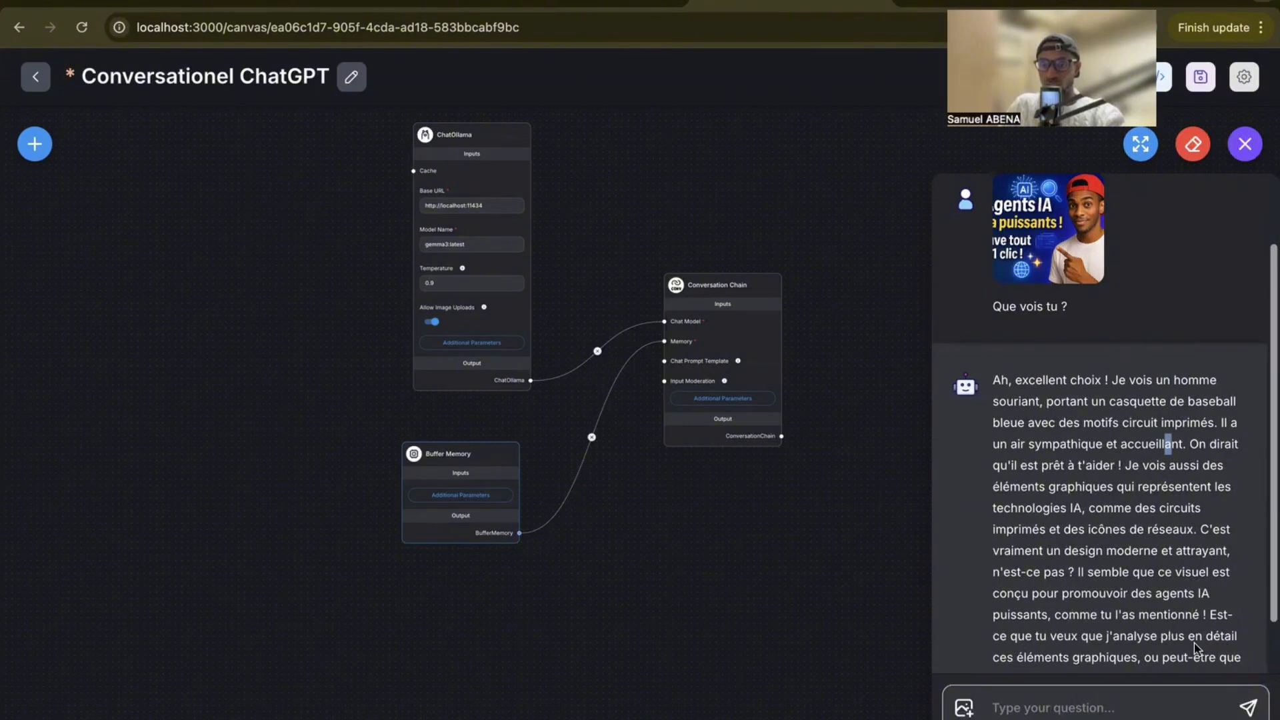
pyautogui.scroll(-1, 1200, 634)
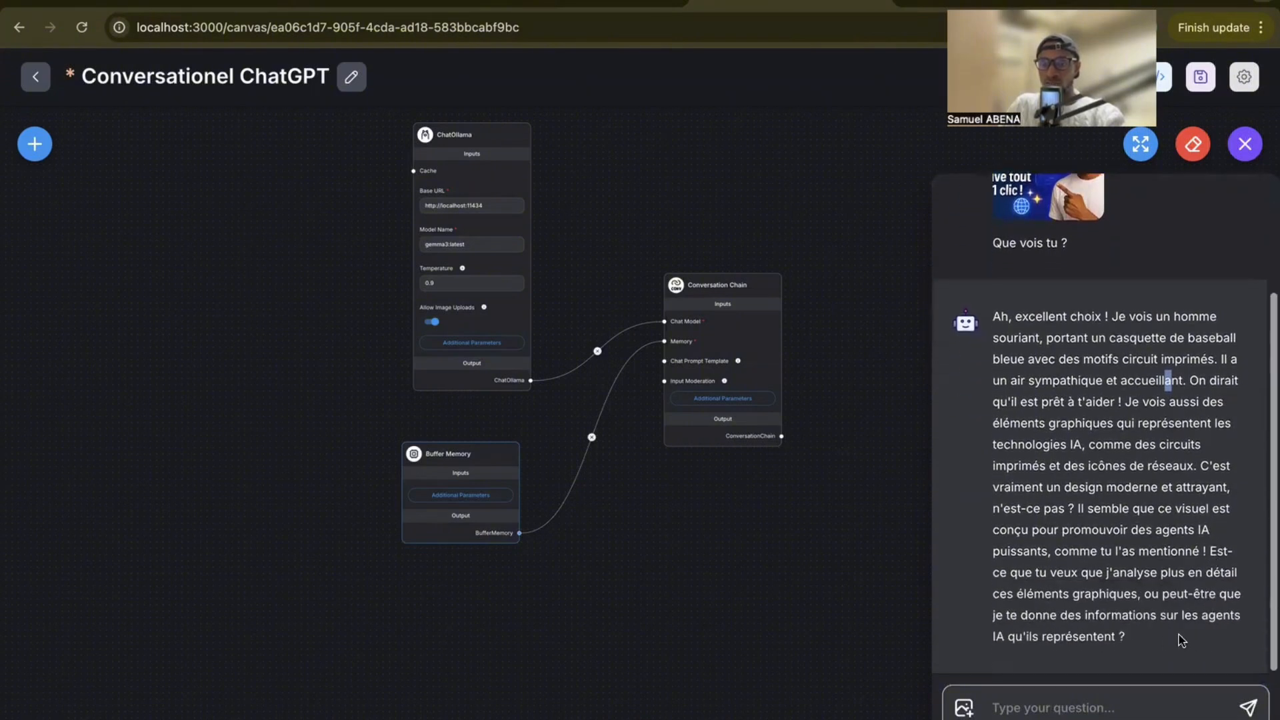
pyautogui.scroll(2, 1107, 567)
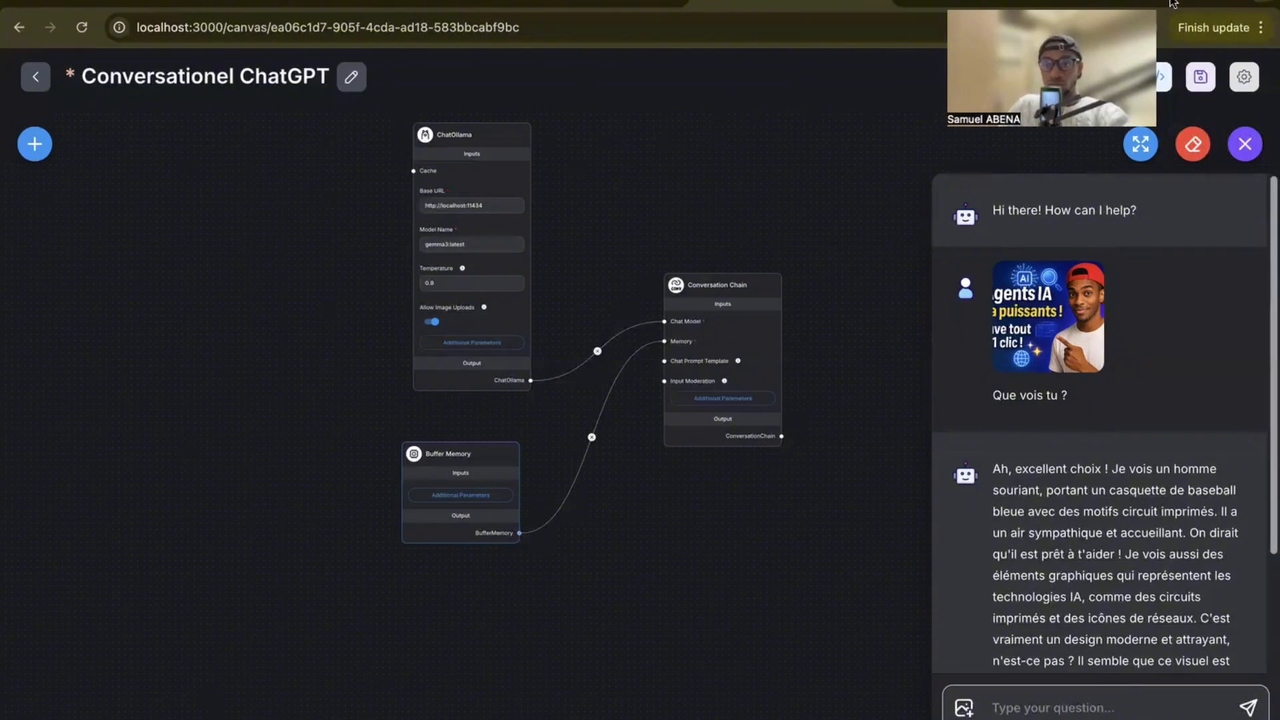
# - Search Google in a new tab for "pris de gpu 2025 en dollar" and examine the Reddit image of NVIDIA GPU prices
pyautogui.press('super+t')
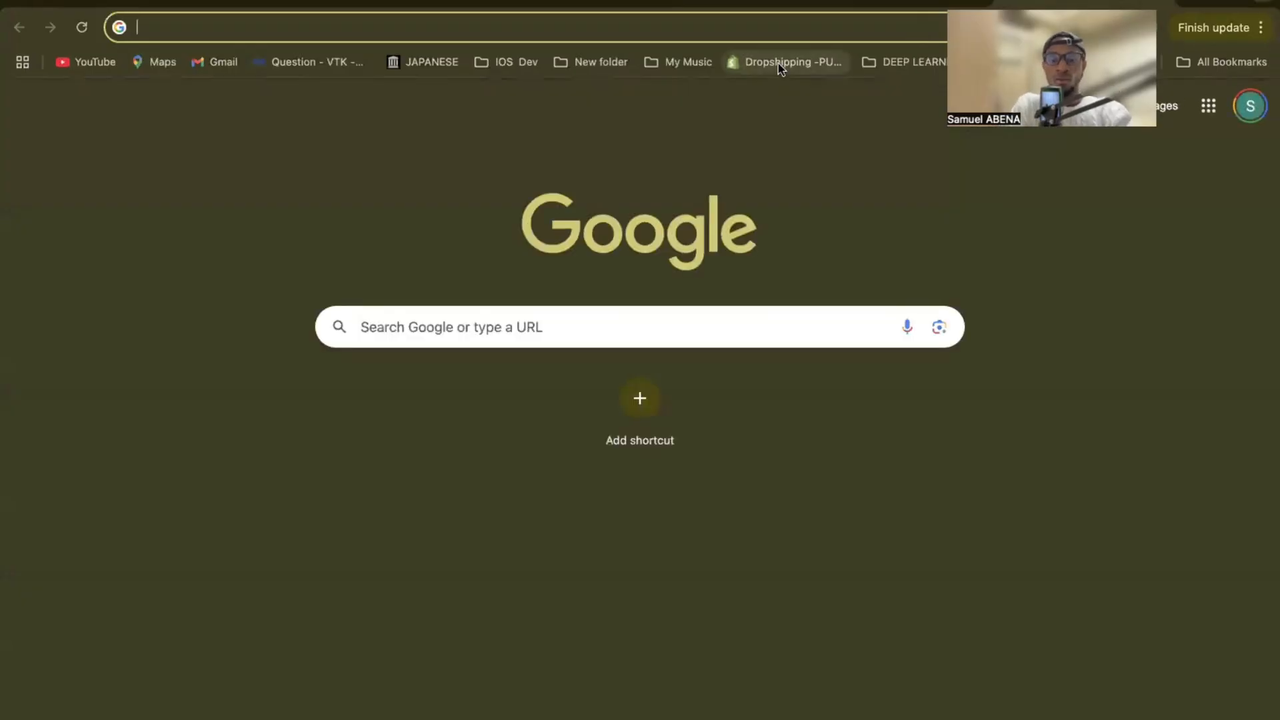
pyautogui.write('pris de ')
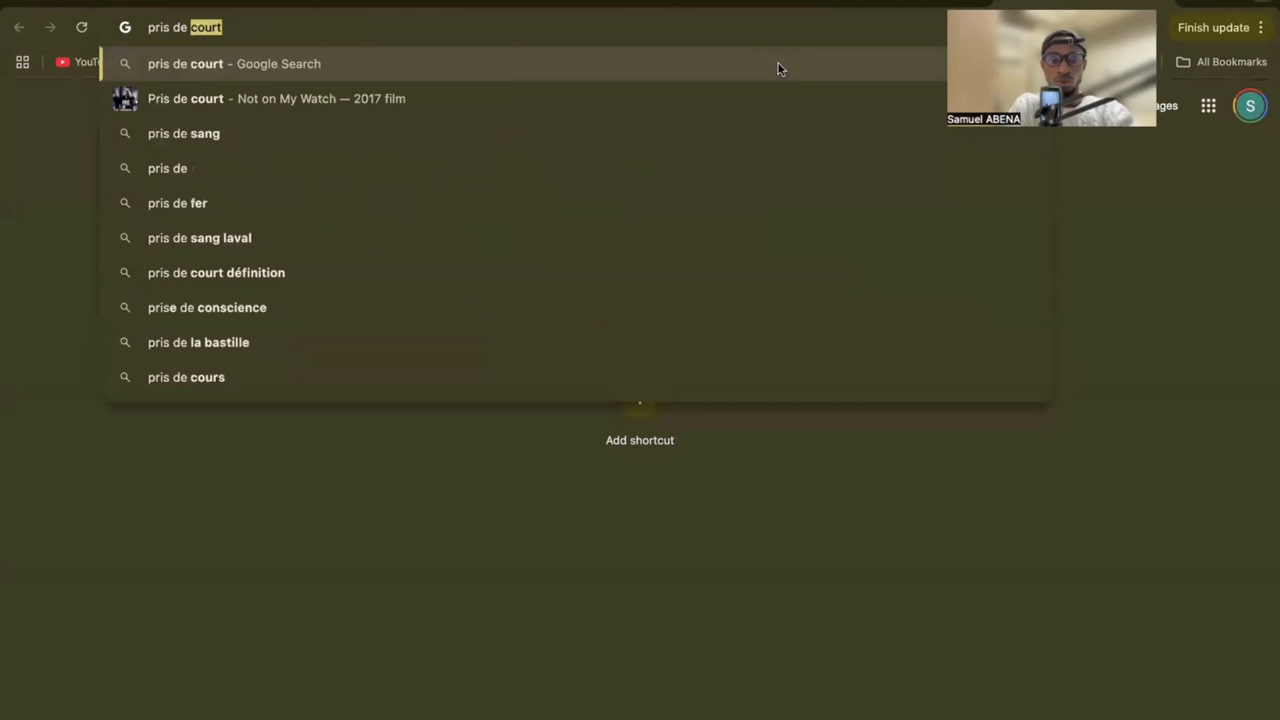
pyautogui.write('gpu ')
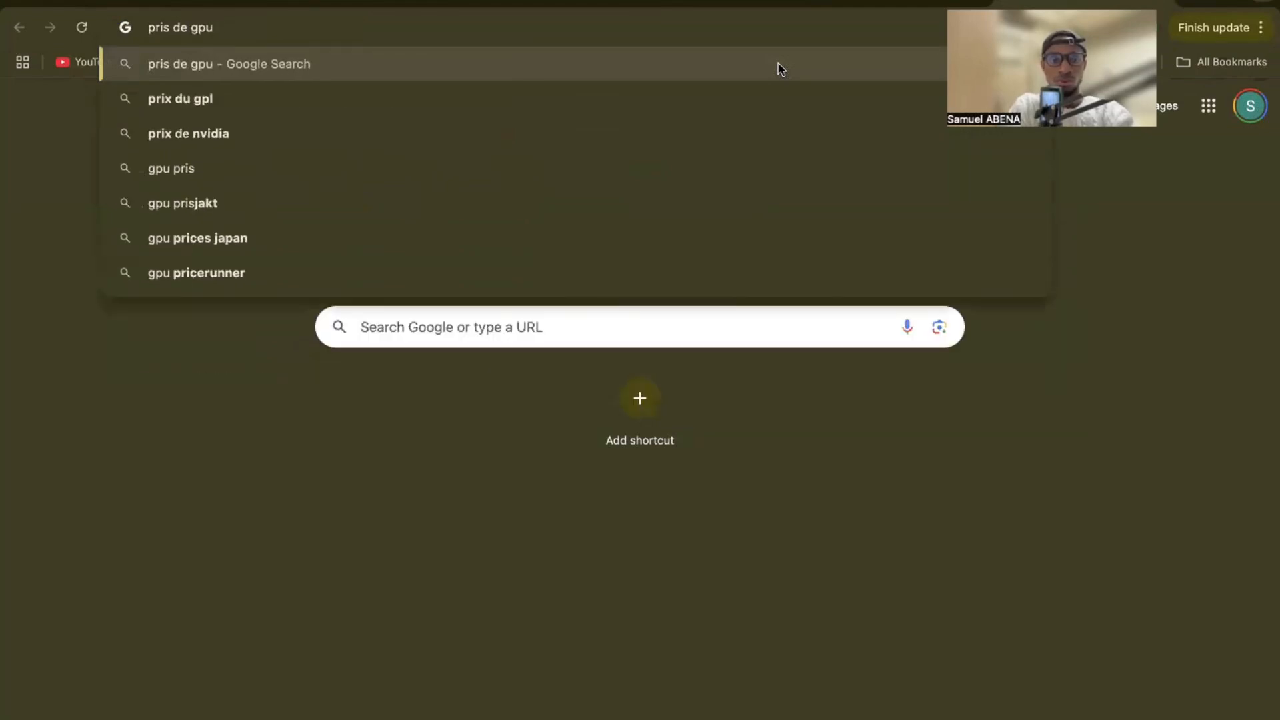
pyautogui.write('2025')
pyautogui.press('Return')
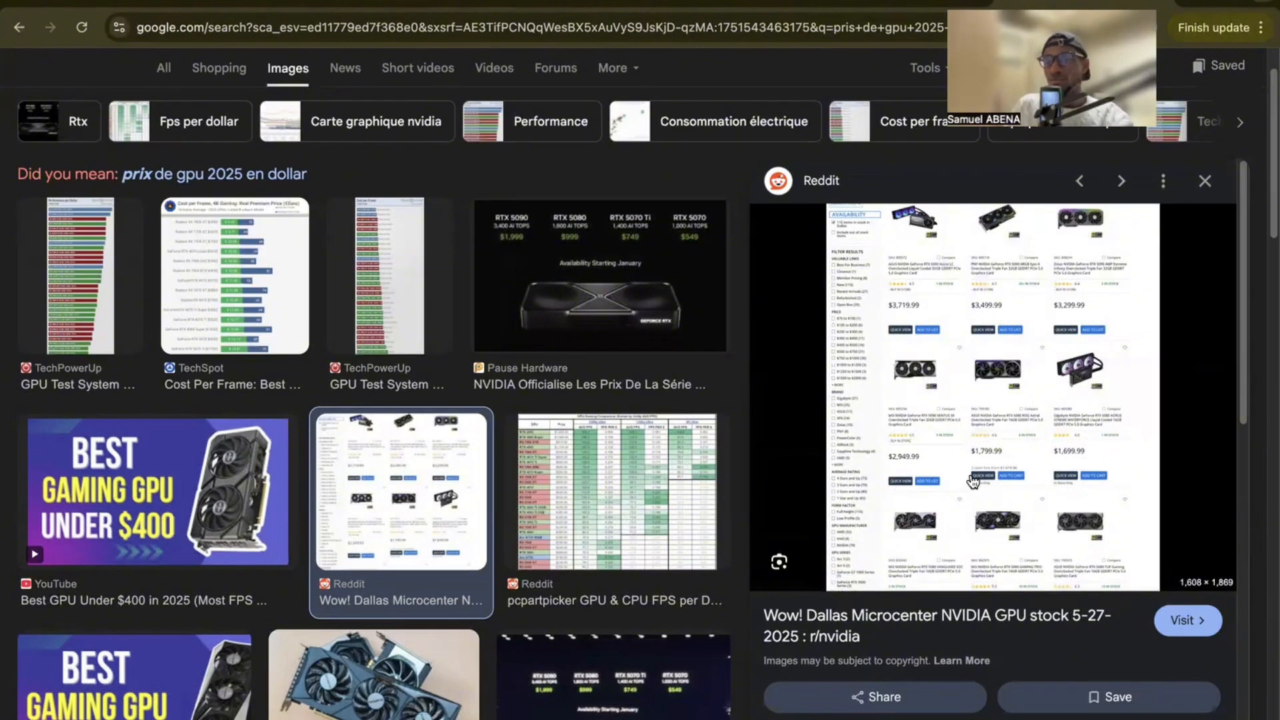
pyautogui.scroll(-1, 973, 486)
pyautogui.scroll(1, 975, 485)
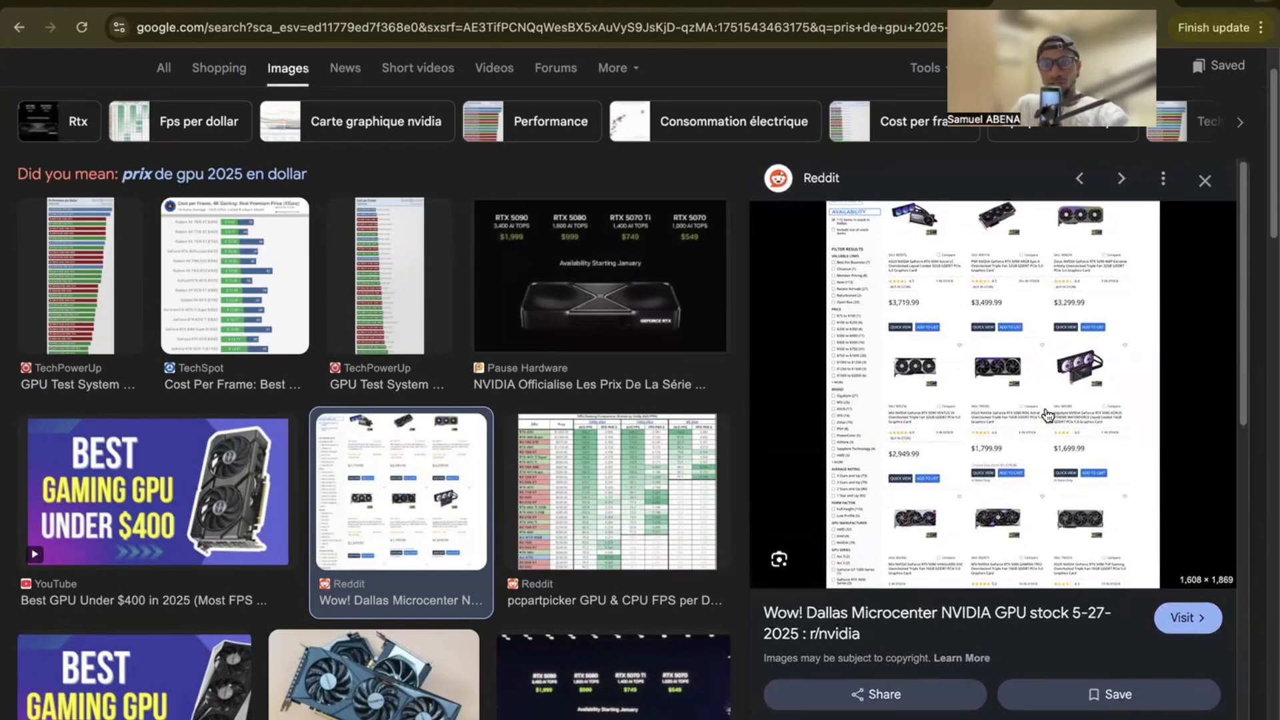
# - Return to the Flowise chatflow and review the chatbot's image description through to its end
pyautogui.click(732, 4)
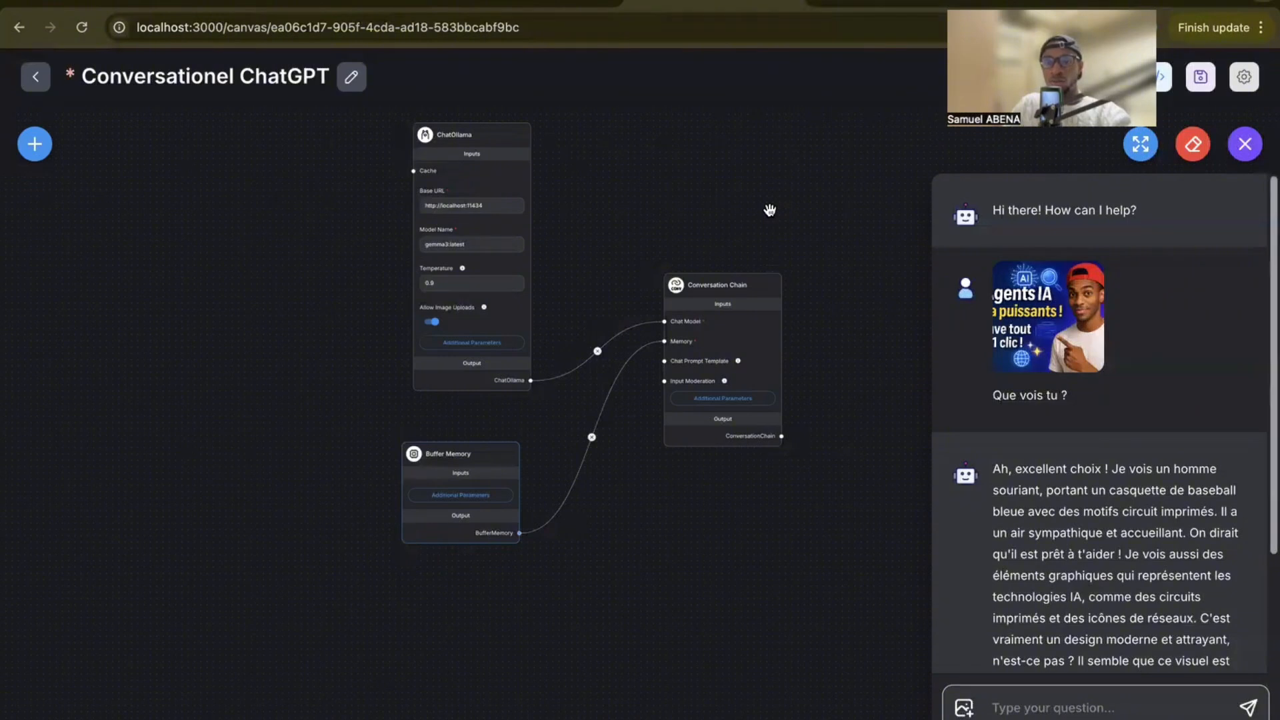
pyautogui.scroll(2, 771, 208)
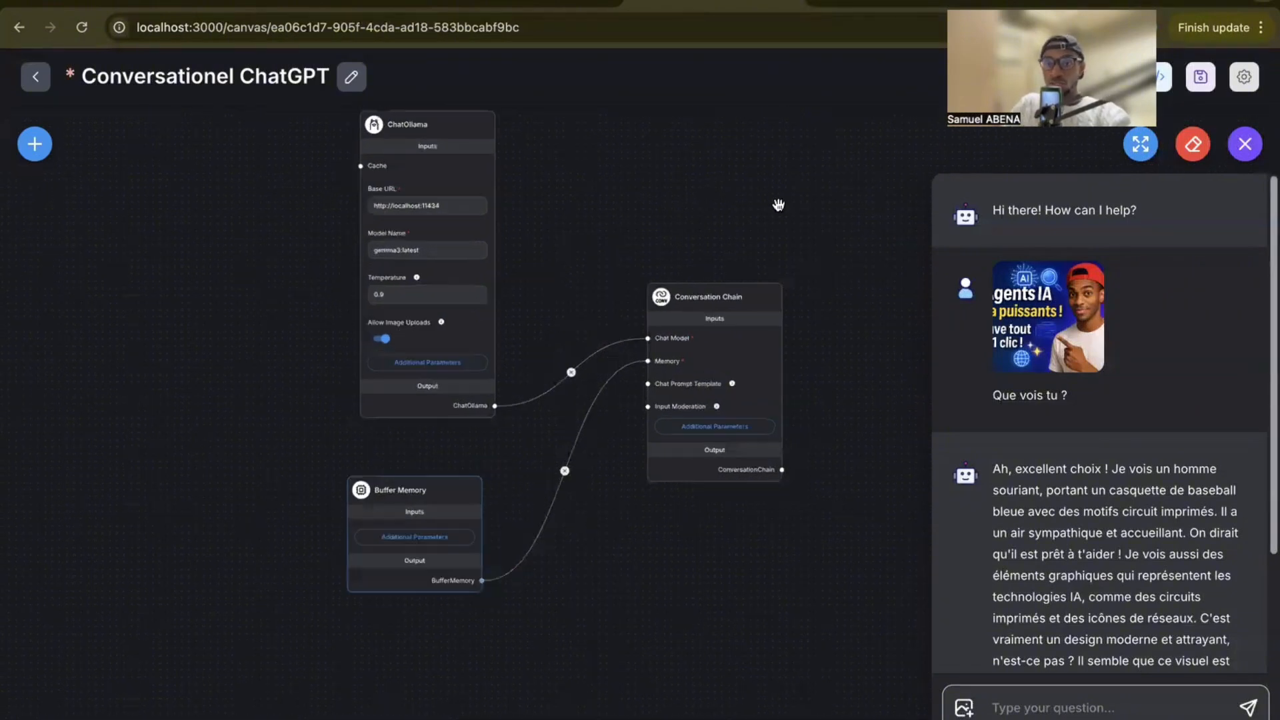
pyautogui.scroll(-1, 775, 210)
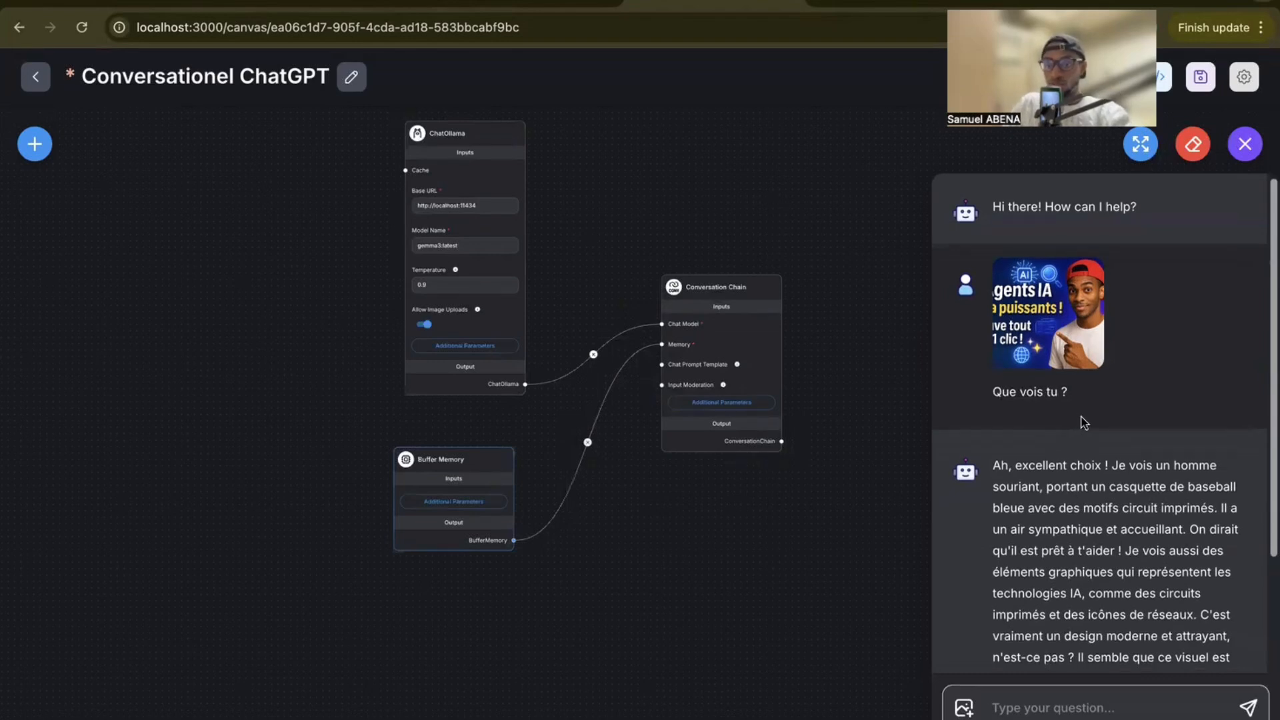
pyautogui.scroll(-3, 1080, 420)
pyautogui.click(1062, 705)
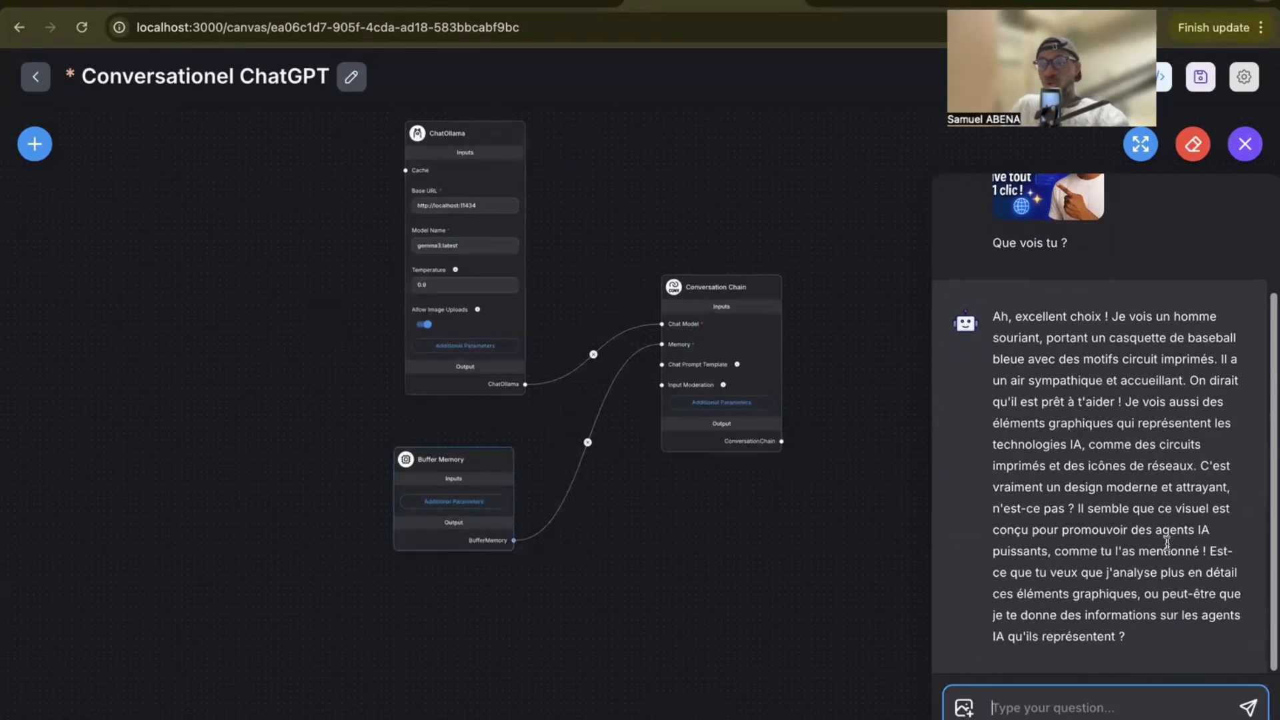
# - Enable full file upload in the chatflow's configuration for all listed file types, save the setting and close the configuration
pyautogui.click(1244, 76)
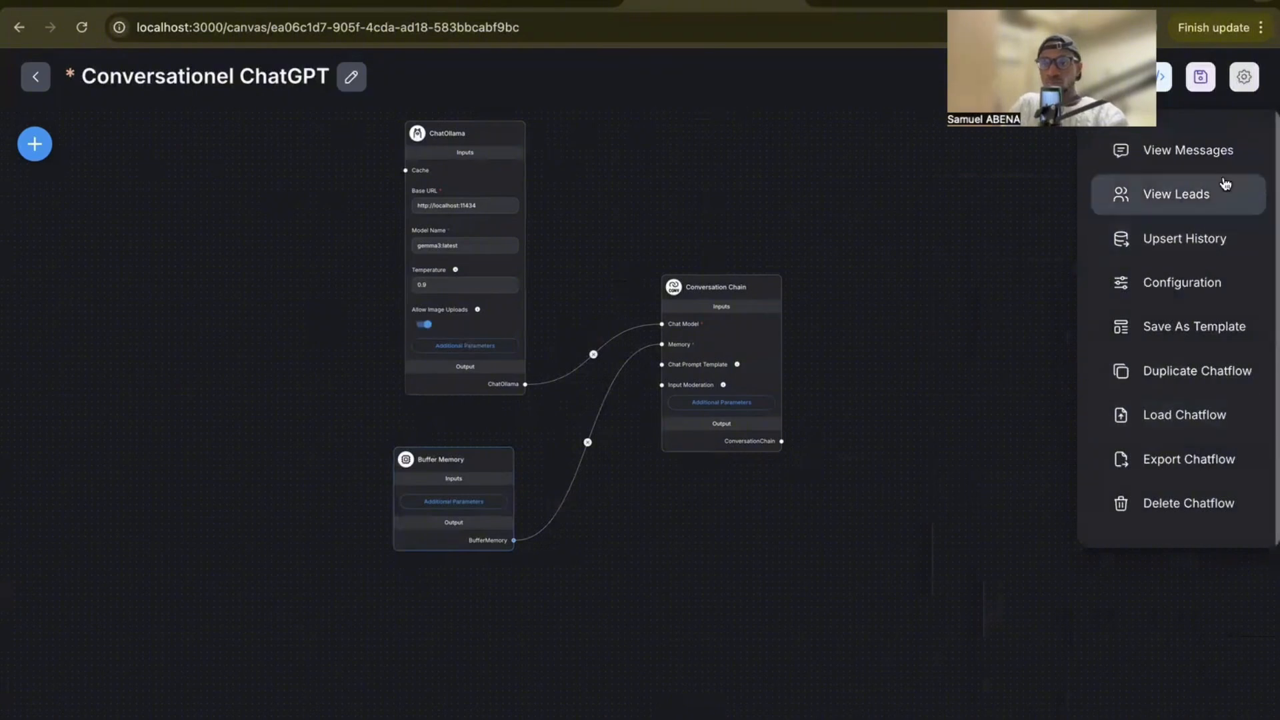
pyautogui.click(1165, 279)
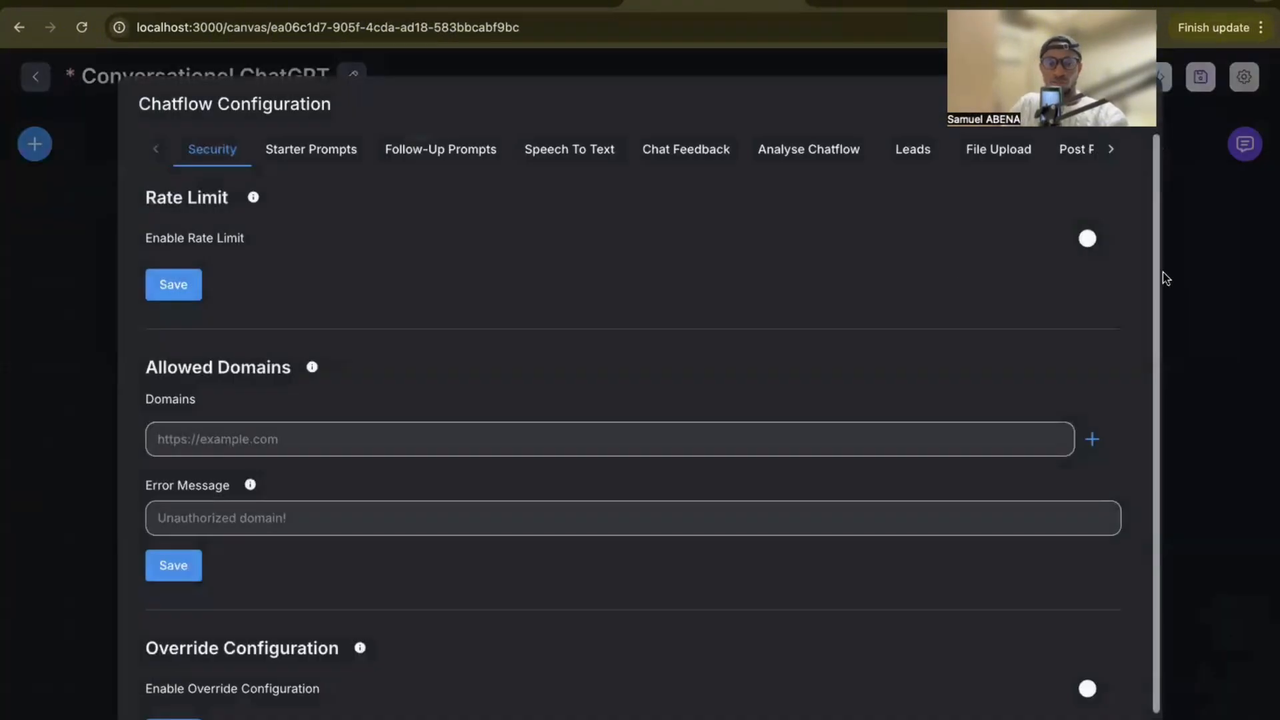
pyautogui.click(1000, 156)
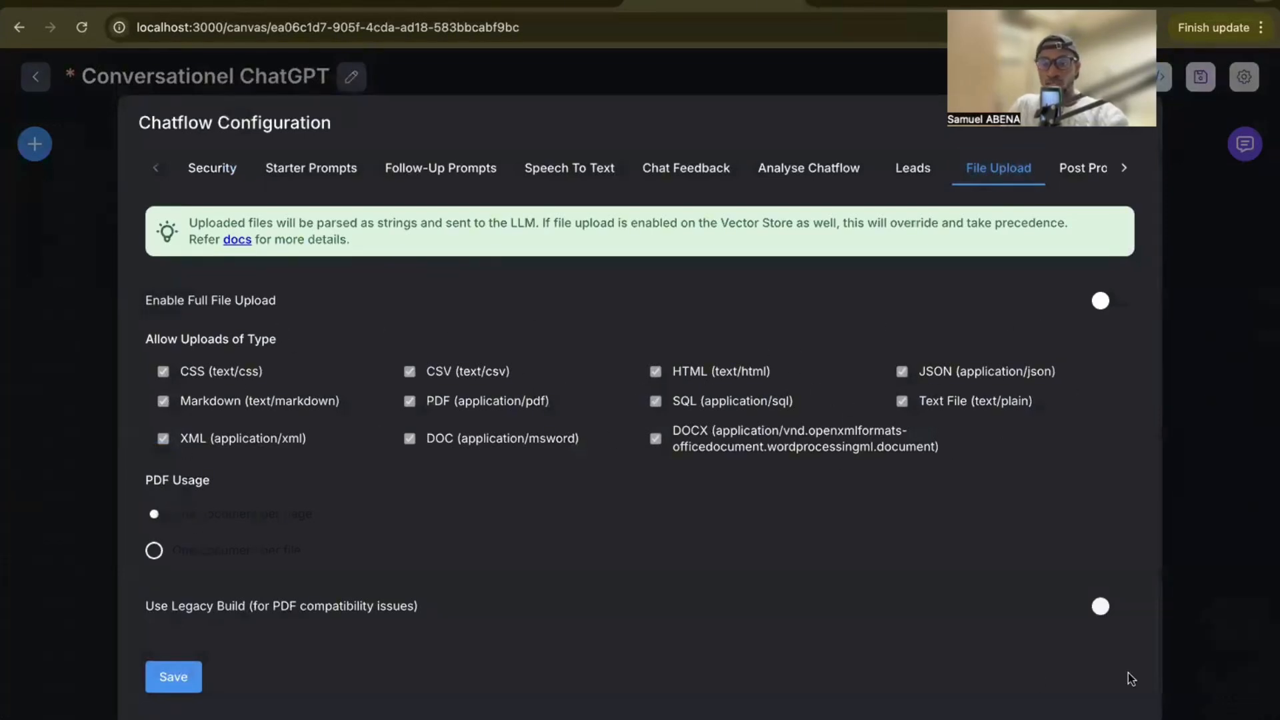
pyautogui.click(1103, 303)
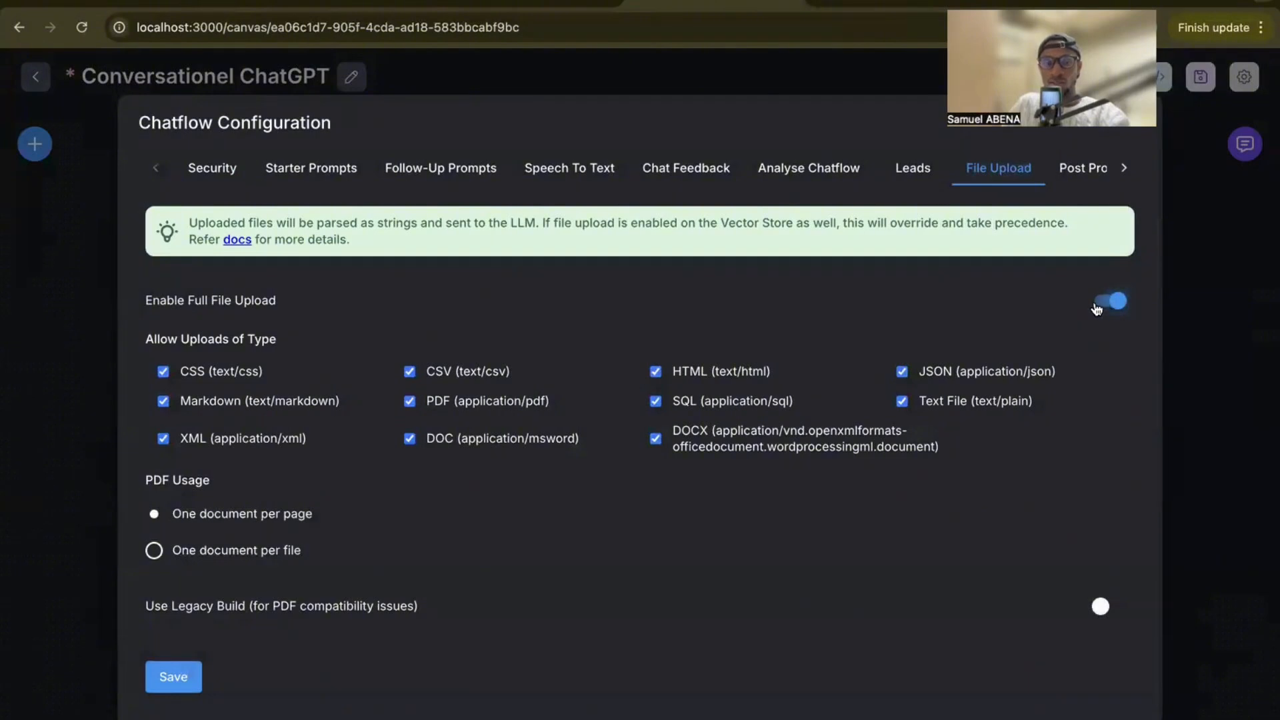
pyautogui.click(182, 688)
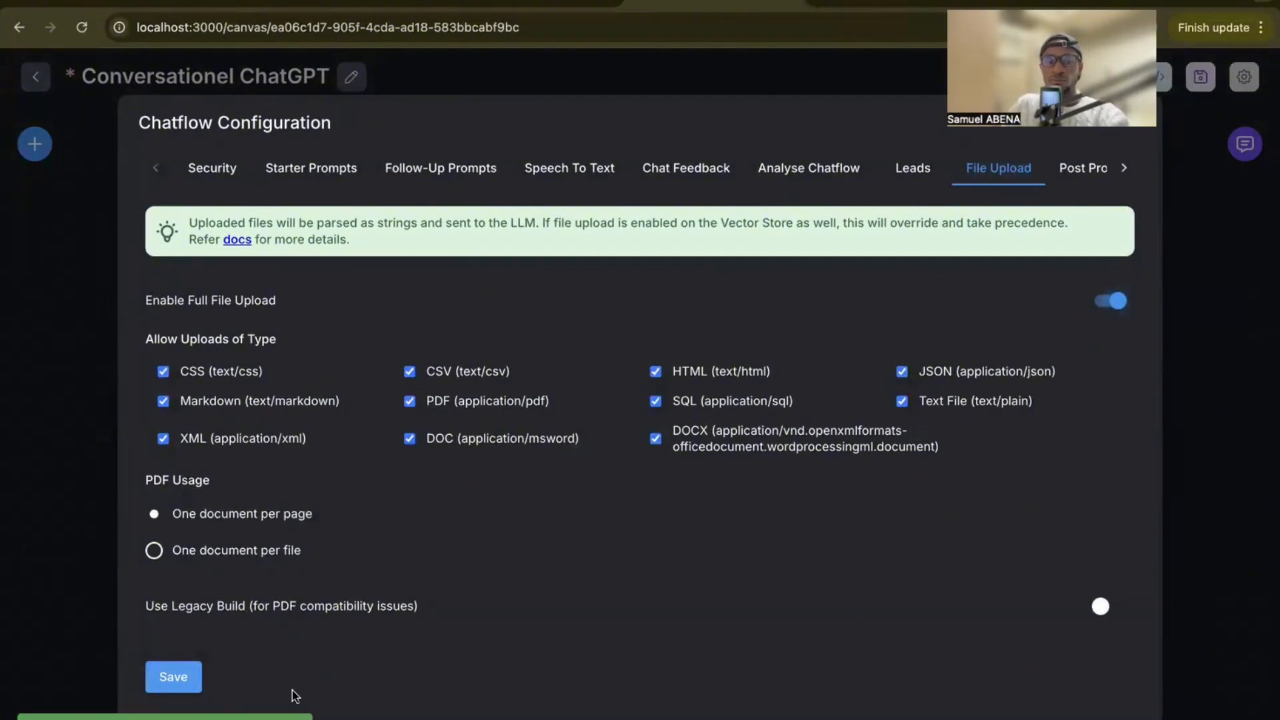
pyautogui.click(1217, 278)
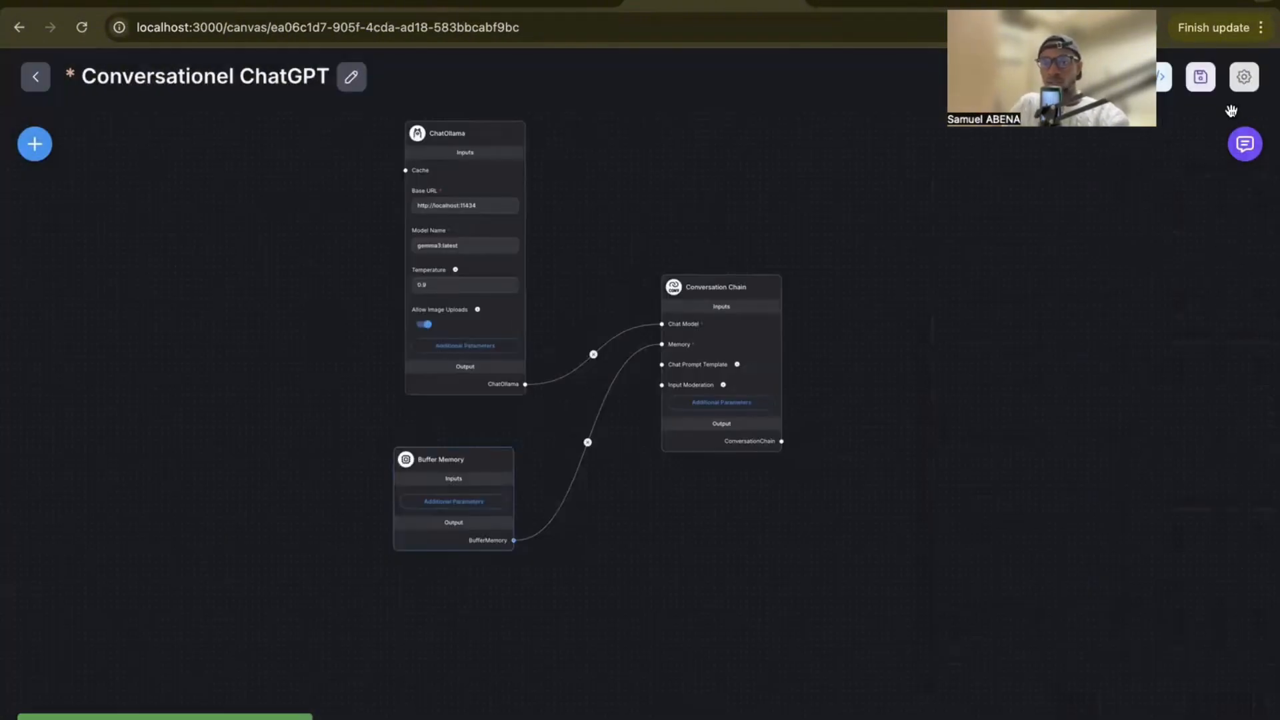
# - Attach 1706.03762v7.pdf from Downloads to the chatflow's chat and send it with the message "Explain moi ce pdf"
pyautogui.click(1244, 144)
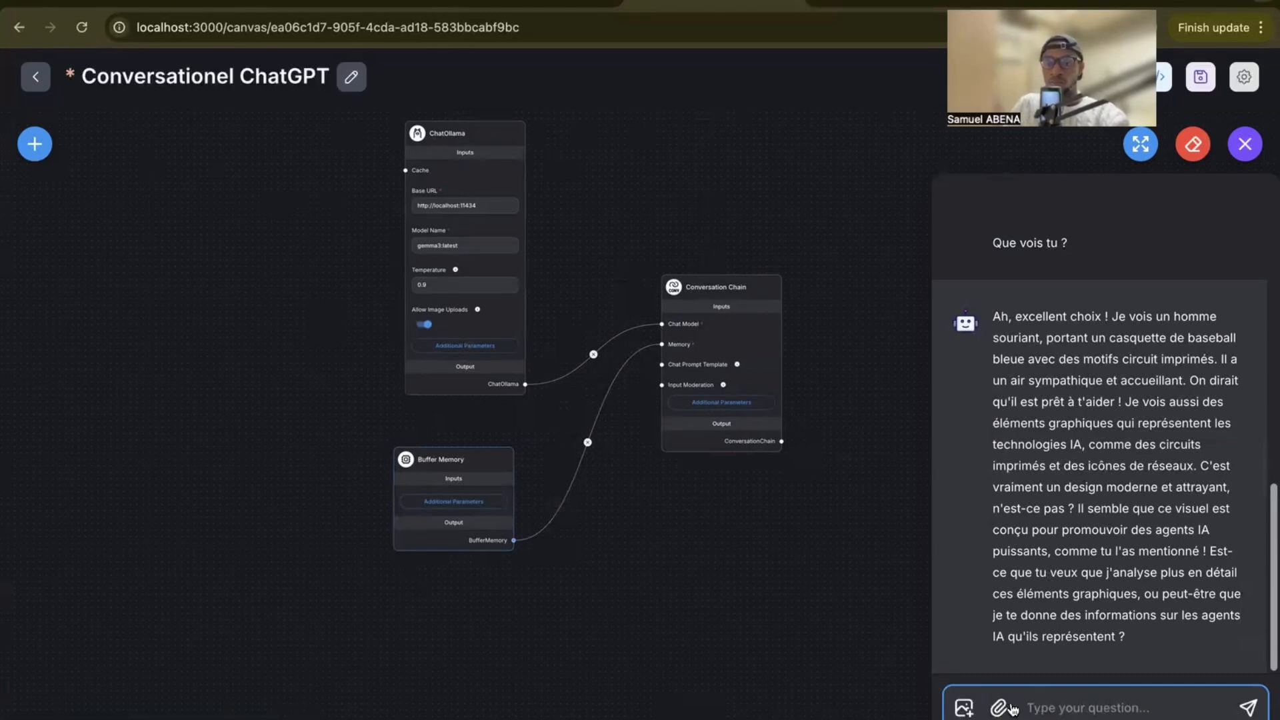
pyautogui.click(999, 712)
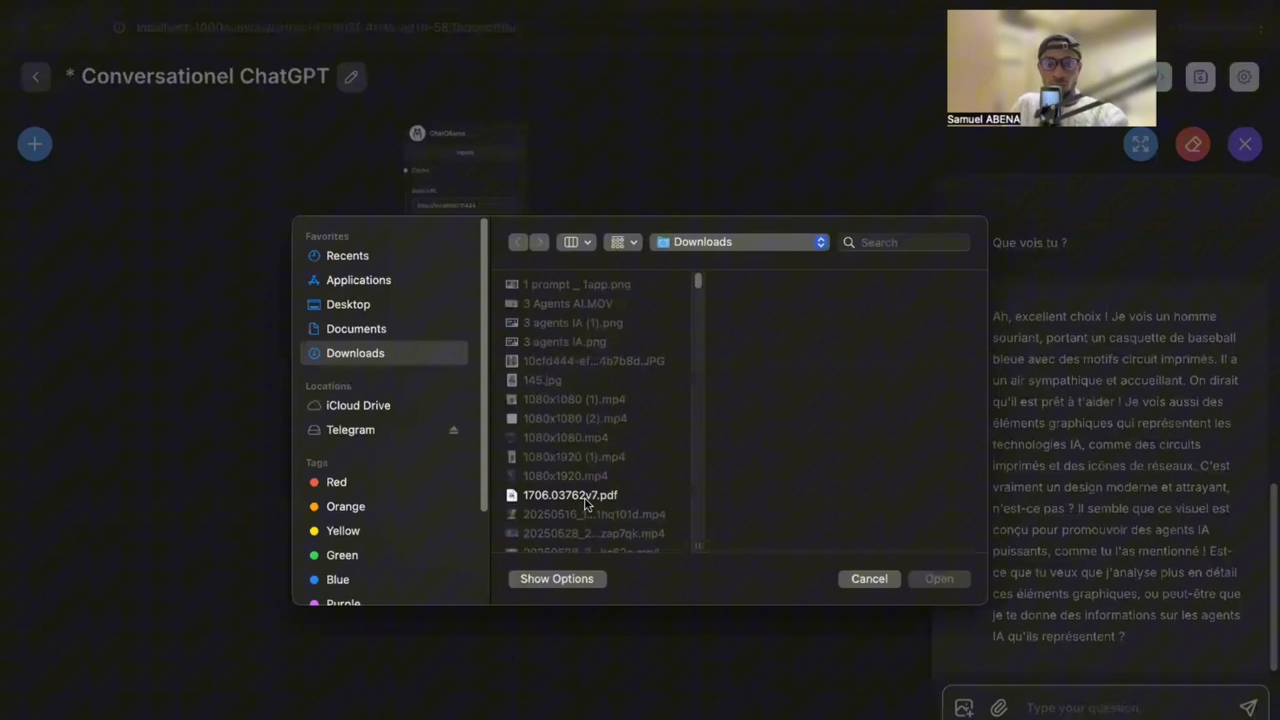
pyautogui.click(586, 499)
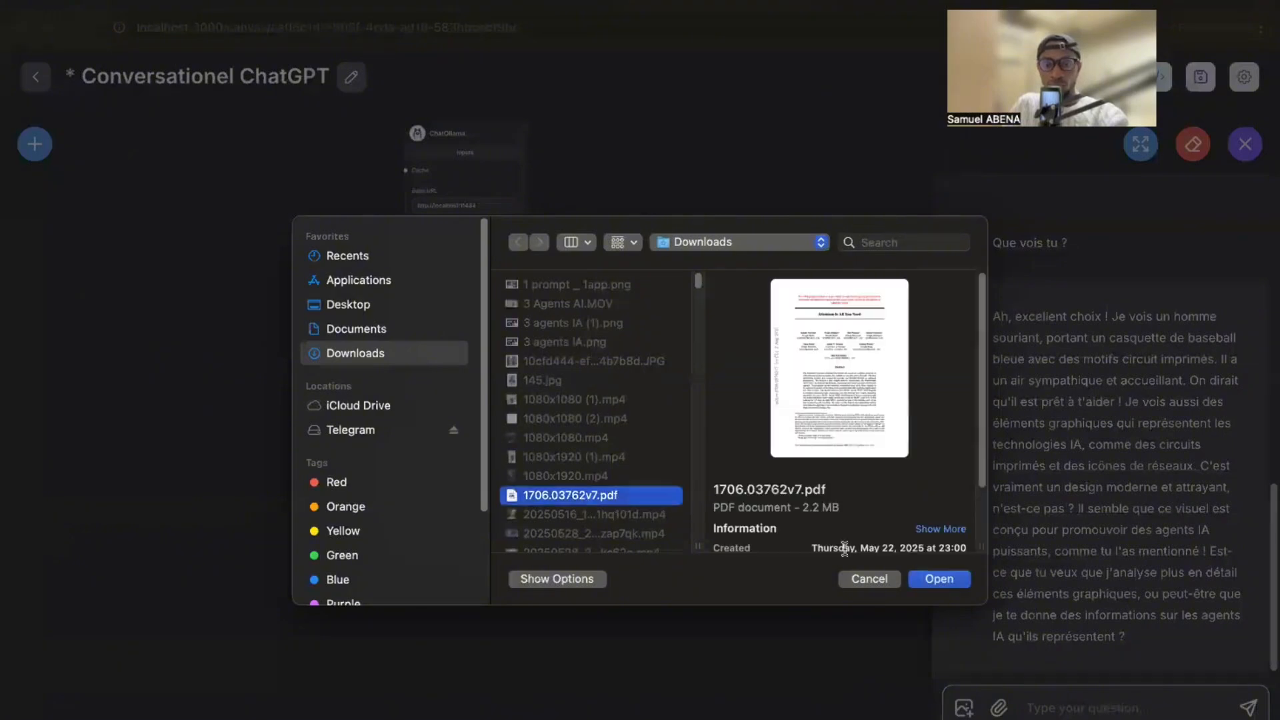
pyautogui.click(944, 579)
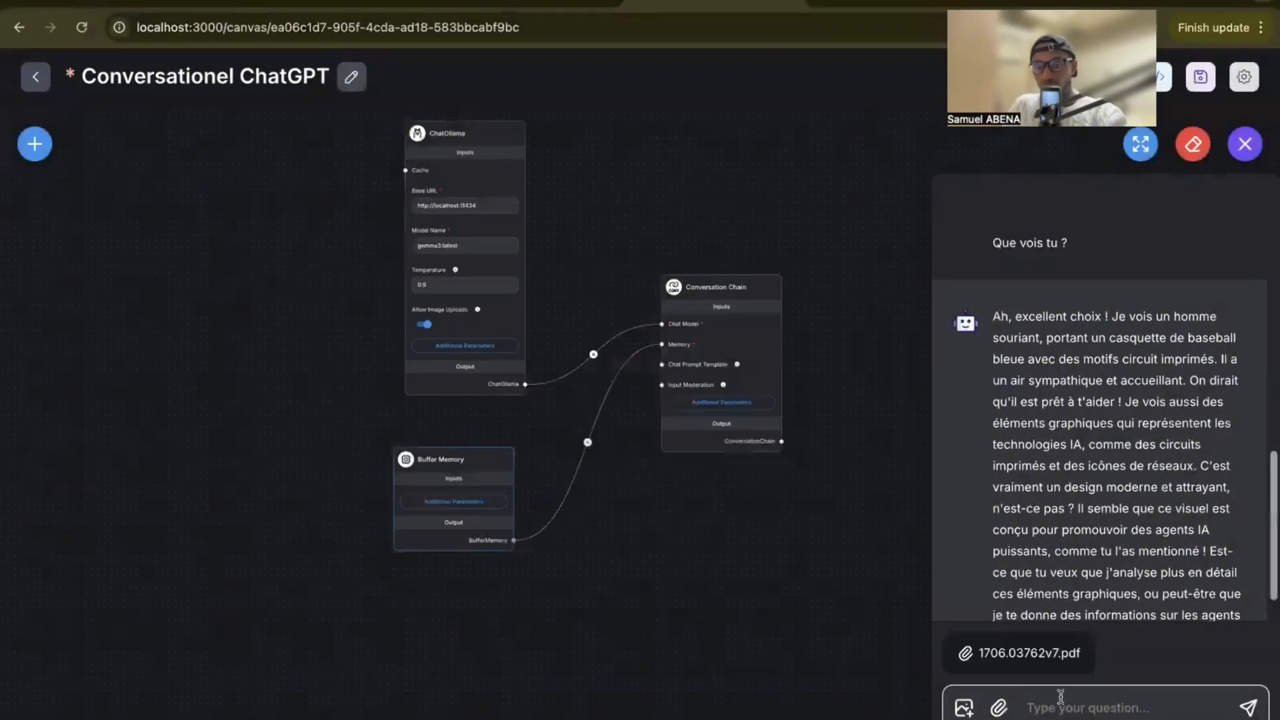
pyautogui.click(1064, 705)
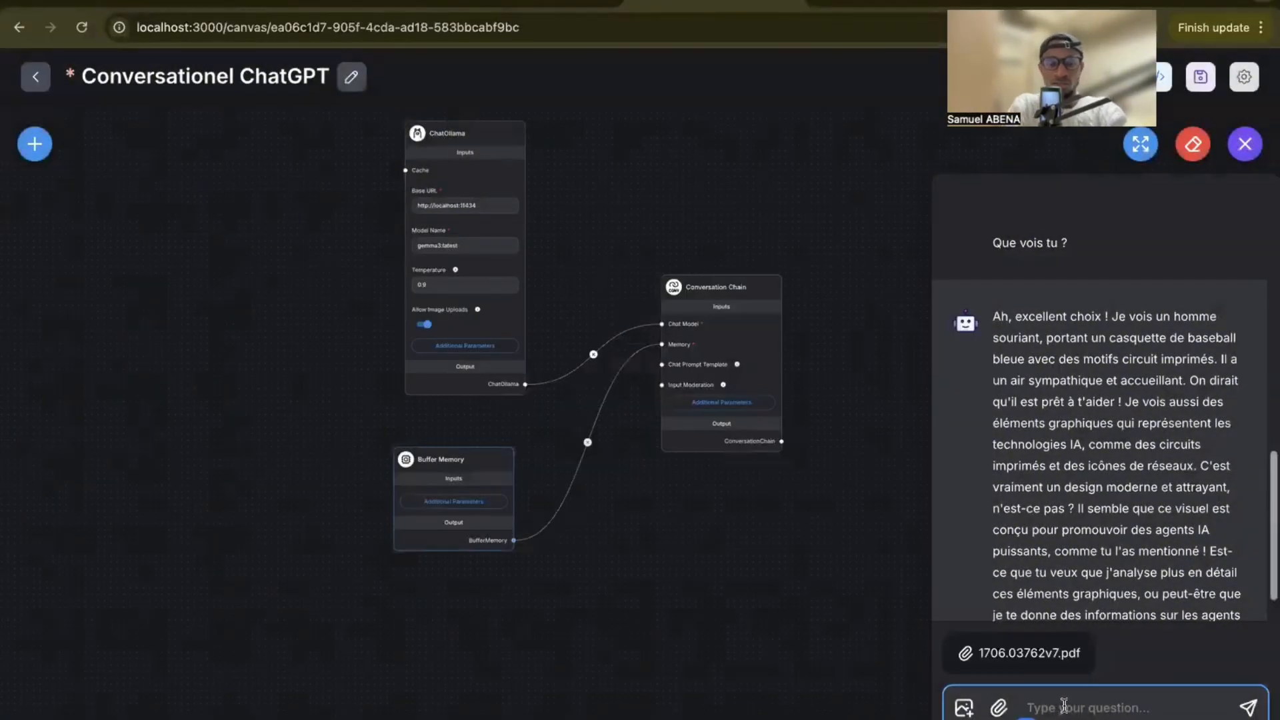
pyautogui.write('E')
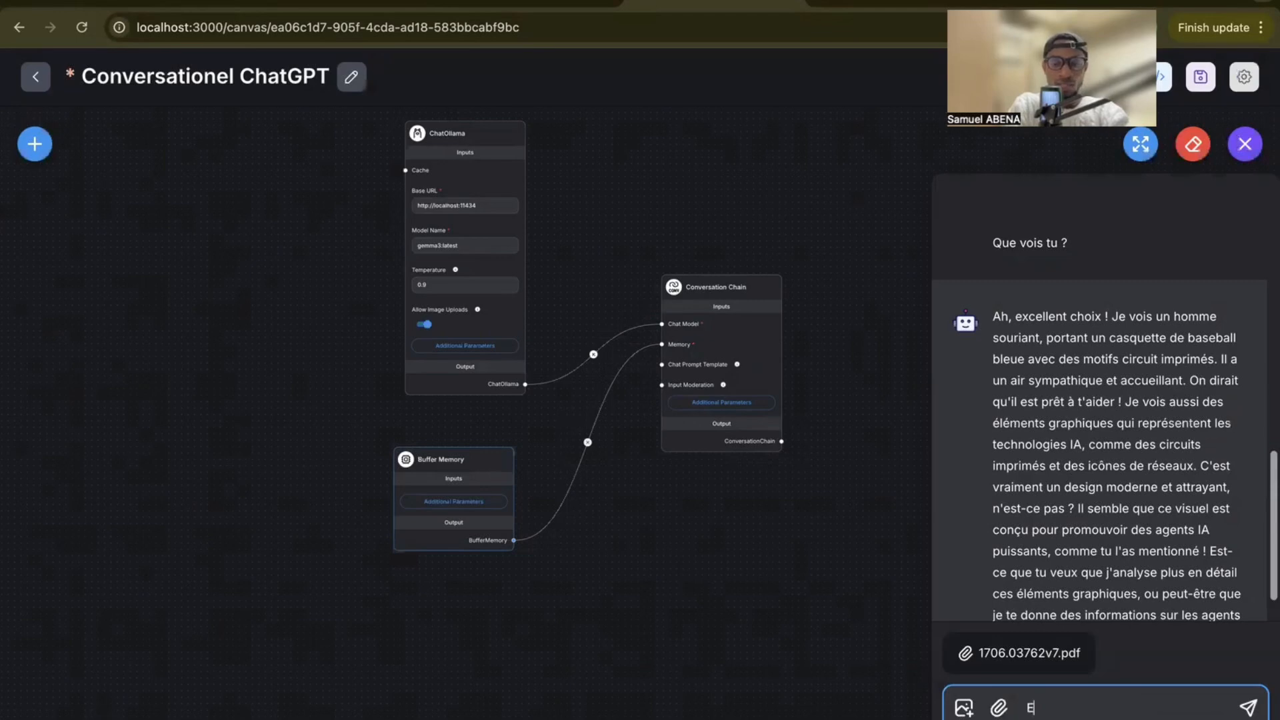
pyautogui.write('xplain m')
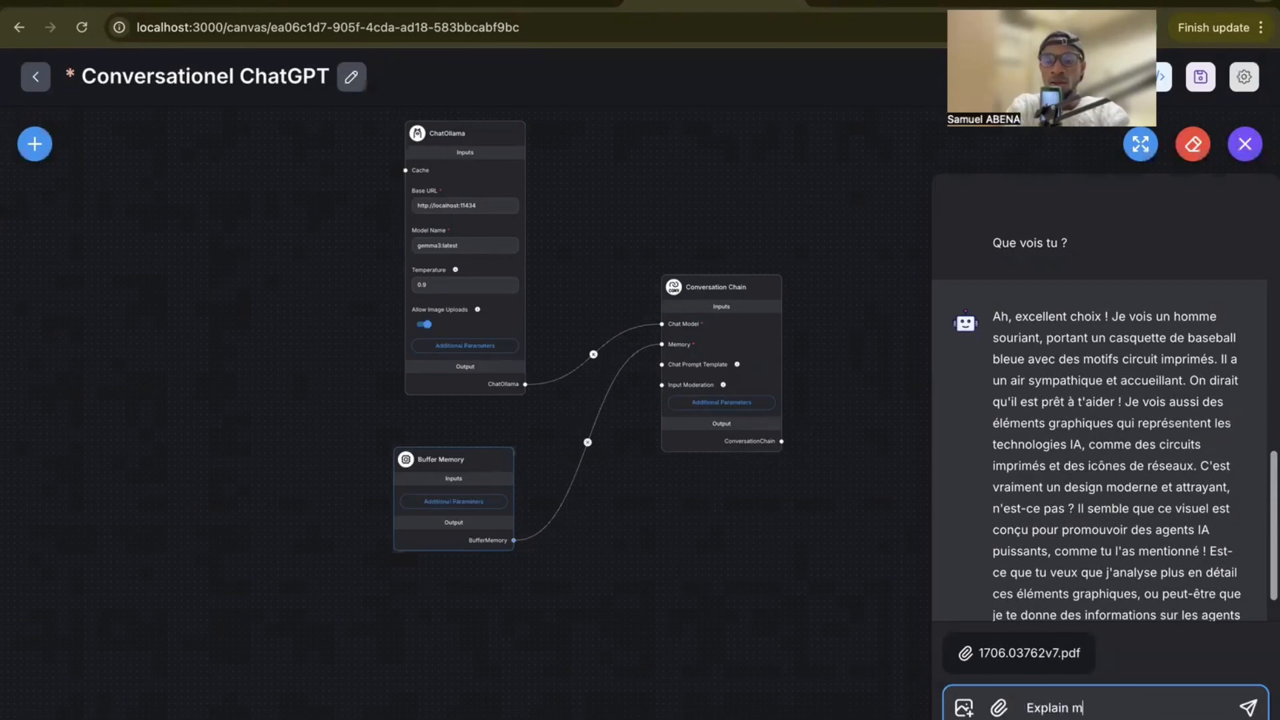
pyautogui.write('oi ce pdf')
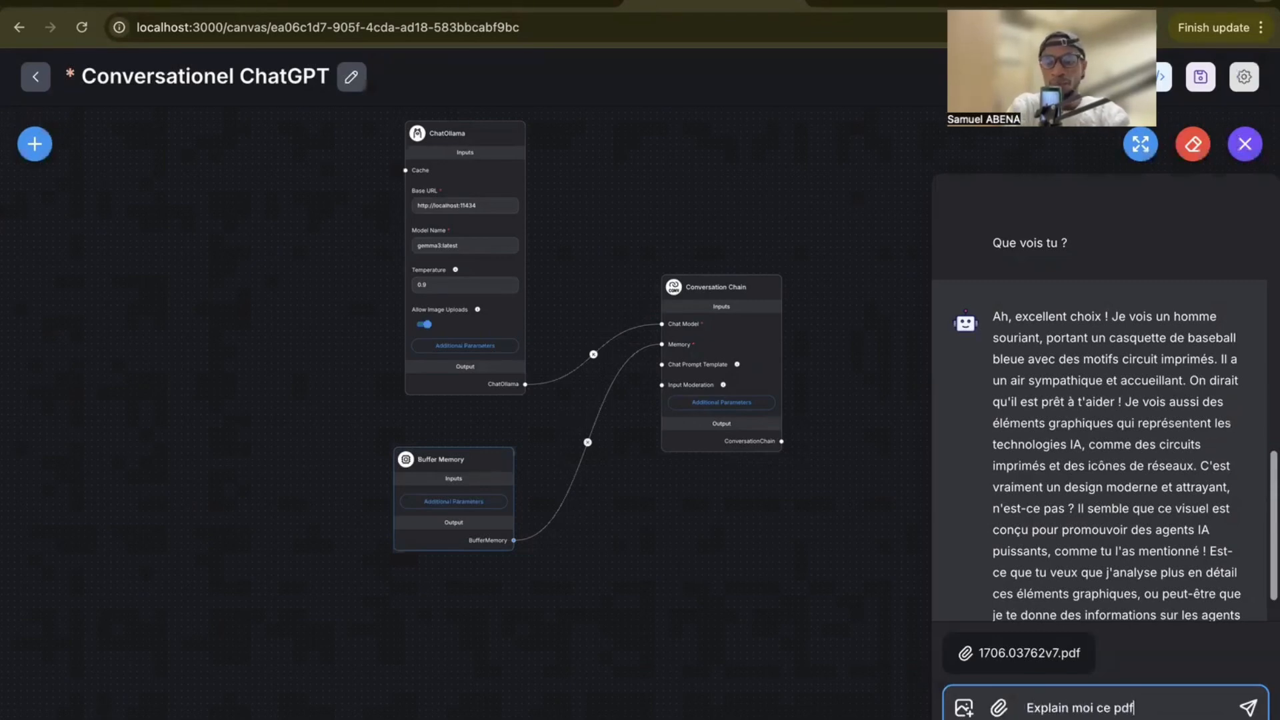
pyautogui.press('Return')
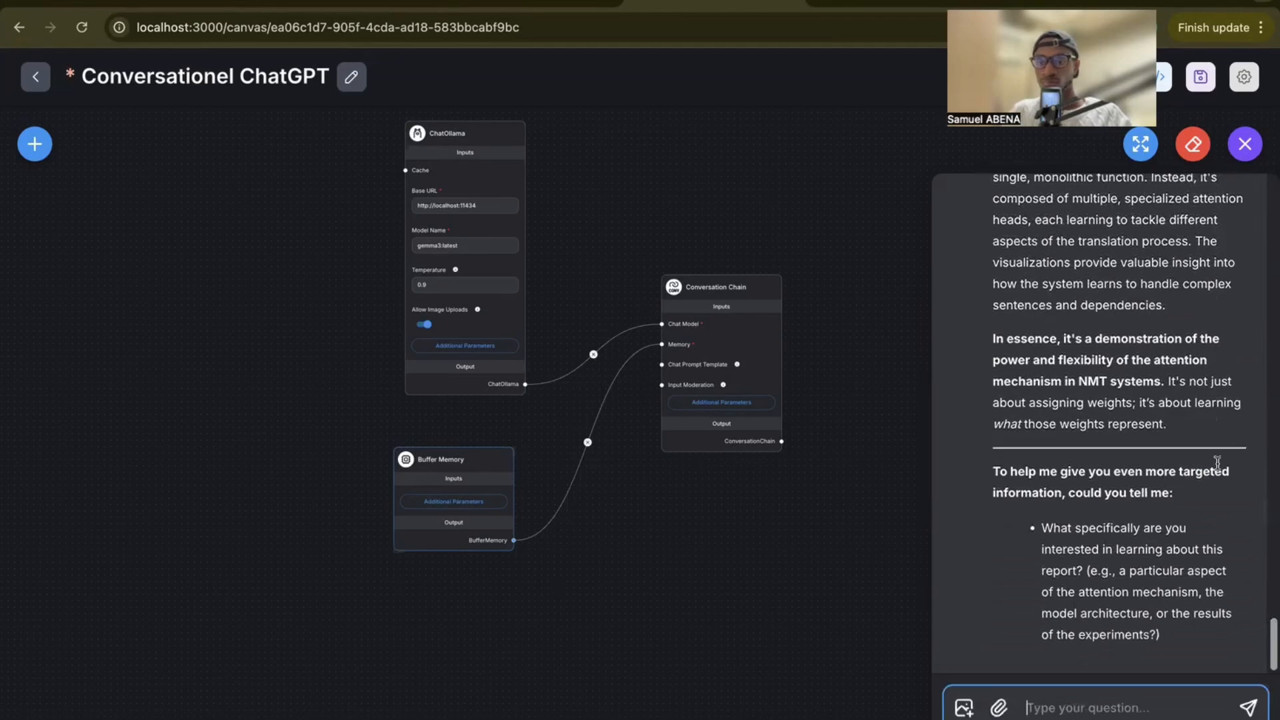
# - Read the chatbot's explanation of the PDF in the expanded chat view, checking it against the request, and close the chat
pyautogui.scroll(20, 1157, 480)
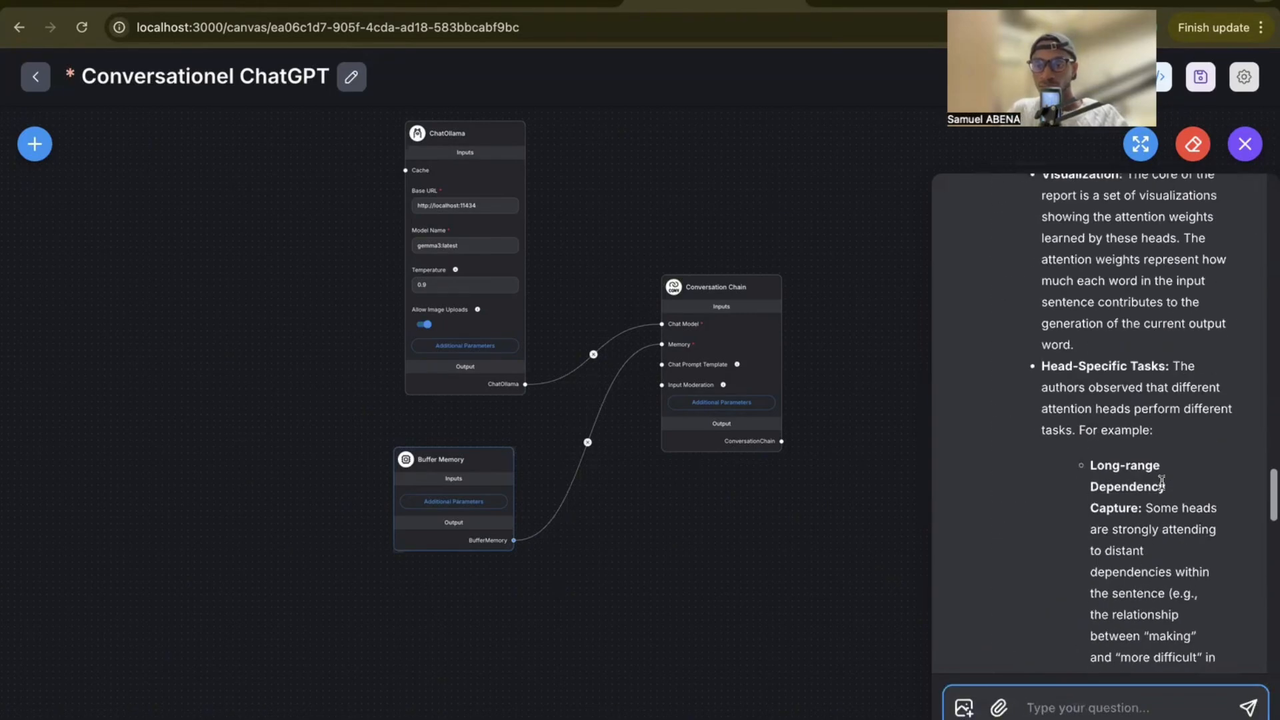
pyautogui.scroll(8, 1163, 488)
pyautogui.scroll(-2, 1164, 467)
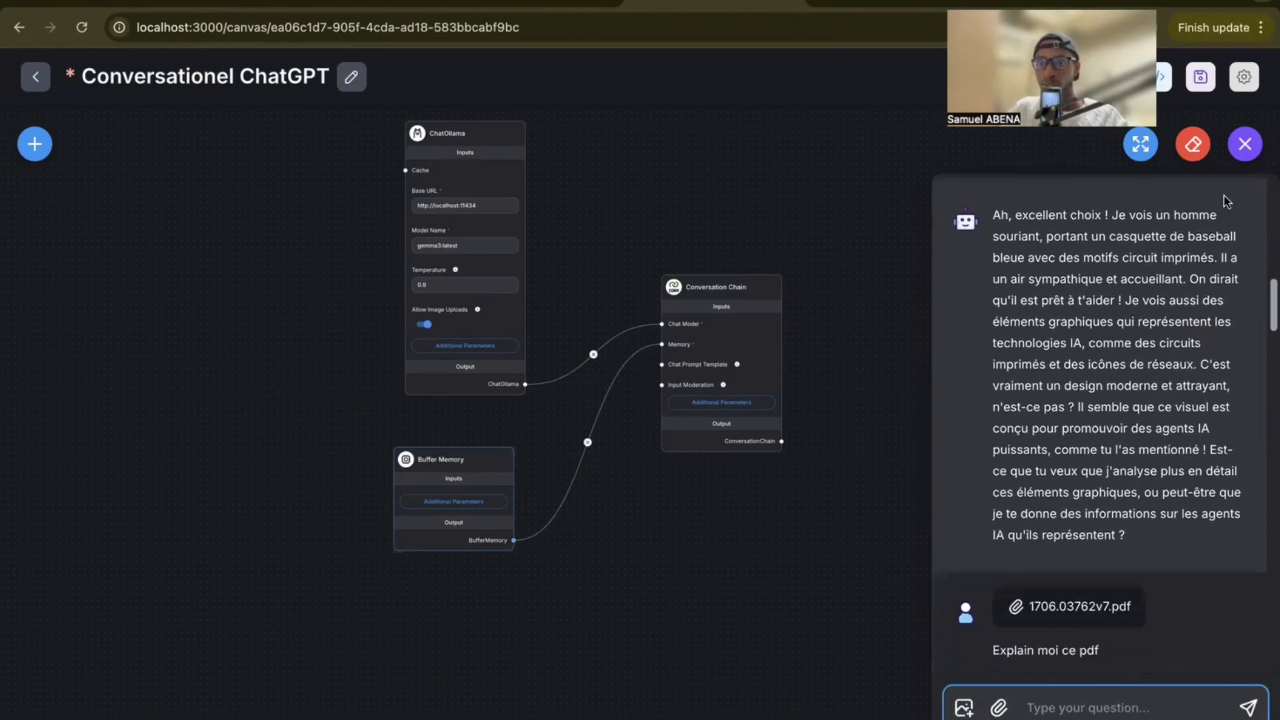
pyautogui.click(1140, 146)
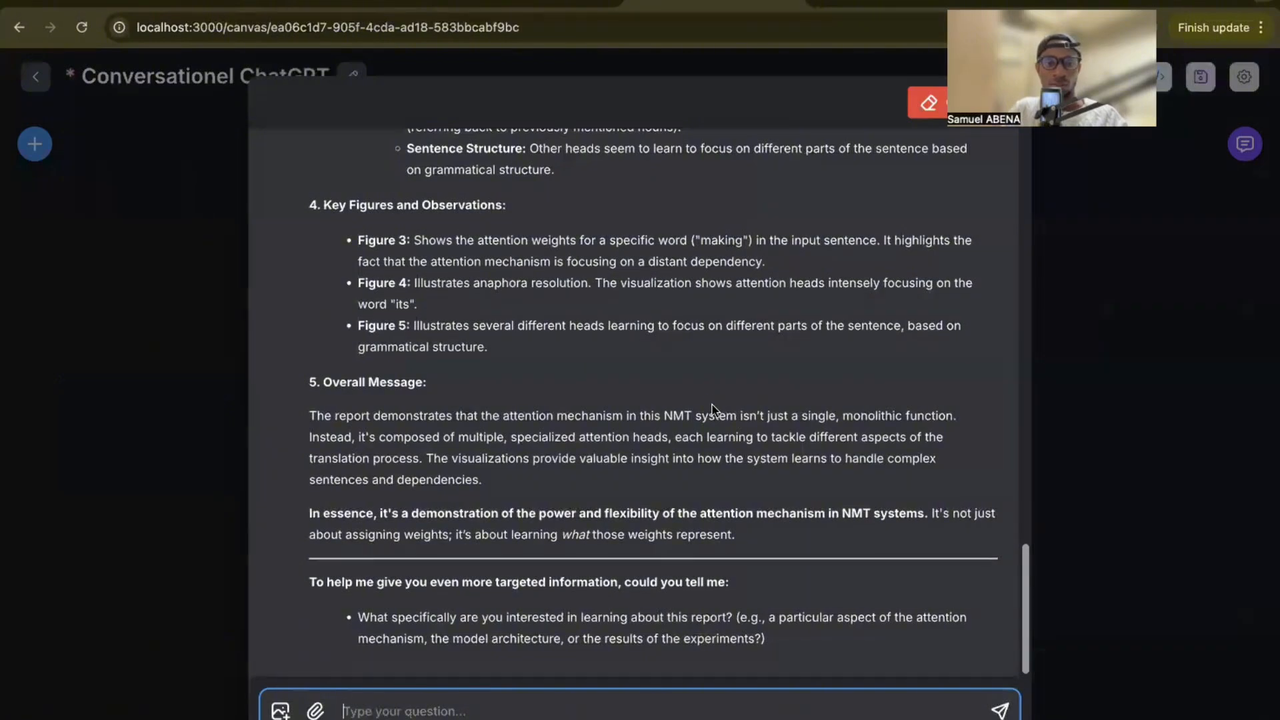
pyautogui.scroll(15, 713, 404)
pyautogui.scroll(6, 712, 403)
pyautogui.scroll(-7, 714, 409)
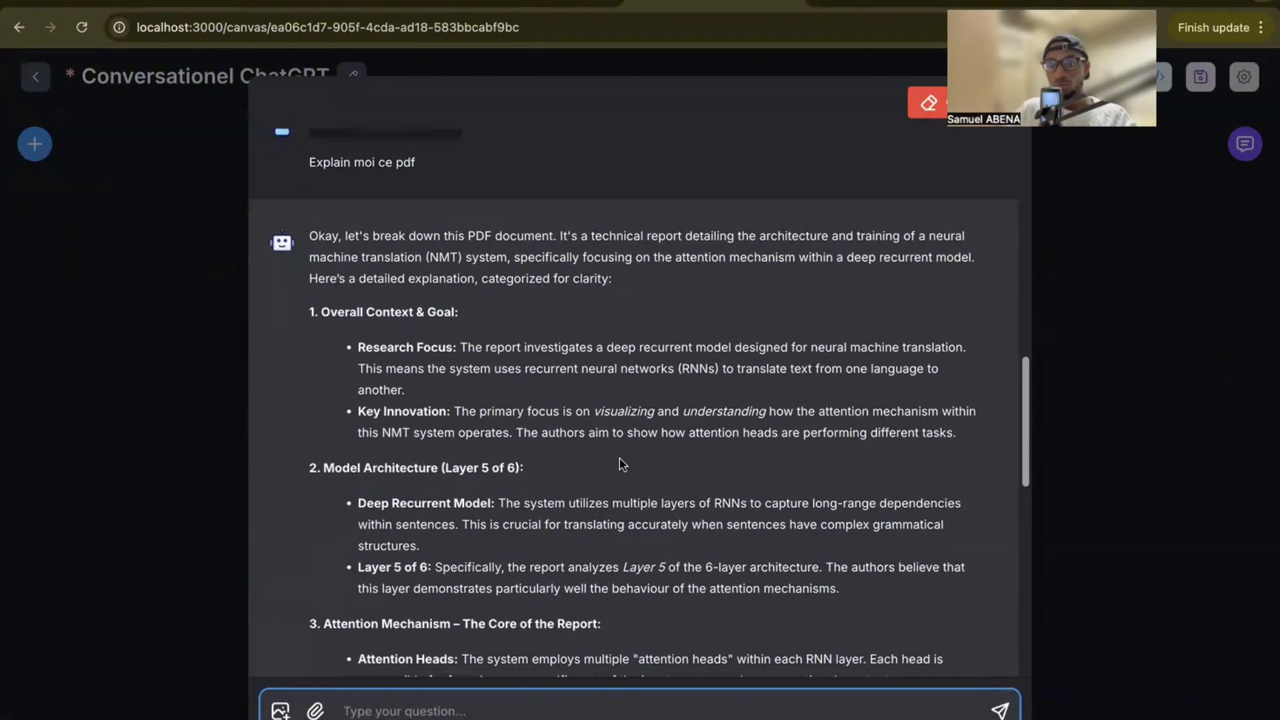
pyautogui.scroll(8, 618, 458)
pyautogui.scroll(-8, 619, 460)
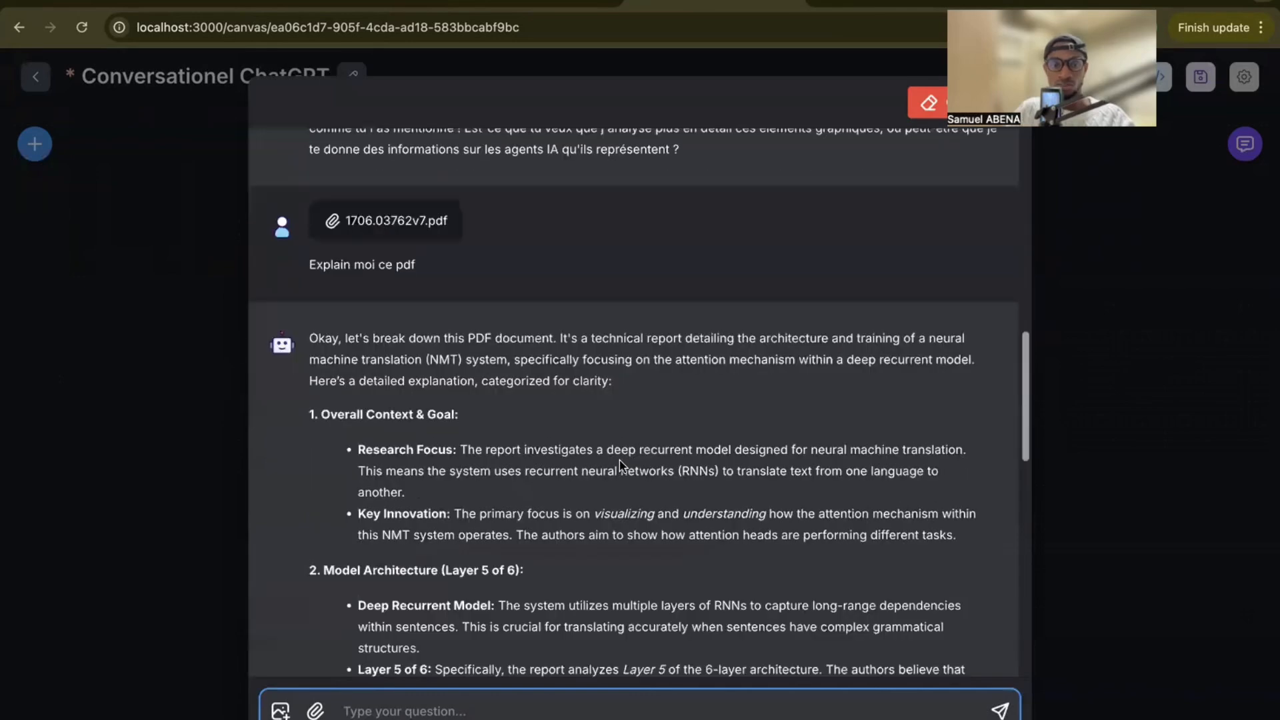
pyautogui.scroll(5, 620, 462)
pyautogui.scroll(-3, 620, 464)
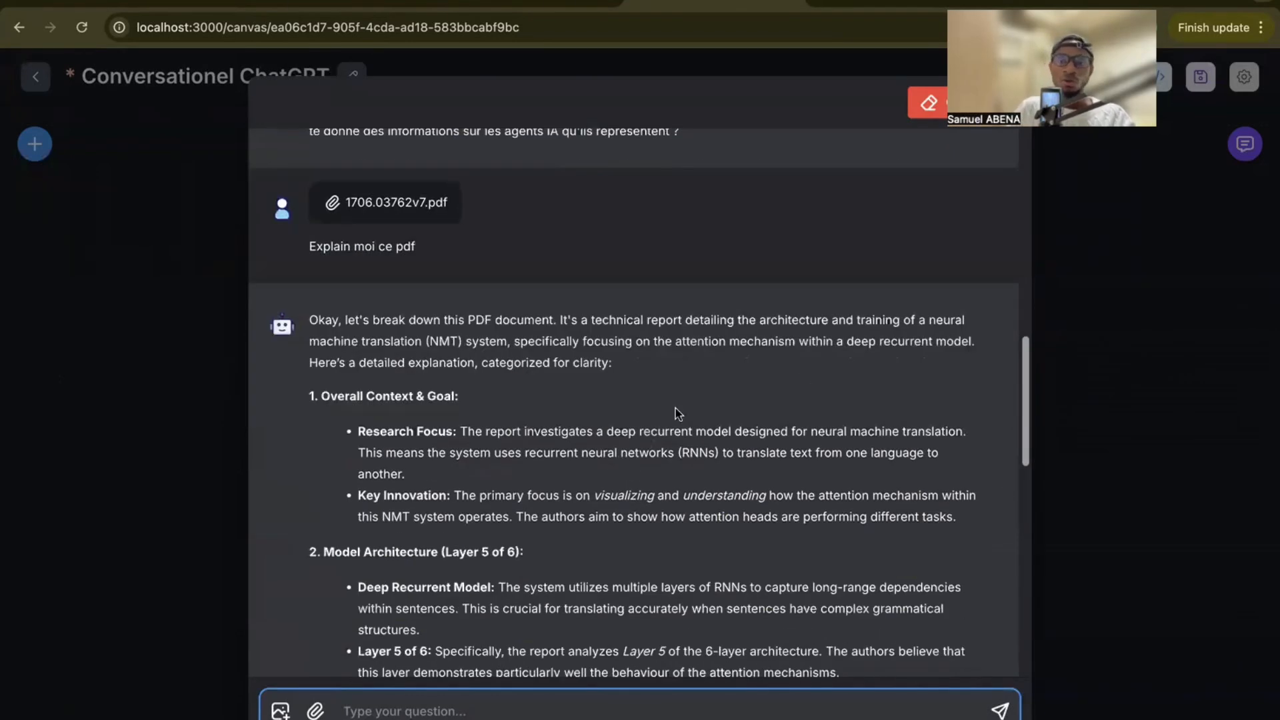
pyautogui.scroll(10, 675, 408)
pyautogui.click(1139, 330)
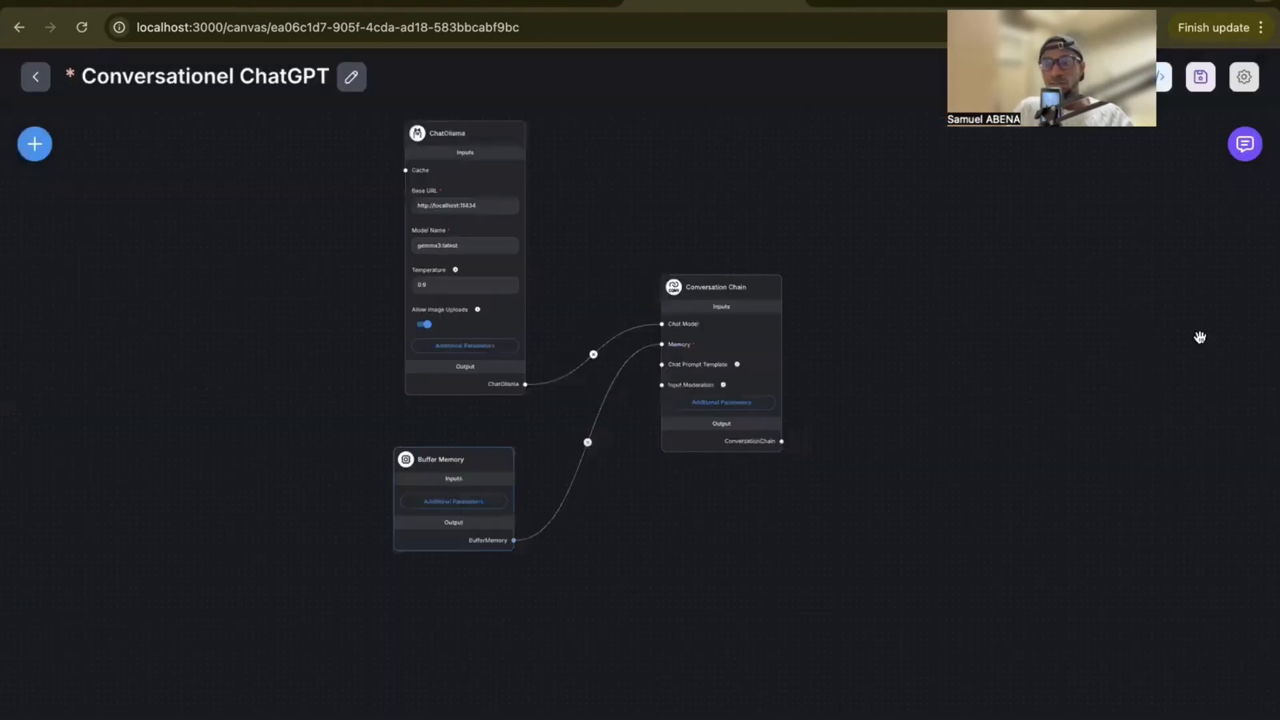